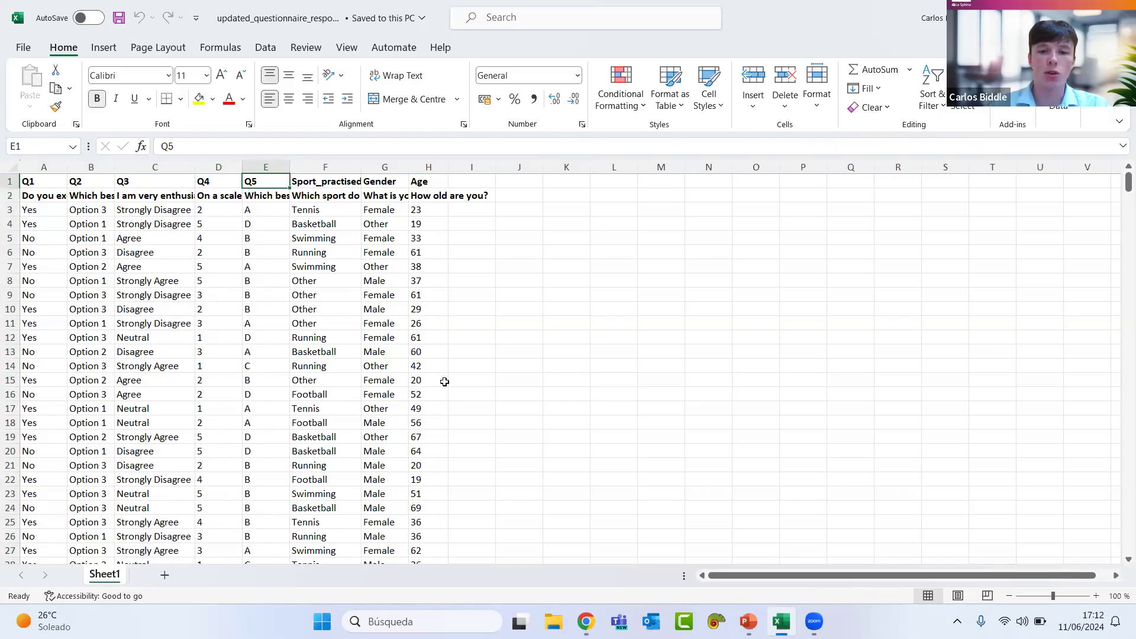
Step: Switch to DATAVIV' in Chrome and start a new project that imports an Excel file
click(586, 622)
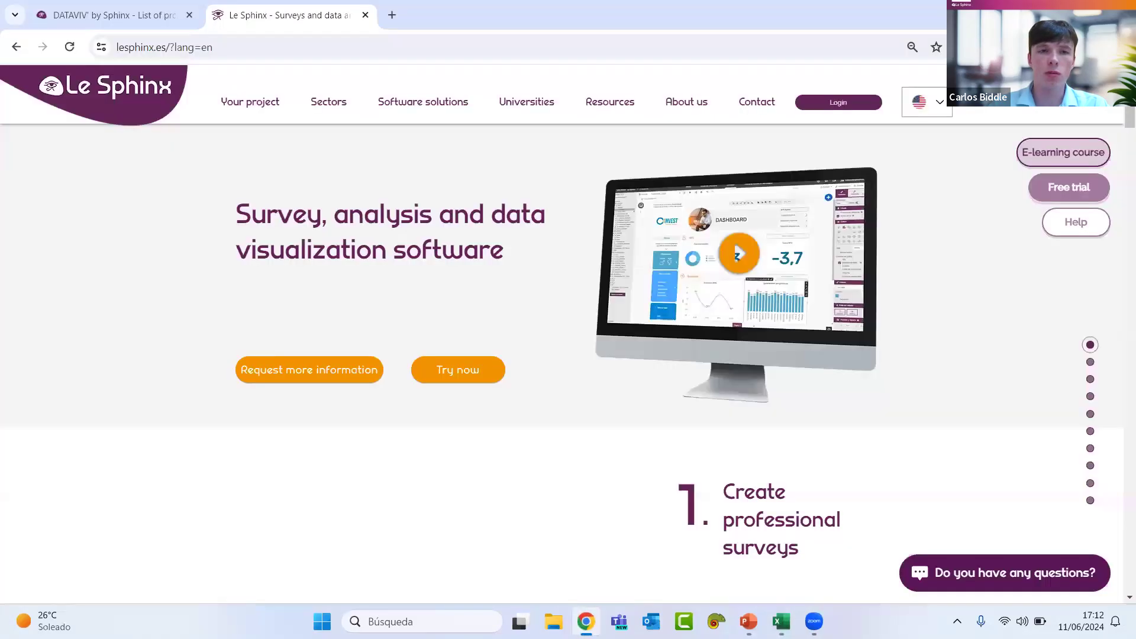
click(163, 16)
click(157, 46)
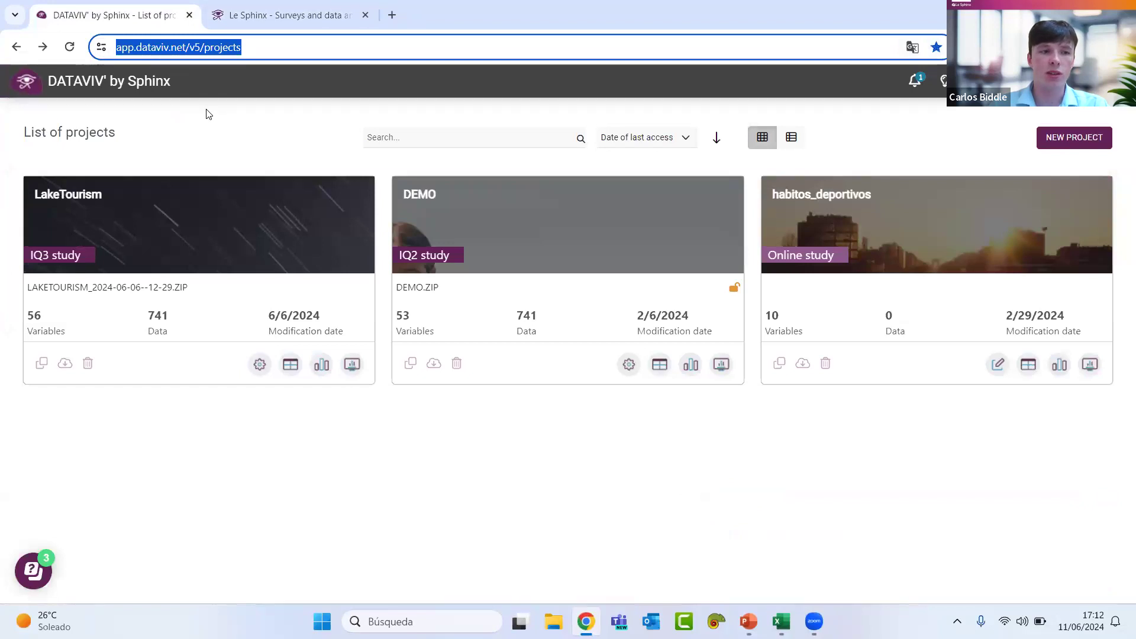
click(481, 468)
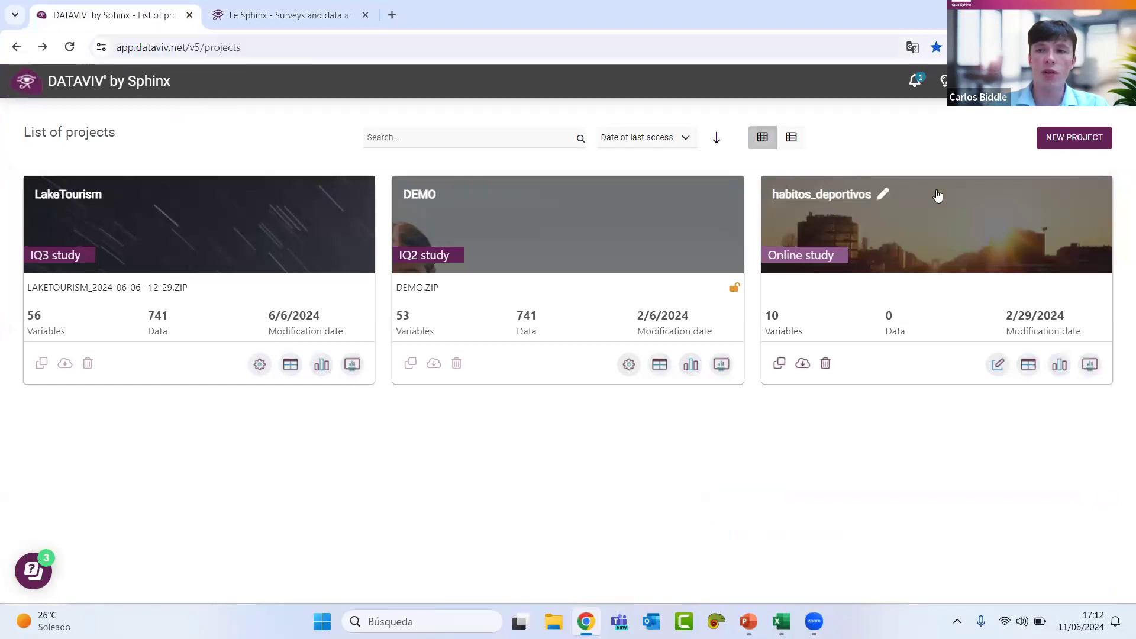
click(1065, 142)
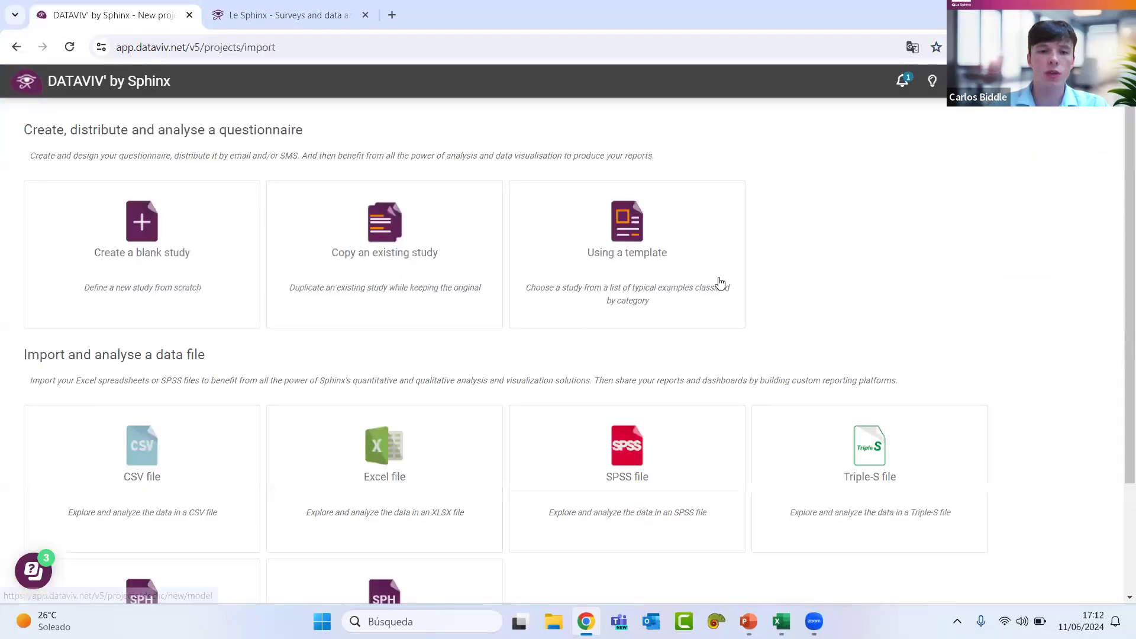
scroll(720, 283, down, 3)
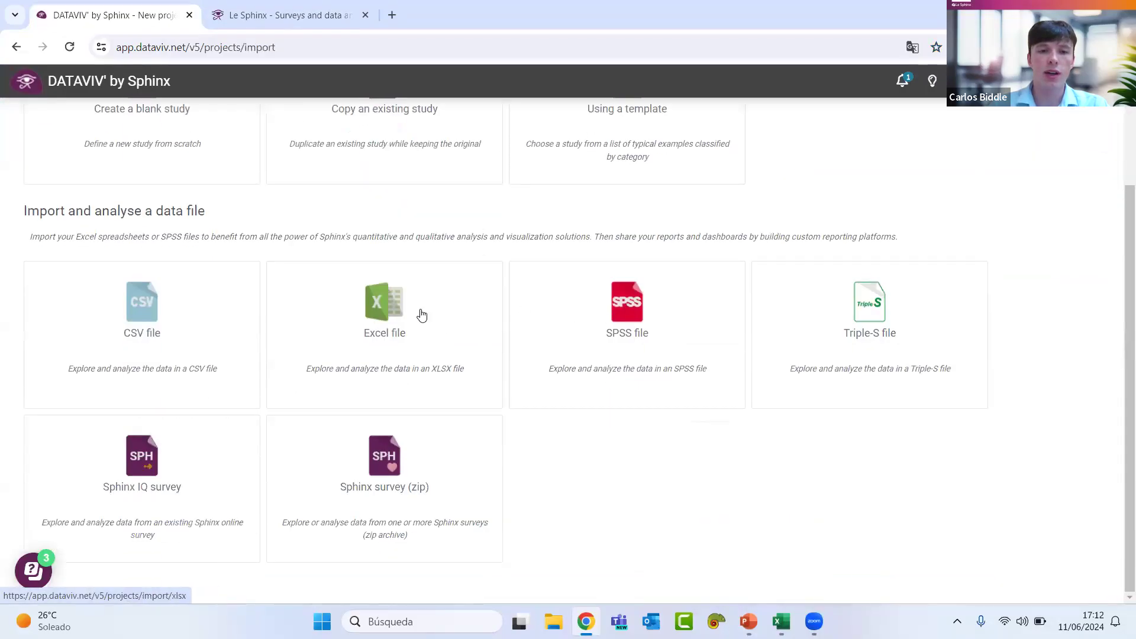
click(389, 323)
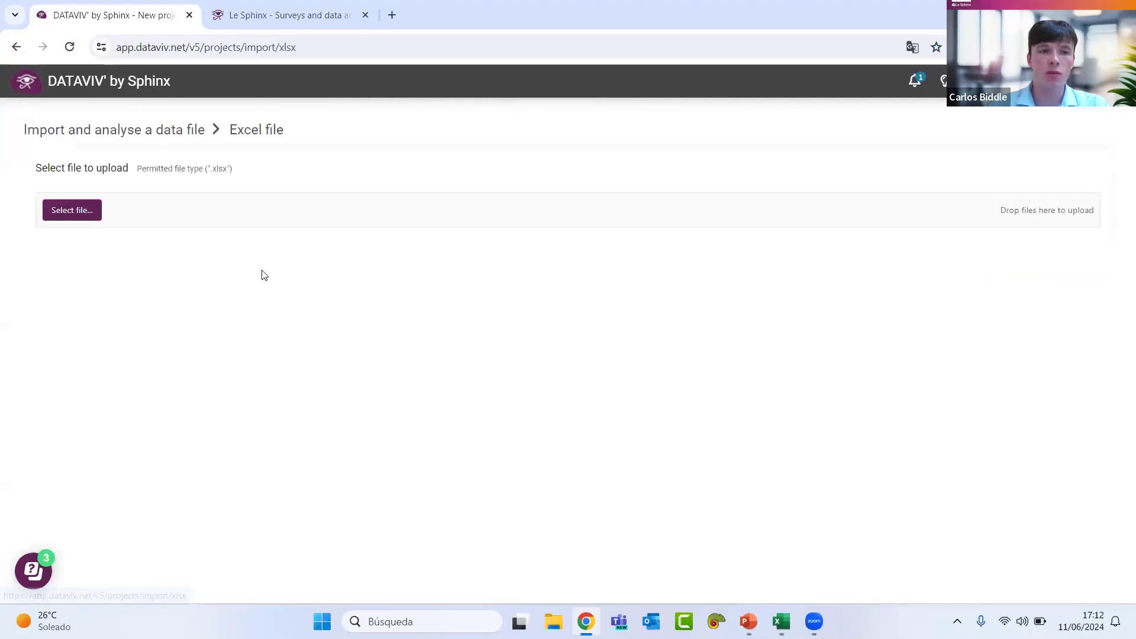
Step: Upload the updated_questionnaire_responses workbook from the Documentos folder as the import file
click(68, 211)
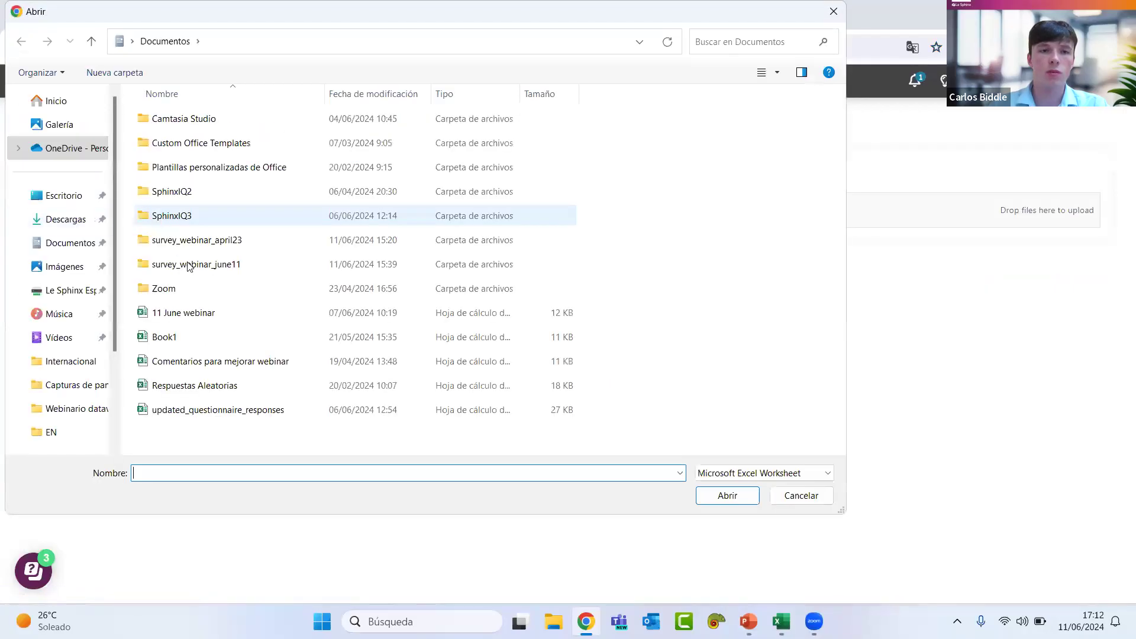
click(224, 412)
click(733, 499)
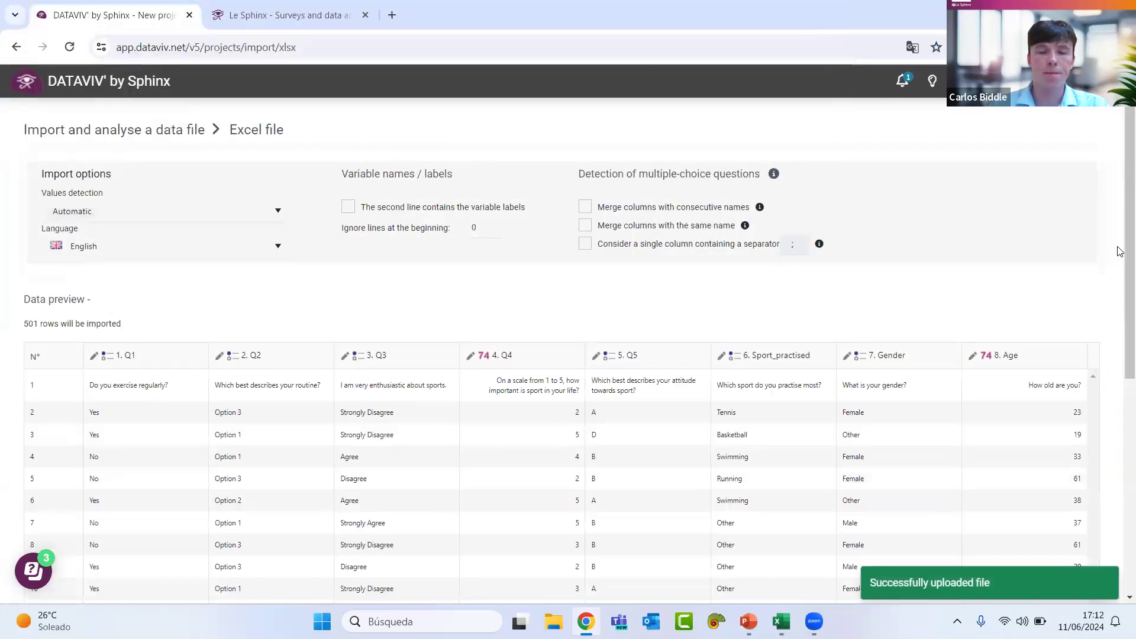
Step: Set the import to treat the second line as the variable labels
scroll(1121, 263, down, 1)
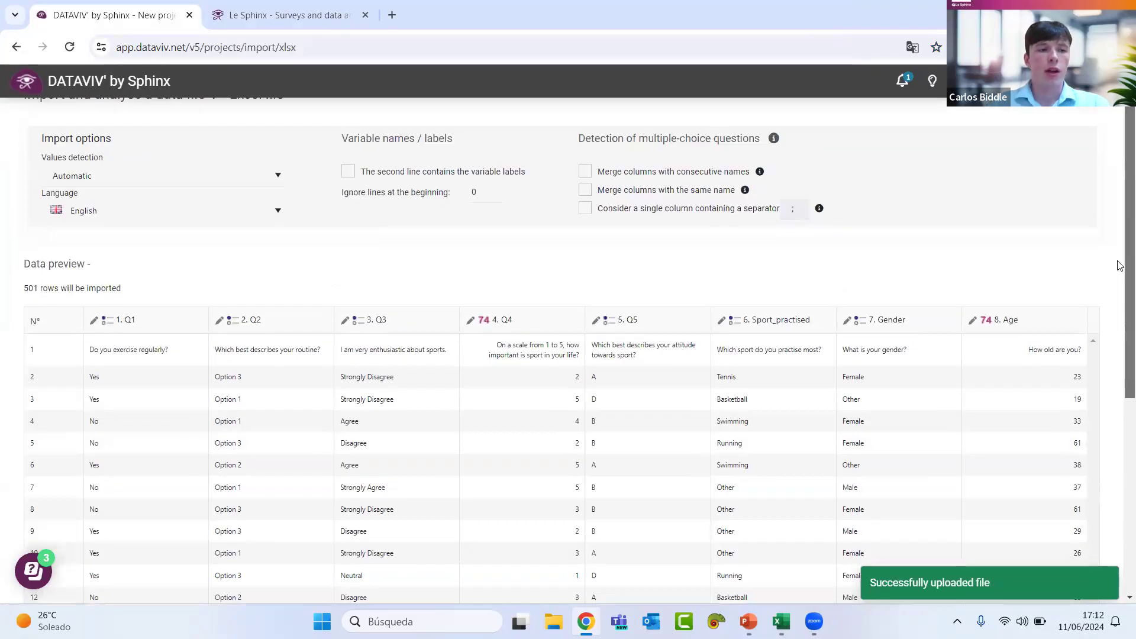
scroll(1119, 264, down, 1)
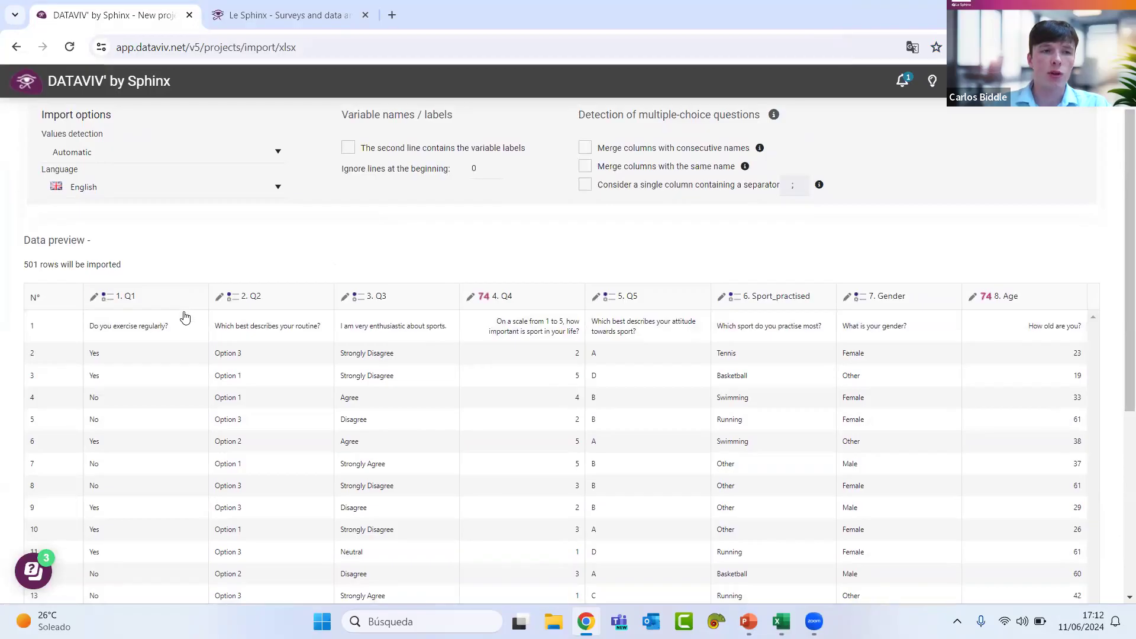
scroll(352, 236, up, 1)
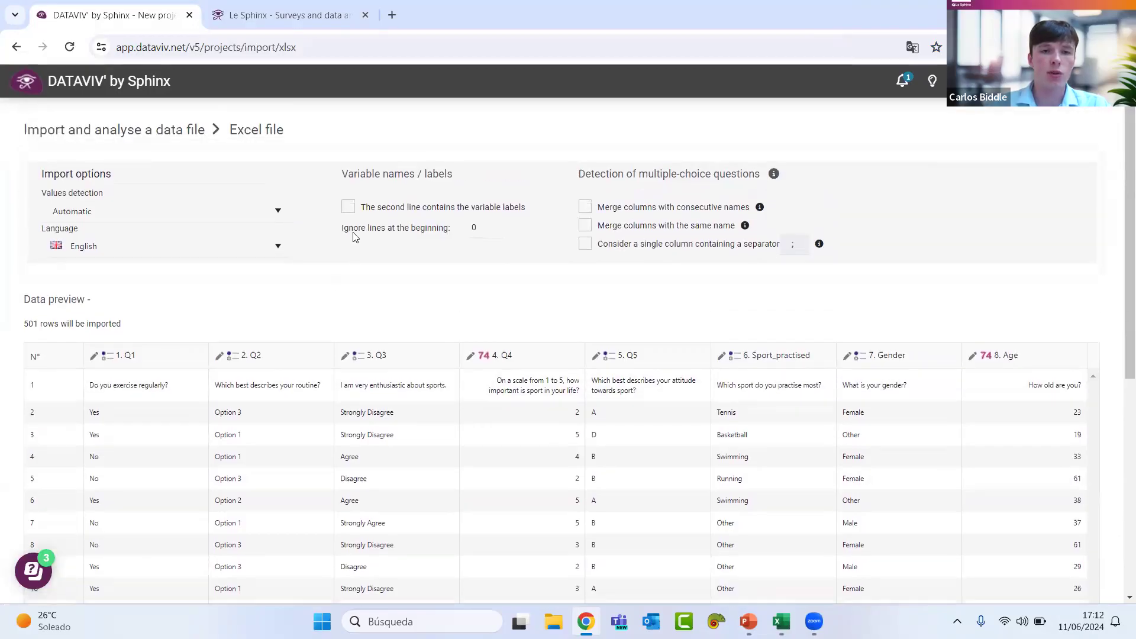
click(349, 207)
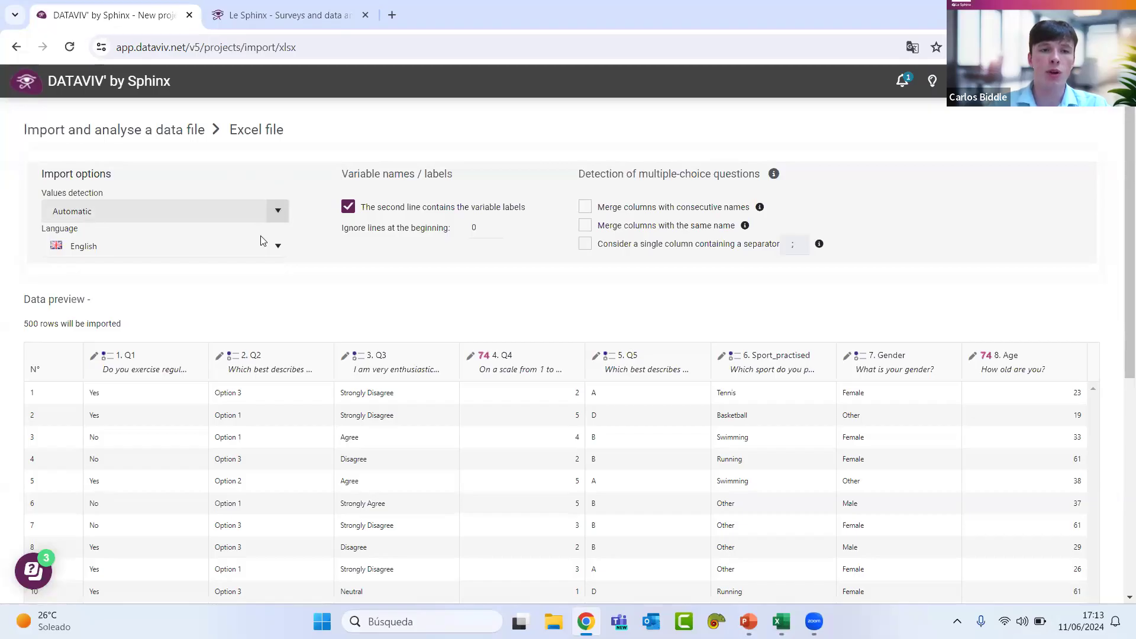
Step: Examine the Q1 variable's name, label and available data types in the import preview
click(95, 356)
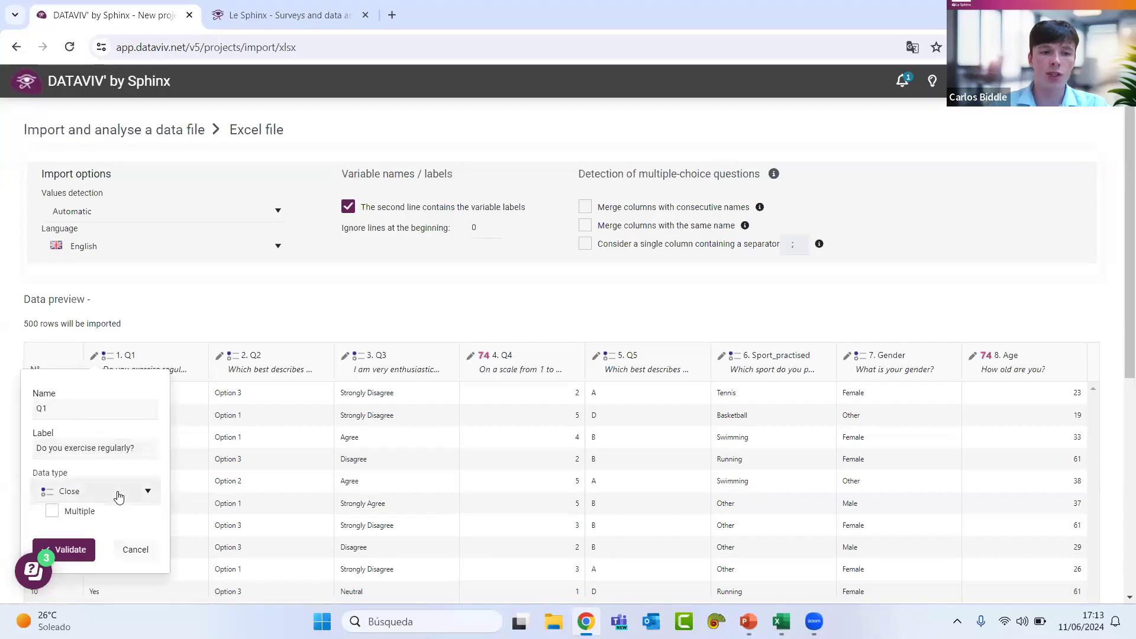
click(118, 494)
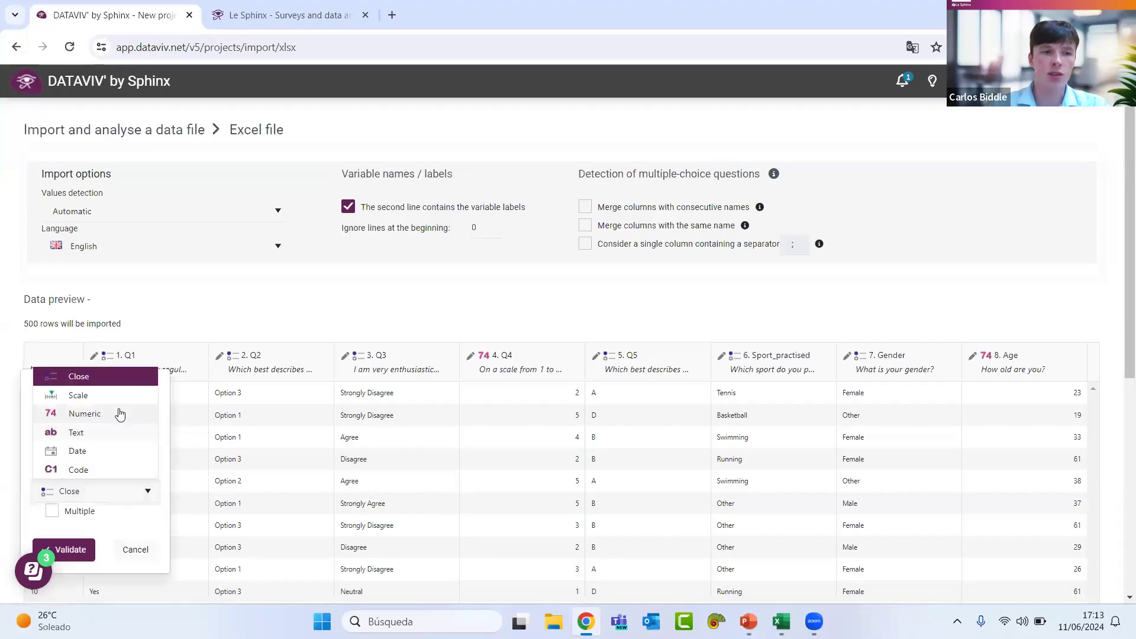
click(145, 493)
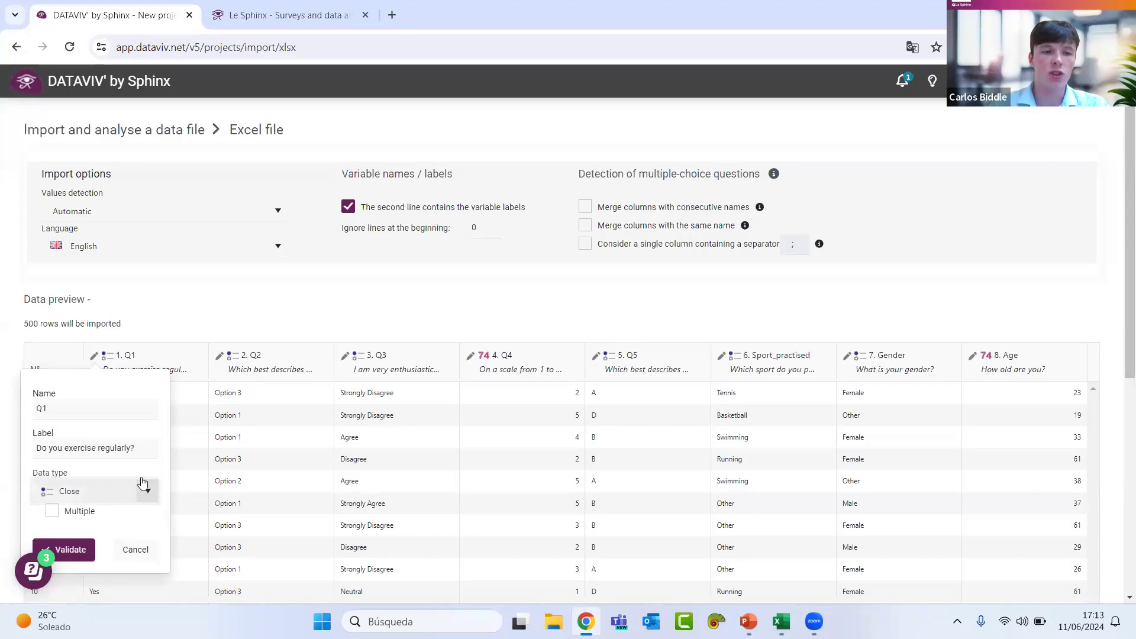
click(143, 551)
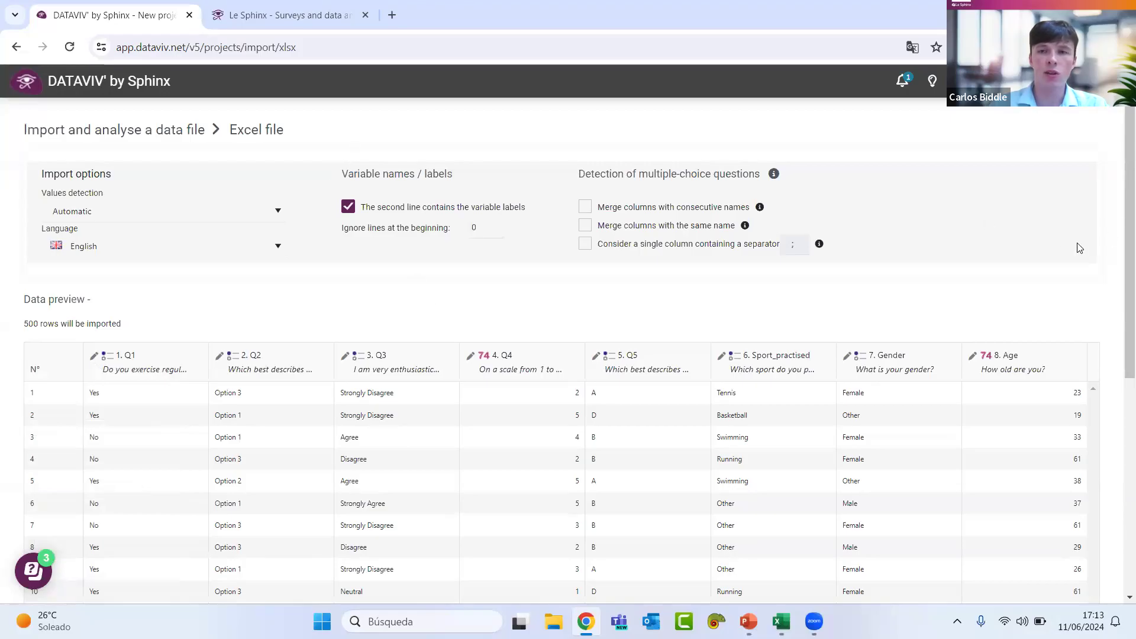
Step: Complete the Excel import to create the updated_questionnaire_responses project
scroll(1076, 246, down, 5)
click(737, 533)
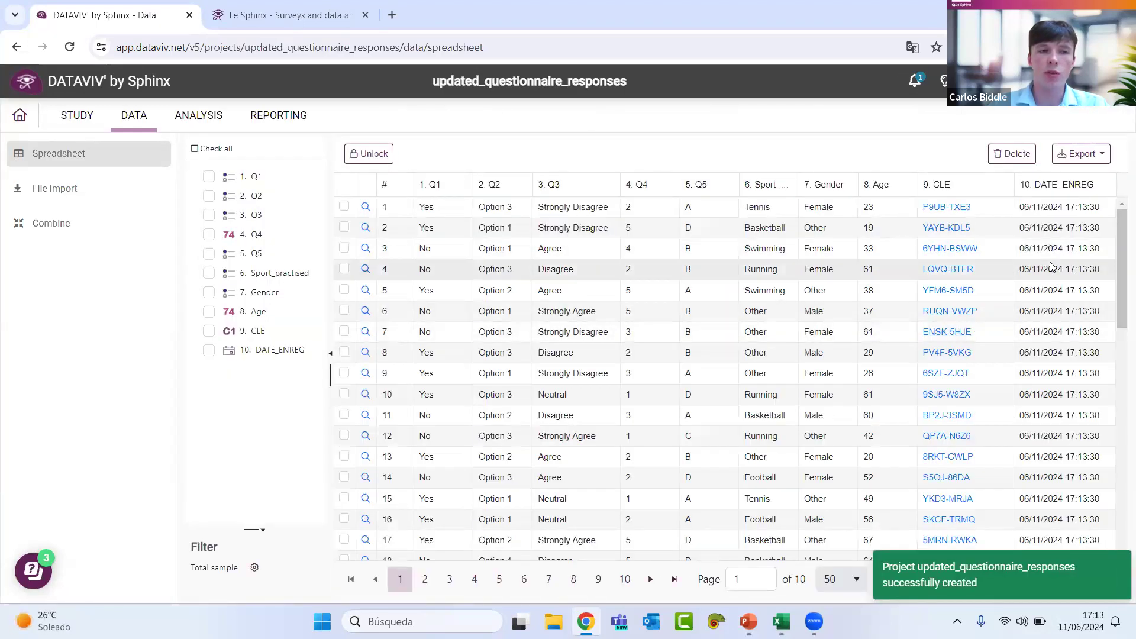
drag(1119, 269, 1118, 194)
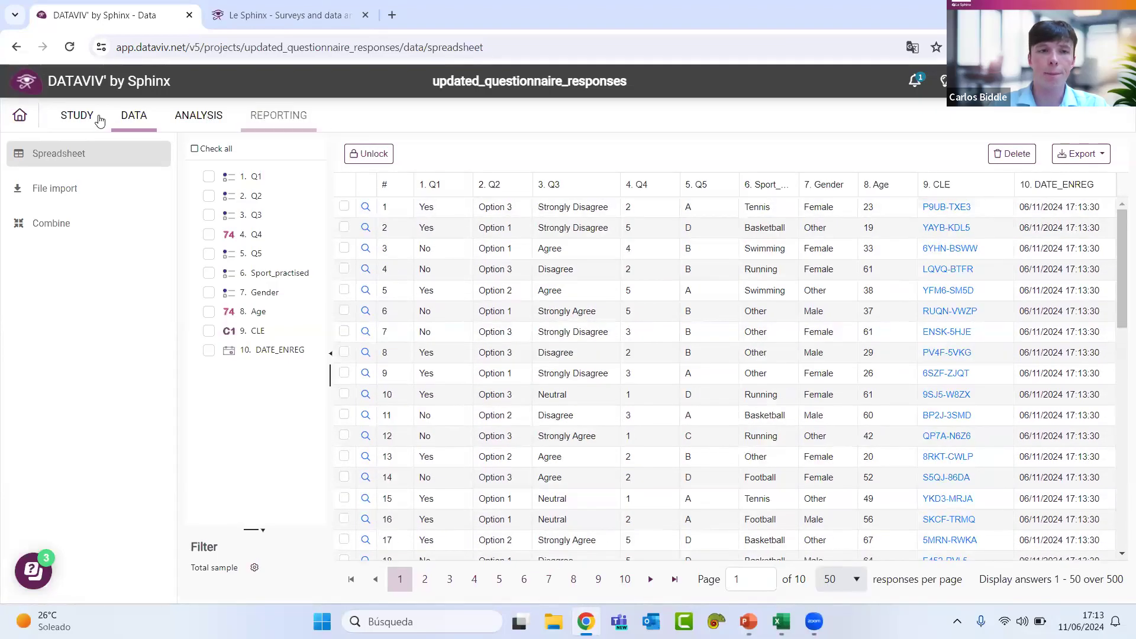
Step: Look through the new project's analysis, reporting and study structure sections
click(204, 117)
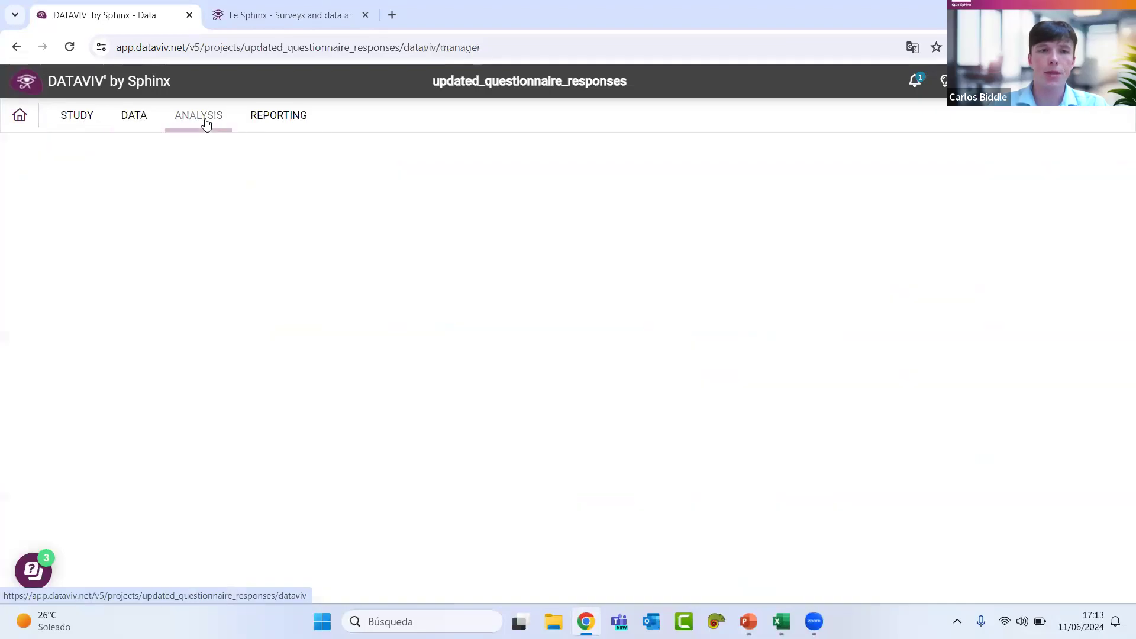
click(283, 117)
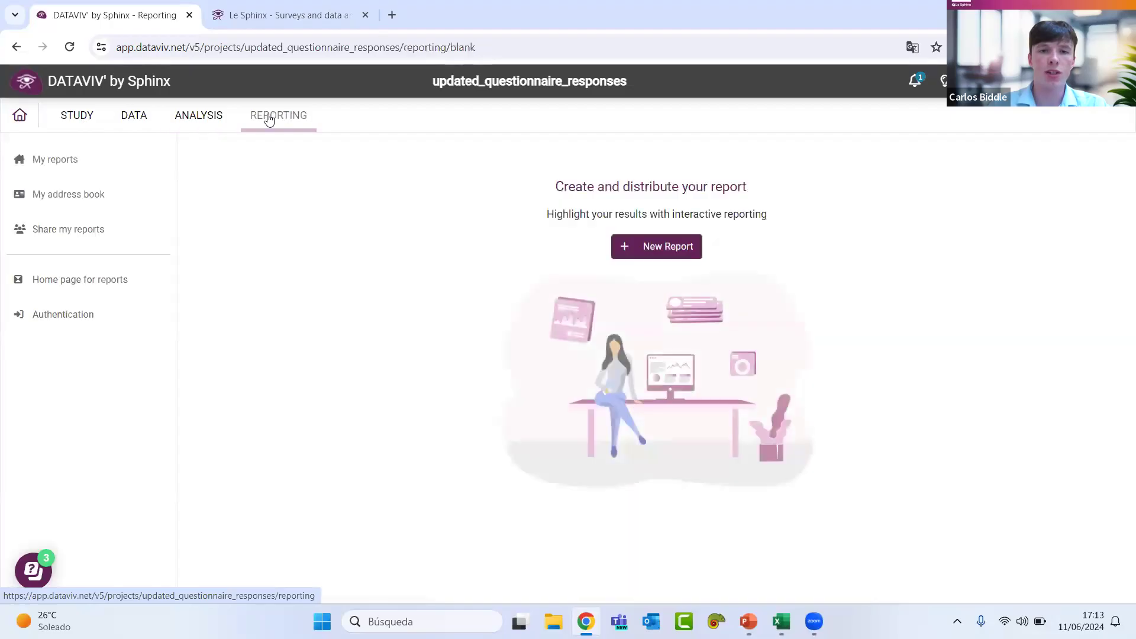
click(95, 123)
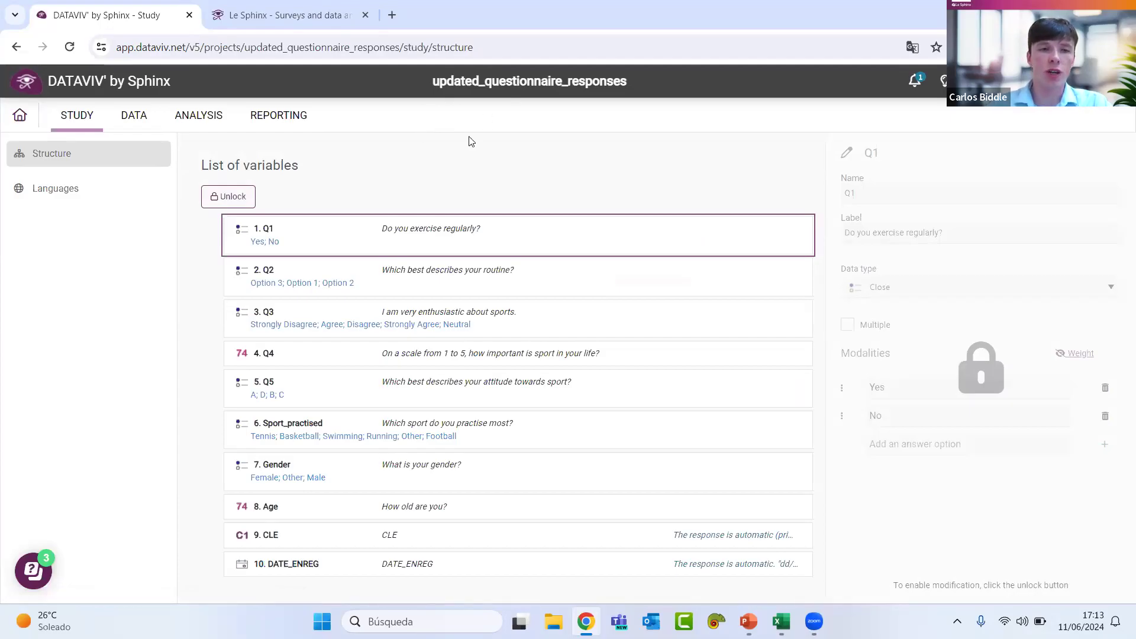
Step: Set up a new visualization in the LakeTourism project from the Stockholm report template, with an automatic report of all study variables enabled
click(20, 115)
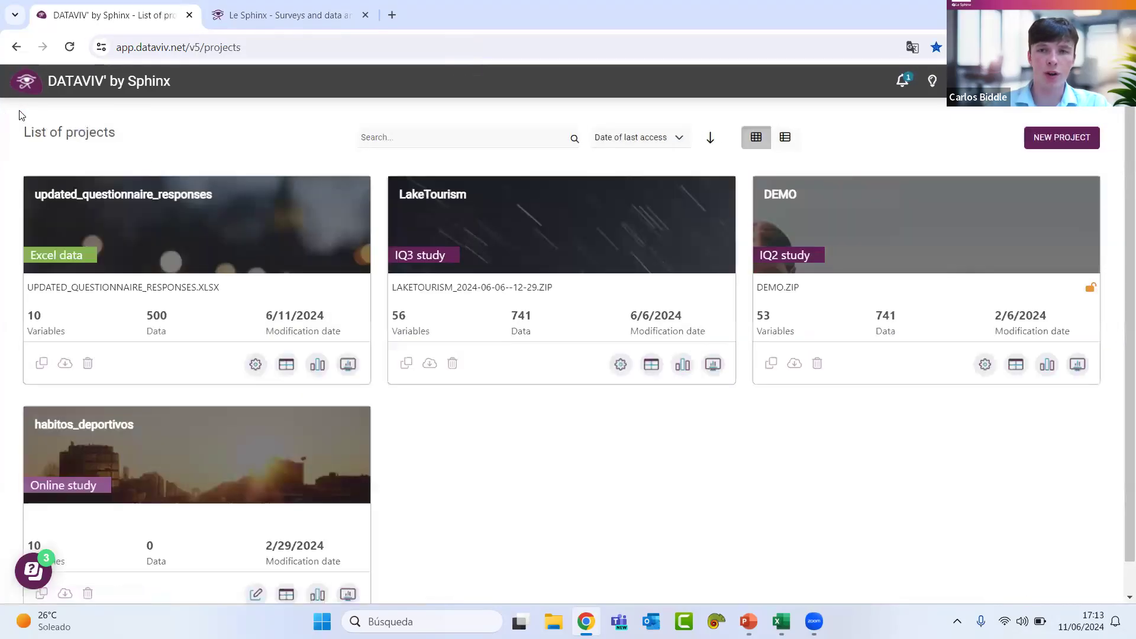
click(549, 235)
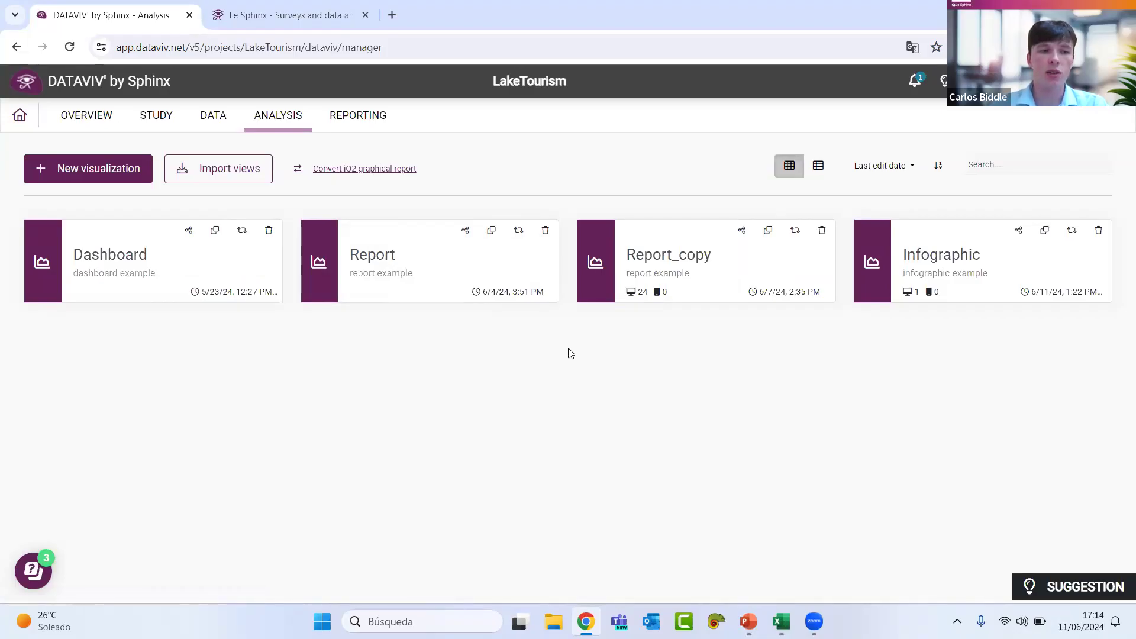
click(112, 178)
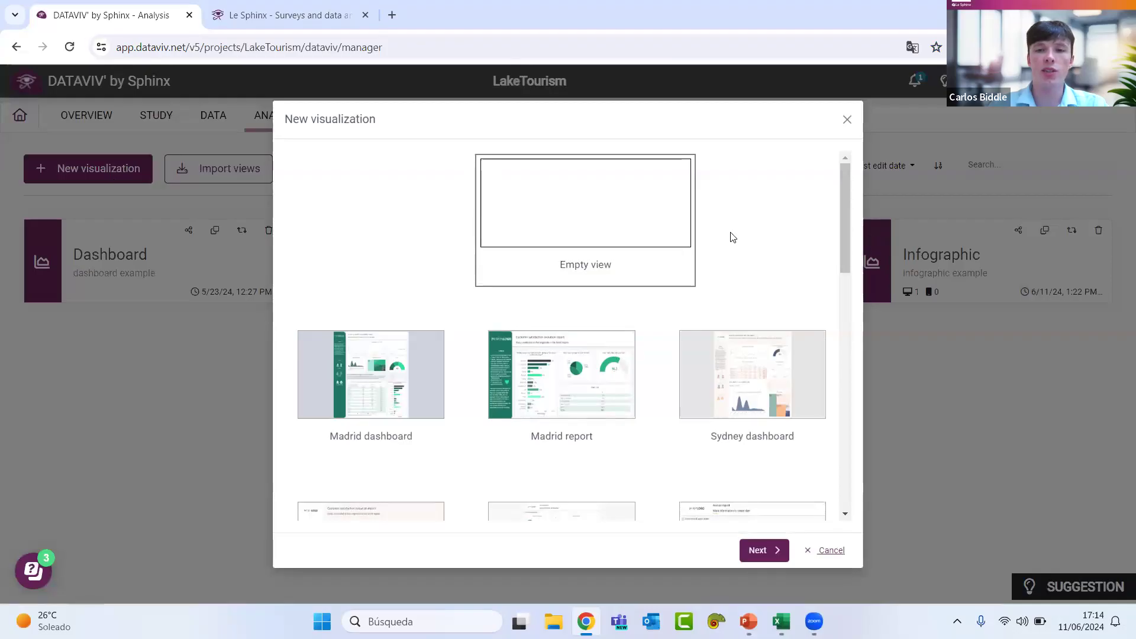
drag(841, 242, 824, 388)
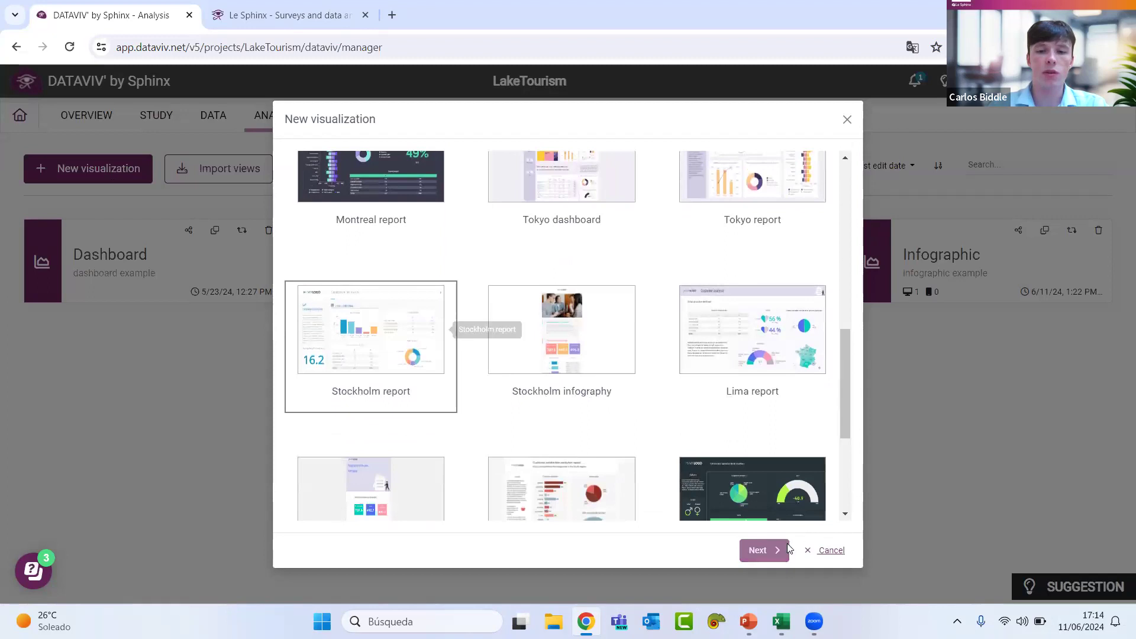
click(761, 550)
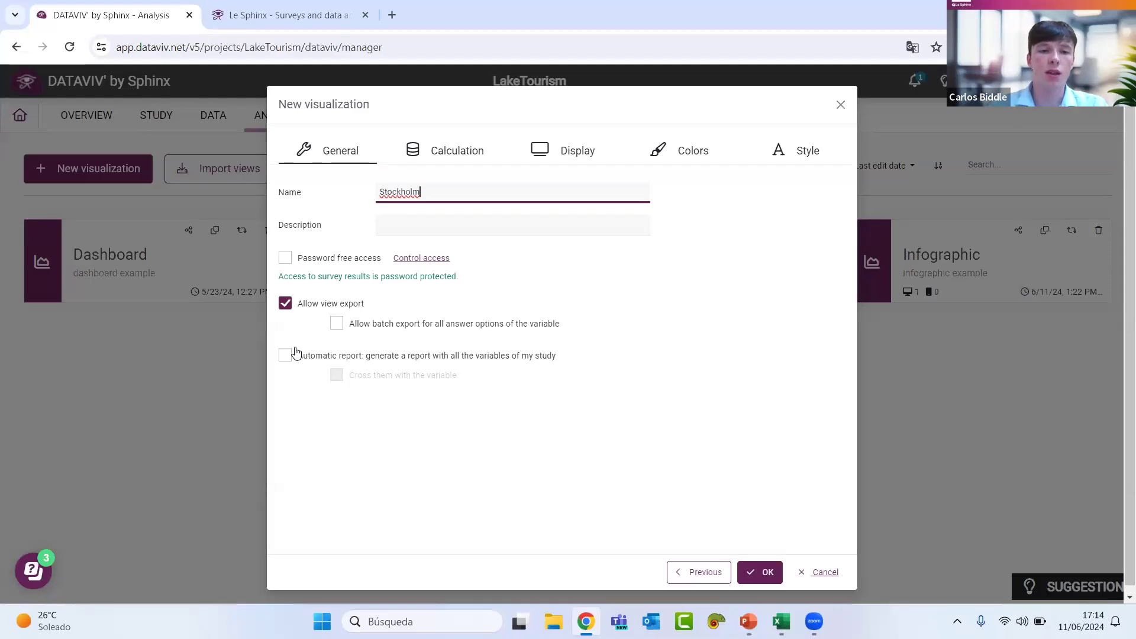
click(285, 355)
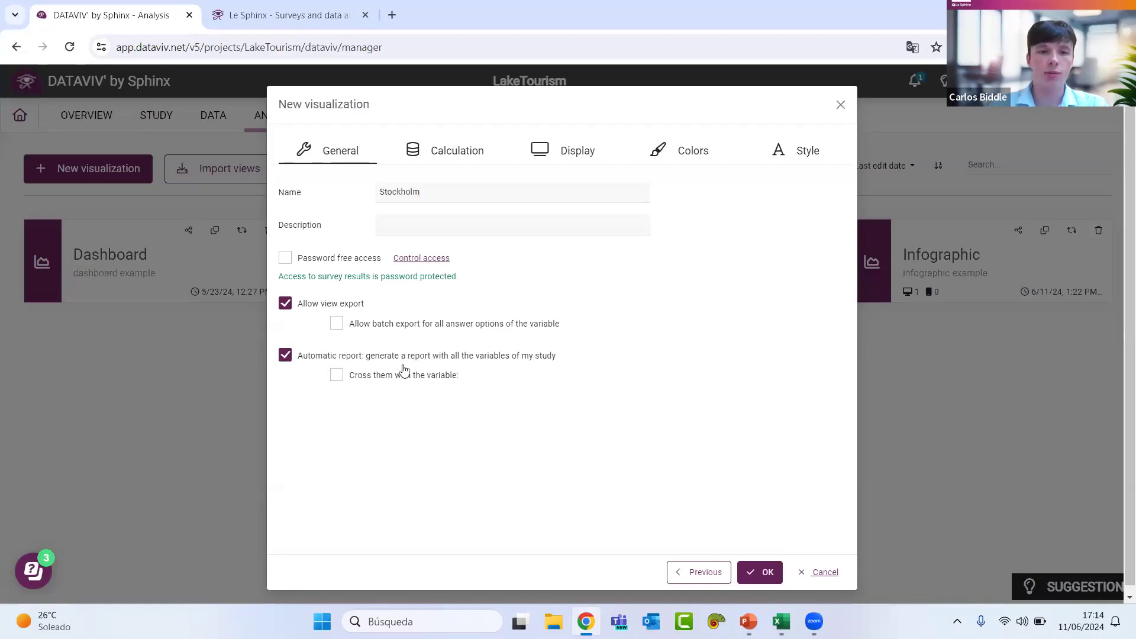
click(337, 377)
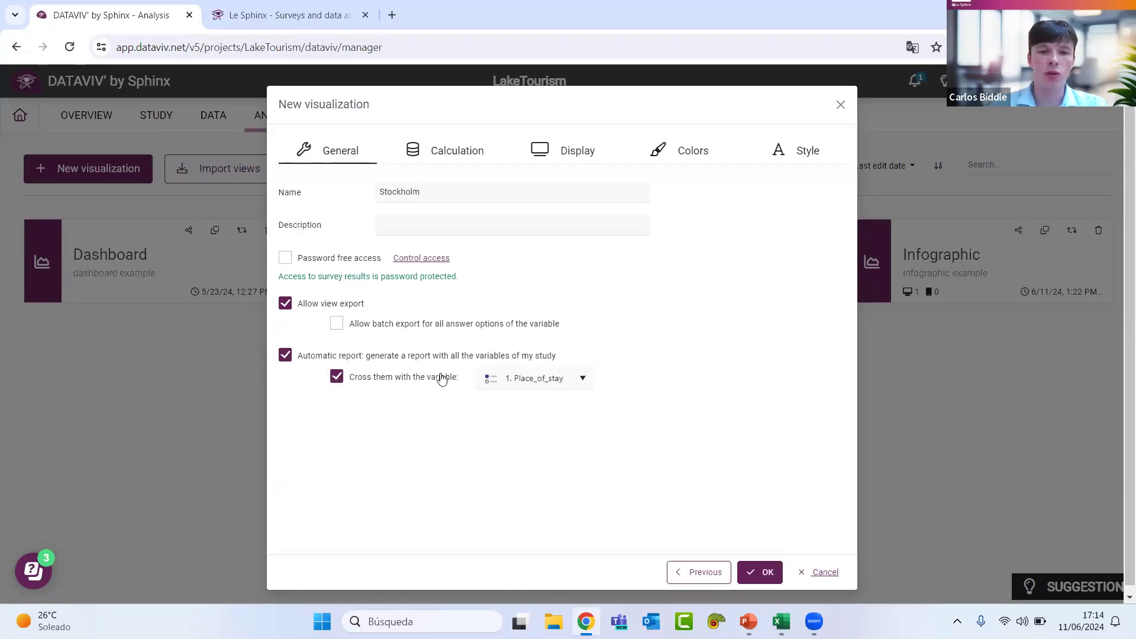
click(561, 382)
drag(730, 422, 688, 350)
click(687, 367)
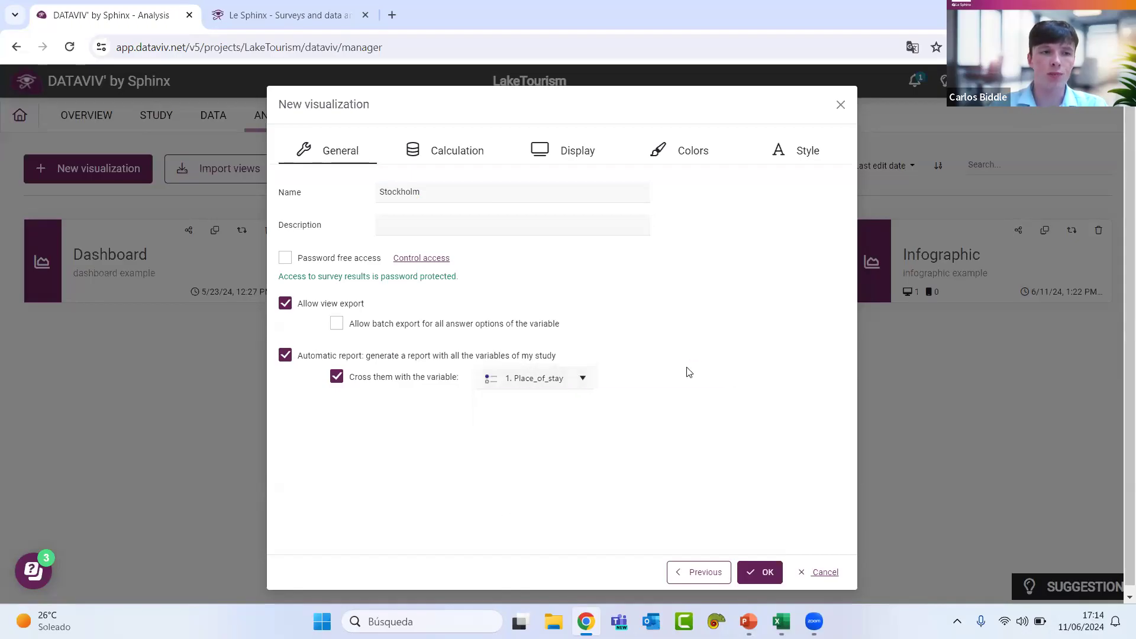
click(336, 377)
Step: Generate the automatic Stockholm report and view its charts on pages 2 and 3
click(767, 573)
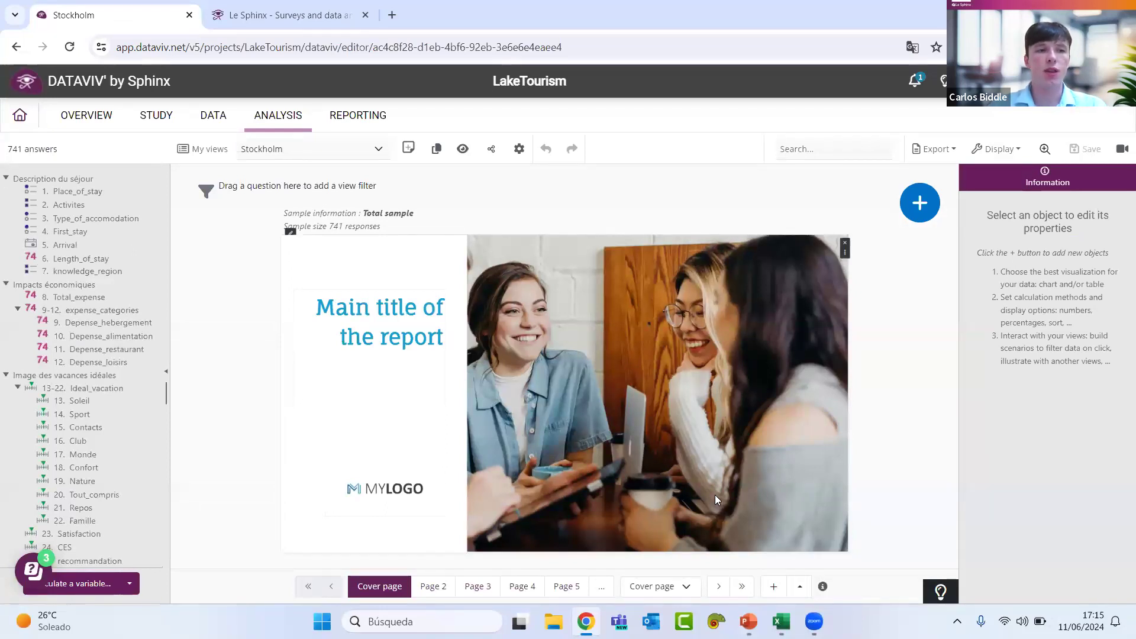
click(419, 593)
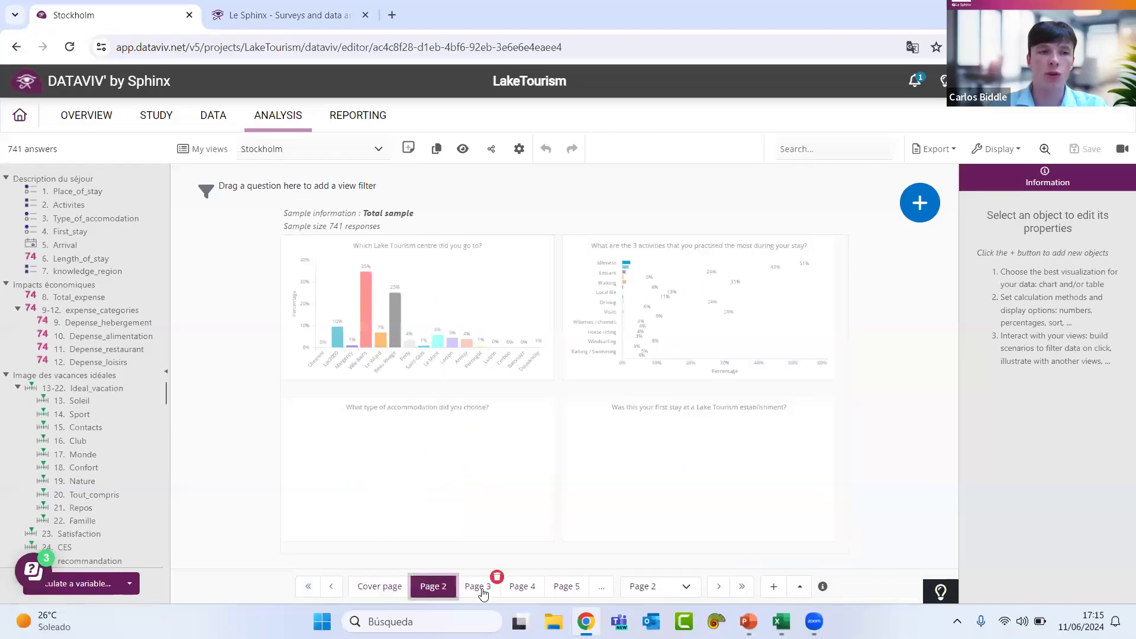
click(481, 589)
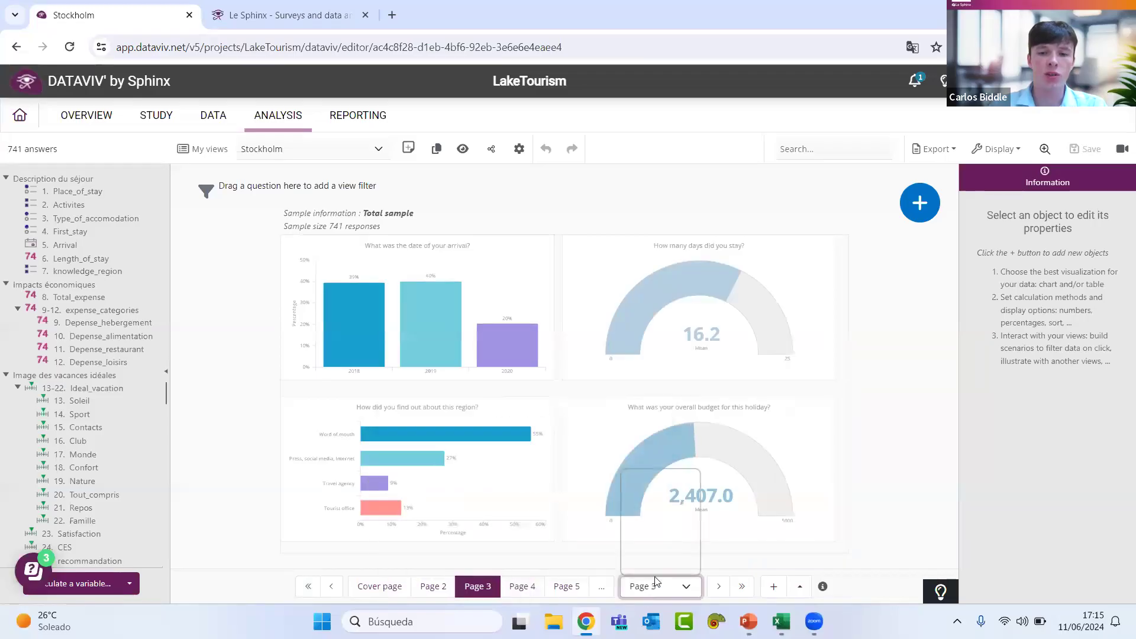
Step: Move the K-Means classification pie chart on page 9 down and right, nearer the page's centre
click(659, 570)
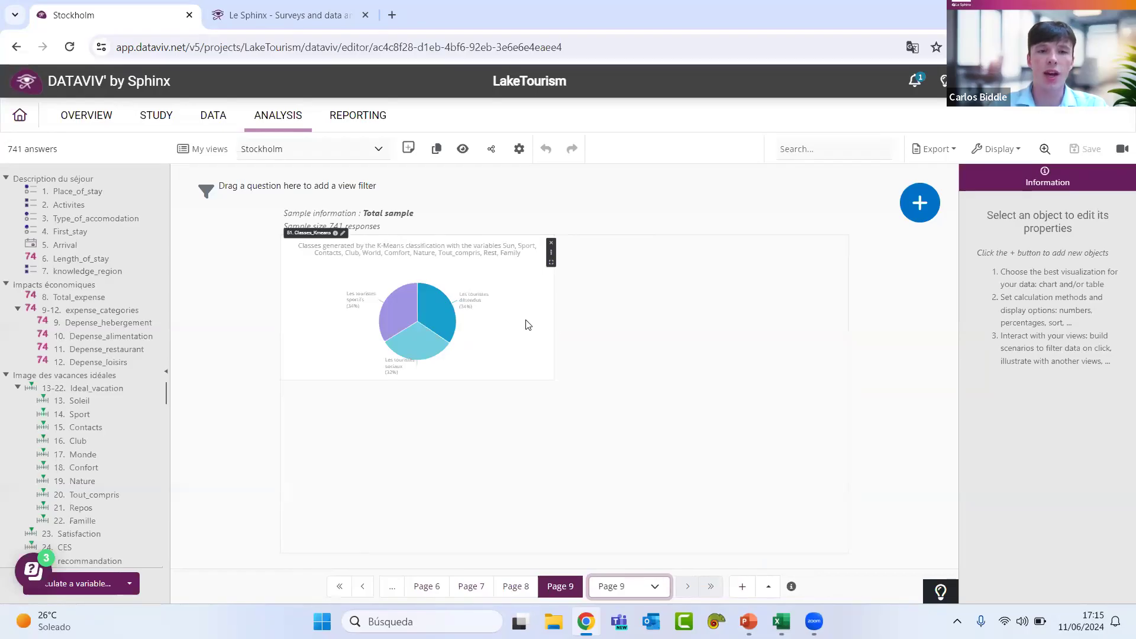
drag(528, 325, 598, 368)
click(714, 379)
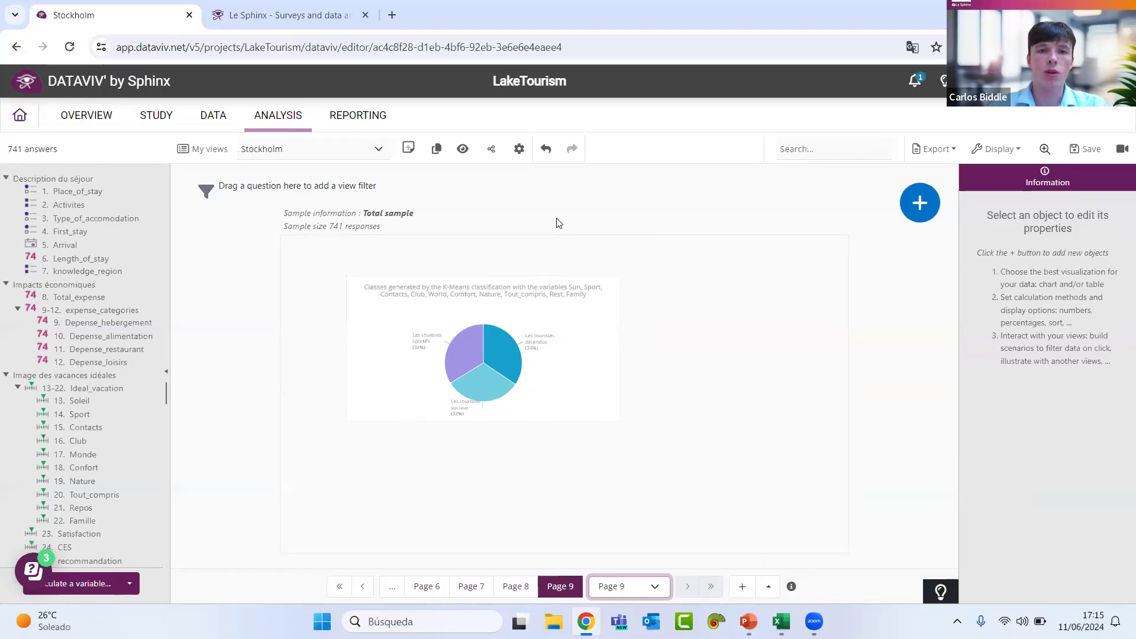
Step: View the sharing link and access control options of the Stockholm report
click(492, 150)
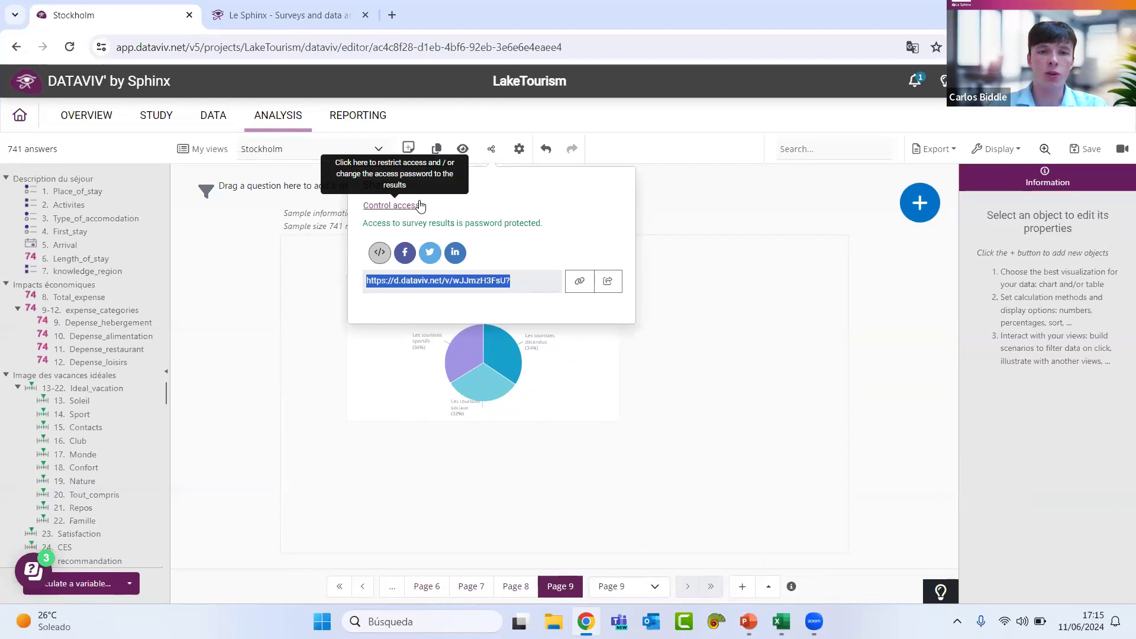
click(675, 256)
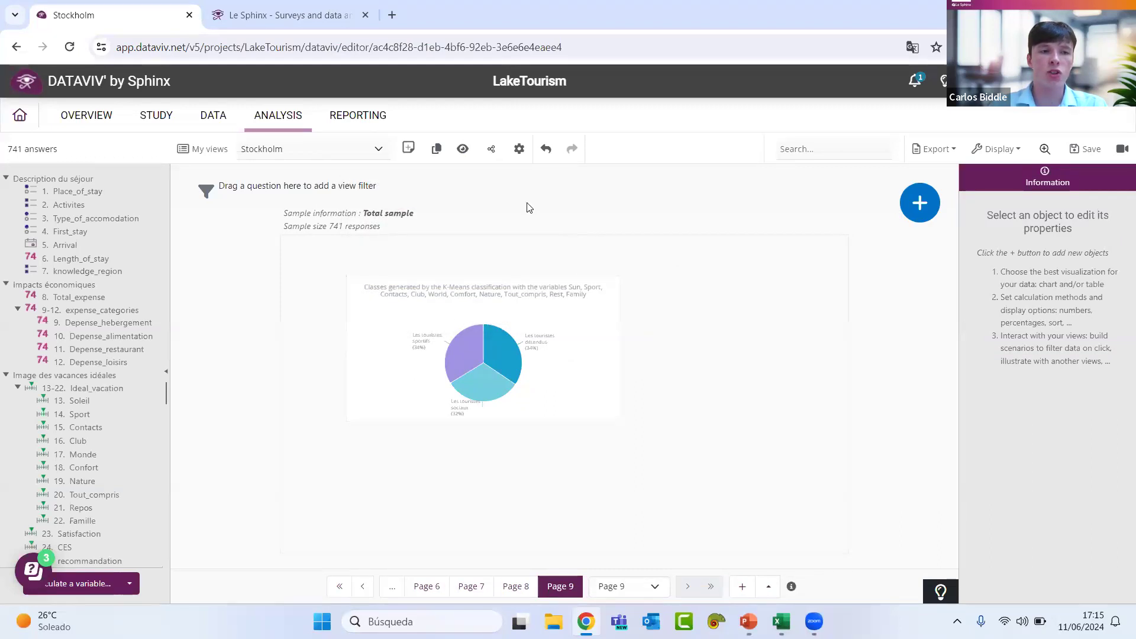
Step: Leave the Stockholm report and open the existing Report visualization in the LakeTourism project, looking over its variable list
click(19, 117)
click(728, 364)
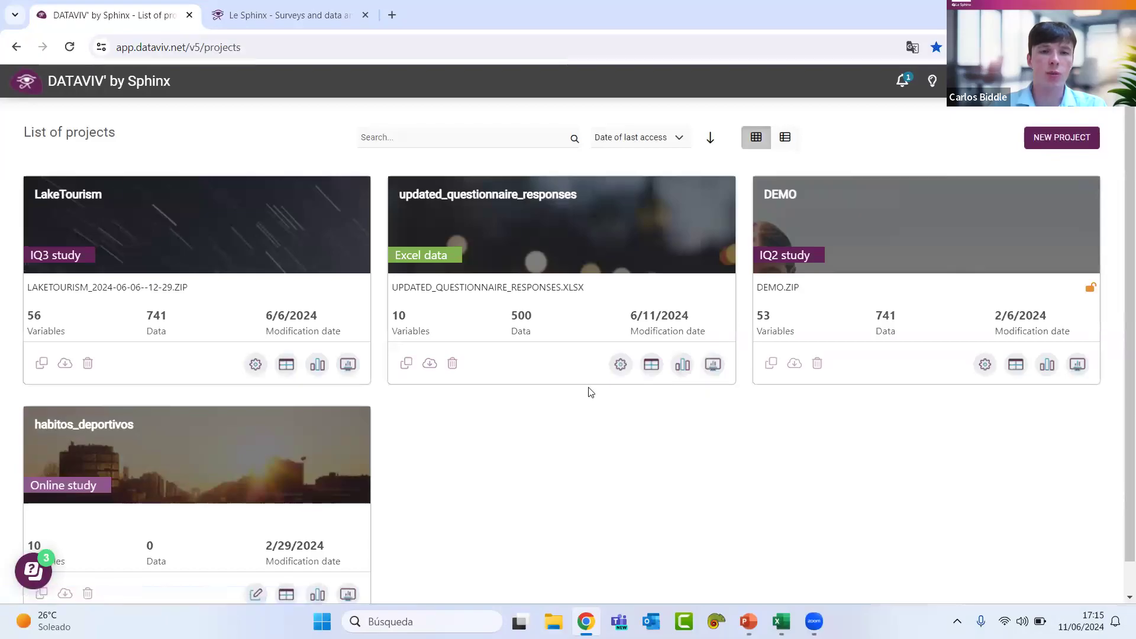
click(184, 235)
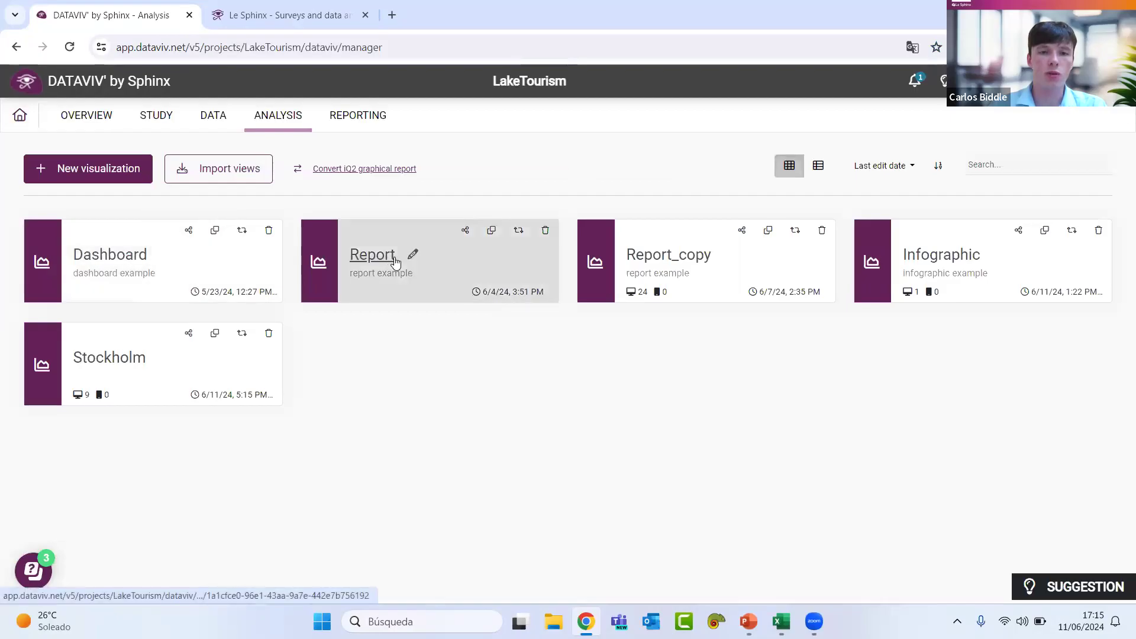
click(372, 254)
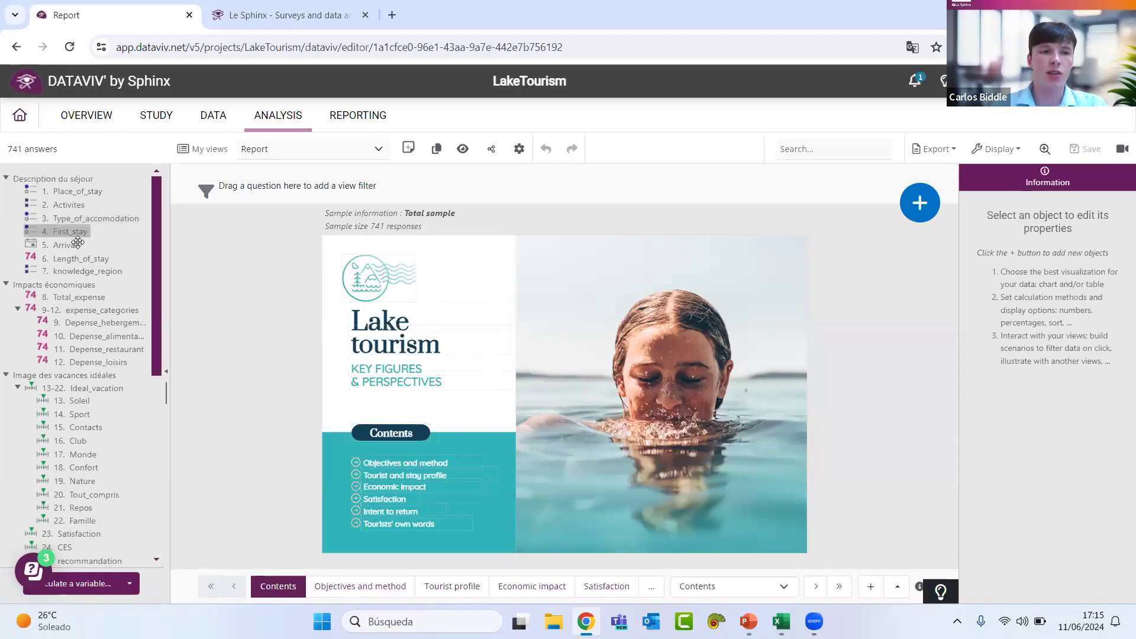
scroll(90, 238, down, 3)
scroll(57, 220, up, 3)
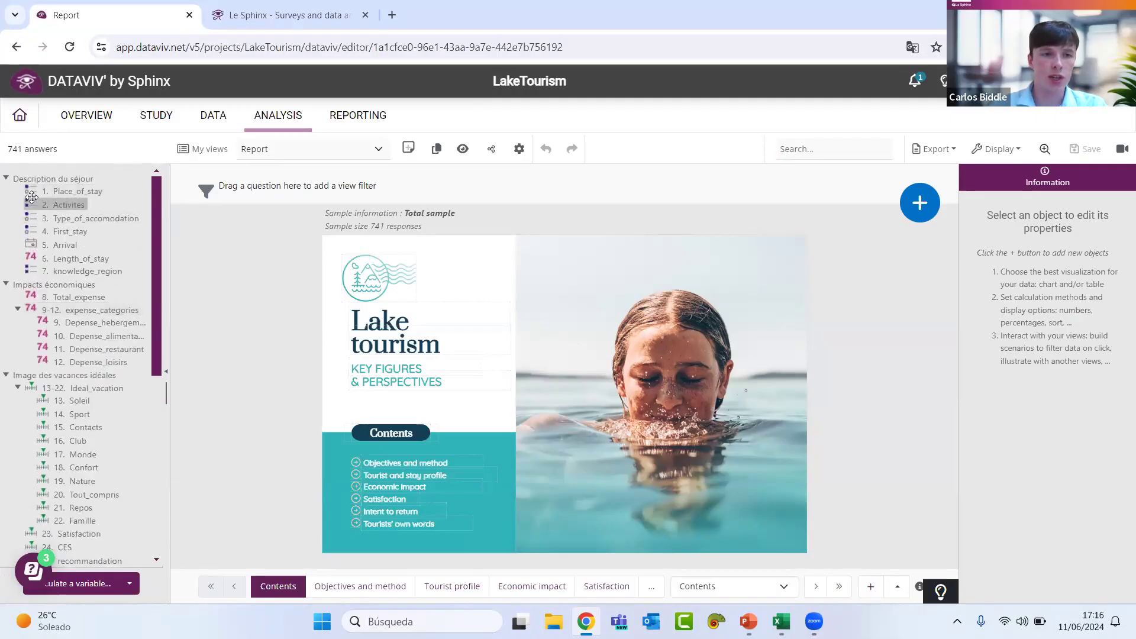
mouse_move(34, 205)
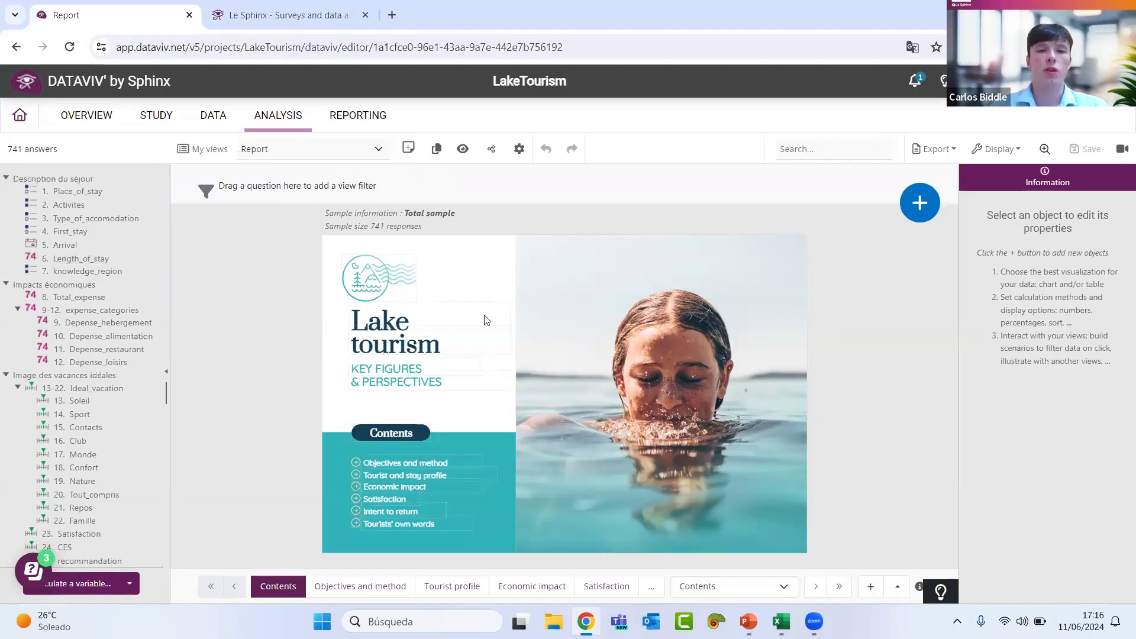
Step: On the Objectives and method page, examine the options of the yearly Arrival bar chart and the object types available to add
click(381, 583)
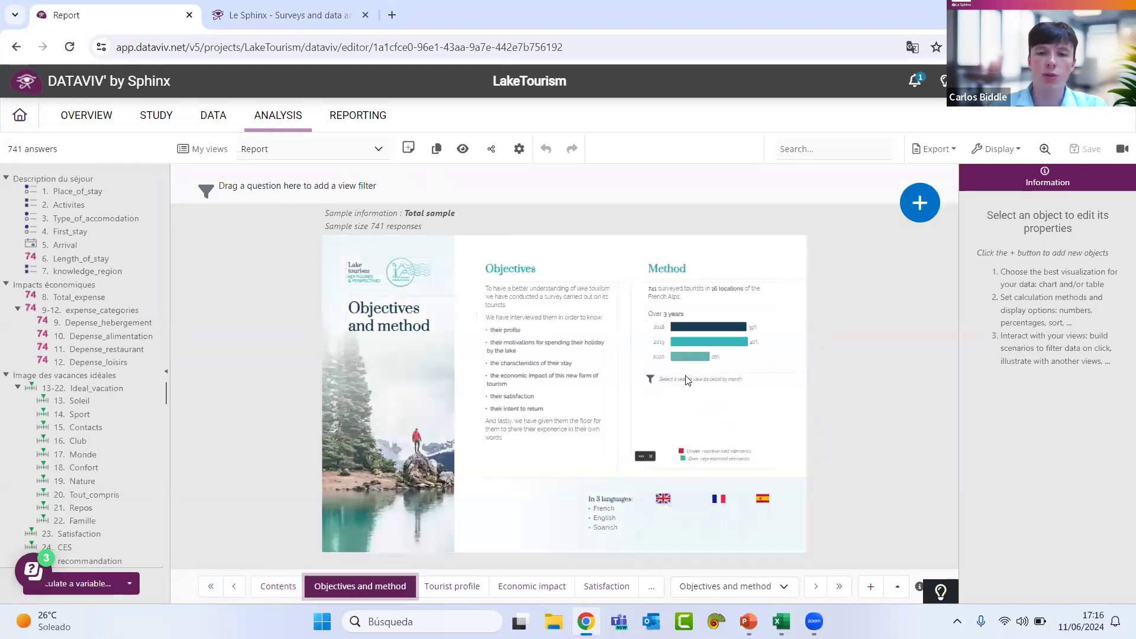
click(739, 362)
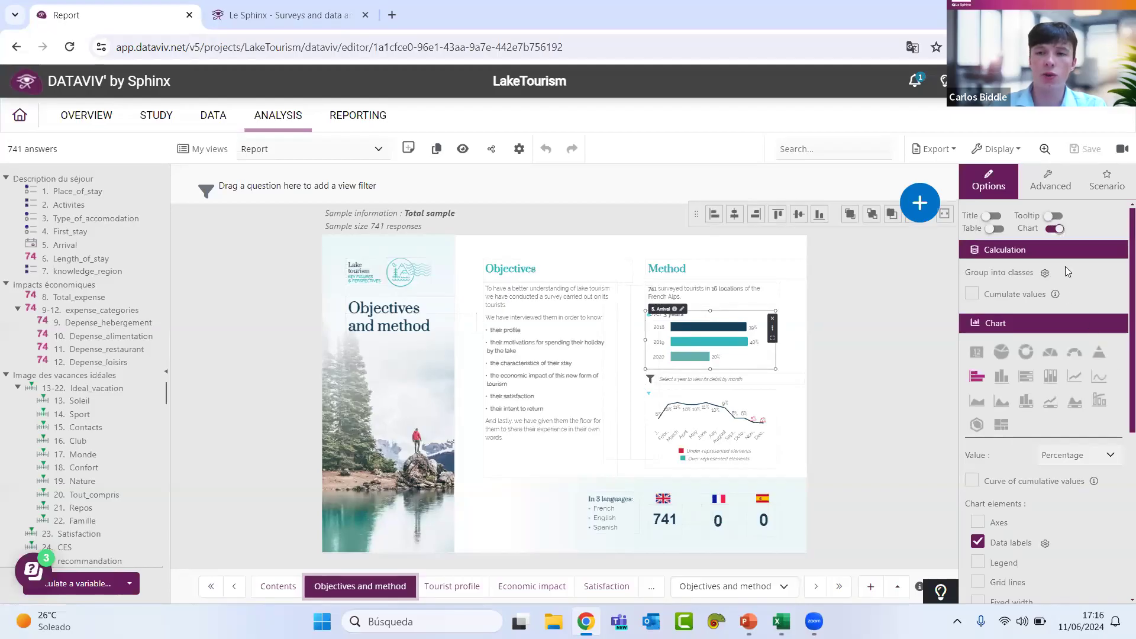
click(834, 316)
click(920, 203)
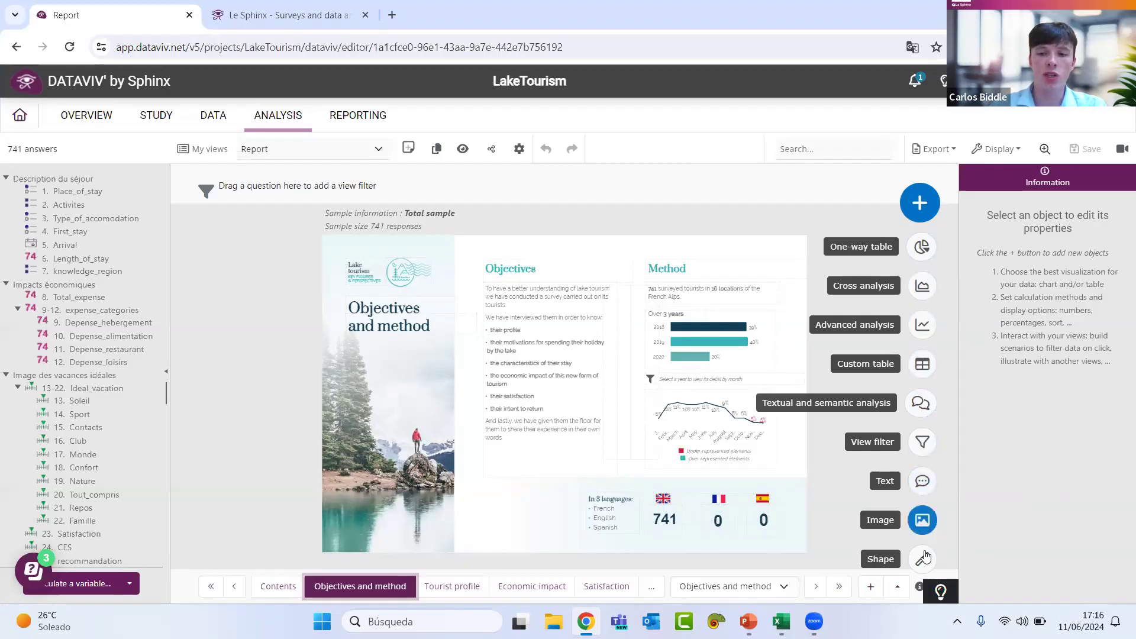
Step: Try shifting the lake landscape picture right over the Objectives text, and undo the move
drag(371, 370, 494, 370)
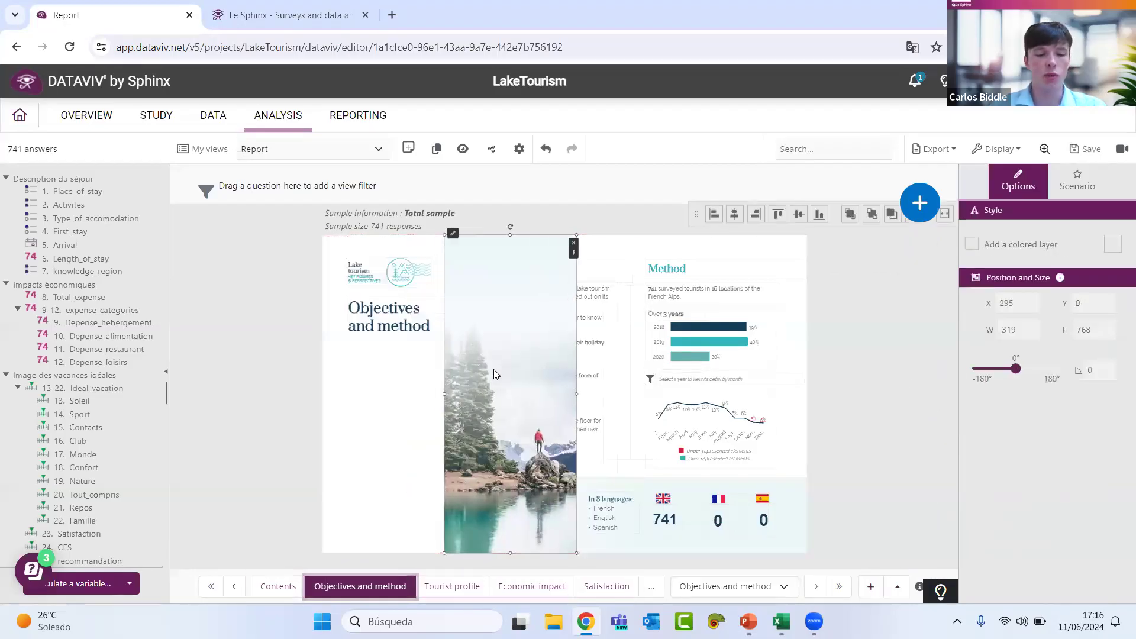
key(ctrl+z)
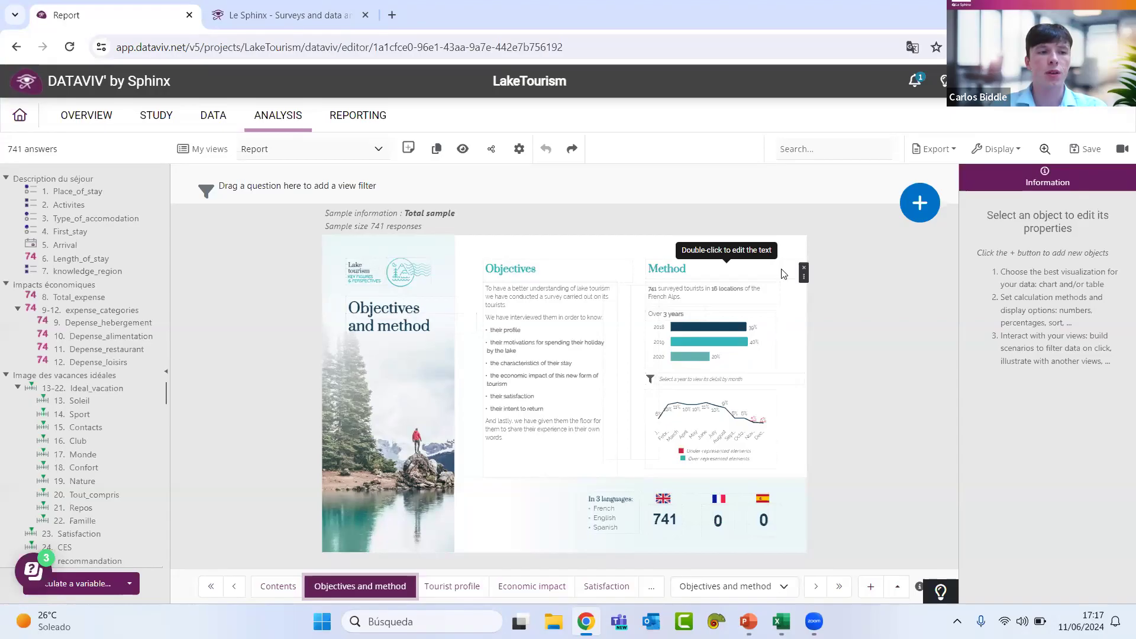
Step: Start adding an image to view the file import settings and browse the pictograms in the Dataviv' image gallery
click(911, 207)
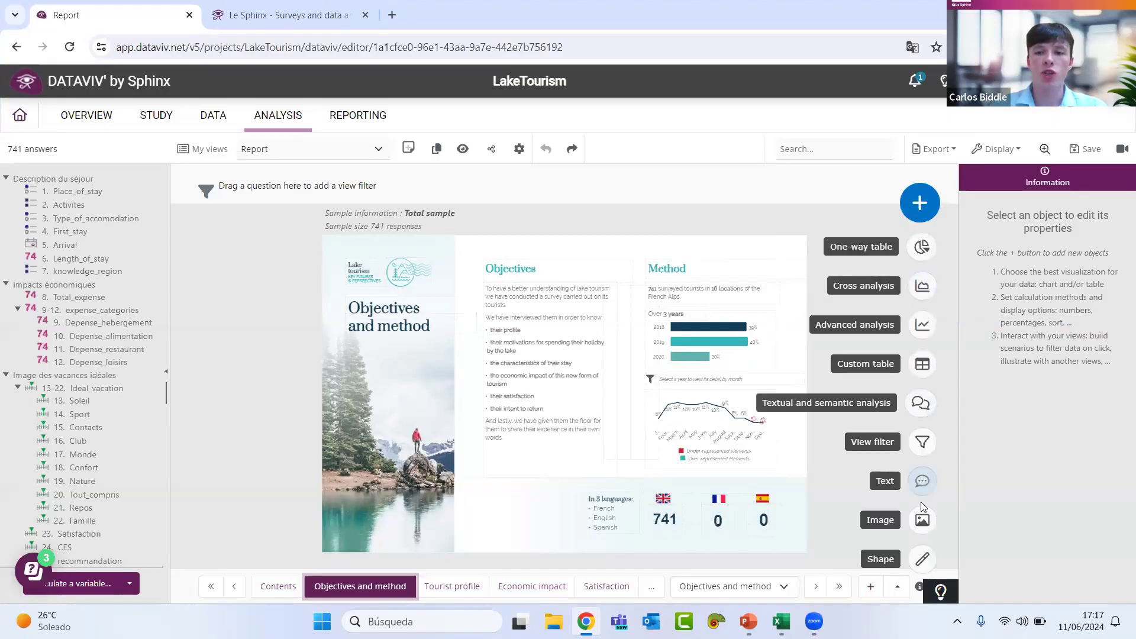
click(923, 520)
click(720, 174)
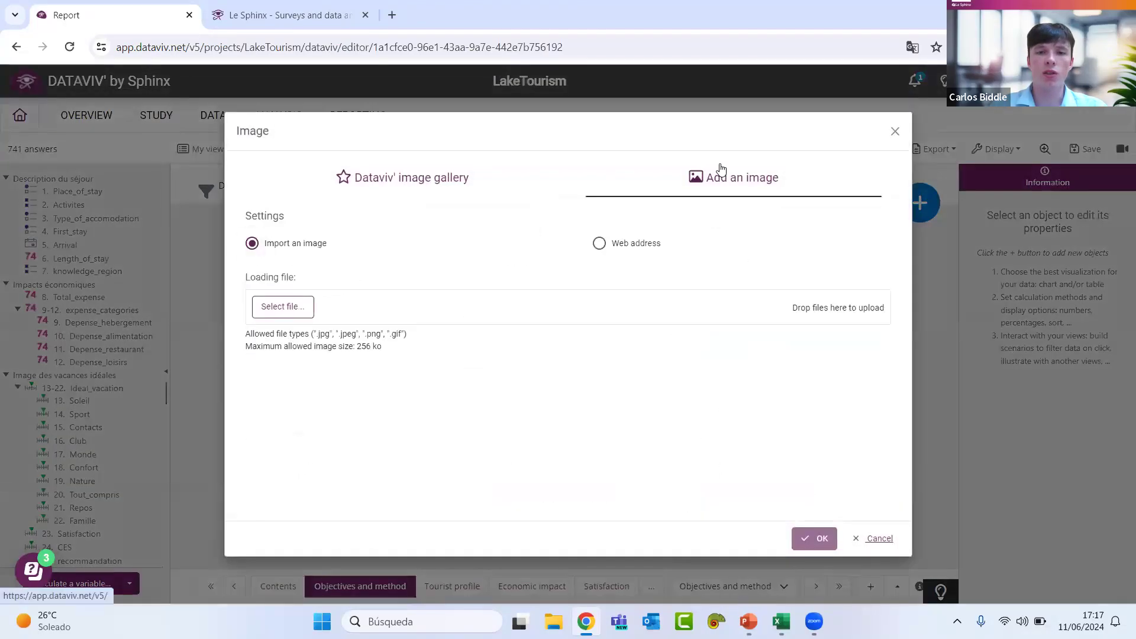
click(416, 188)
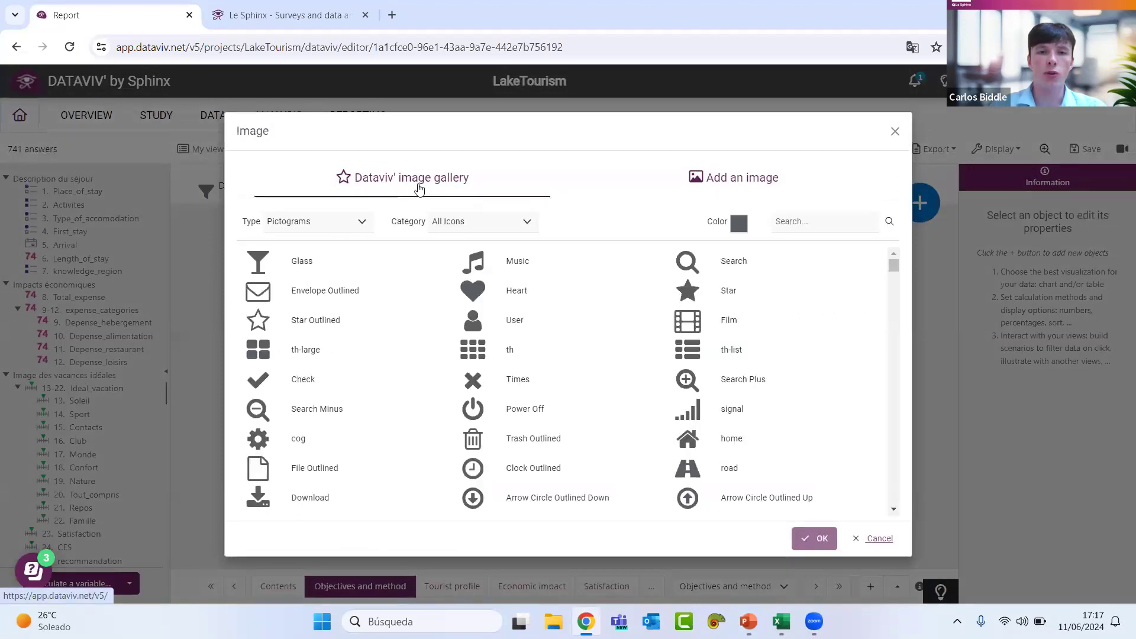
scroll(506, 296, down, 10)
scroll(506, 296, up, 10)
Step: Browse the gallery's Images type and the category choices for Pictograms, leaving without inserting an image
click(362, 224)
click(356, 247)
scroll(416, 308, down, 5)
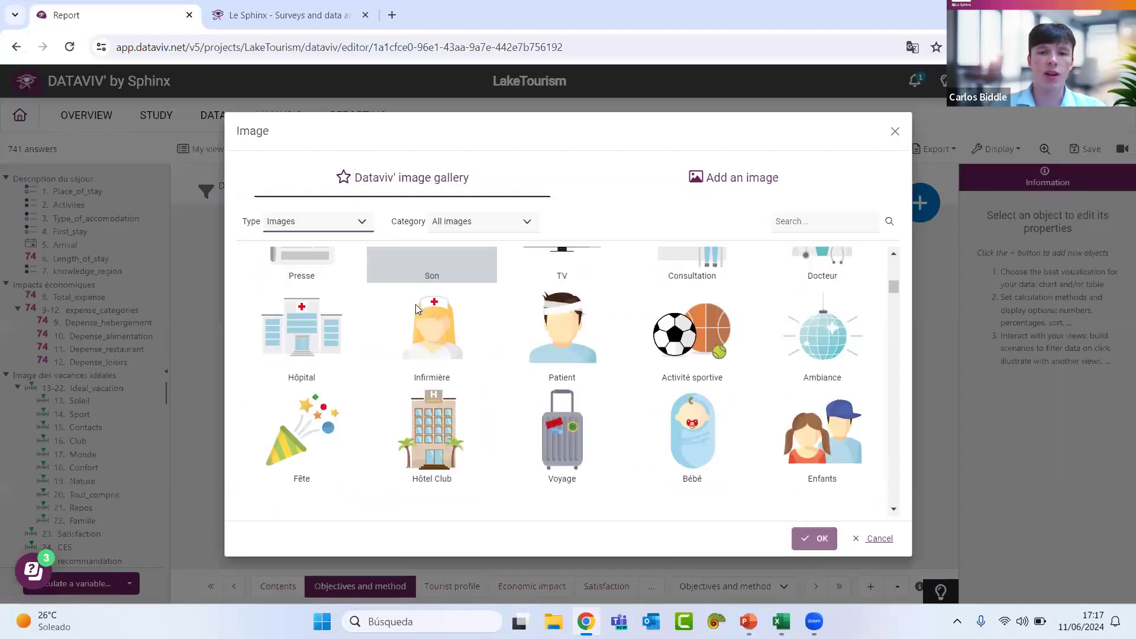
scroll(417, 308, up, 8)
click(363, 221)
click(308, 235)
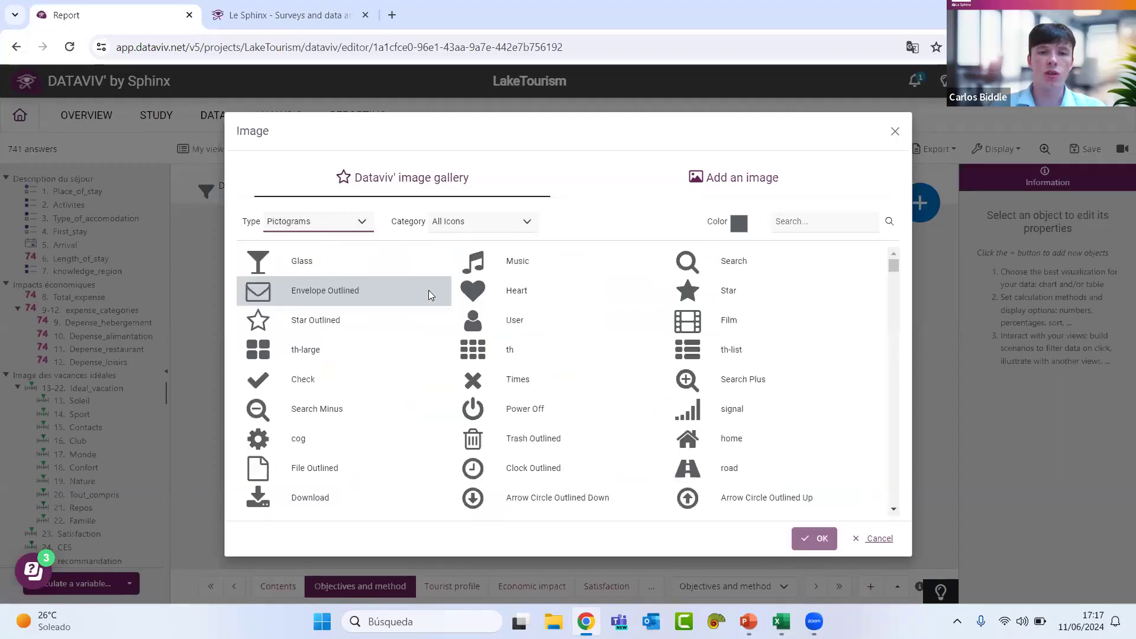
click(520, 221)
drag(532, 281, 537, 228)
click(664, 160)
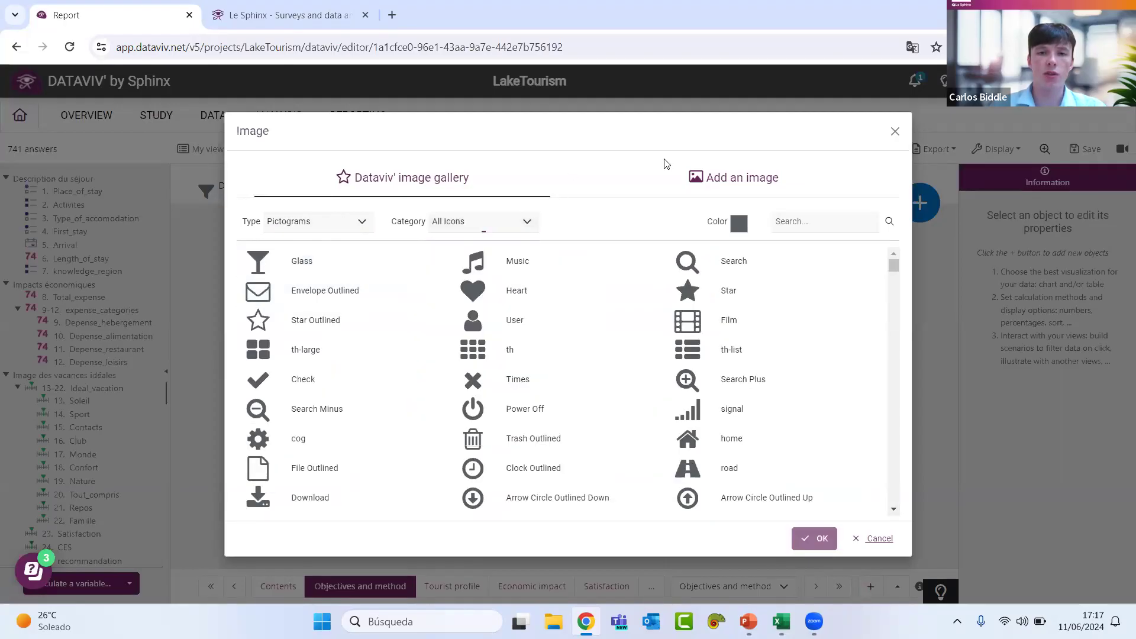
click(894, 132)
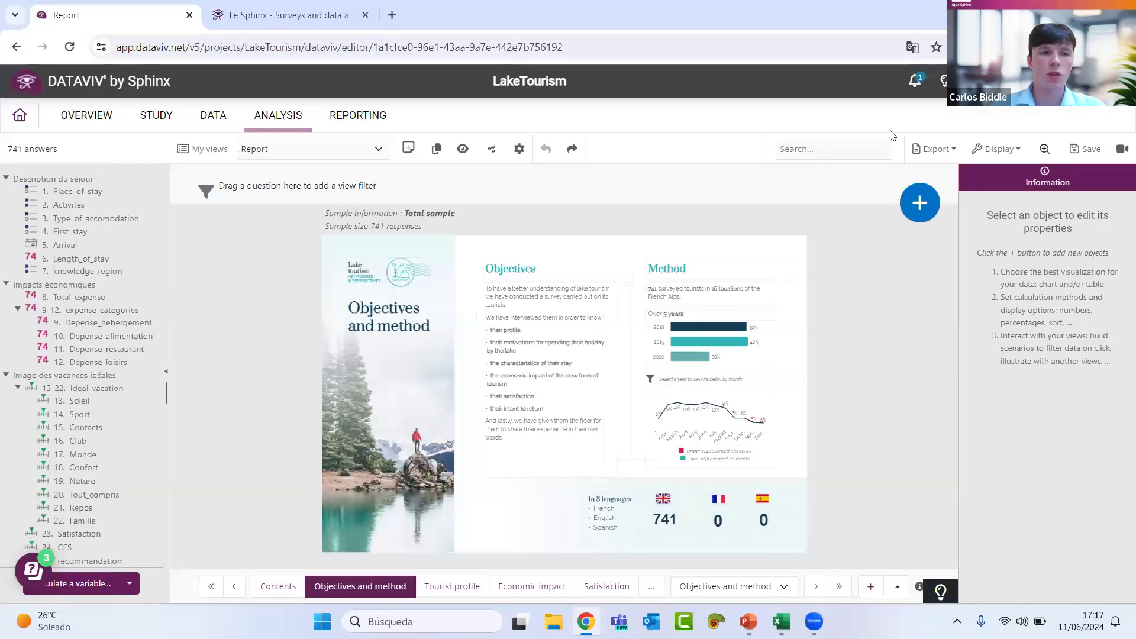
Step: View the empty Custom table editor for the page and cancel without creating a table
click(917, 200)
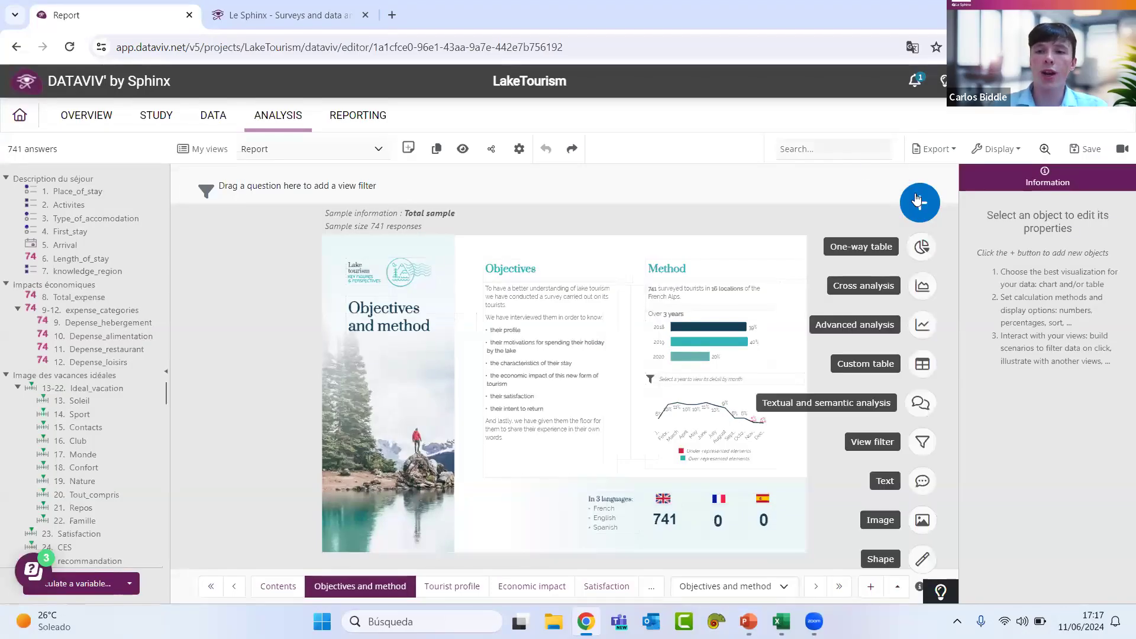
click(922, 366)
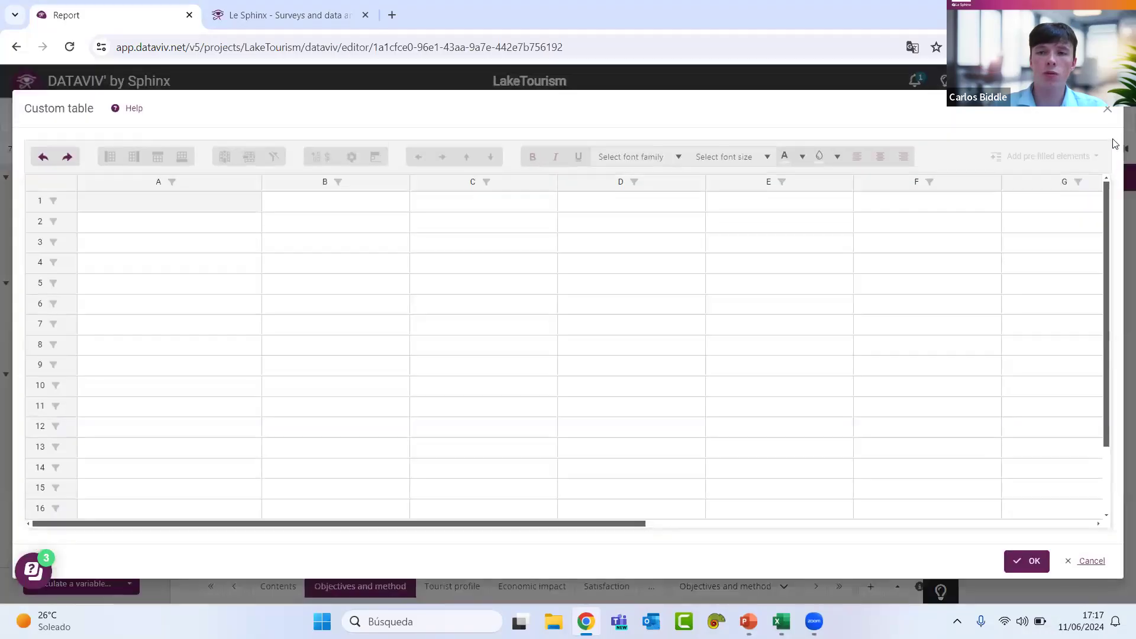
click(1093, 563)
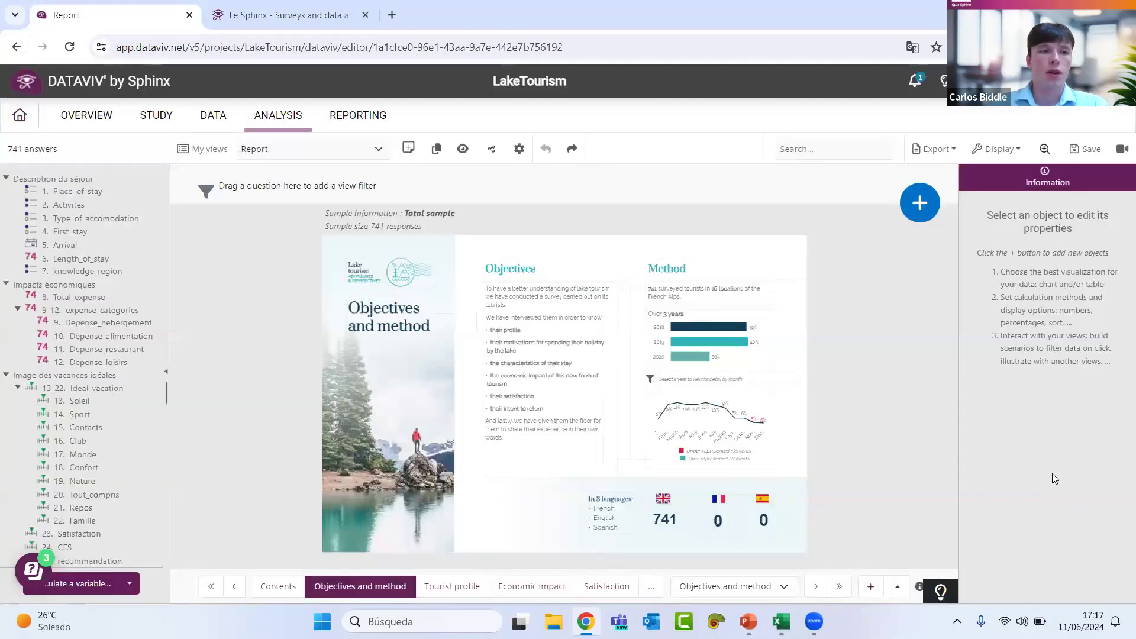
Step: Return to the Contents page and inspect the properties of the logo image and the Lake tourism title text
click(294, 591)
click(371, 287)
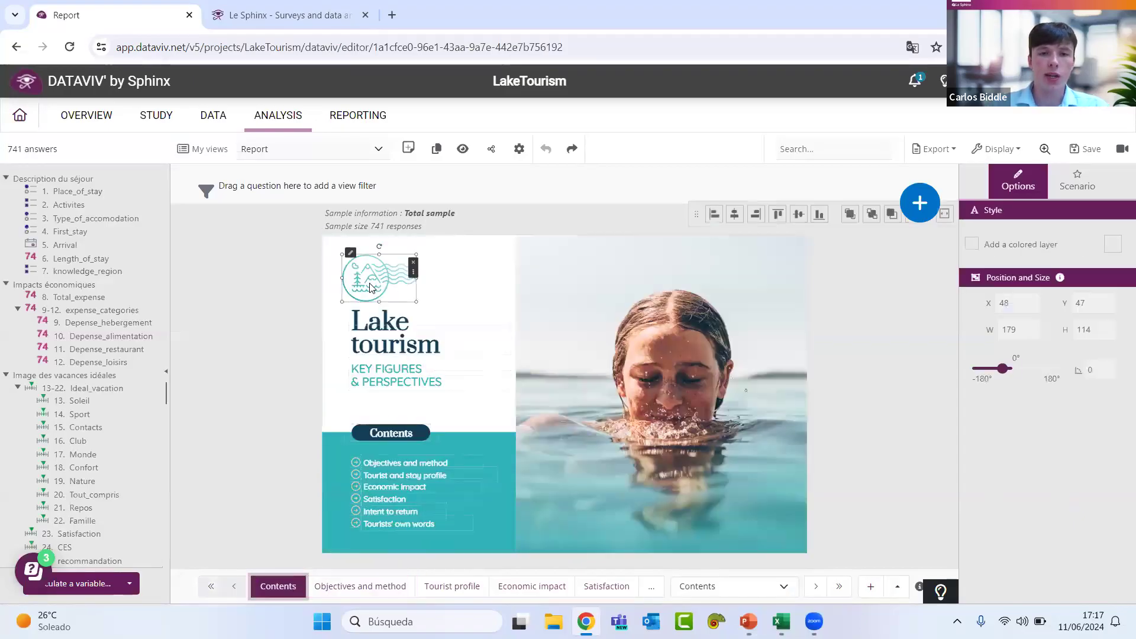
click(386, 345)
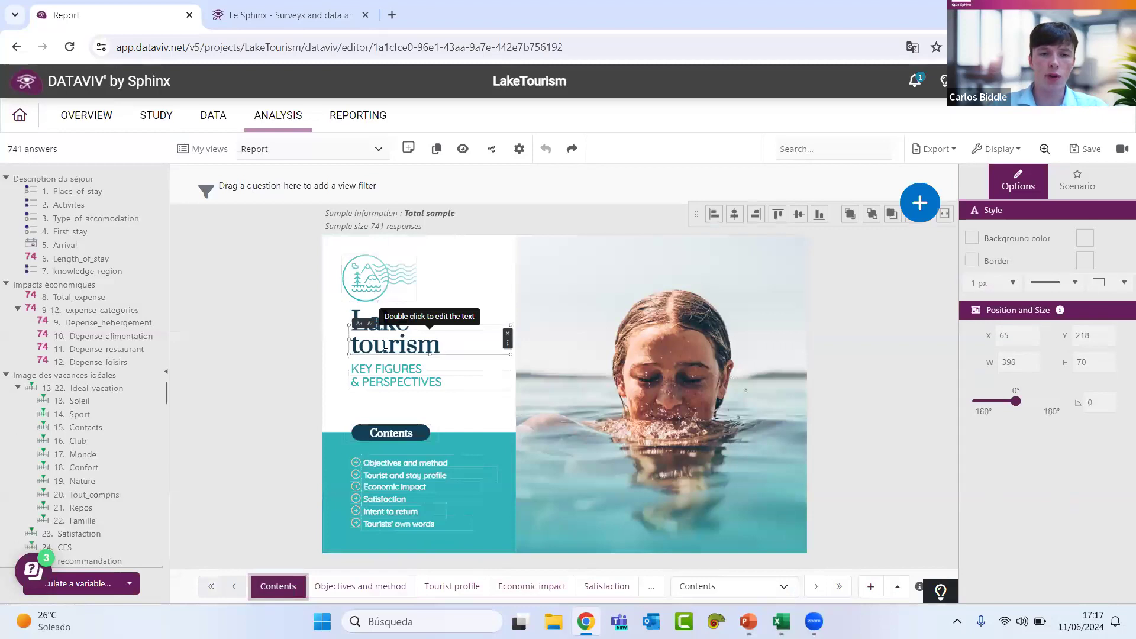
click(329, 360)
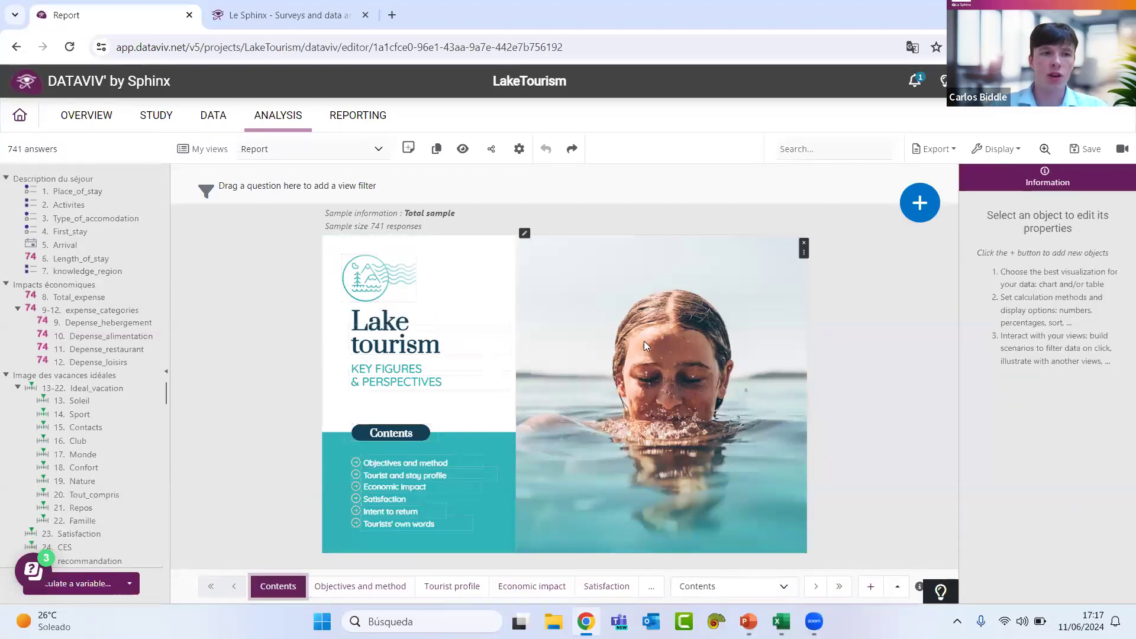
Step: Add a new page after Contents and place an Activites chart on it, enlarged to nearly fill the page
click(864, 590)
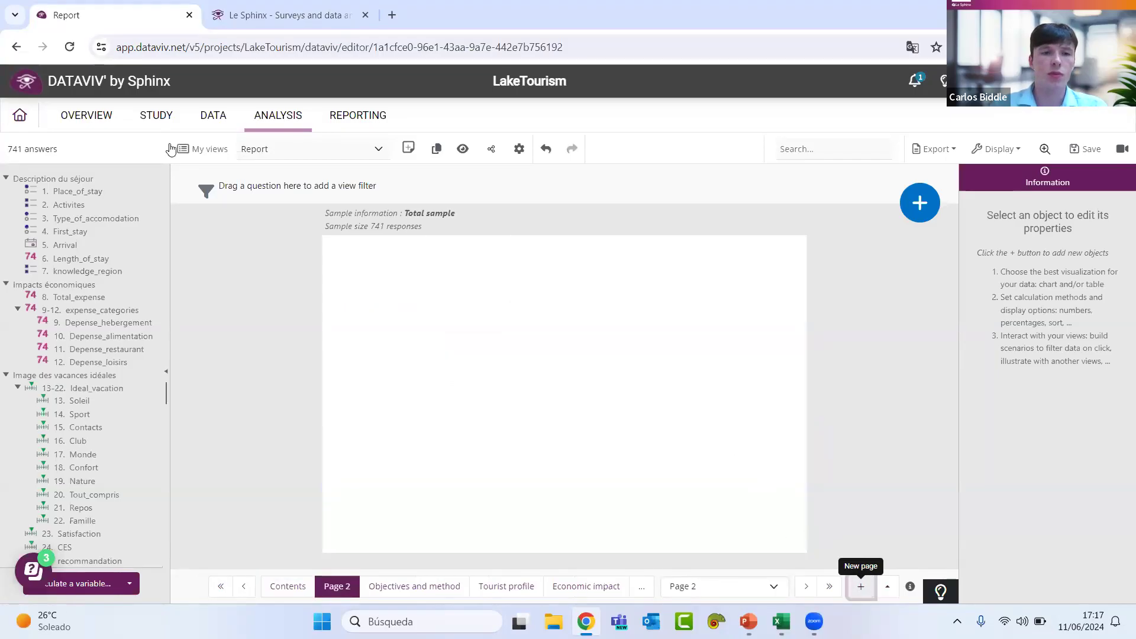
drag(65, 205, 357, 268)
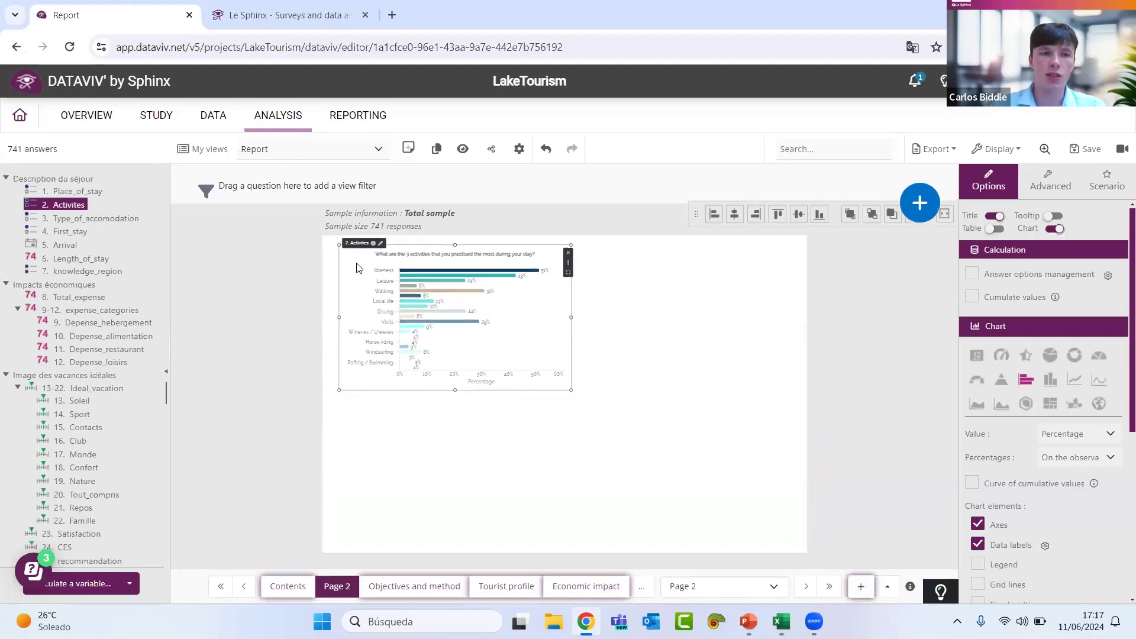
drag(571, 390, 799, 551)
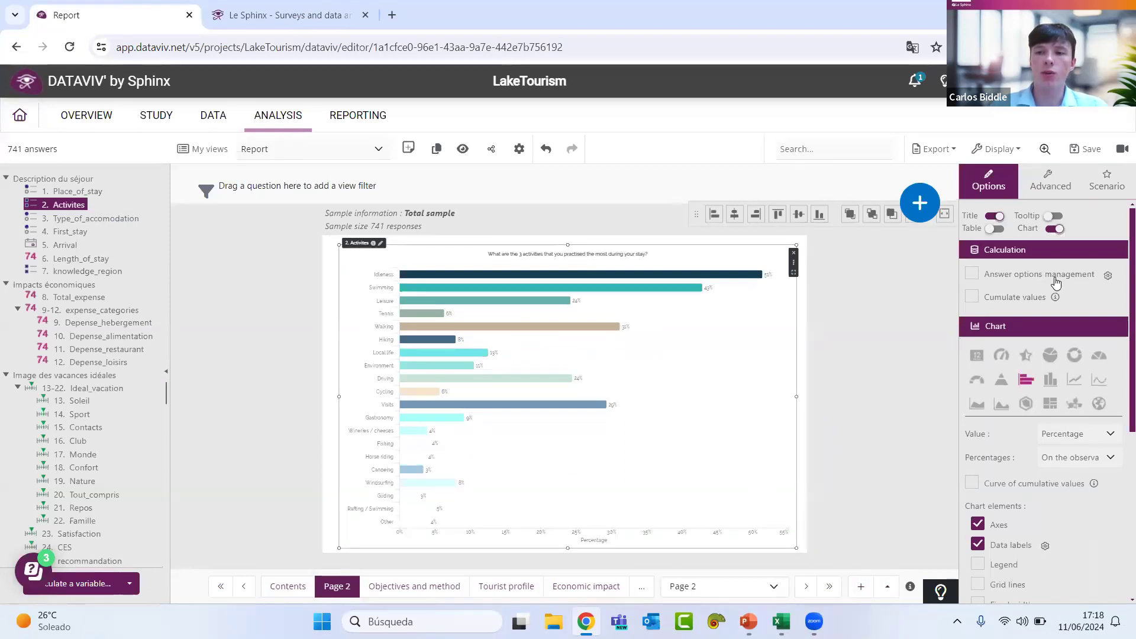
Step: In the Activites chart's answer options management, put "Other" among the hidden answer options
click(1108, 277)
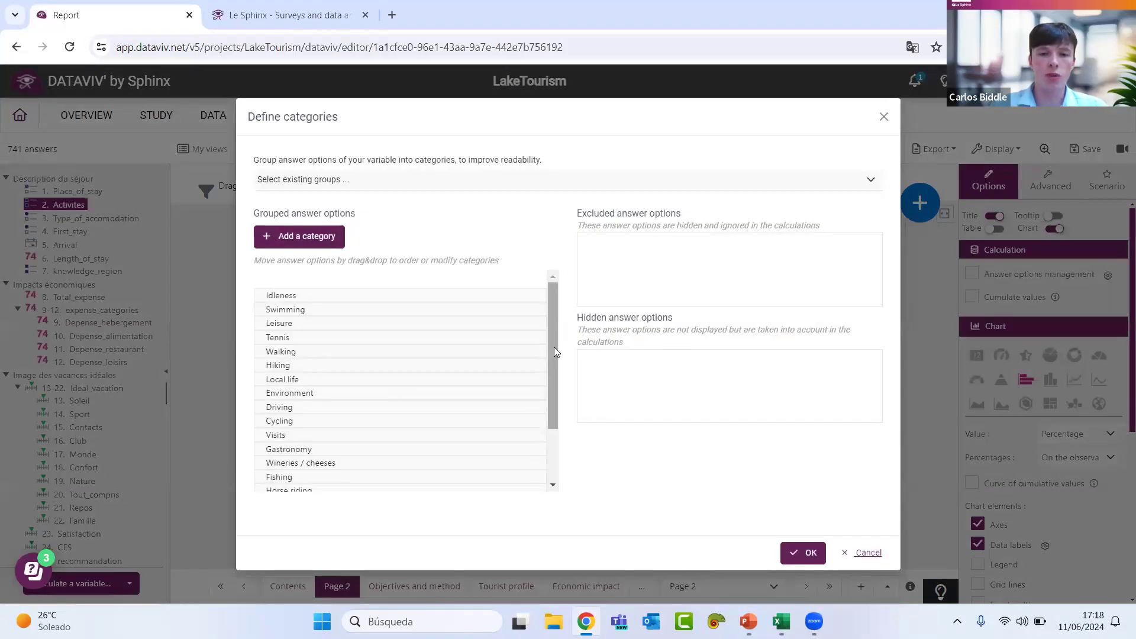
drag(556, 352, 561, 446)
drag(396, 487, 643, 384)
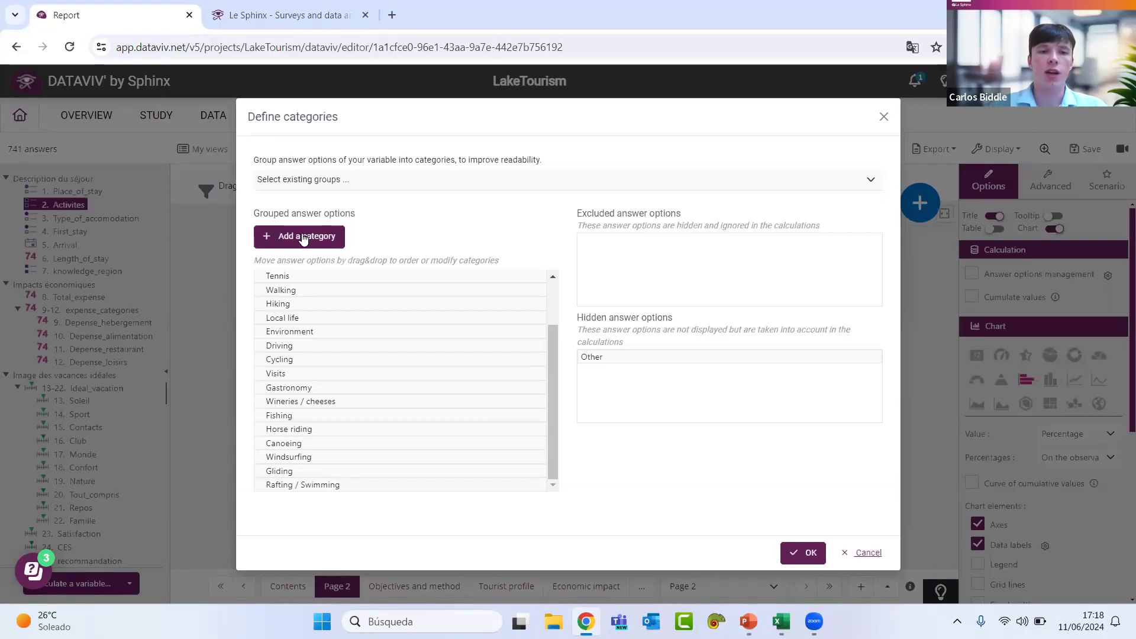
Step: Add two answer categories named "Land activities and others" and "Water activities"
click(304, 236)
click(304, 237)
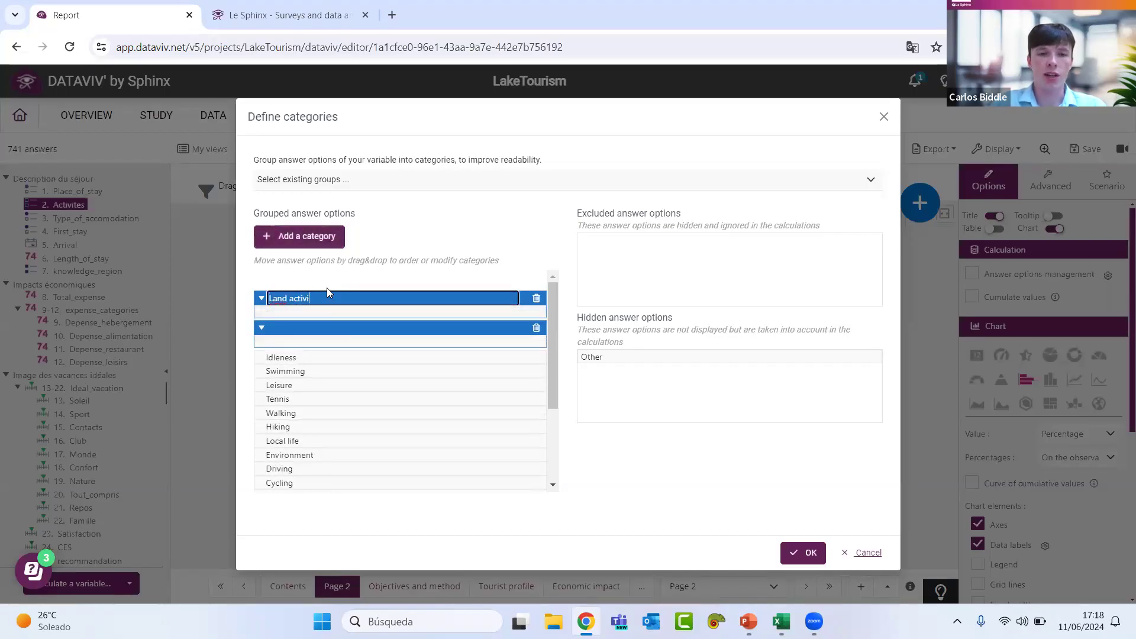
text(Land activities and others)
click(326, 330)
click(326, 329)
text(Water activities)
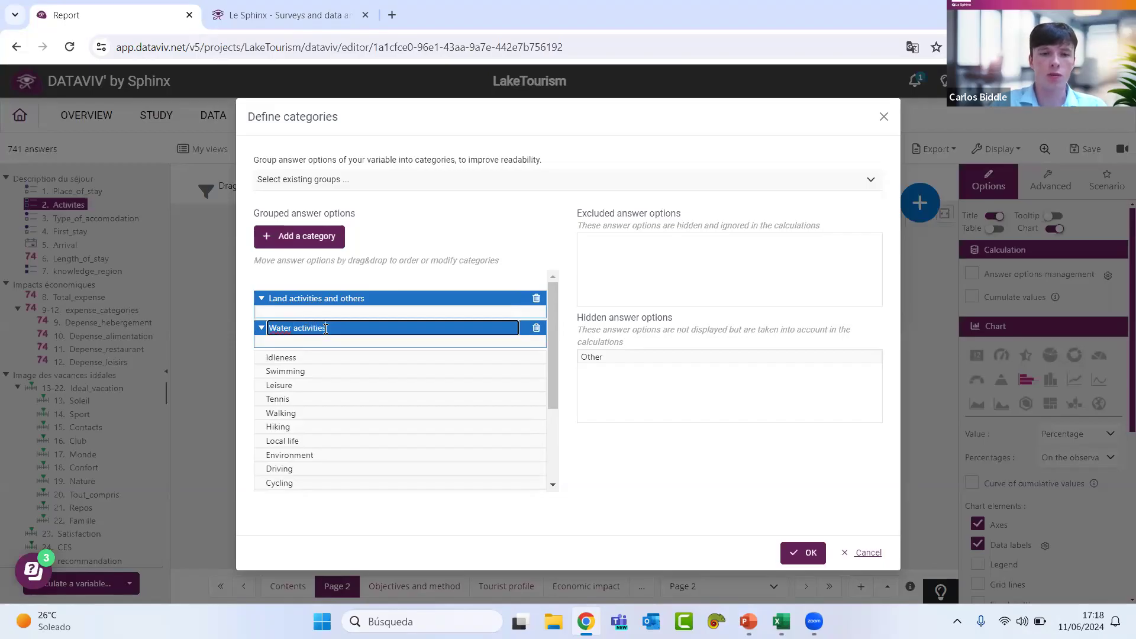
Step: Put Swimming in the "Water activities" category and Tennis, Leisure and Walking in "Land activities and others"
click(313, 375)
mouse_move(311, 355)
mouse_down()
mouse_move(314, 364)
mouse_move(305, 337)
mouse_up()
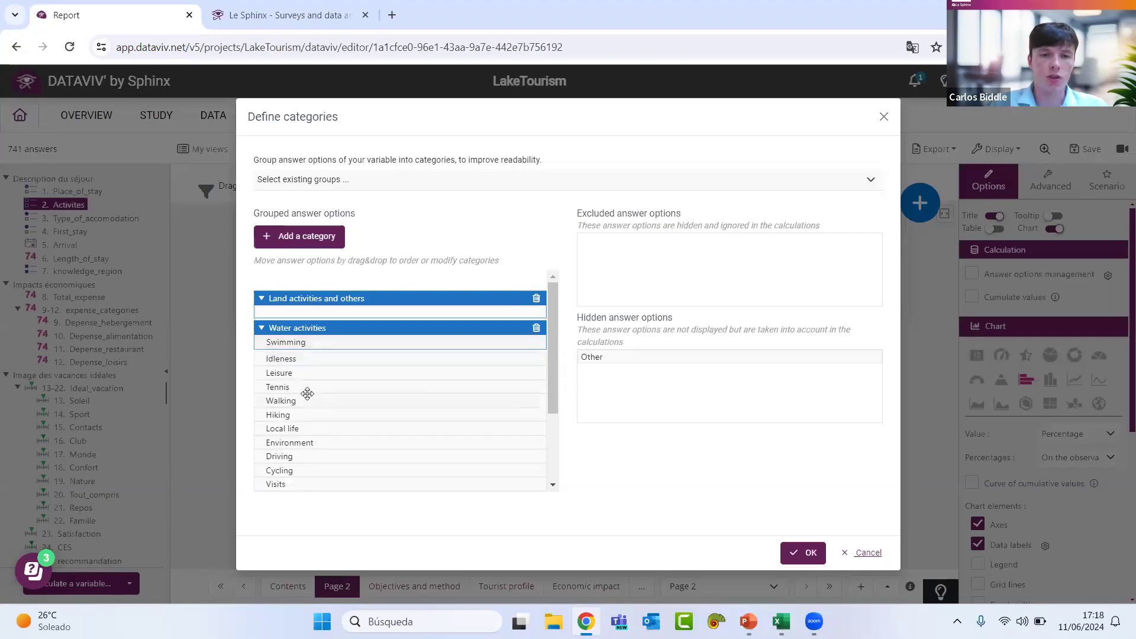
drag(306, 386, 311, 324)
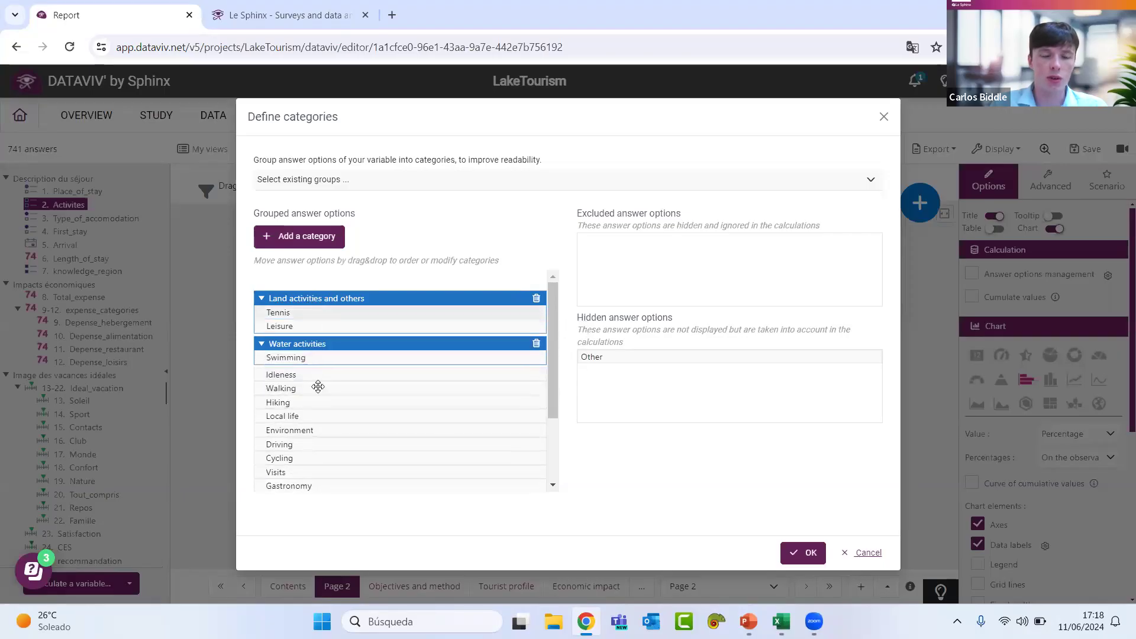
drag(317, 385, 322, 341)
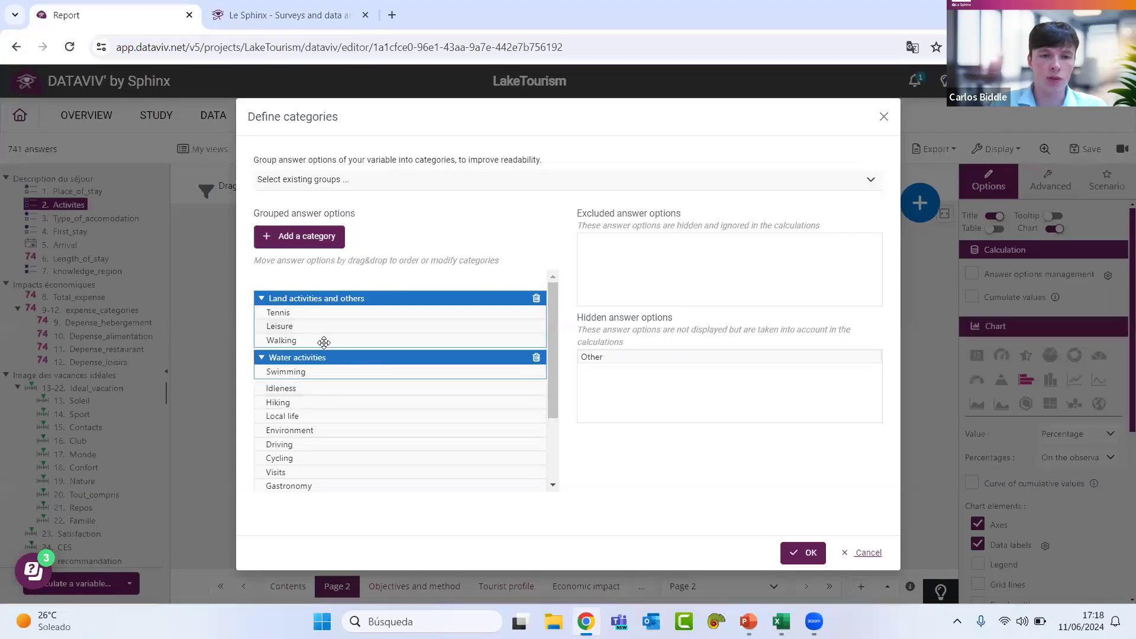
Step: Add Hiking, Idleness, Environment, Local life, Driving, Visits, Gastronomy and Cycling to the "Land activities and others" category
drag(319, 401, 323, 341)
drag(325, 398, 326, 360)
drag(325, 430, 324, 365)
drag(325, 448, 331, 395)
drag(330, 398, 335, 349)
scroll(331, 418, down, 1)
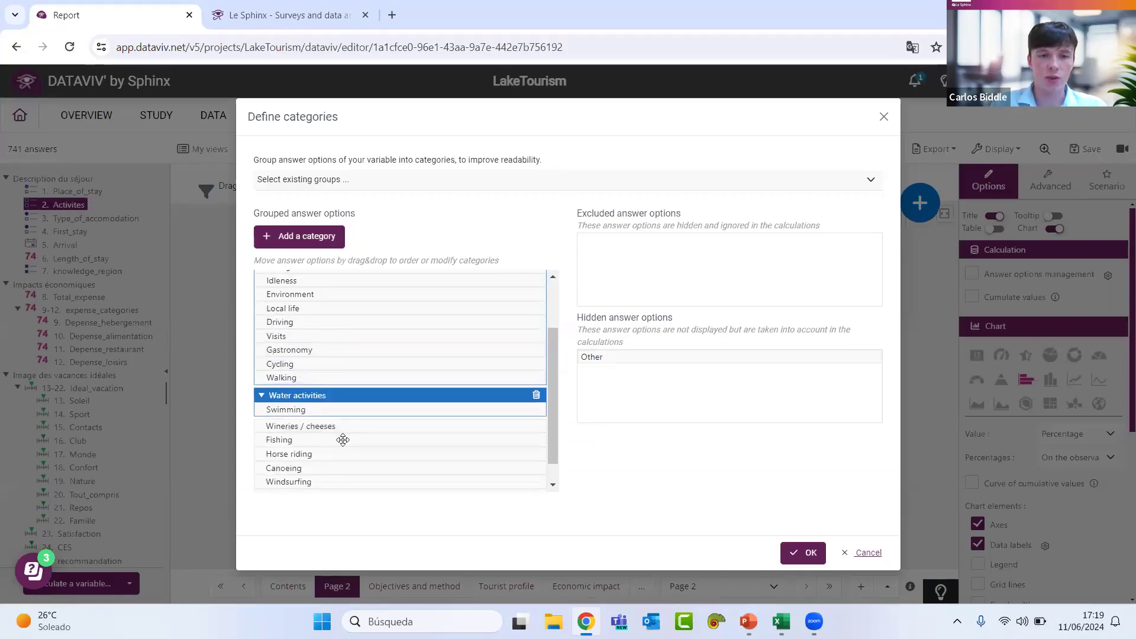
Step: Group Wineries / cheeses, Horse riding and Gliding under land activities, and Fishing, Canoeing, Windsurfing and Rafting / Swimming under water activities, and apply the categories
scroll(343, 439, down, 1)
drag(340, 401, 340, 353)
drag(340, 441, 338, 426)
scroll(358, 408, down, 3)
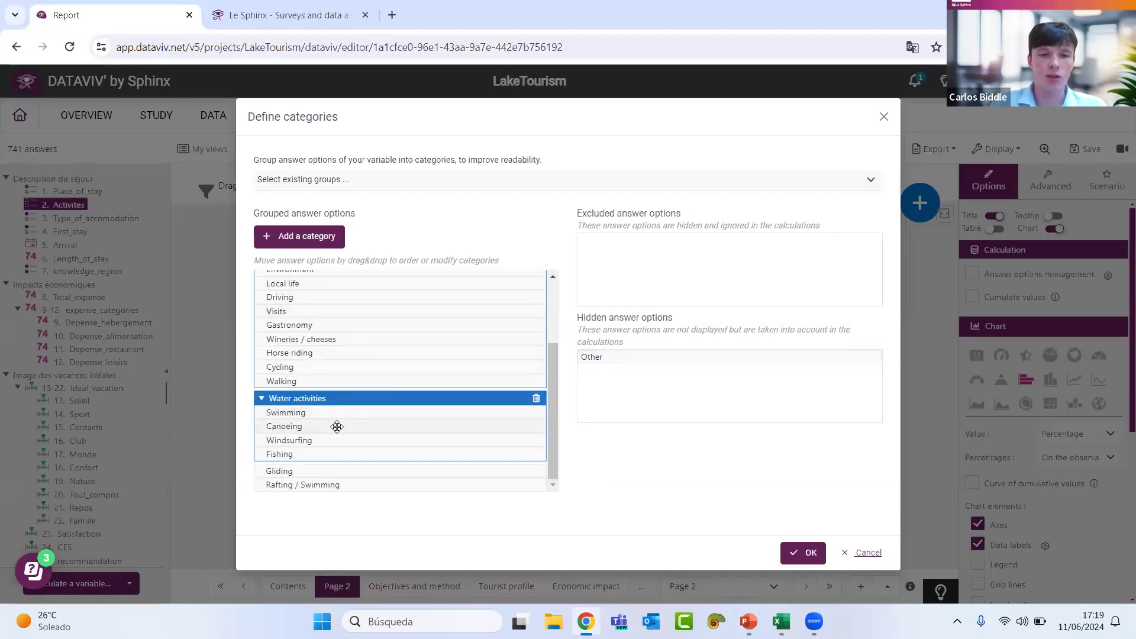
drag(343, 482, 344, 438)
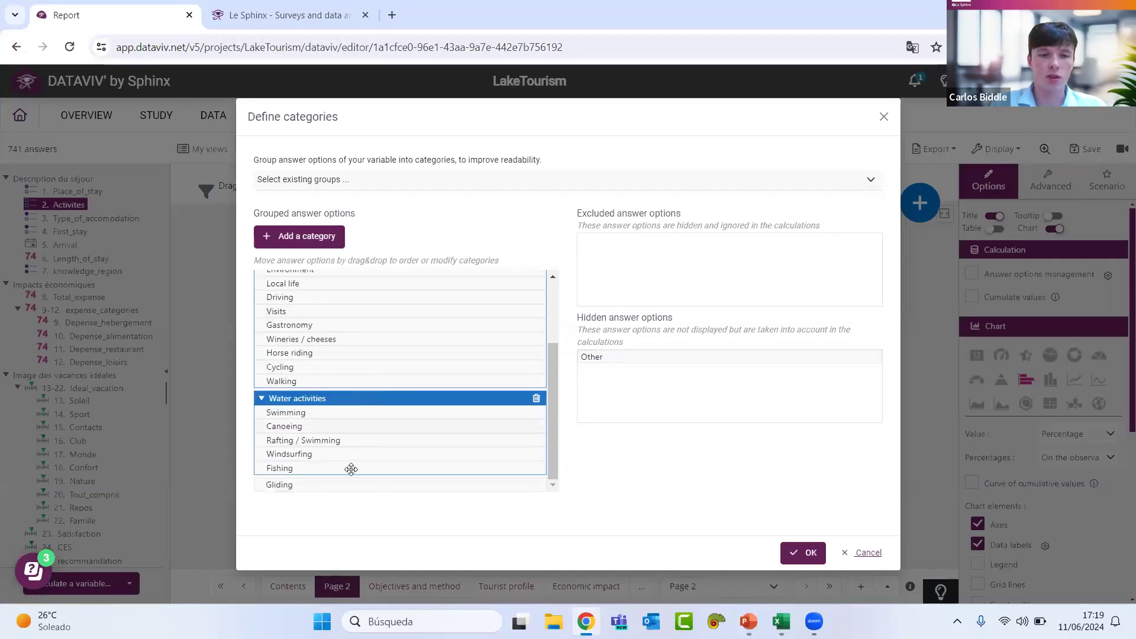
drag(350, 482, 358, 340)
scroll(358, 340, up, 4)
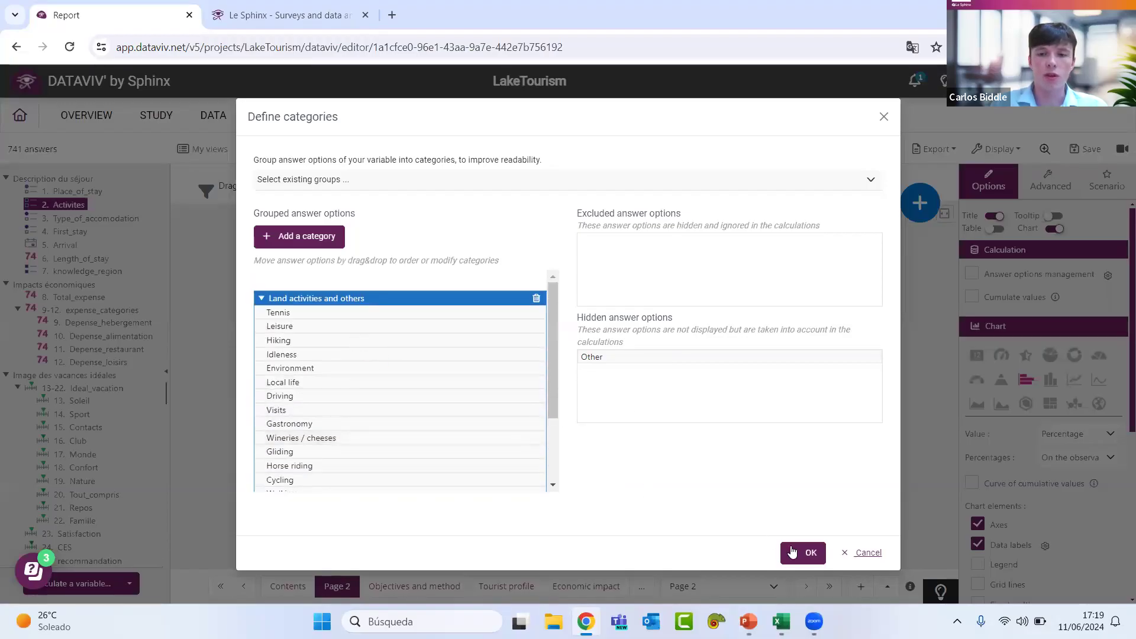
click(796, 555)
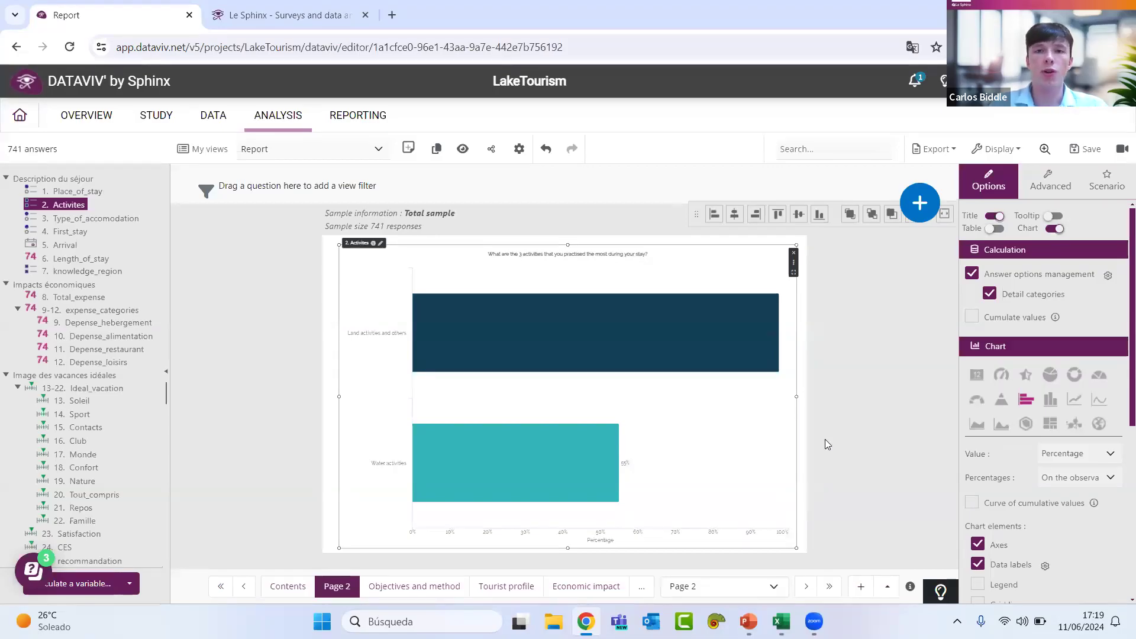
Step: Show the data table beside the Activites chart and compare it with category details off and on, leaving the details on
mouse_move(574, 469)
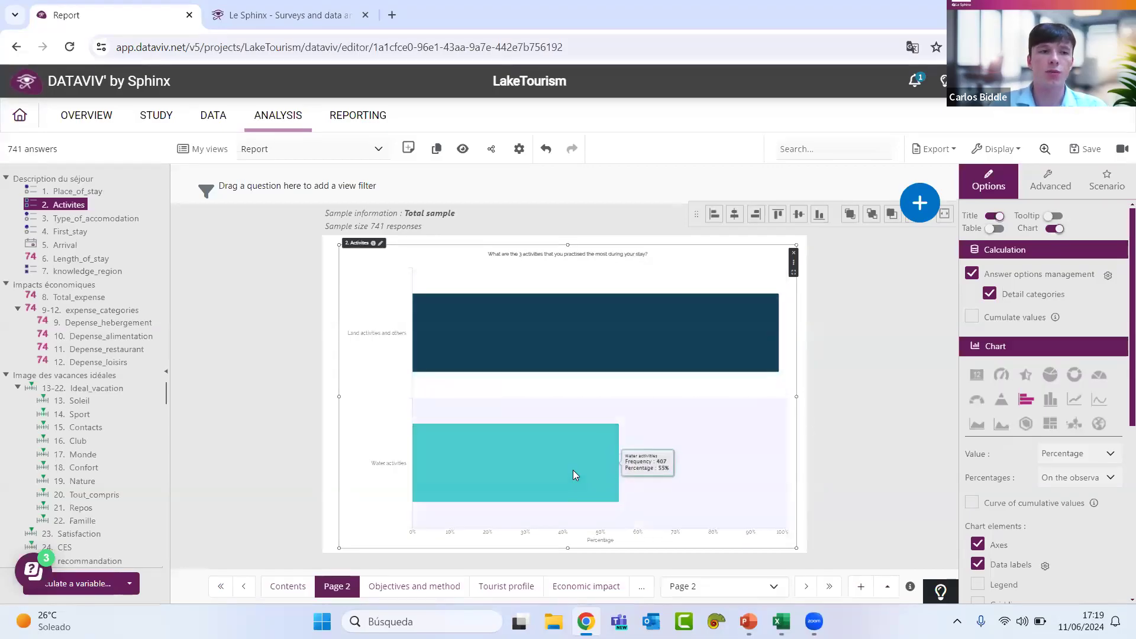
click(997, 230)
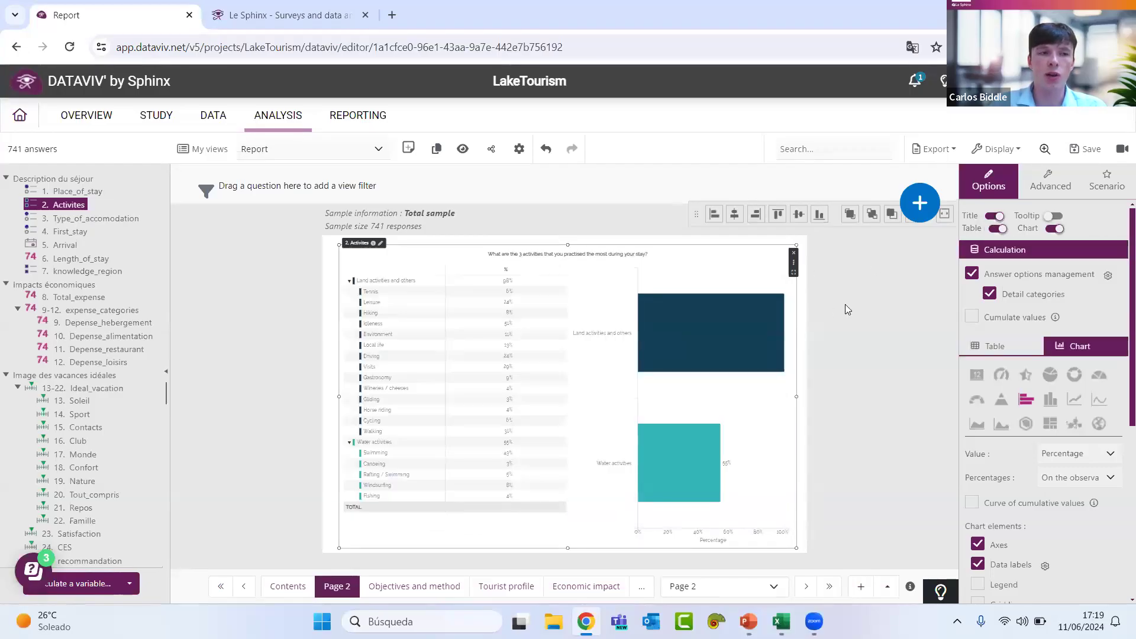
click(989, 295)
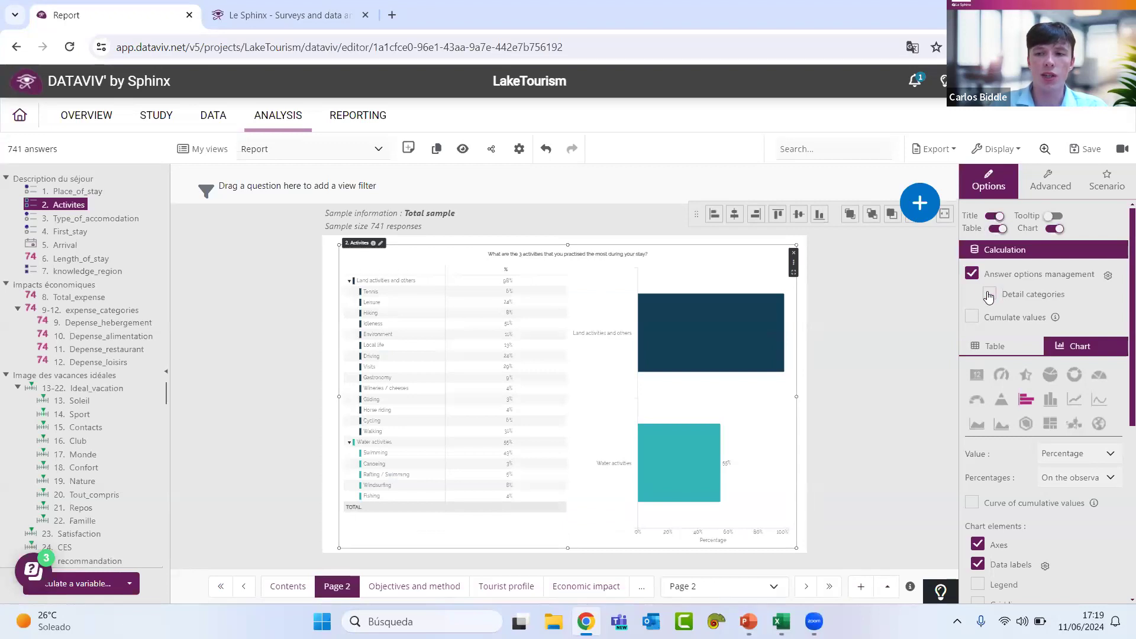
click(989, 295)
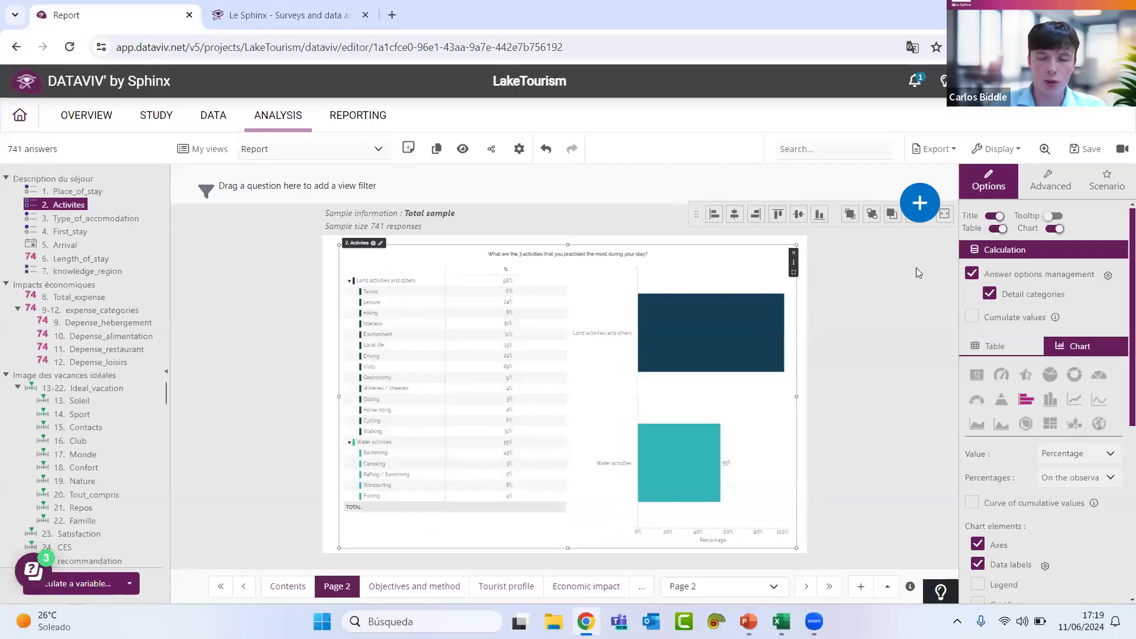
click(989, 295)
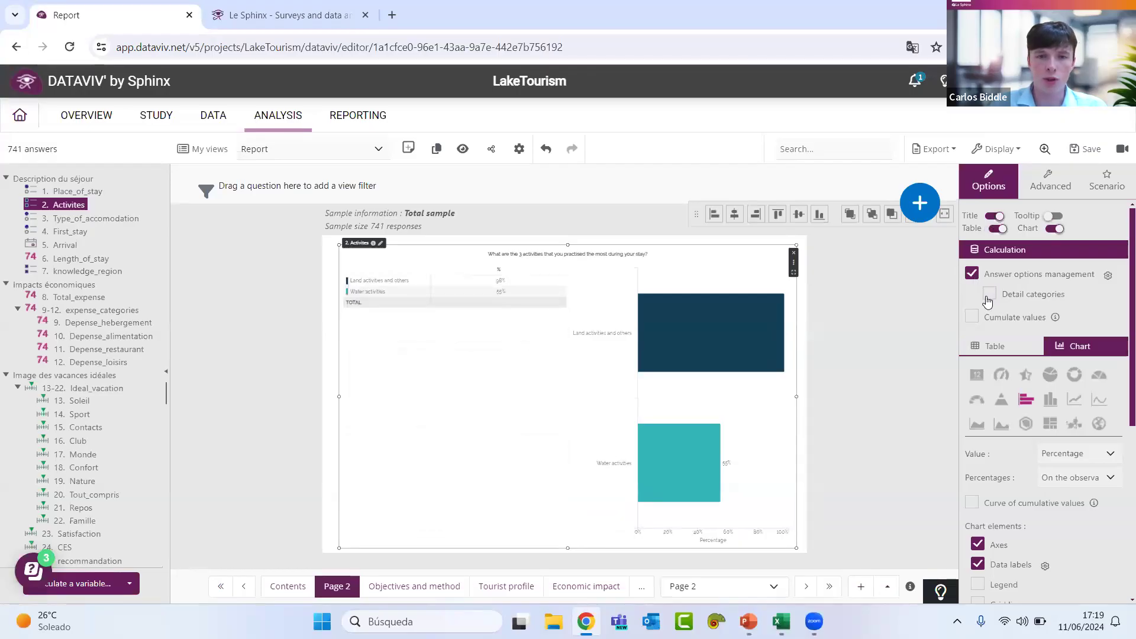
click(989, 294)
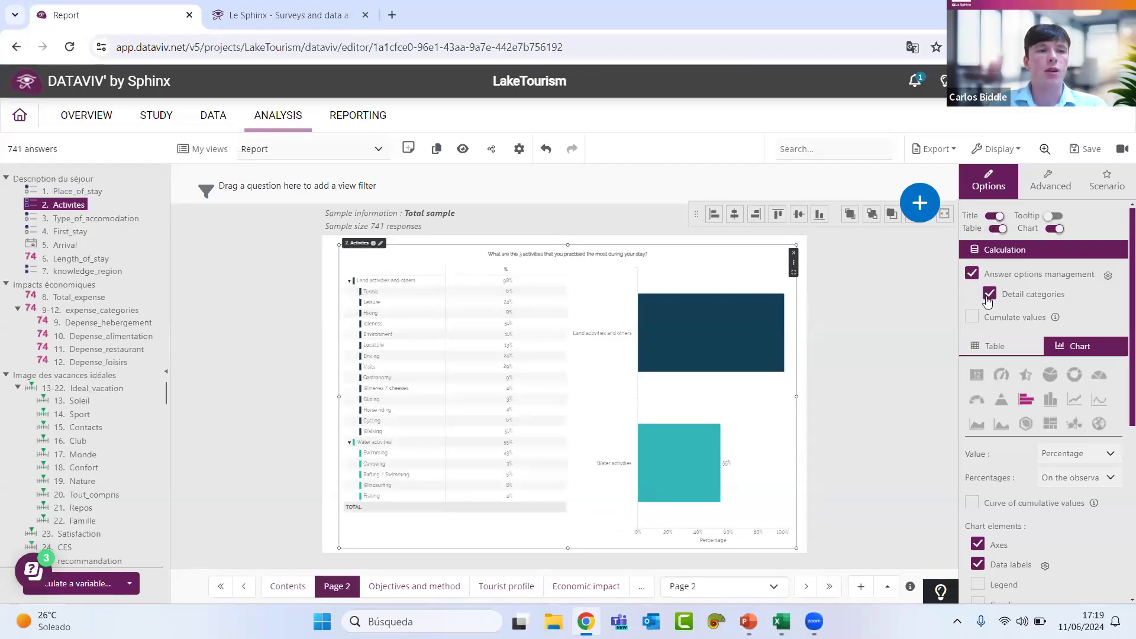
Step: Add a new page after Page 2 and place an SPC chart on it, enlarged to about 1127 x 728
click(861, 586)
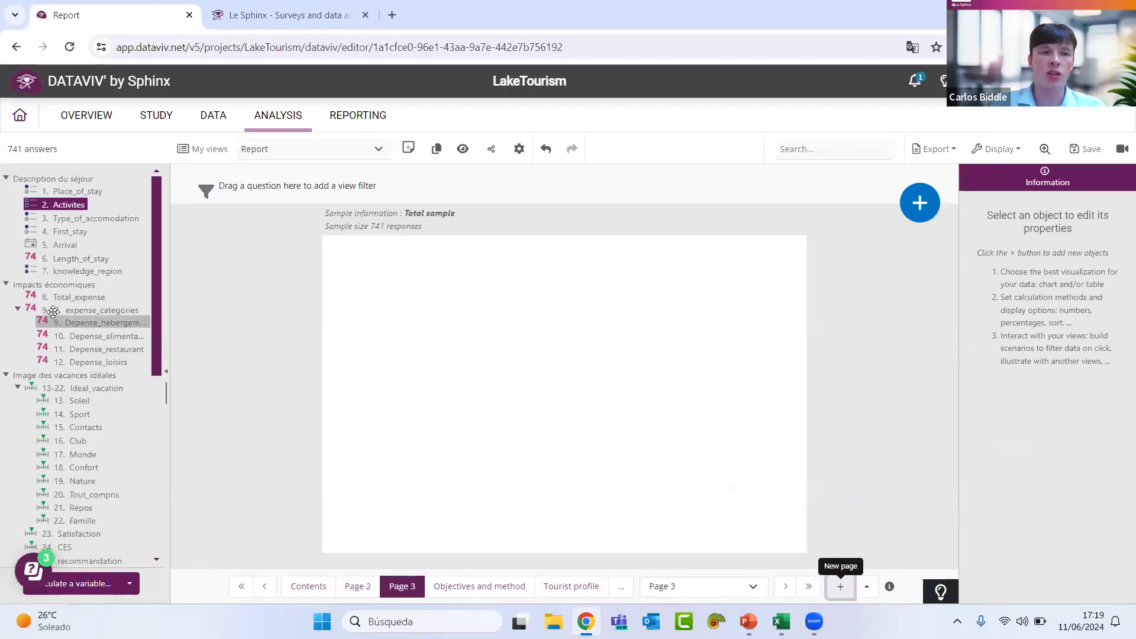
scroll(57, 309, down, 3)
scroll(57, 309, down, 1)
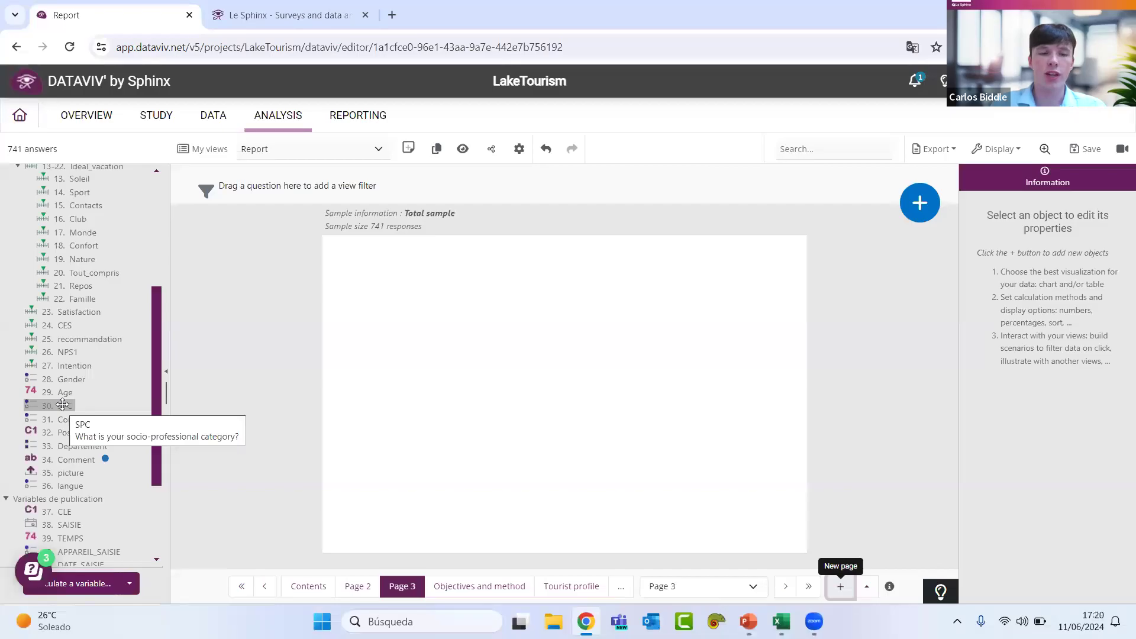
drag(62, 404, 406, 335)
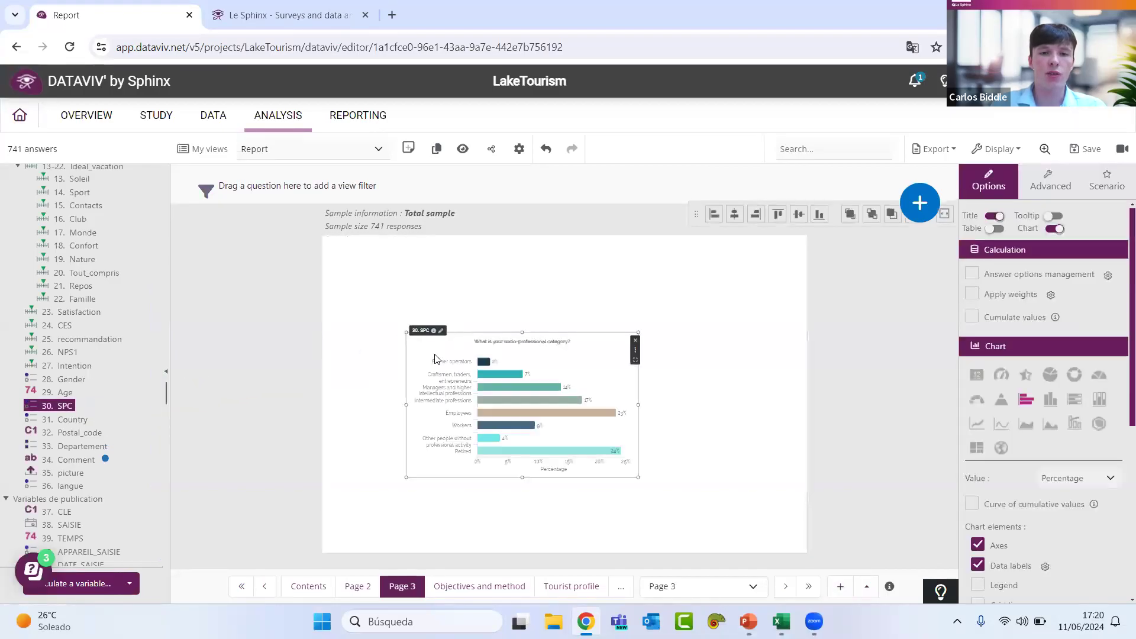
drag(558, 453, 481, 363)
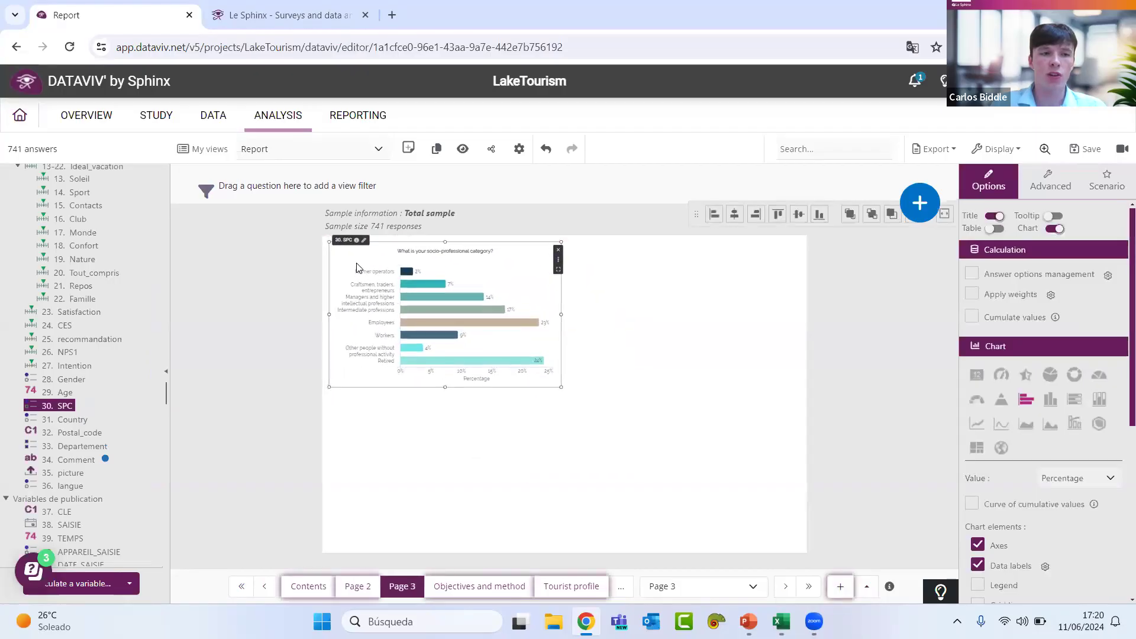
drag(561, 388, 798, 546)
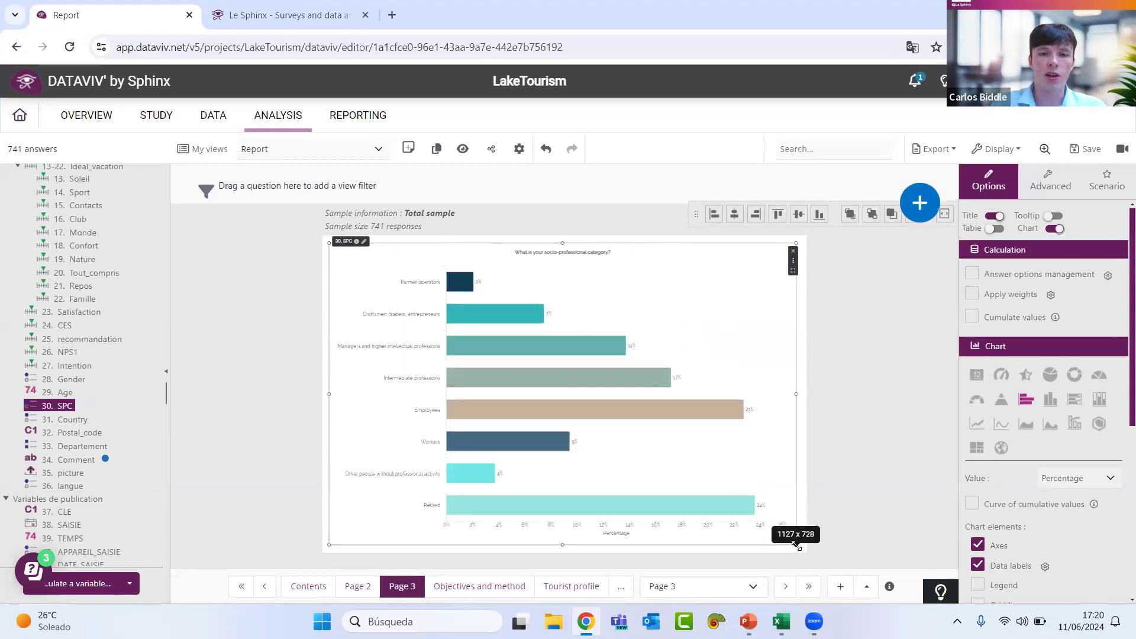
Step: Show the data table beside the SPC chart, review the value types it offers, and hide the table again
click(998, 229)
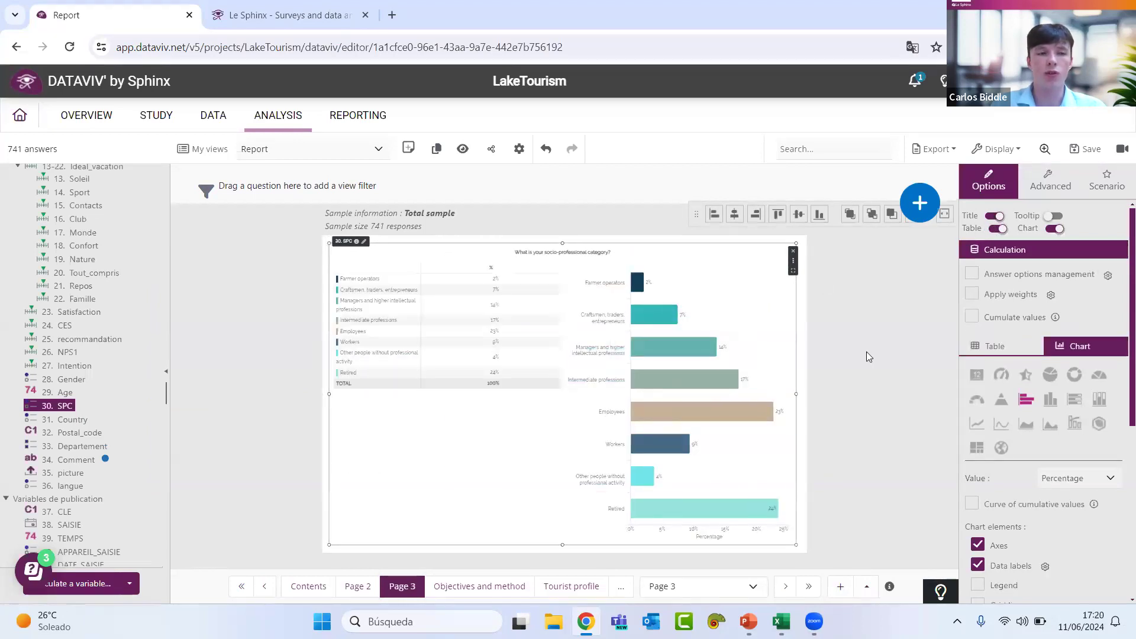
click(1008, 356)
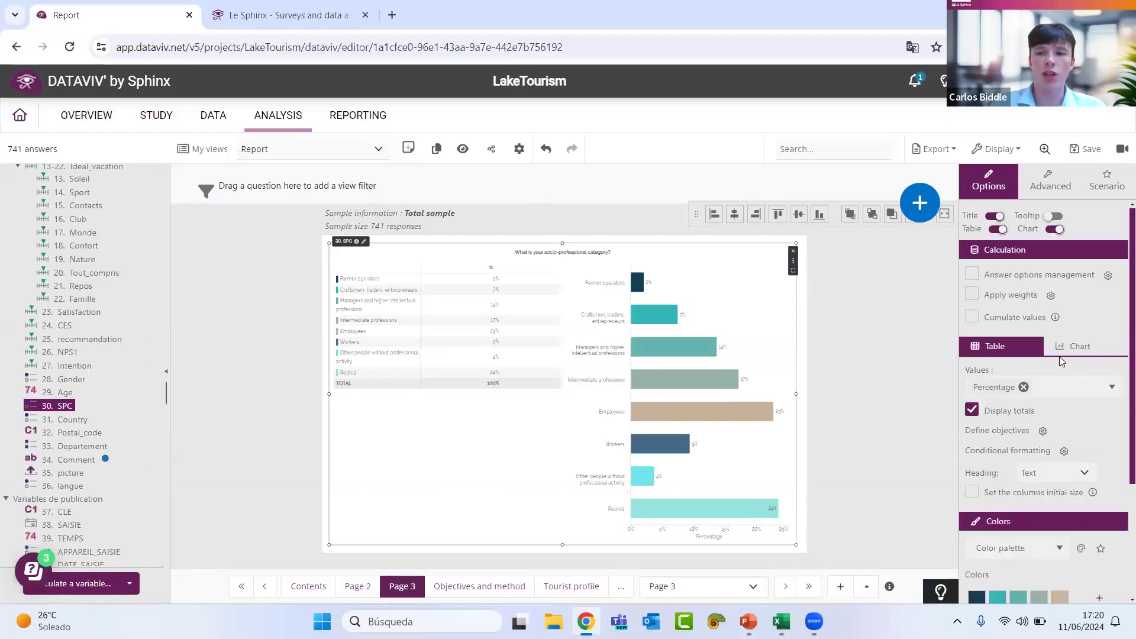
click(1113, 389)
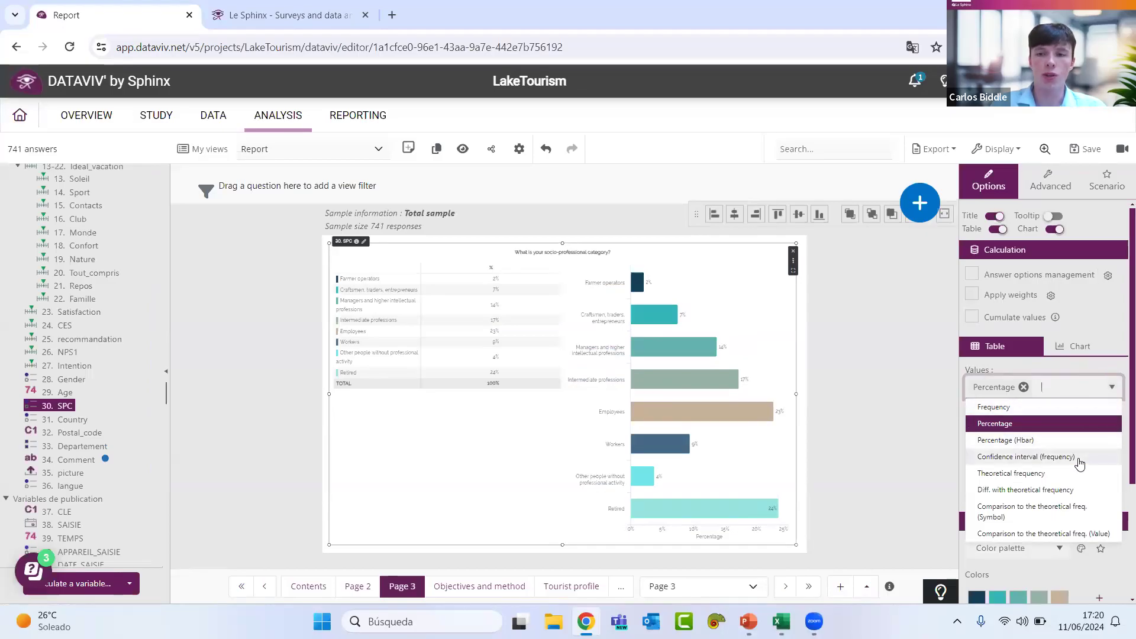
click(903, 400)
click(903, 400)
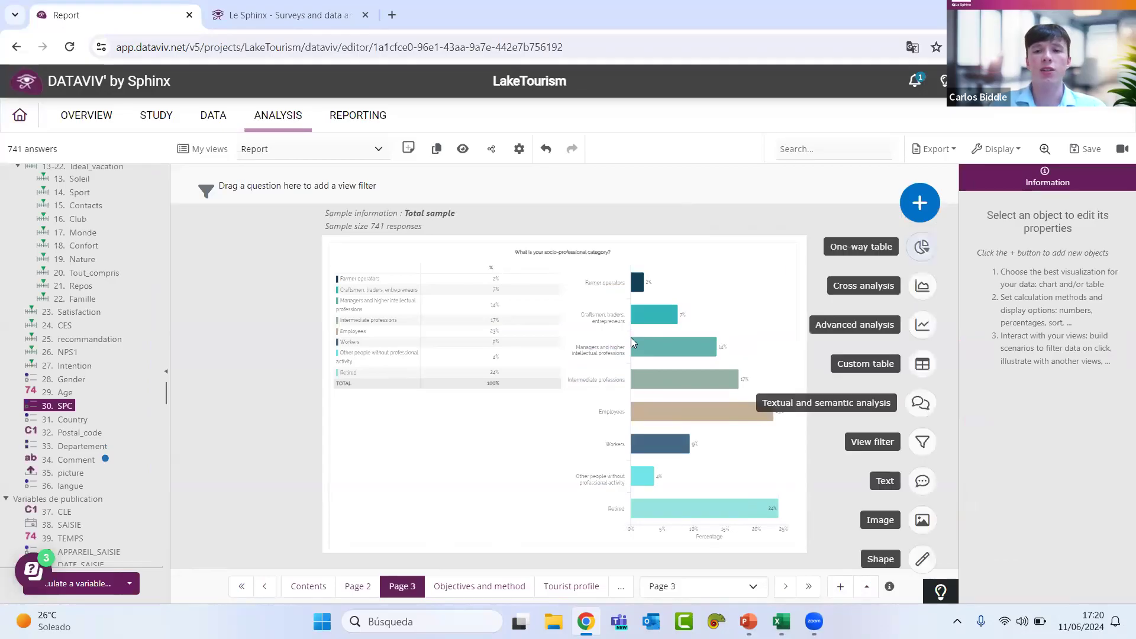
click(673, 346)
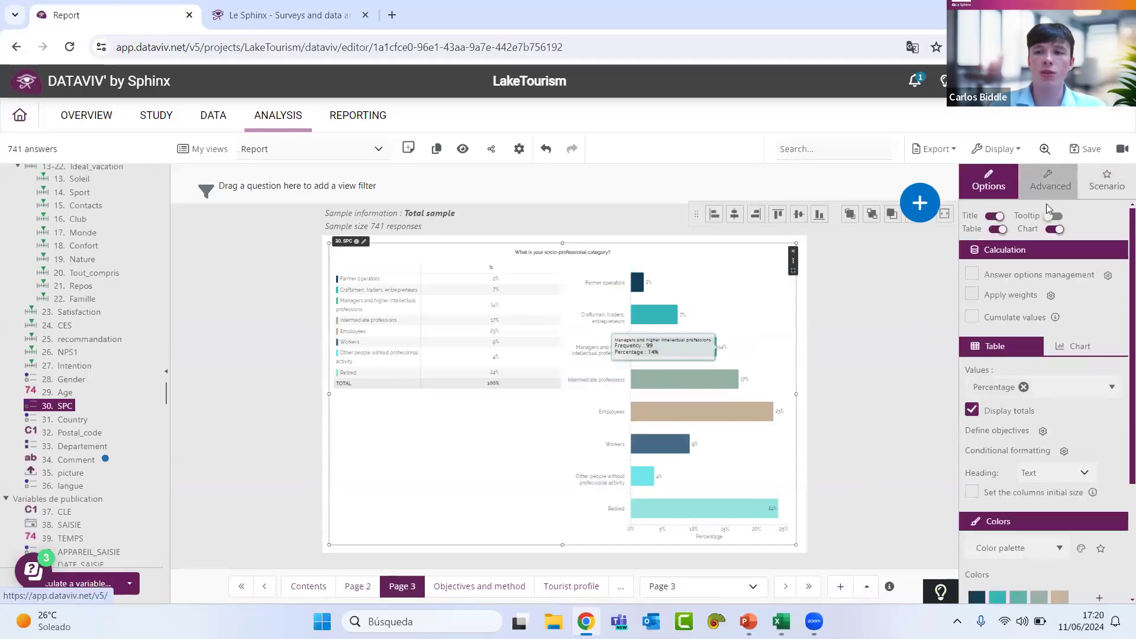
click(995, 230)
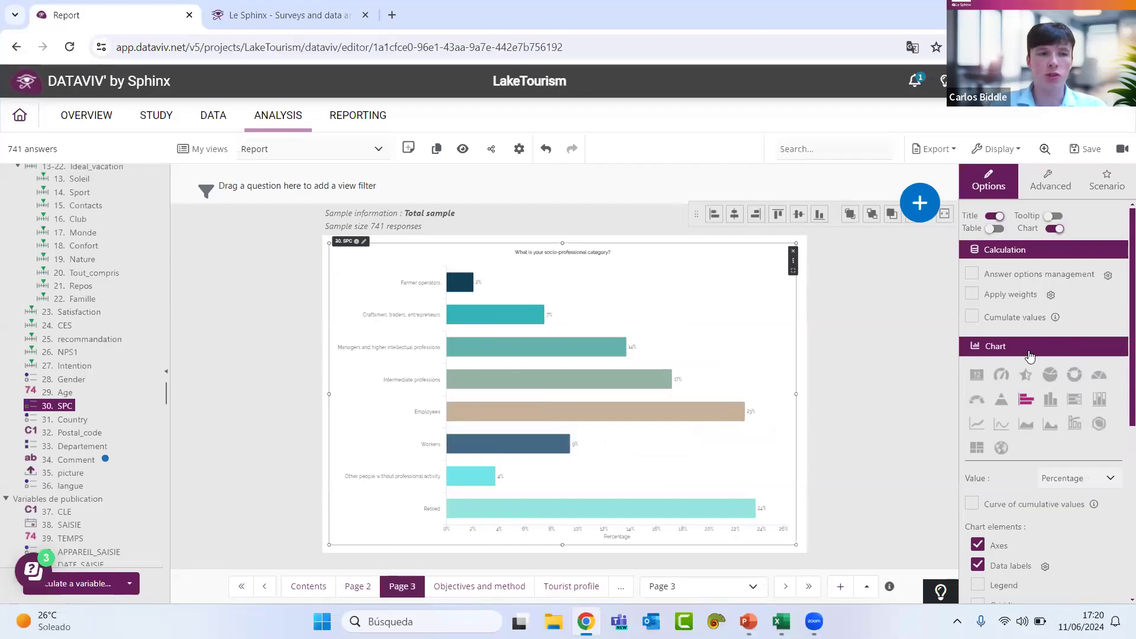
Step: Try pie, doughnut, column and radar types on the SPC chart and set it to a treemap
click(1051, 375)
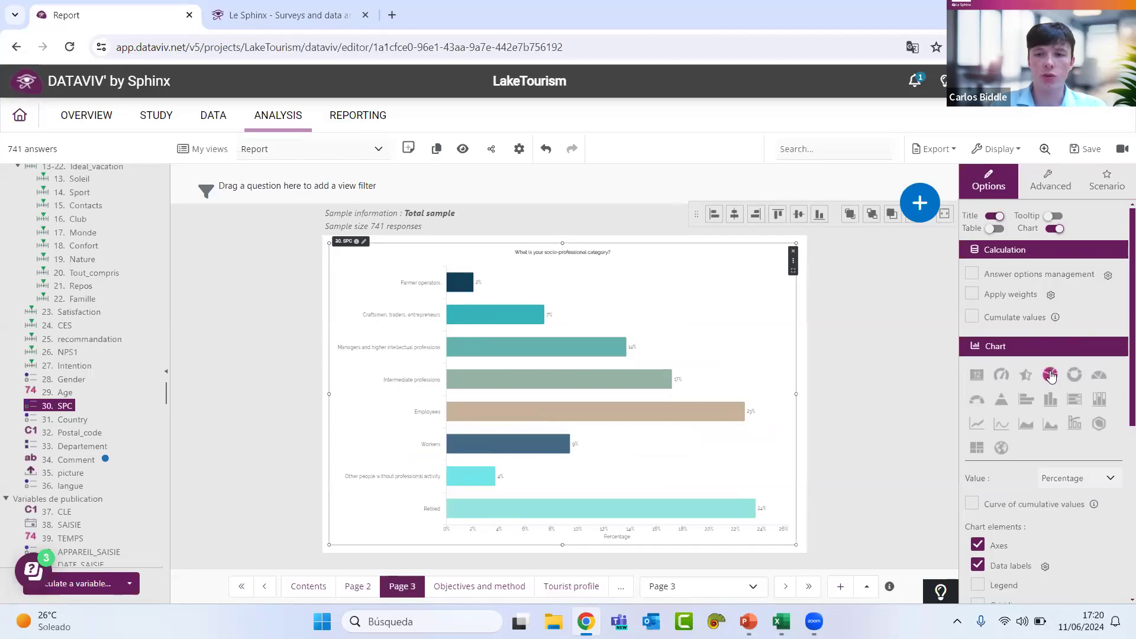
click(1075, 376)
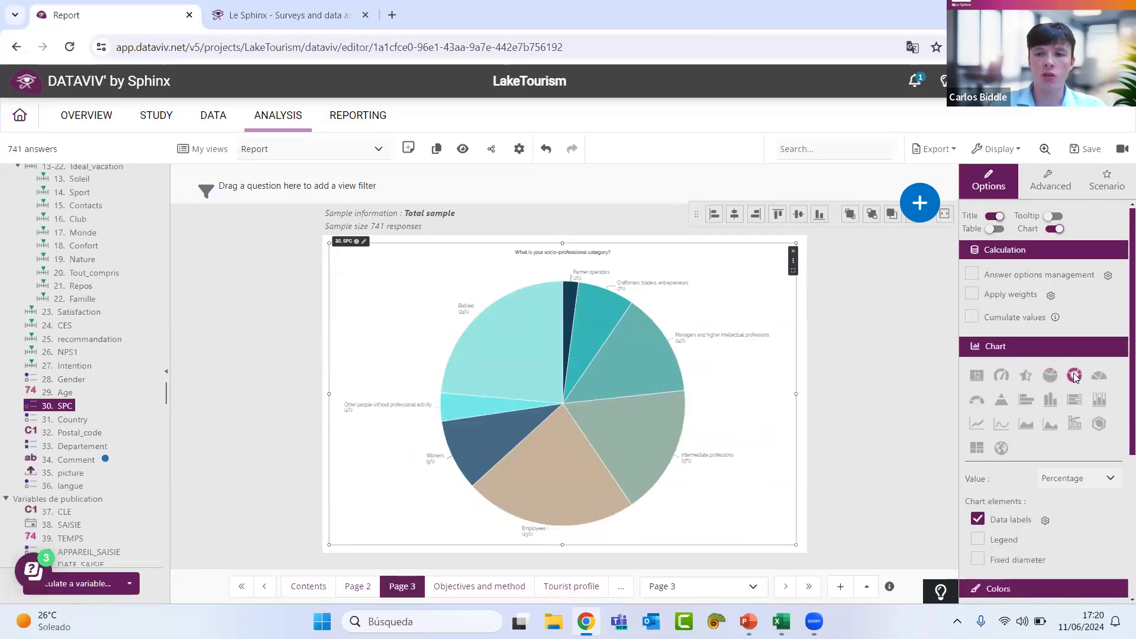
click(1053, 401)
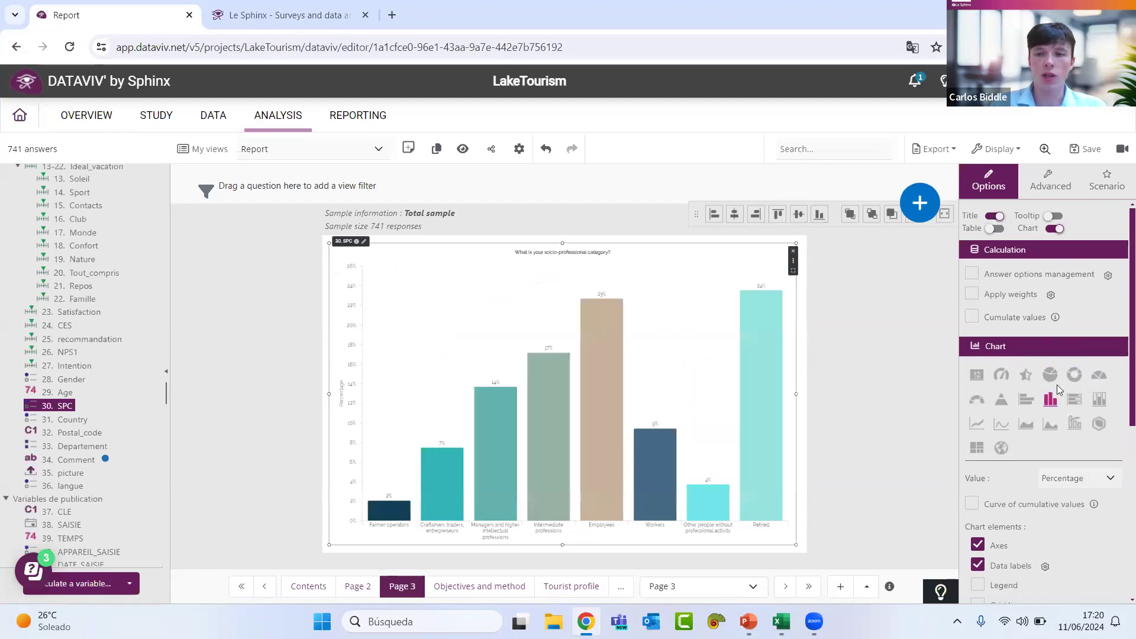
click(1101, 427)
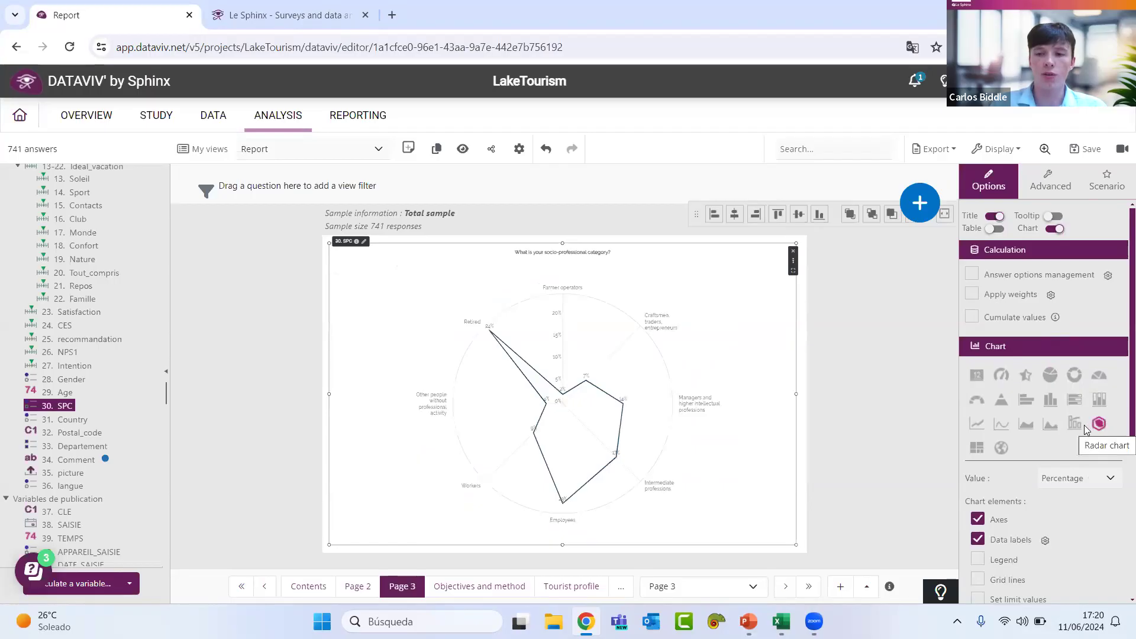
click(979, 450)
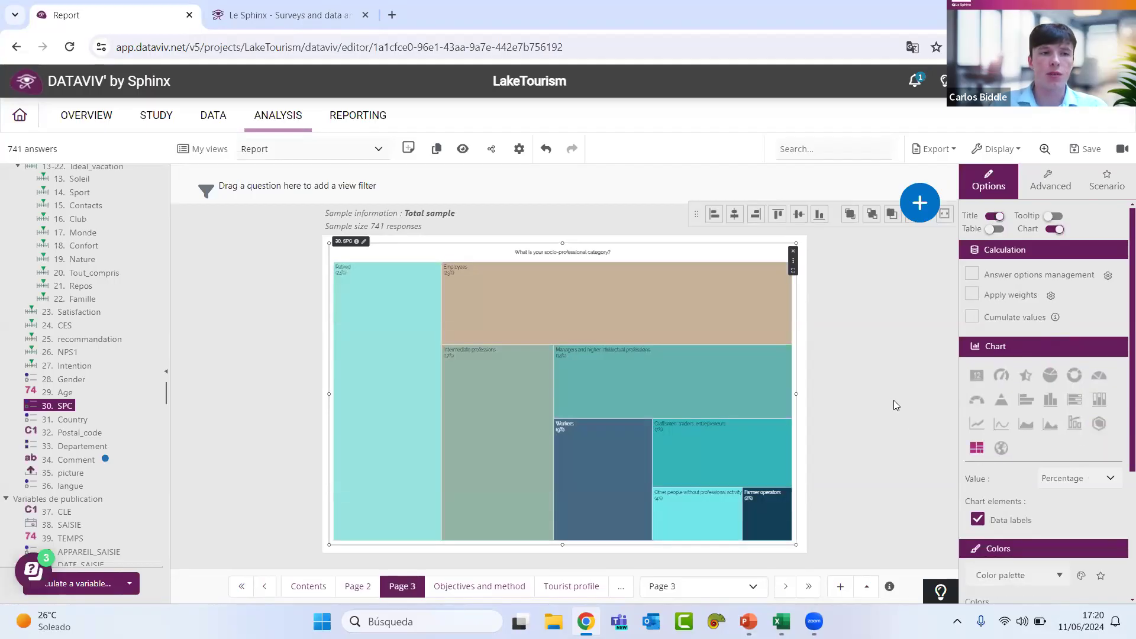
Step: Browse the colour palettes for the SPC treemap and apply the Pastel palette
scroll(1006, 394, down, 3)
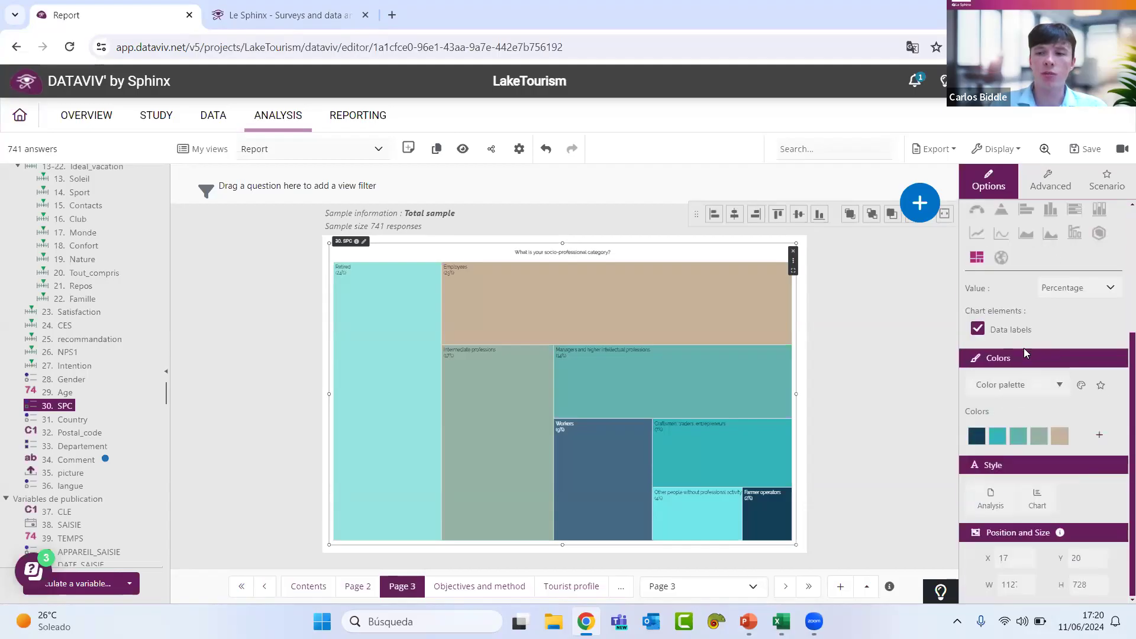
click(1059, 385)
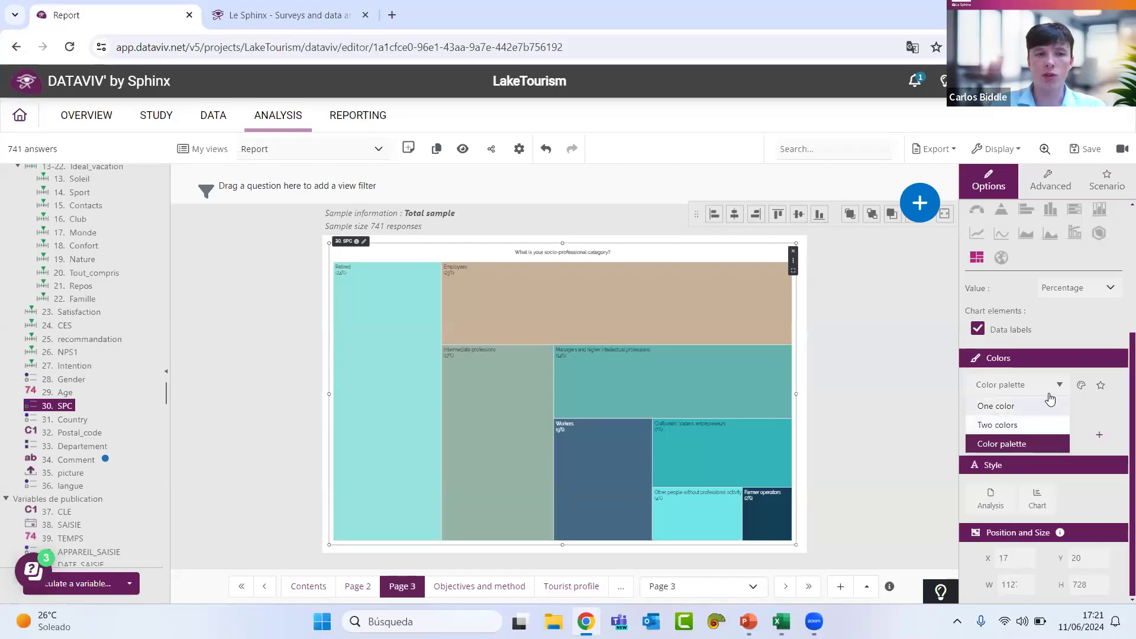
click(1078, 388)
click(1078, 388)
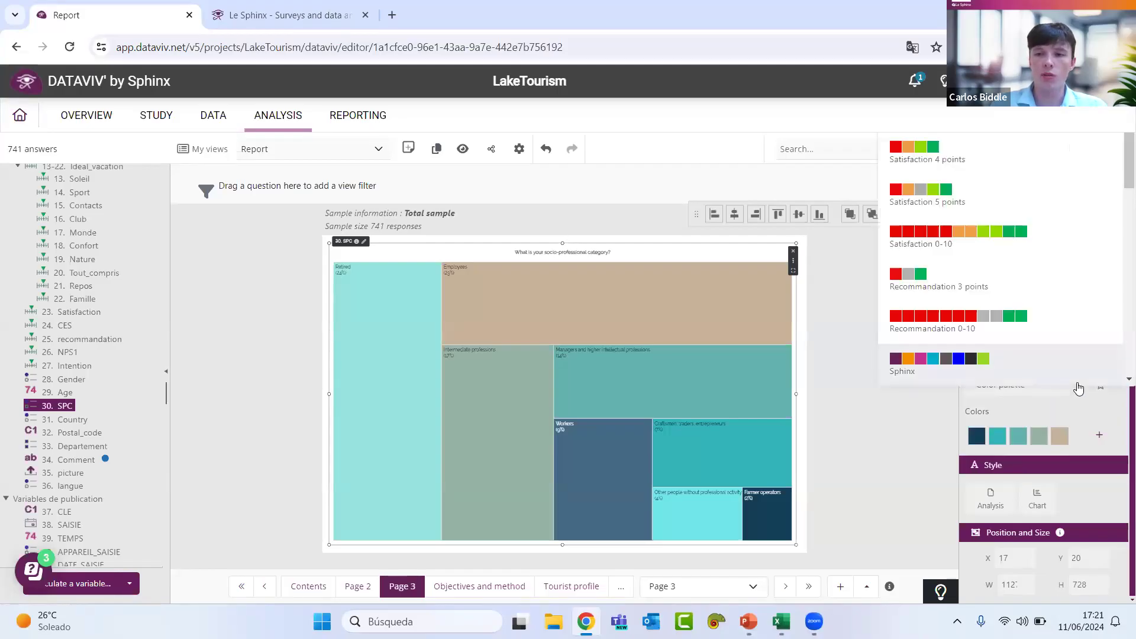
scroll(1048, 303, down, 2)
scroll(1047, 303, down, 2)
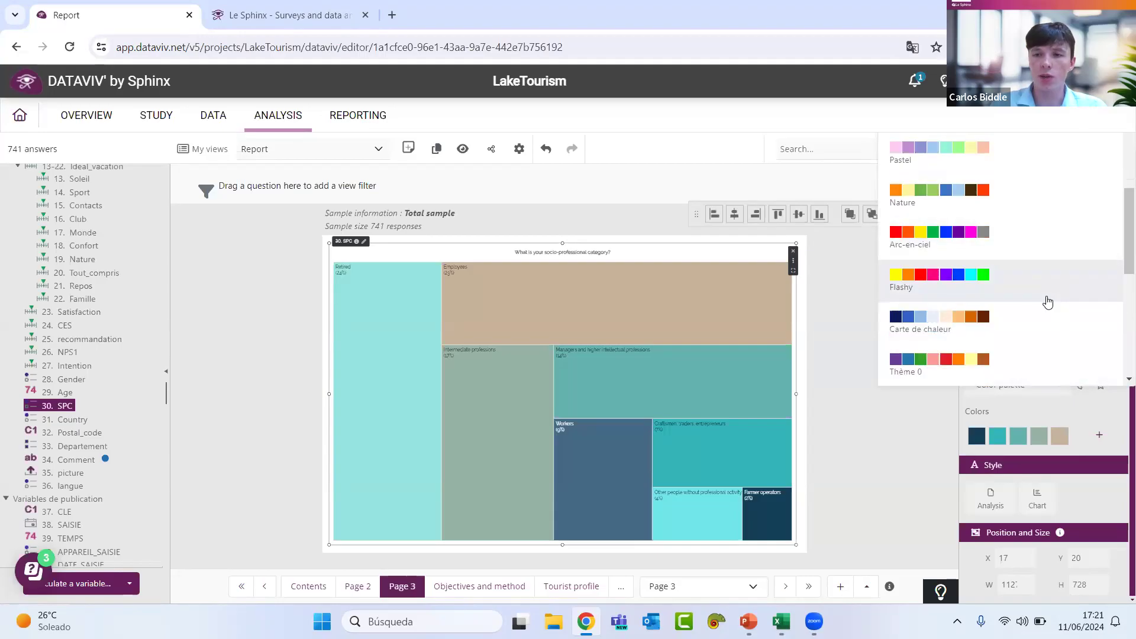
scroll(1048, 281, down, 2)
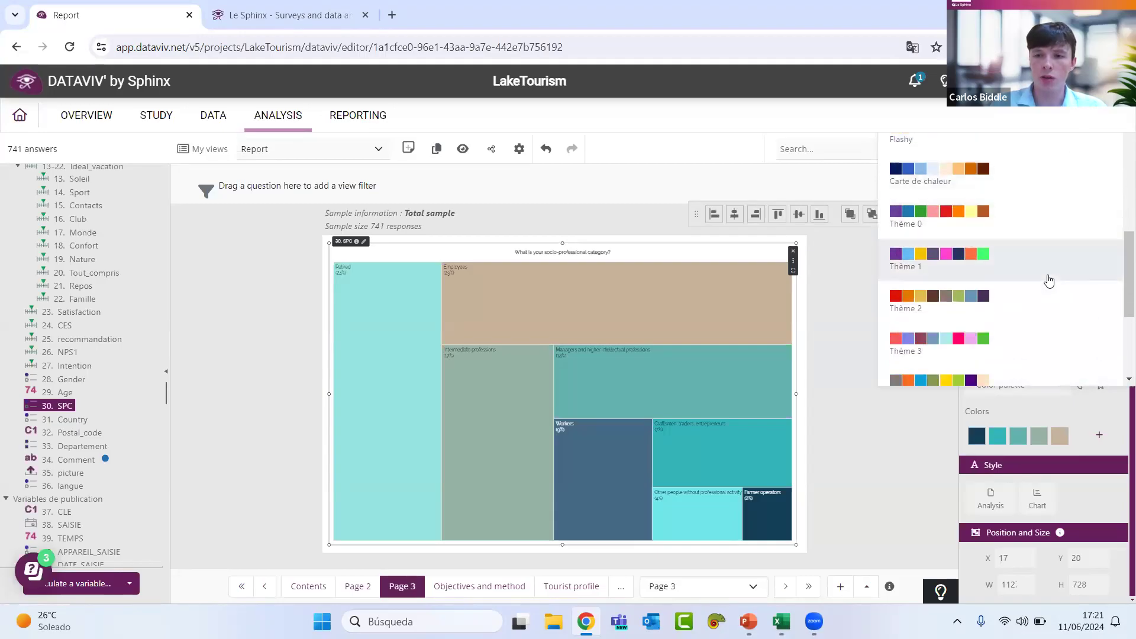
scroll(1049, 280, up, 4)
click(1015, 232)
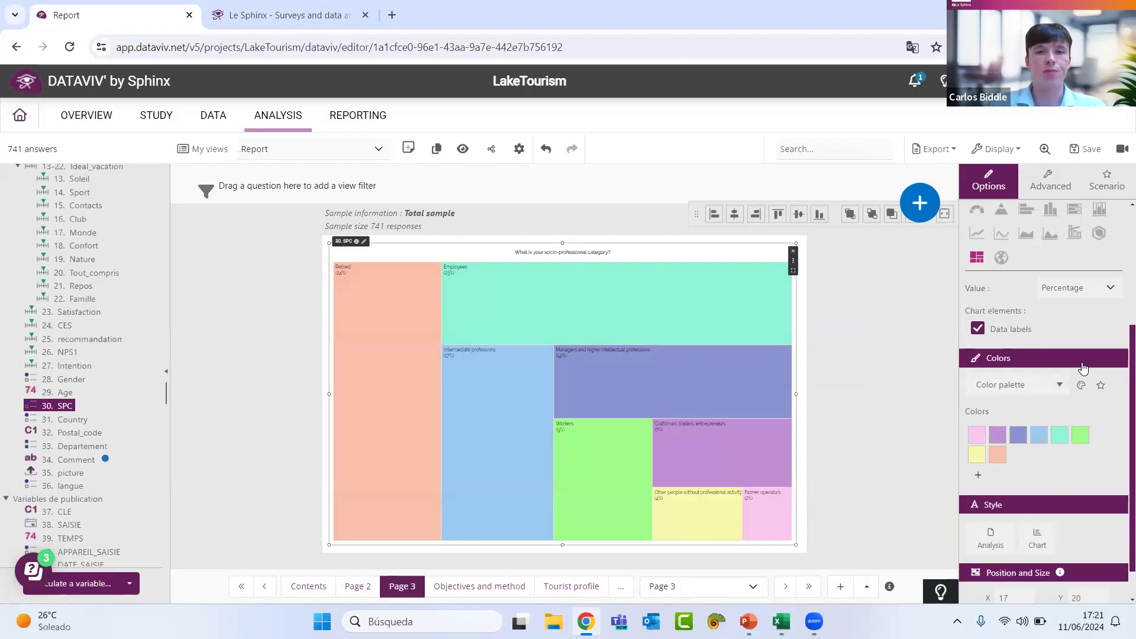
click(835, 418)
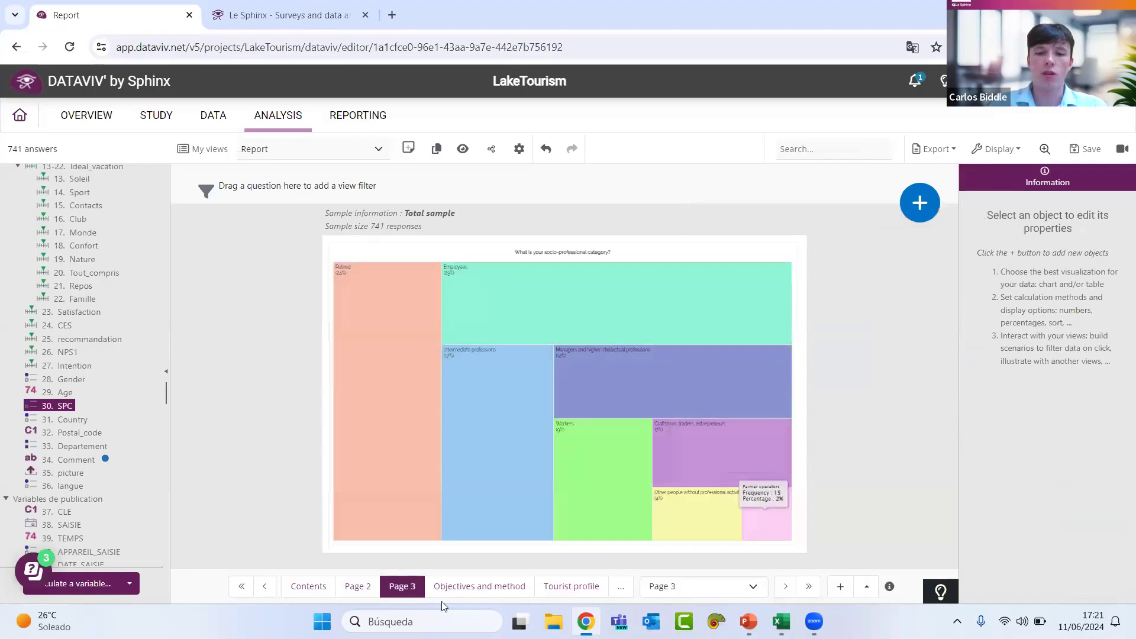
Step: Rename Page 3 as SPC
double_click(400, 588)
key(BackSpace)
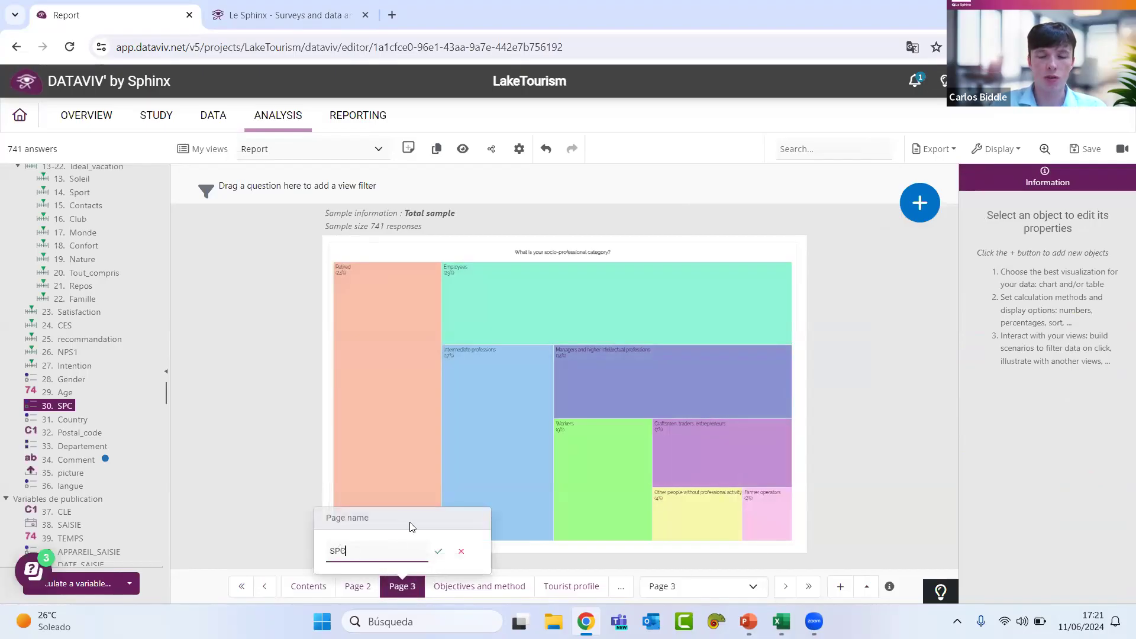
text(SPC)
key(Return)
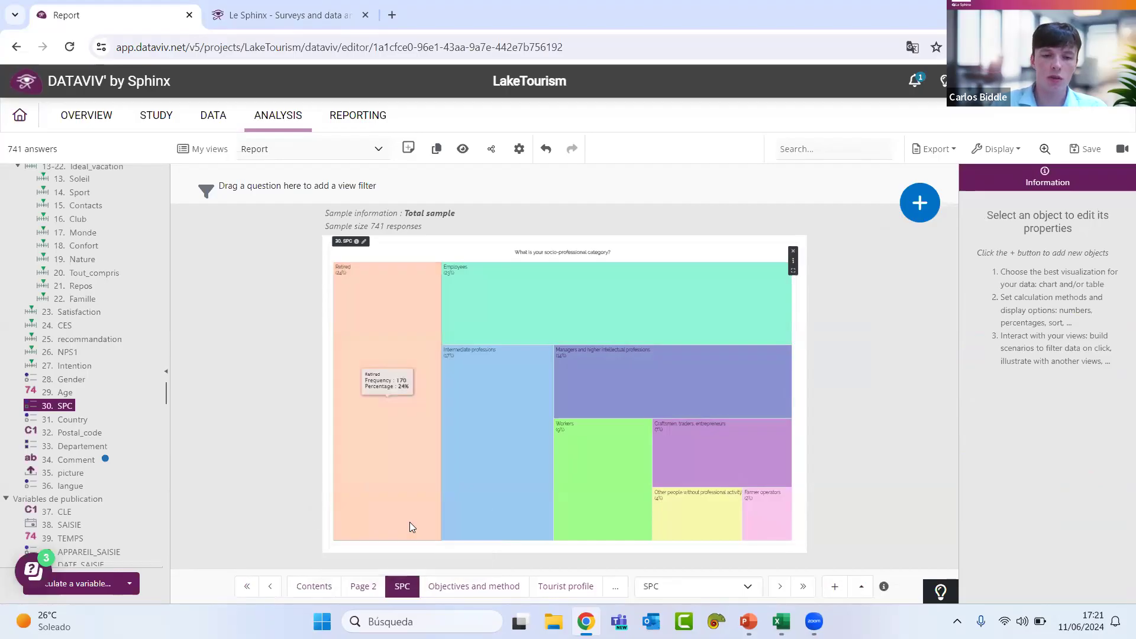
Step: Add a new page after the SPC page and place an Age chart on it, enlarged to about 1111 x 712
click(835, 586)
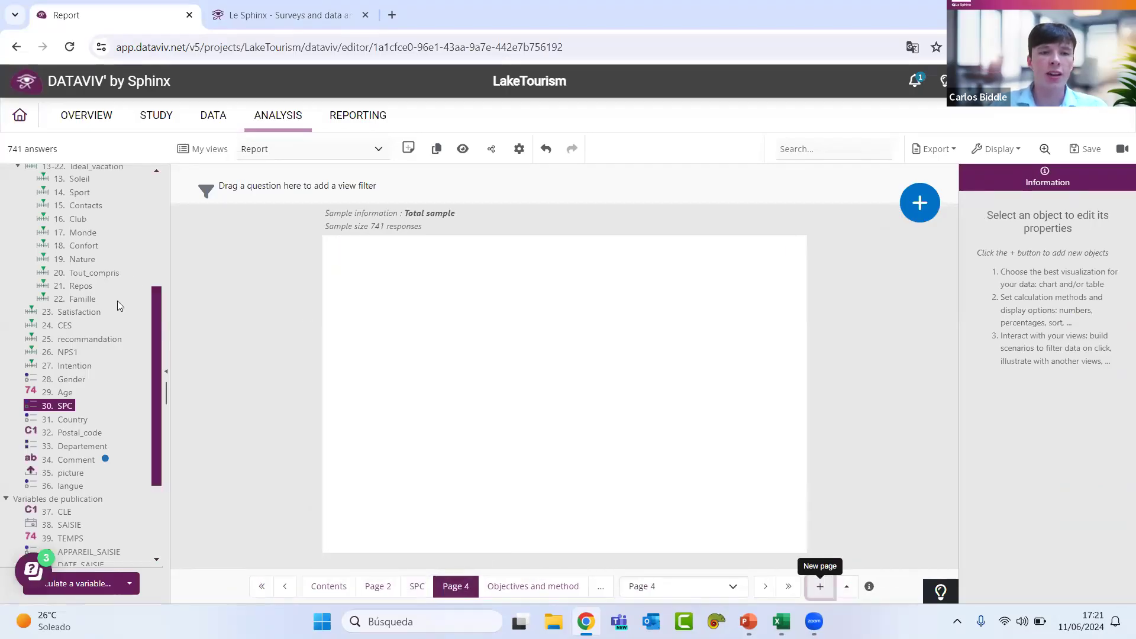
drag(64, 393, 428, 316)
drag(377, 279, 371, 275)
click(572, 396)
click(568, 390)
drag(568, 389, 799, 543)
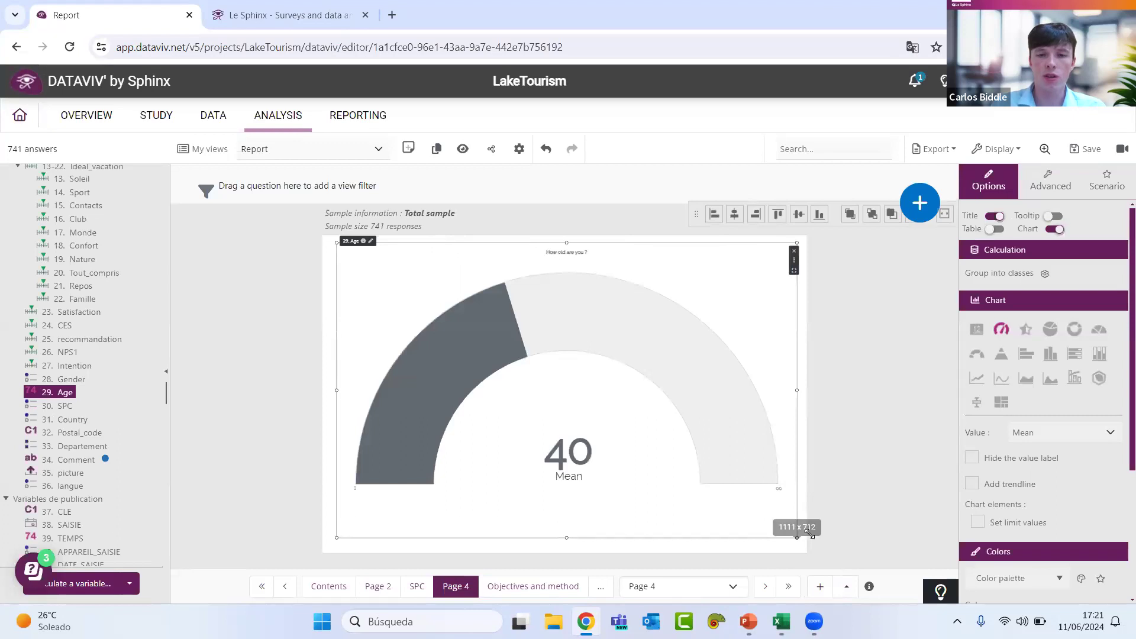
Step: Try the median as the Age gauge's value and return it to the mean
click(1072, 433)
click(1078, 460)
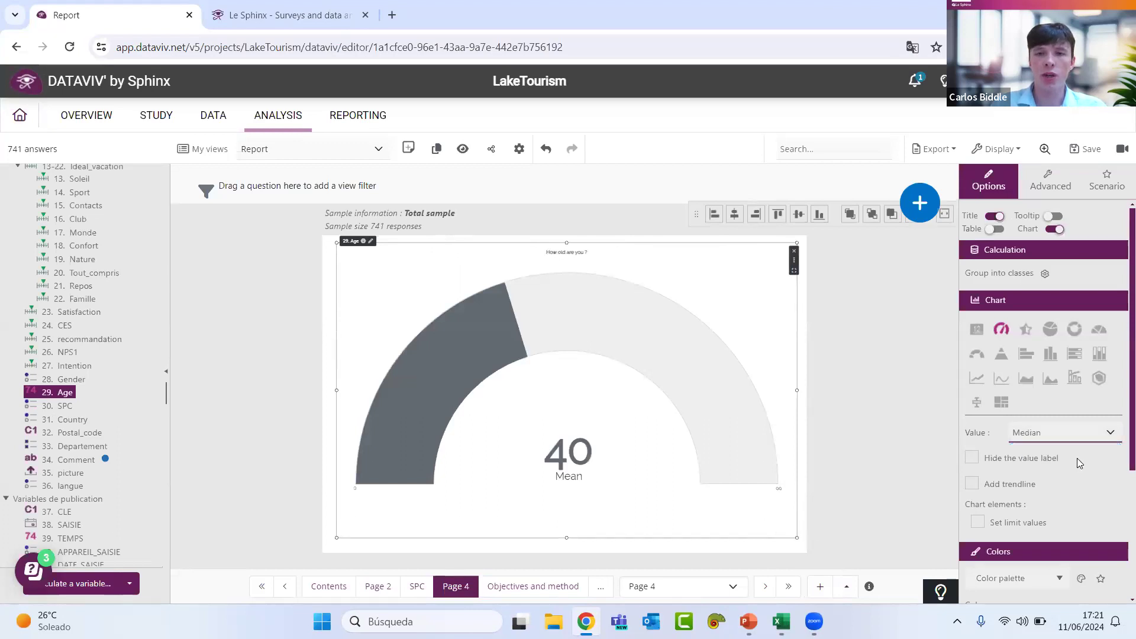
click(1069, 435)
click(1069, 445)
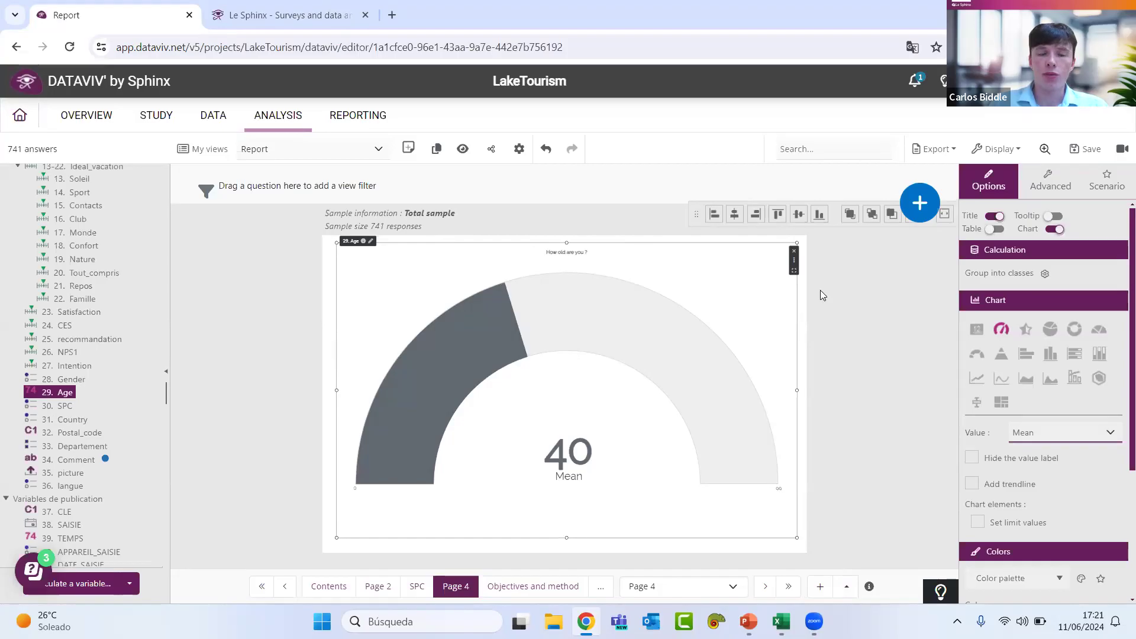
Step: Group the Age answers into personalized classes with limits 20;30;40;50 and display them as a pie chart
click(1043, 276)
click(429, 323)
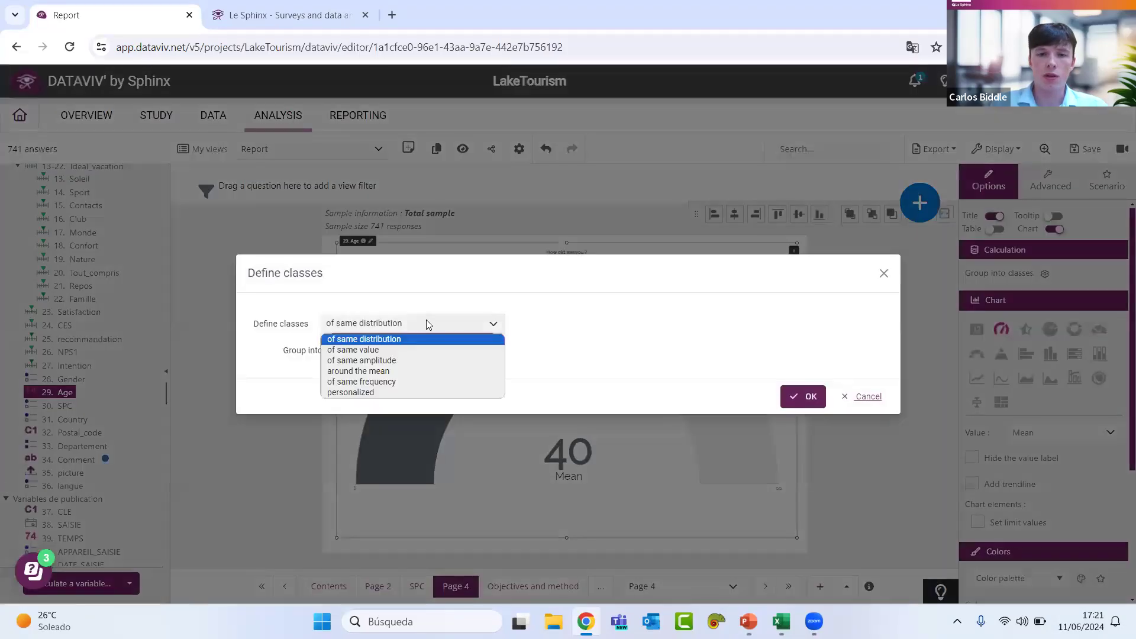
click(428, 393)
click(381, 341)
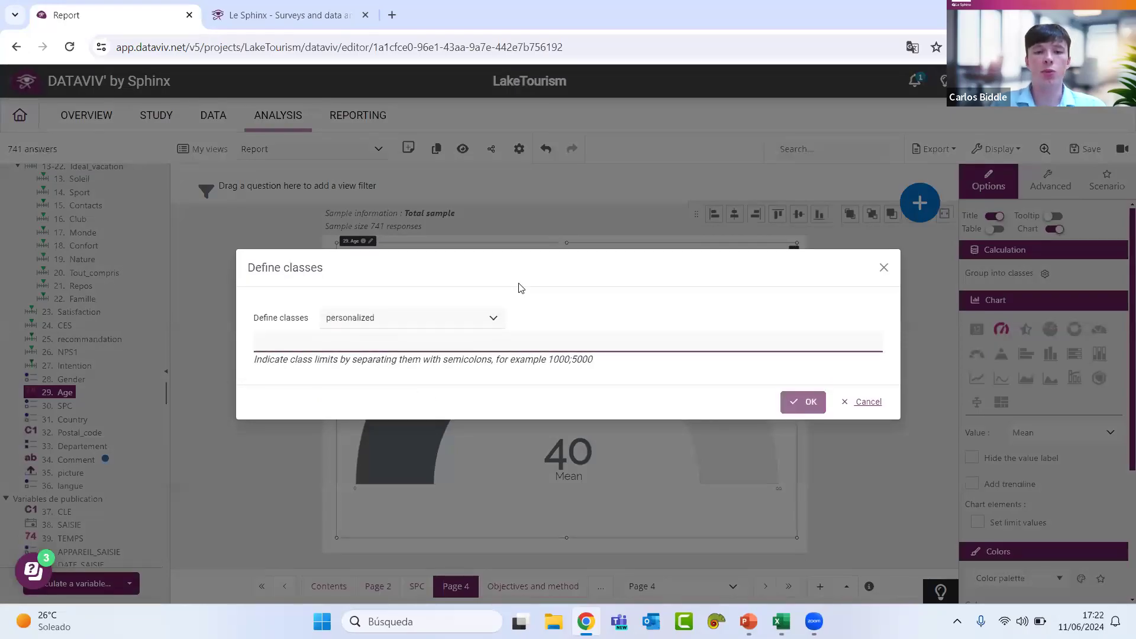
text(20;30;40;50)
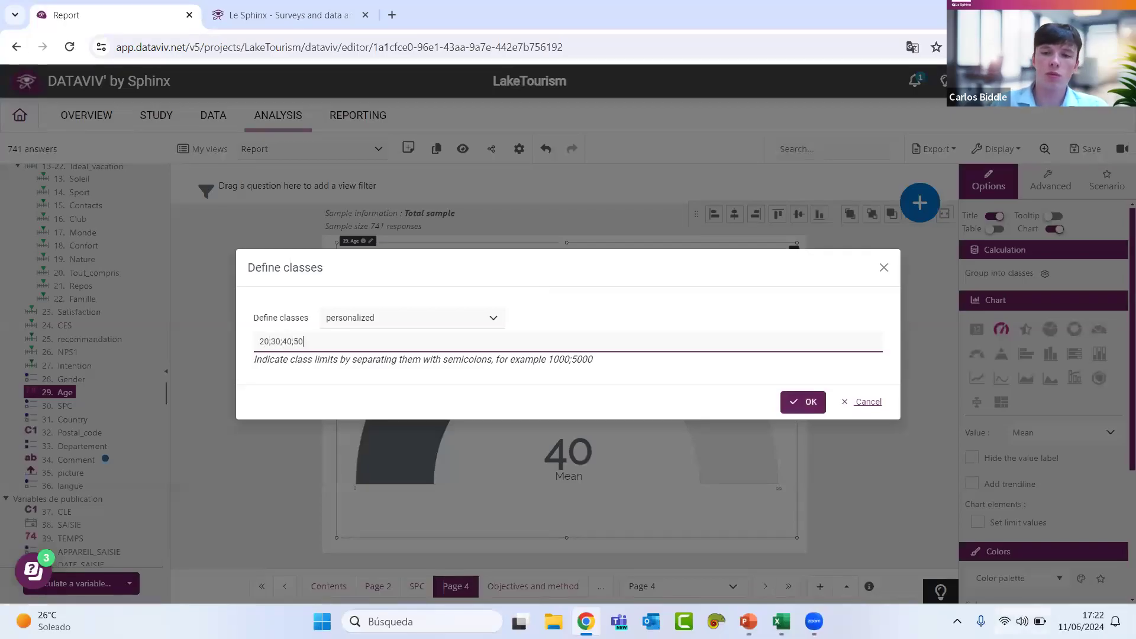
click(787, 402)
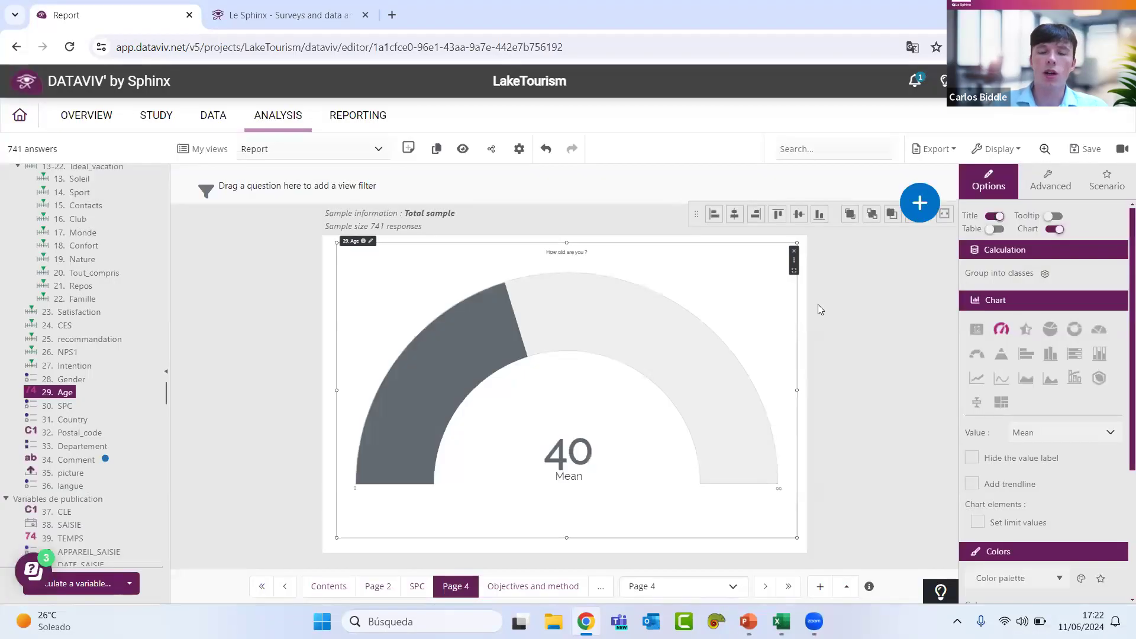
click(1049, 330)
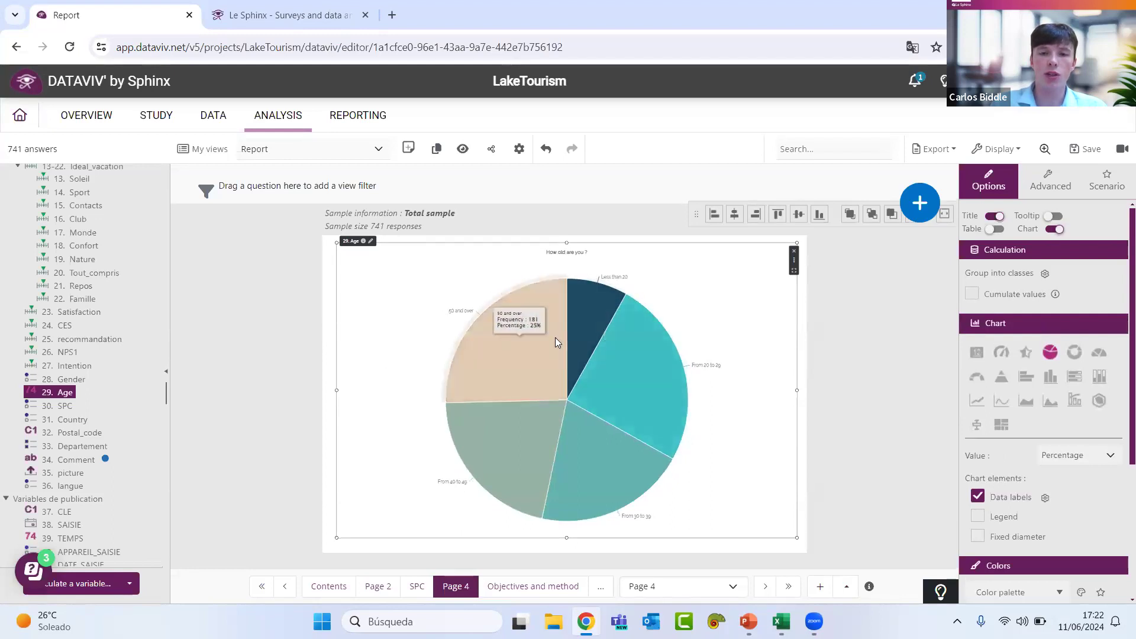
mouse_move(613, 370)
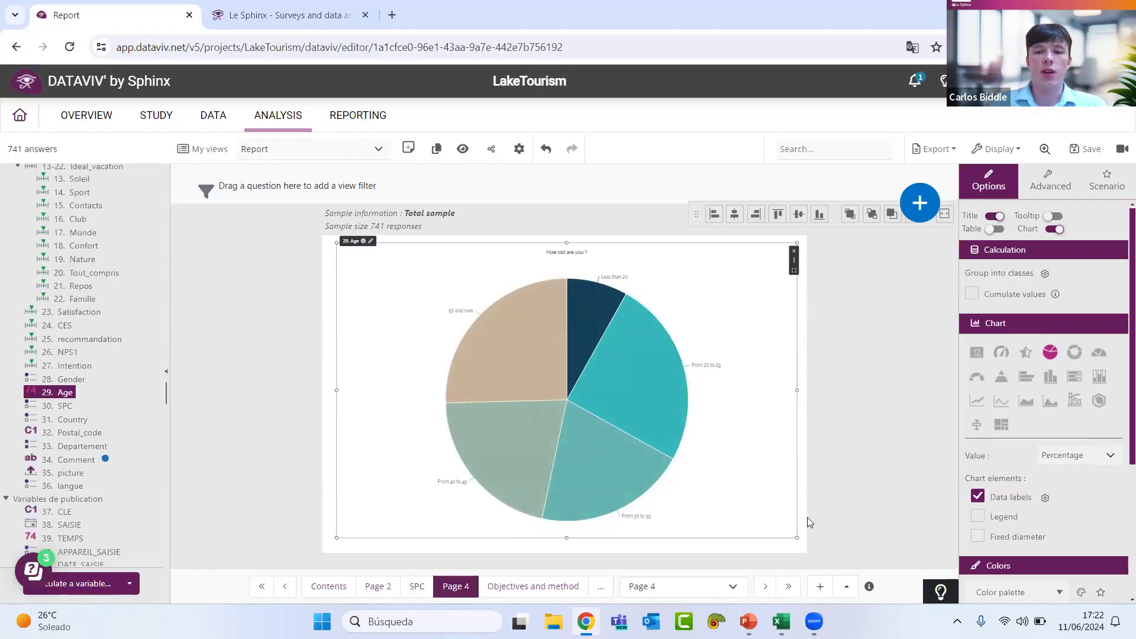
Step: Add a new page after Page 4 and place a Gender chart on it, enlarged to nearly fill the page
click(820, 586)
drag(82, 381, 432, 325)
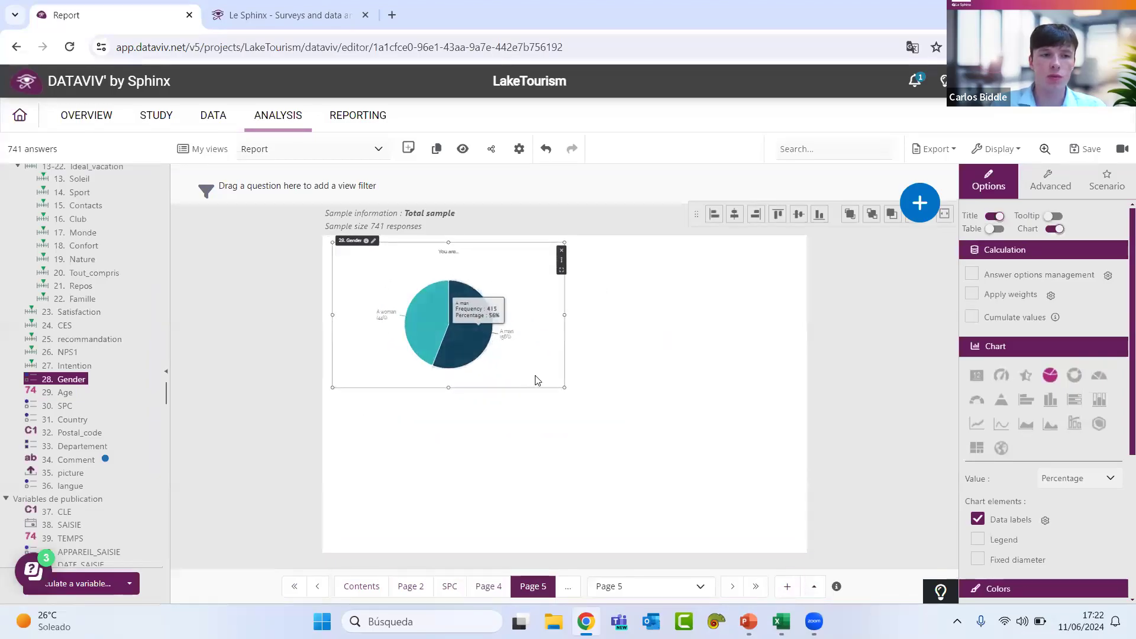
drag(563, 388, 792, 541)
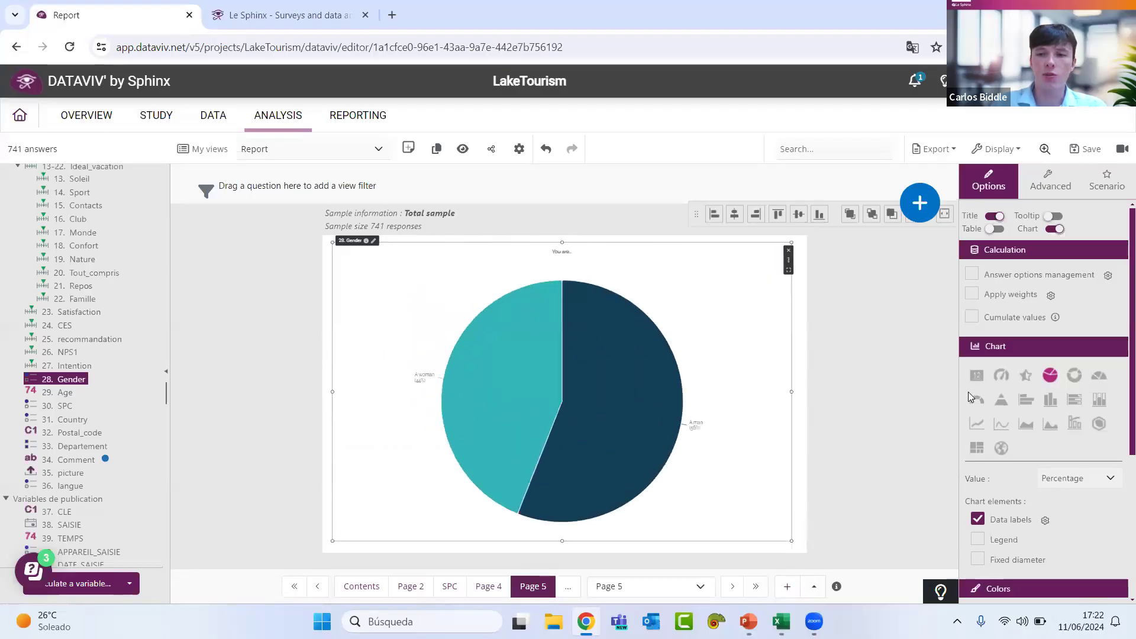
Step: Change the Gender chart to the Fill icon type and add a second pictogram for the second answer
click(1025, 375)
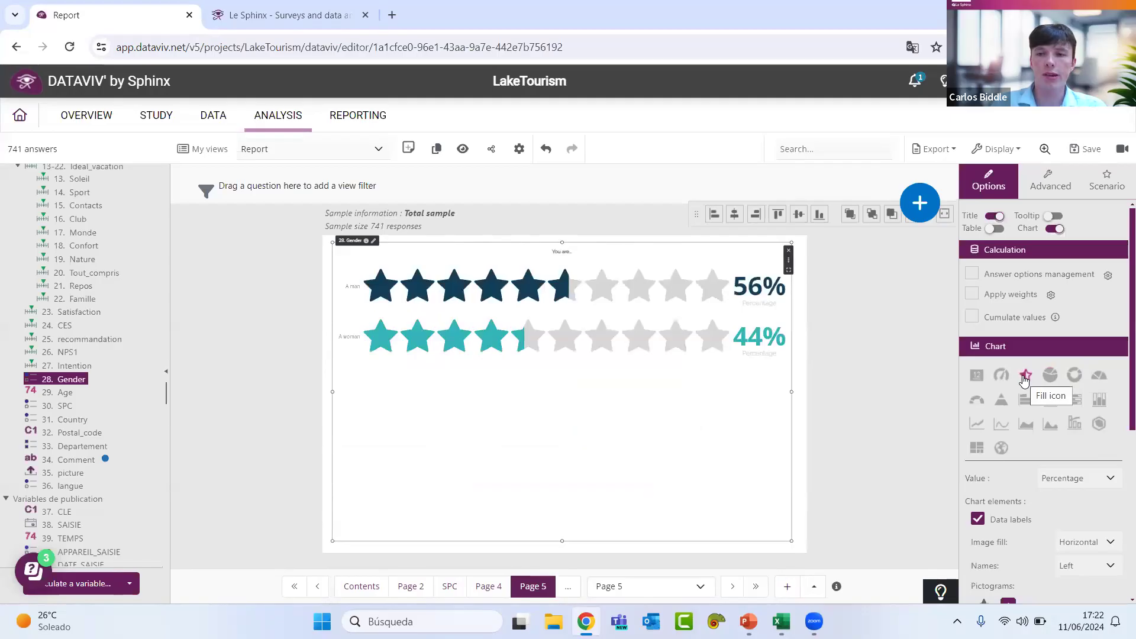
scroll(1015, 421, down, 3)
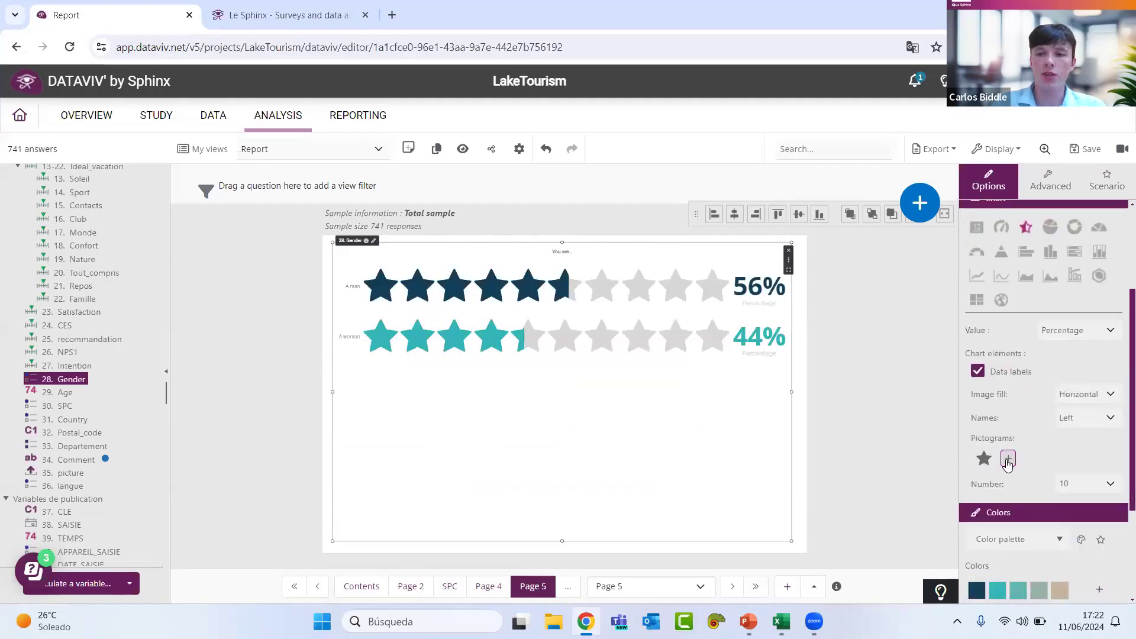
click(1008, 459)
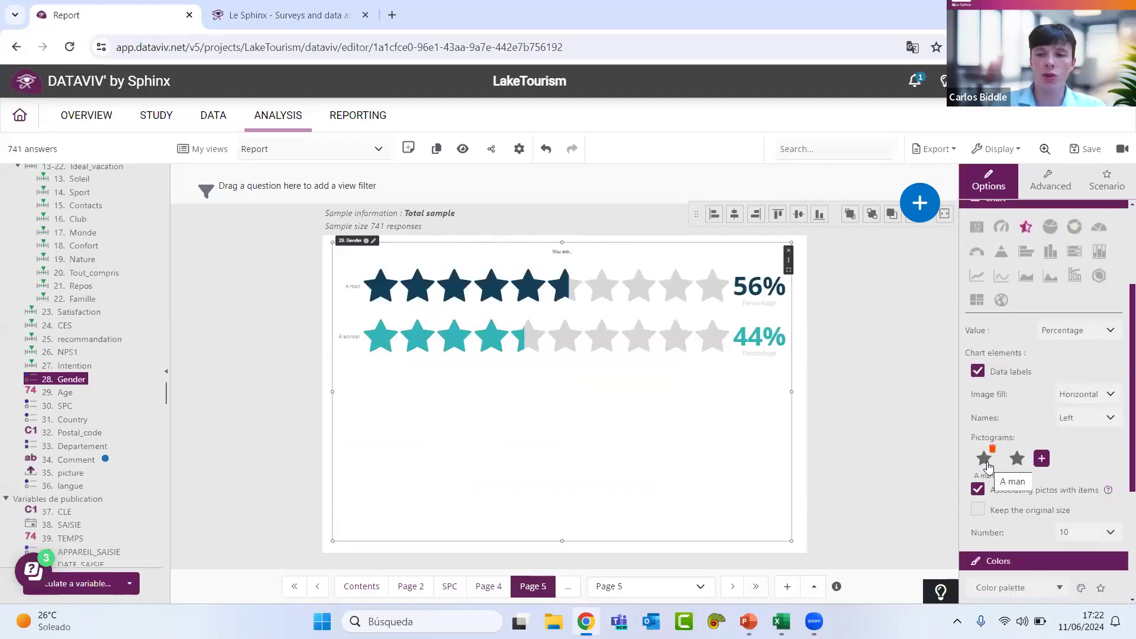
Step: Assign the Male pictogram to the "A man" answer and the Female pictogram to the "A woman" answer
click(986, 464)
click(899, 157)
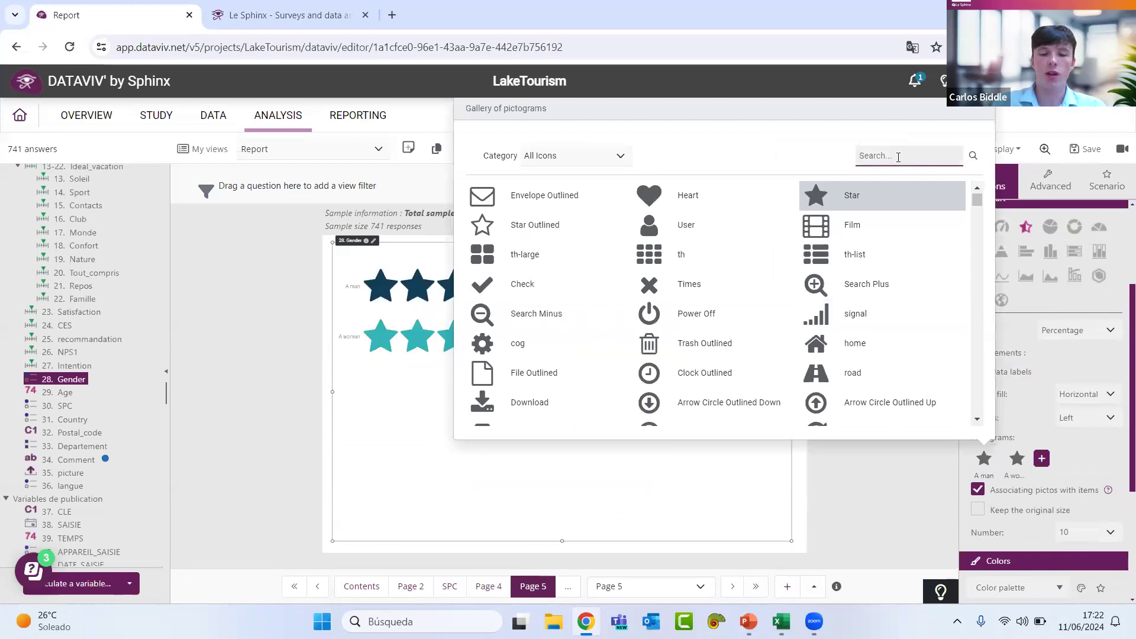
text(MALE)
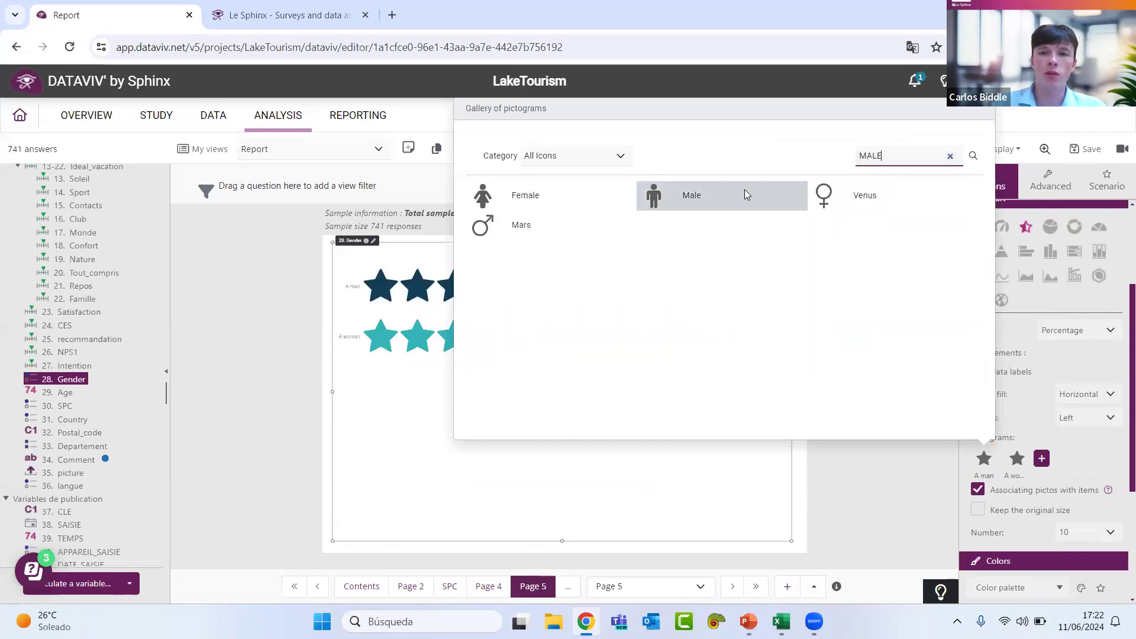
click(745, 195)
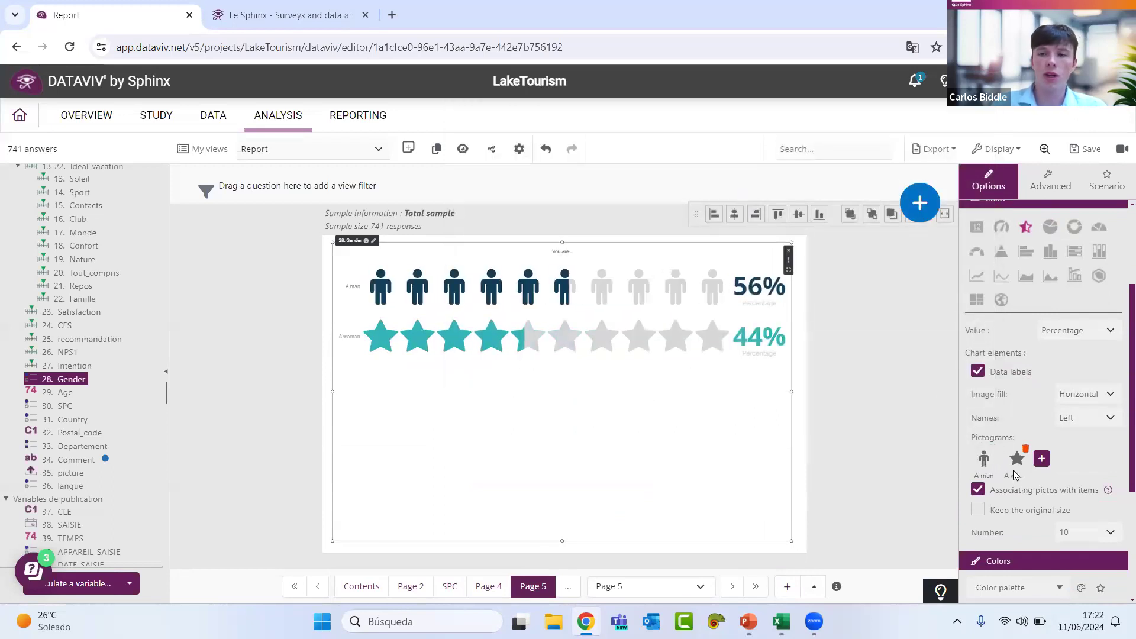
click(1017, 459)
click(905, 157)
text(female)
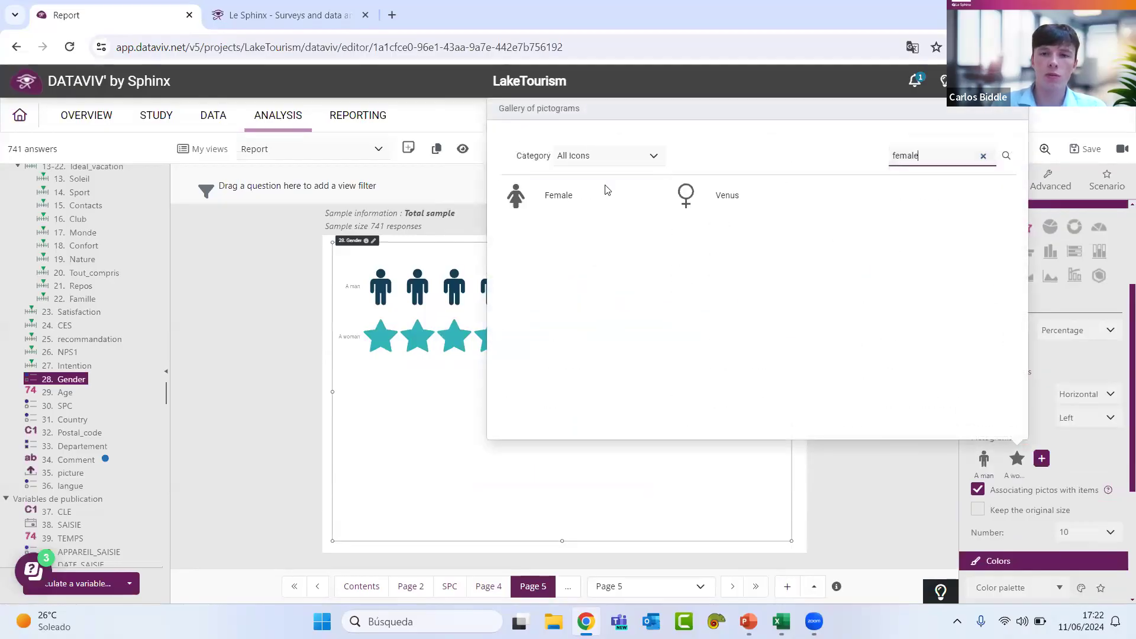
click(580, 193)
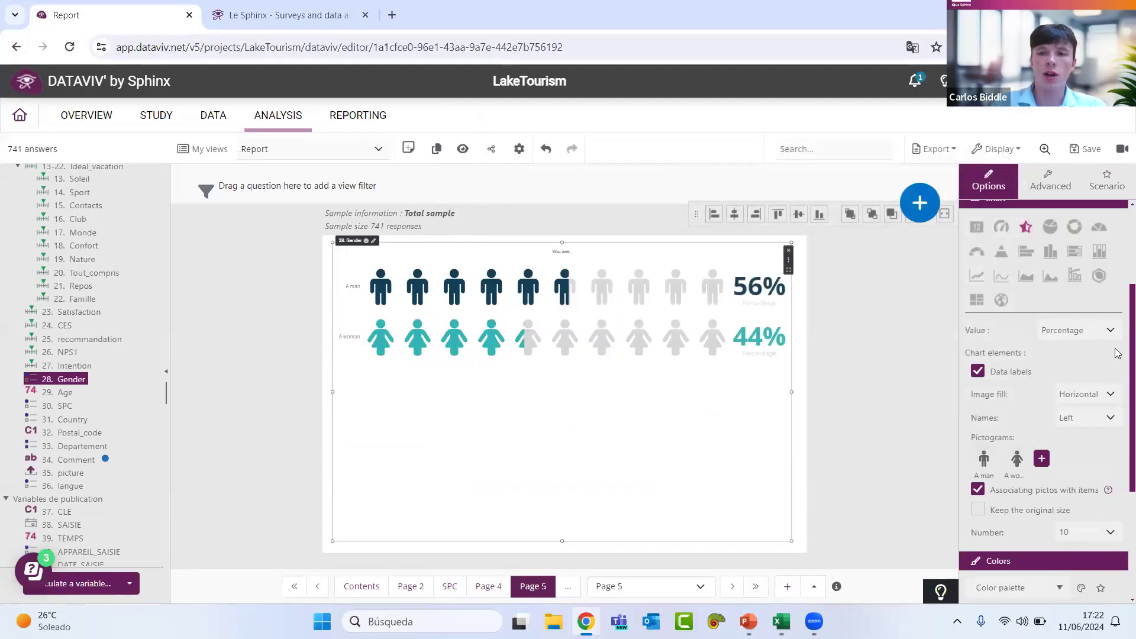
Step: Set the Gender pictograms' image fill to Vertical and narrow the chart slightly from its right edge
click(1113, 395)
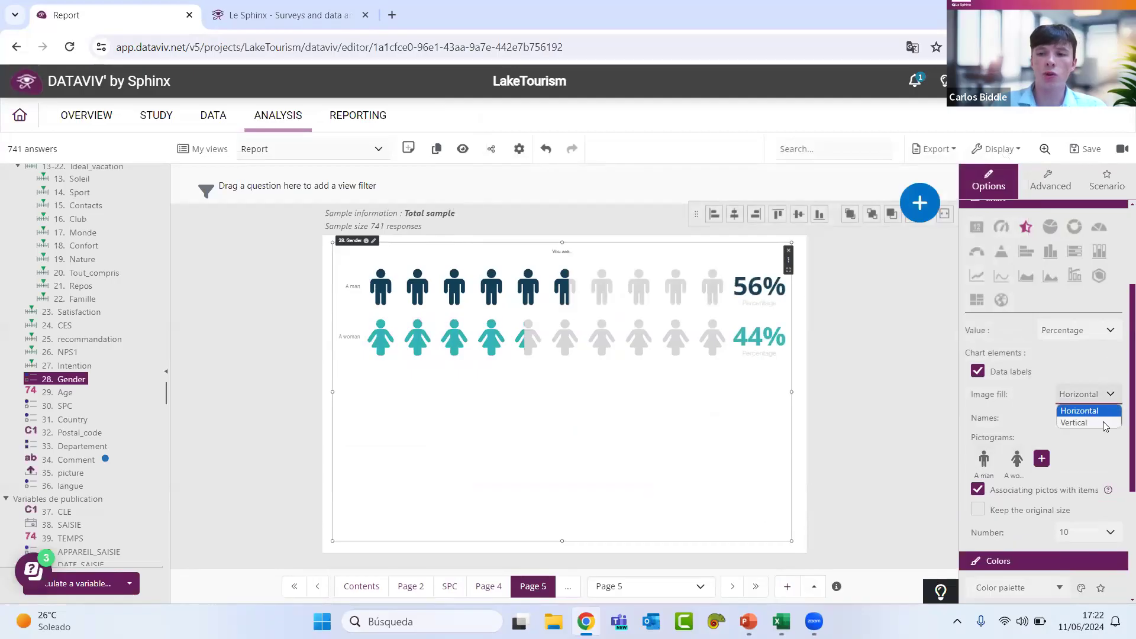
click(1104, 424)
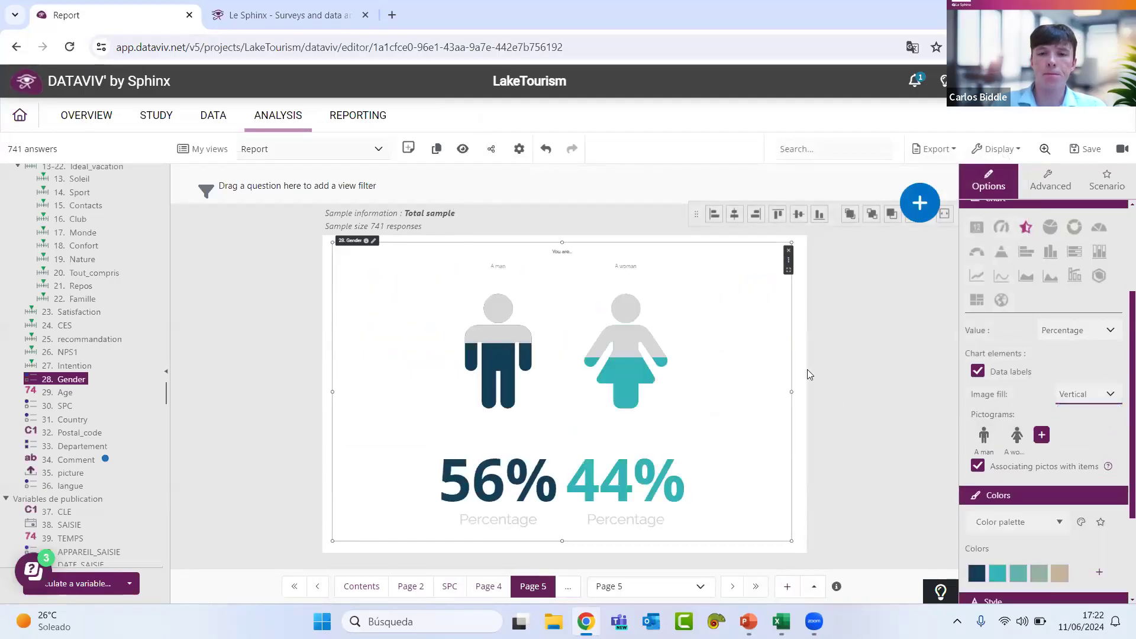
drag(791, 393, 734, 393)
click(830, 355)
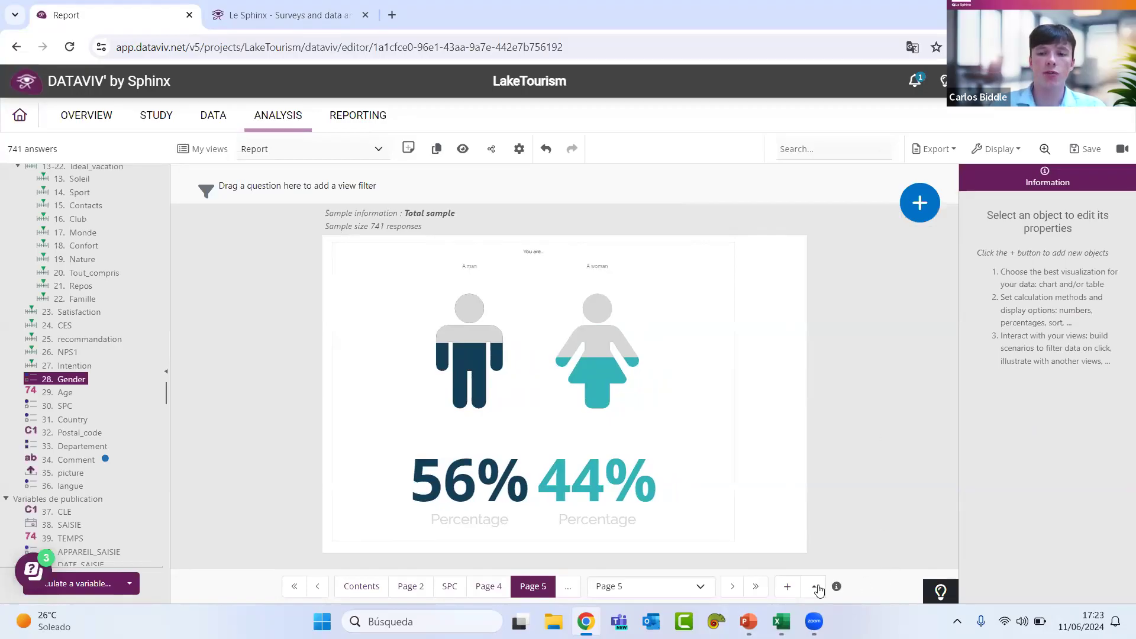
Step: Rename Page 5 as Gender
double_click(533, 589)
text(Gender)
key(Return)
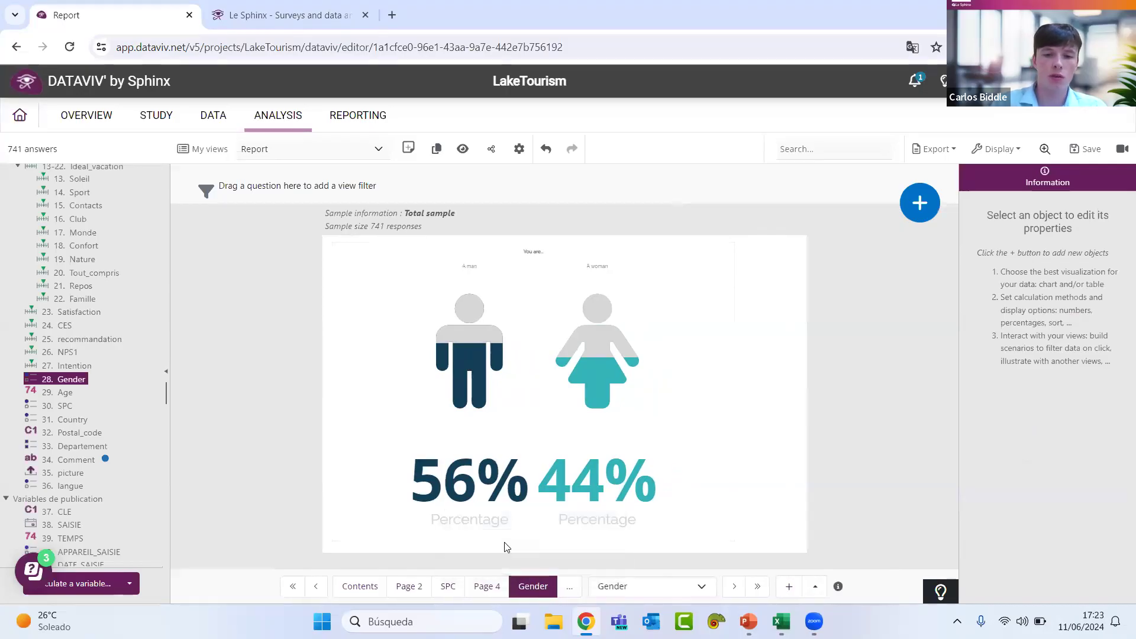
Step: Rename Page 4, which holds the age pie chart, as Age
click(487, 586)
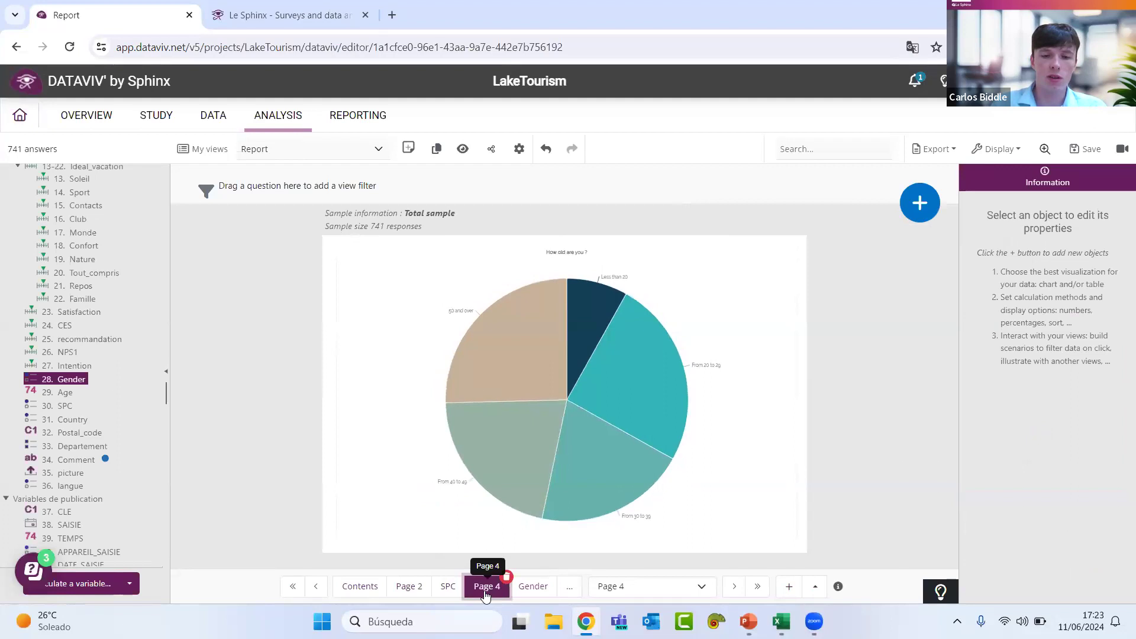
double_click(487, 589)
key(BackSpace)
key(BackSpace)
key(BackSpace)
key(BackSpace)
text(A)
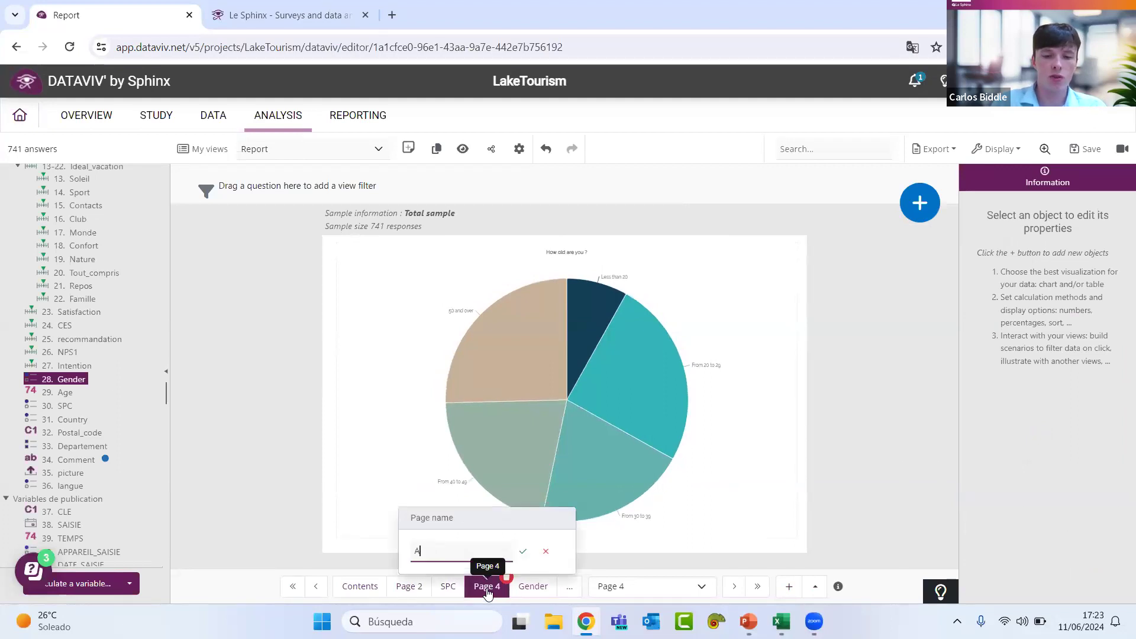
text(ge)
key(Return)
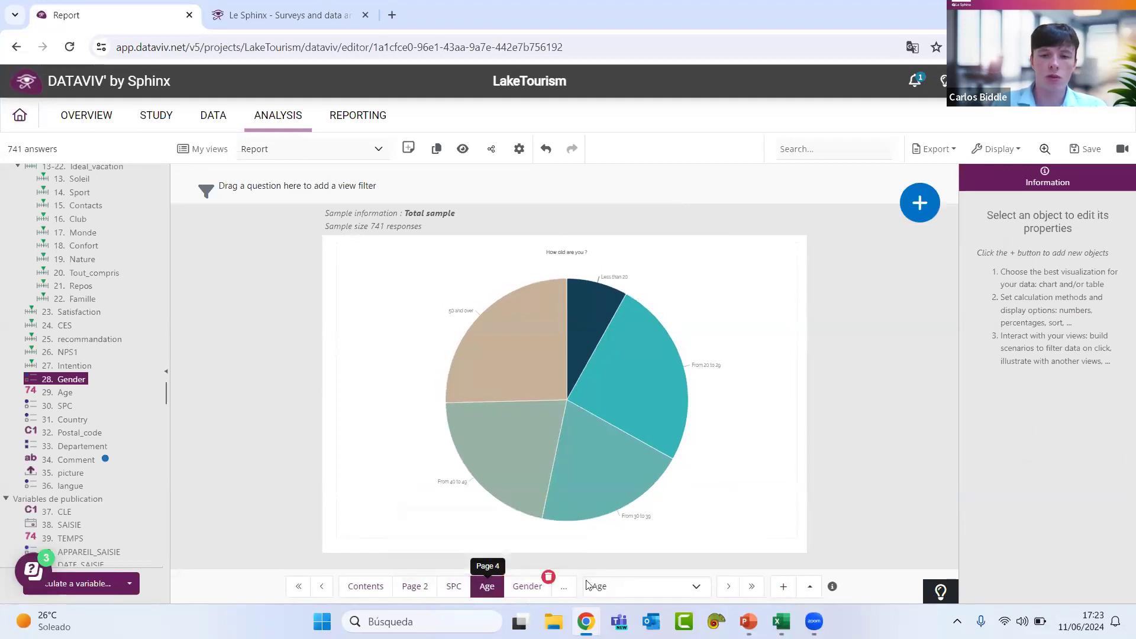
Step: Add a new page after Gender and place a Type_of_accomodation chart on it, enlarged to fill the page
click(510, 588)
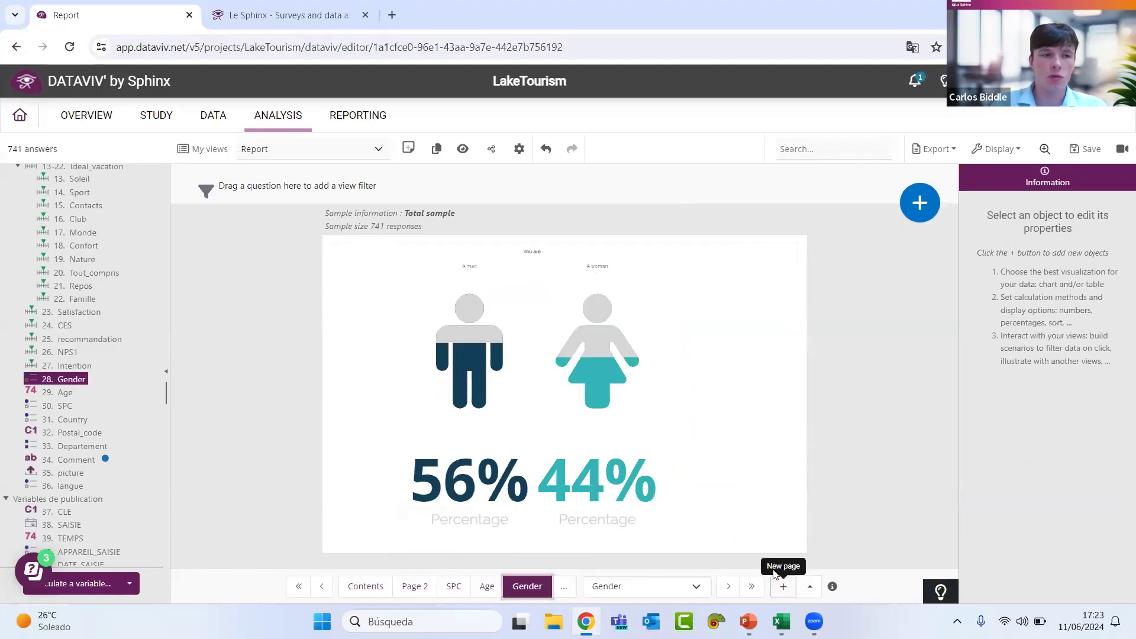
click(783, 586)
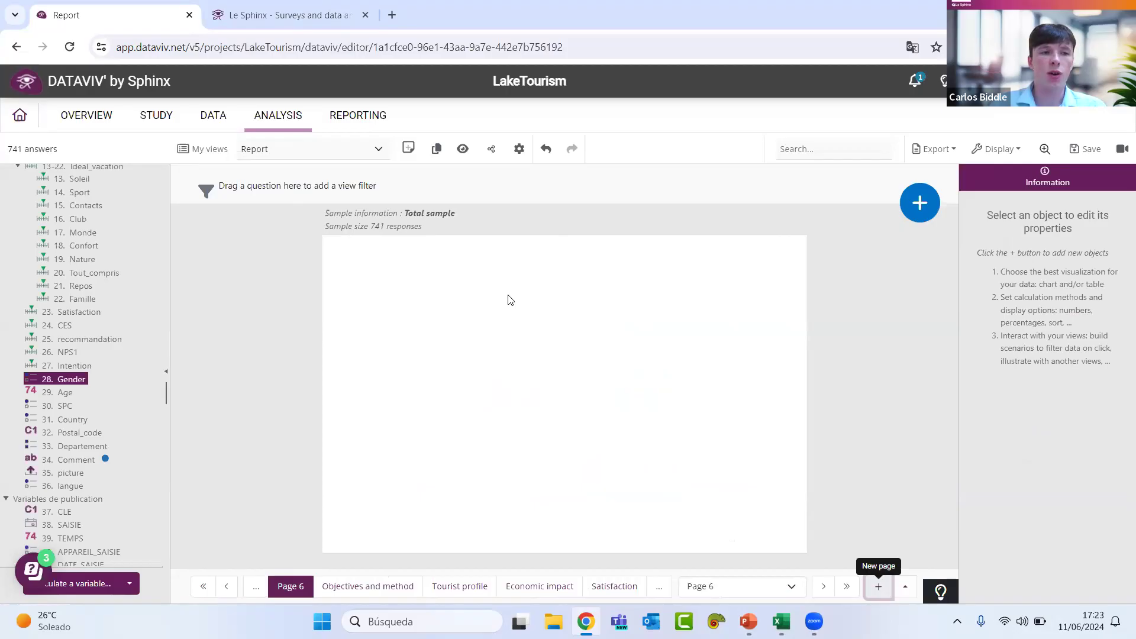
scroll(74, 231, up, 5)
drag(76, 220, 355, 265)
drag(565, 398, 793, 544)
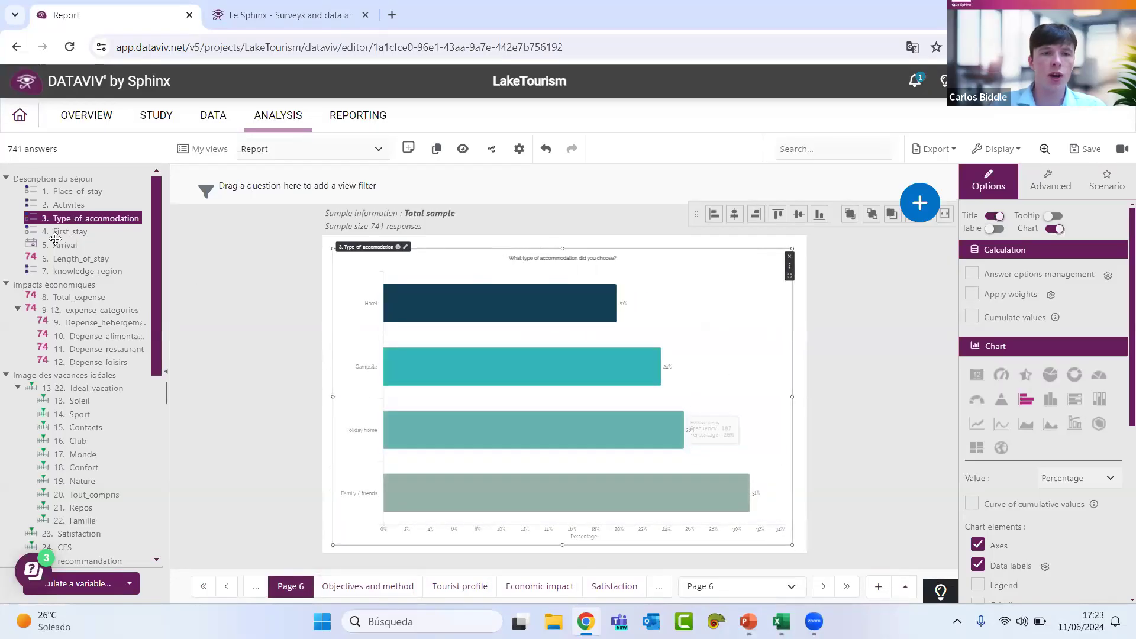
Step: Cross the Type_of_accomodation chart with the SPC variable and swap the two variables so SPC forms the rows
scroll(77, 363, down, 6)
scroll(77, 363, up, 3)
drag(65, 343, 539, 520)
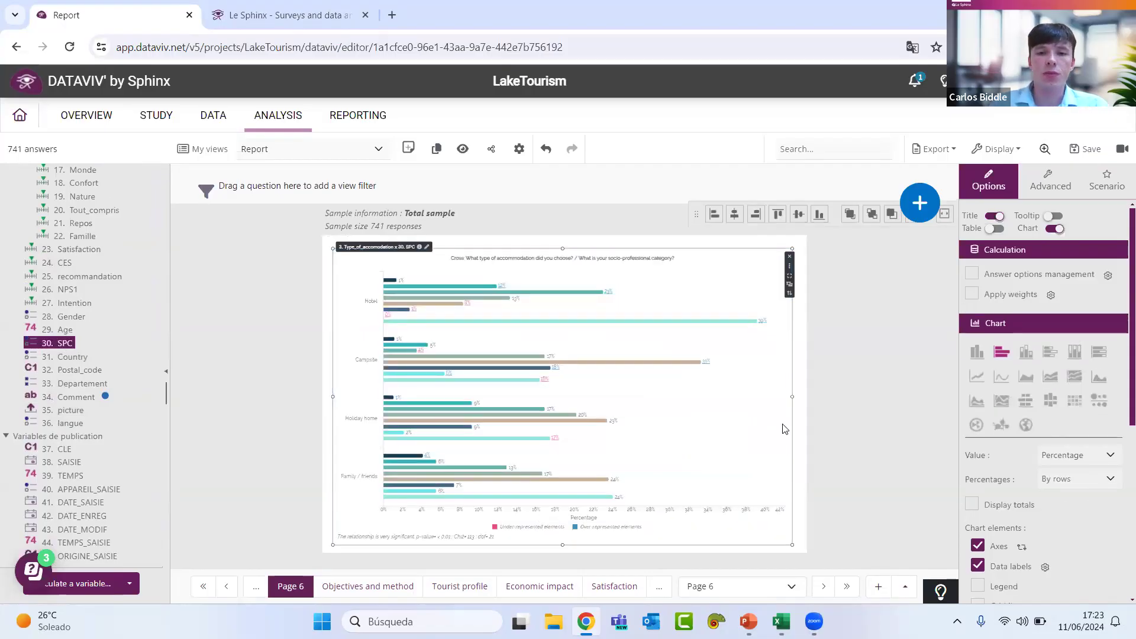
click(790, 294)
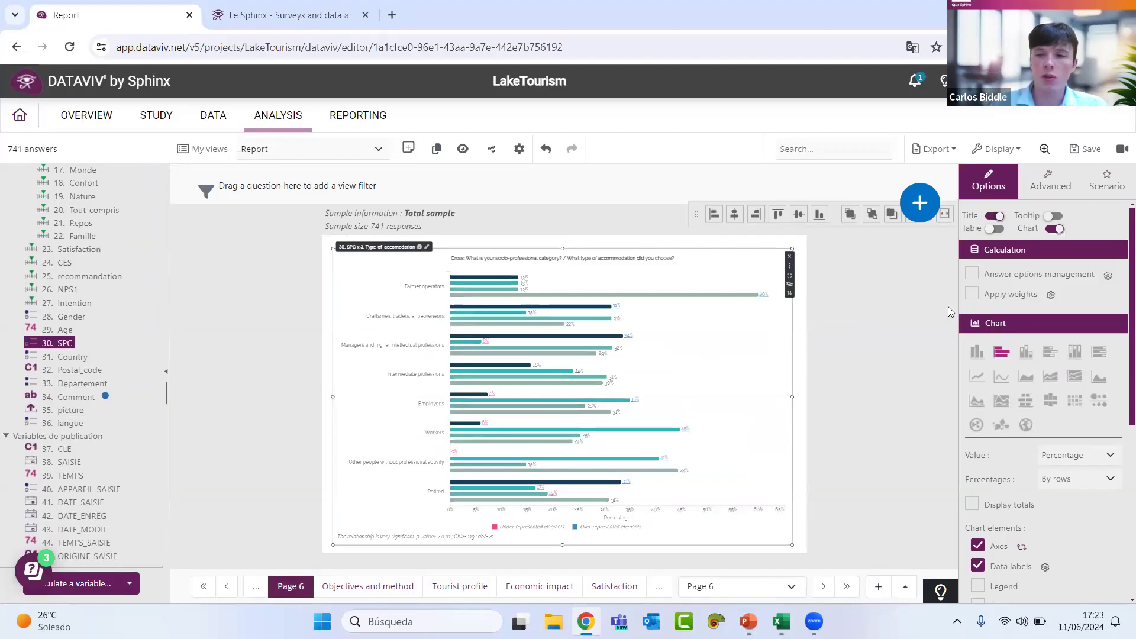
Step: Turn on the chart's legend and display the SPC by accommodation cross analysis as a table instead of a chart
scroll(1018, 365, down, 2)
click(977, 438)
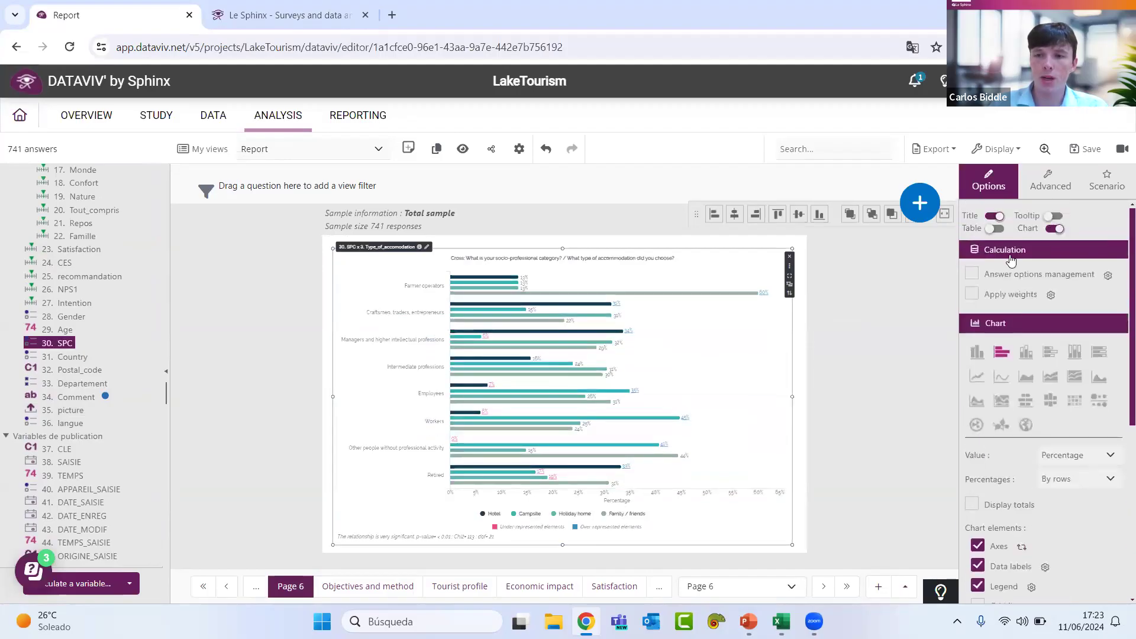
click(997, 229)
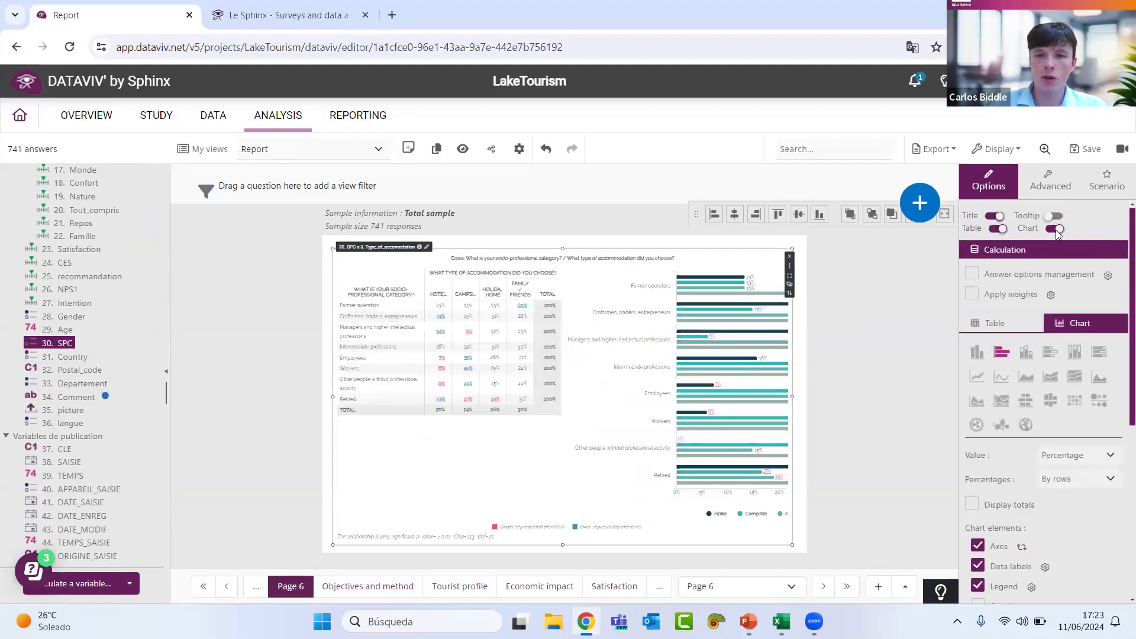
click(1056, 230)
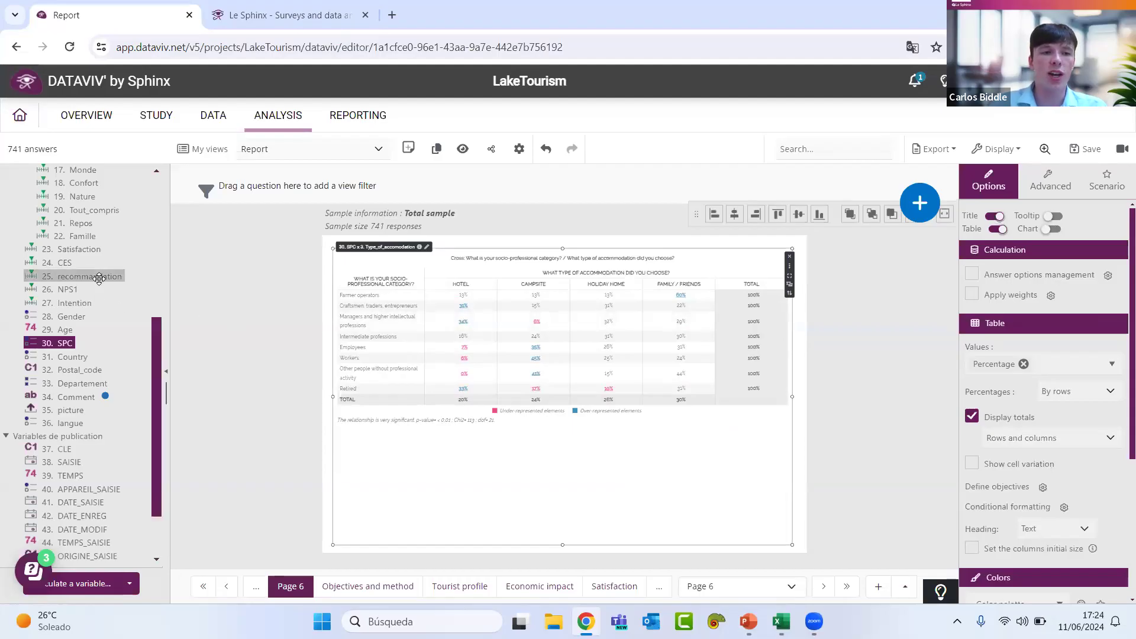
Step: Add Depense_hebergement to the cross table as a third variable and review the available value types, keeping Mean
scroll(99, 270, up, 5)
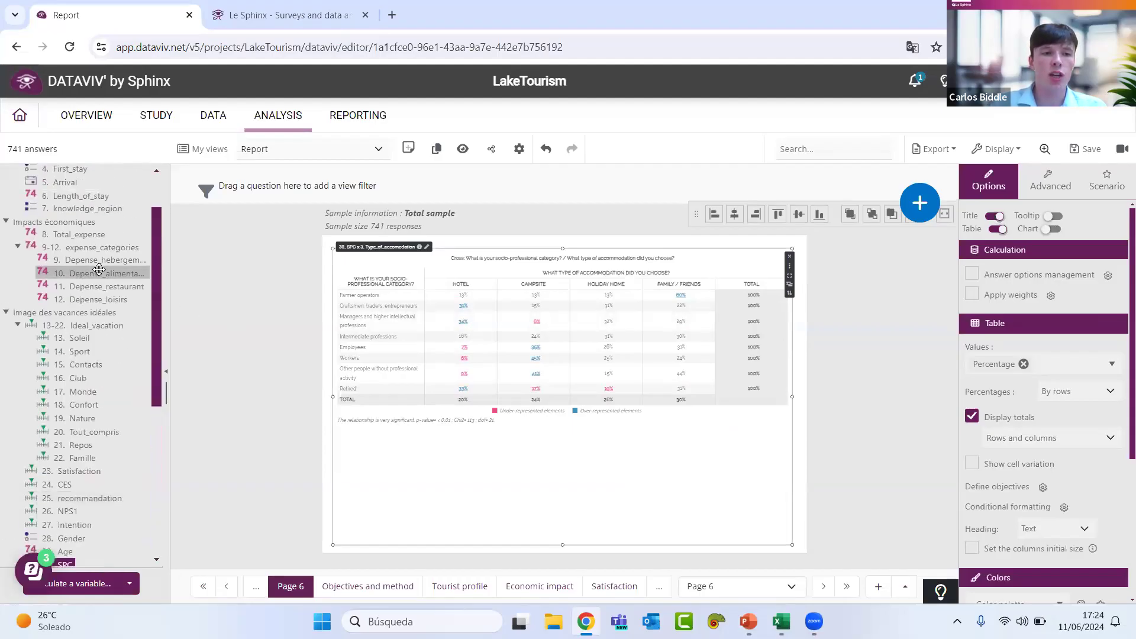
drag(100, 323, 600, 520)
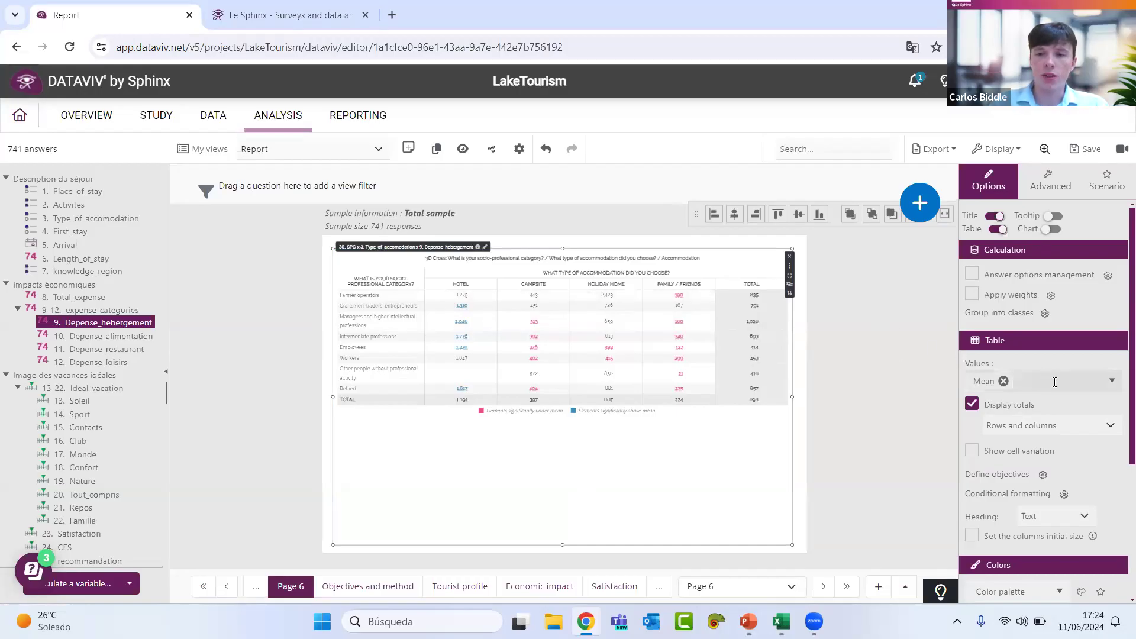
click(1111, 381)
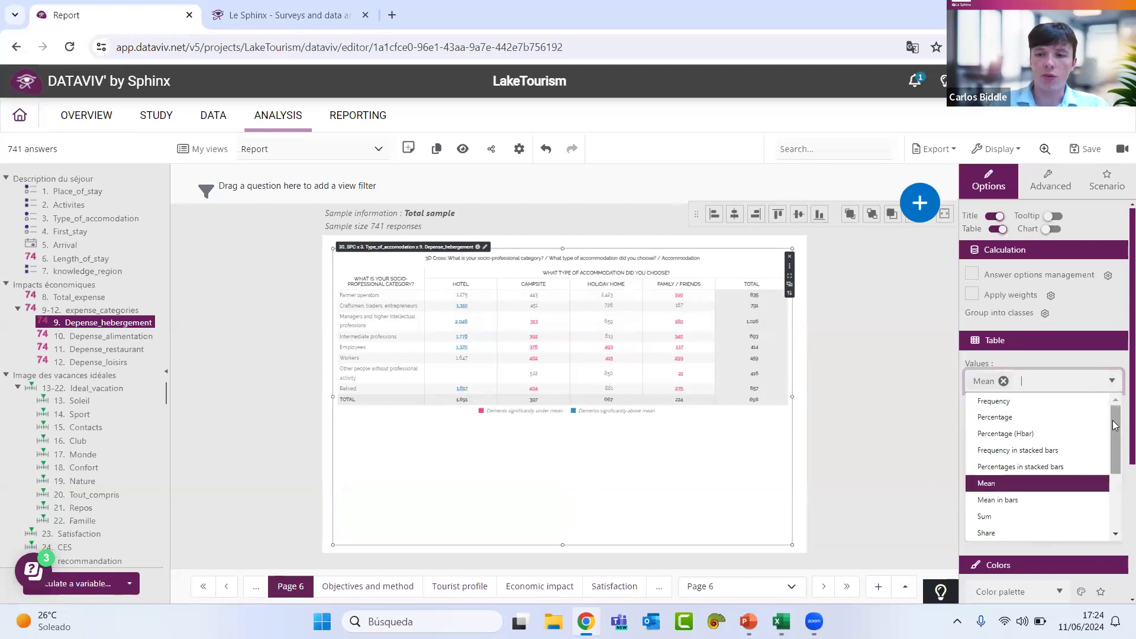
drag(1112, 424, 1111, 464)
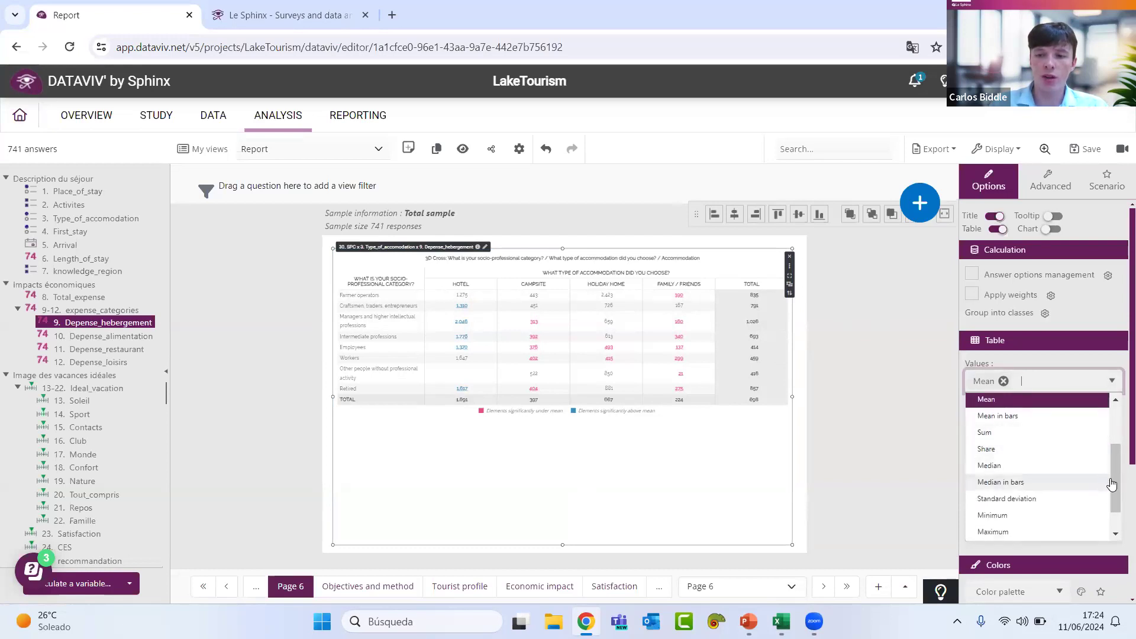
drag(1112, 485, 1113, 499)
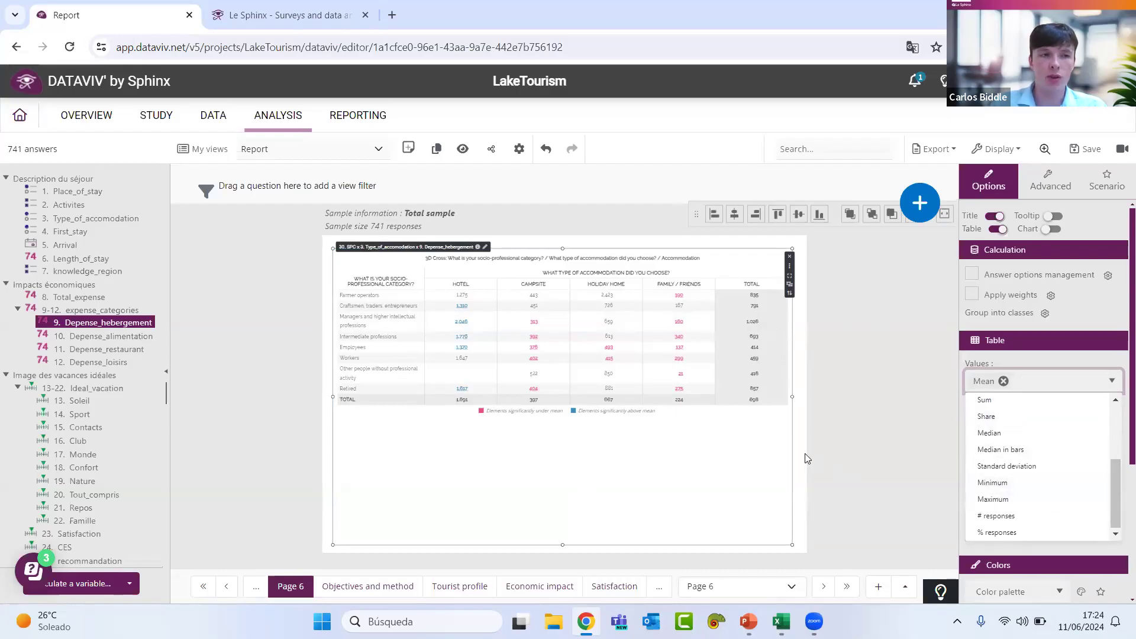
click(847, 410)
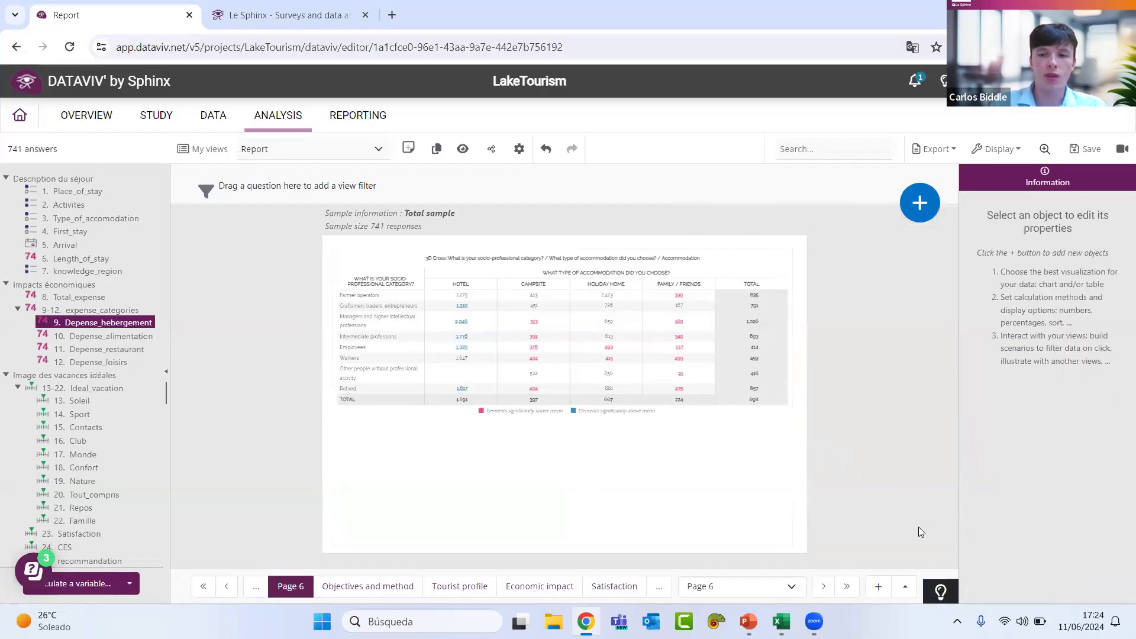
Step: Add a new page with the Ideal_vacation question group, enlarge it to fill the page and use horizontal bars
click(877, 589)
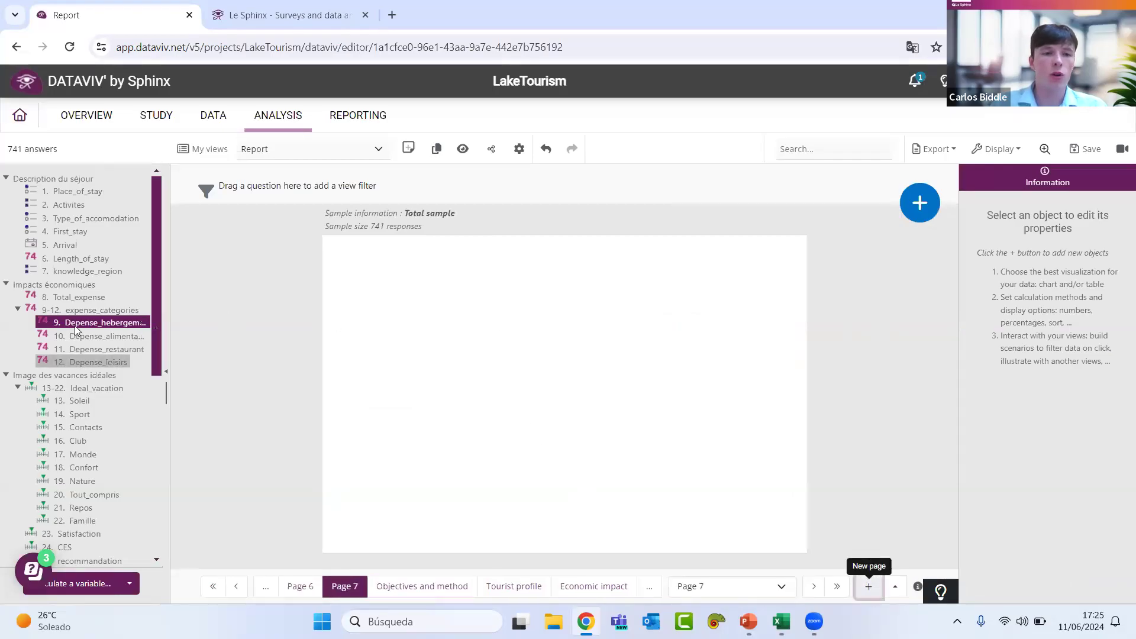
scroll(75, 326, down, 1)
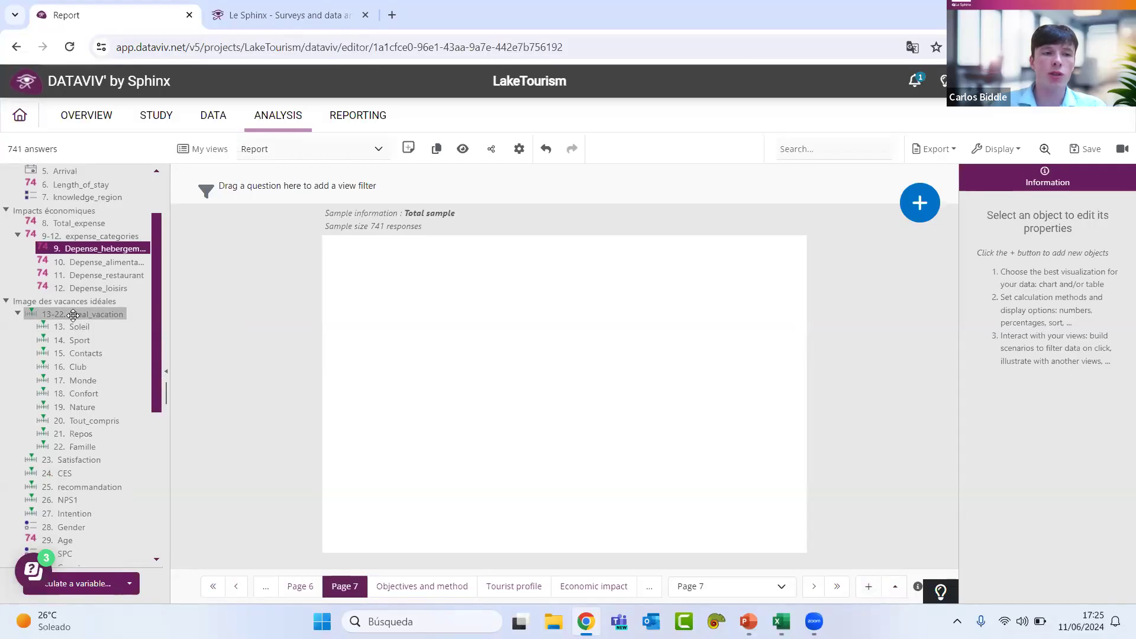
drag(72, 315, 357, 258)
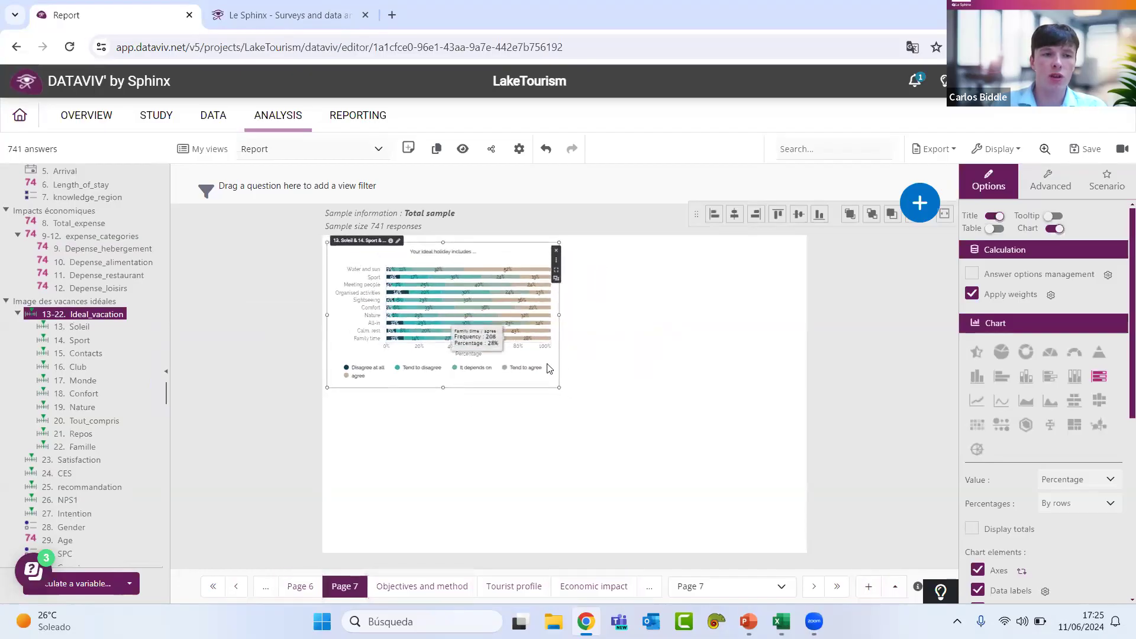
drag(560, 388, 798, 543)
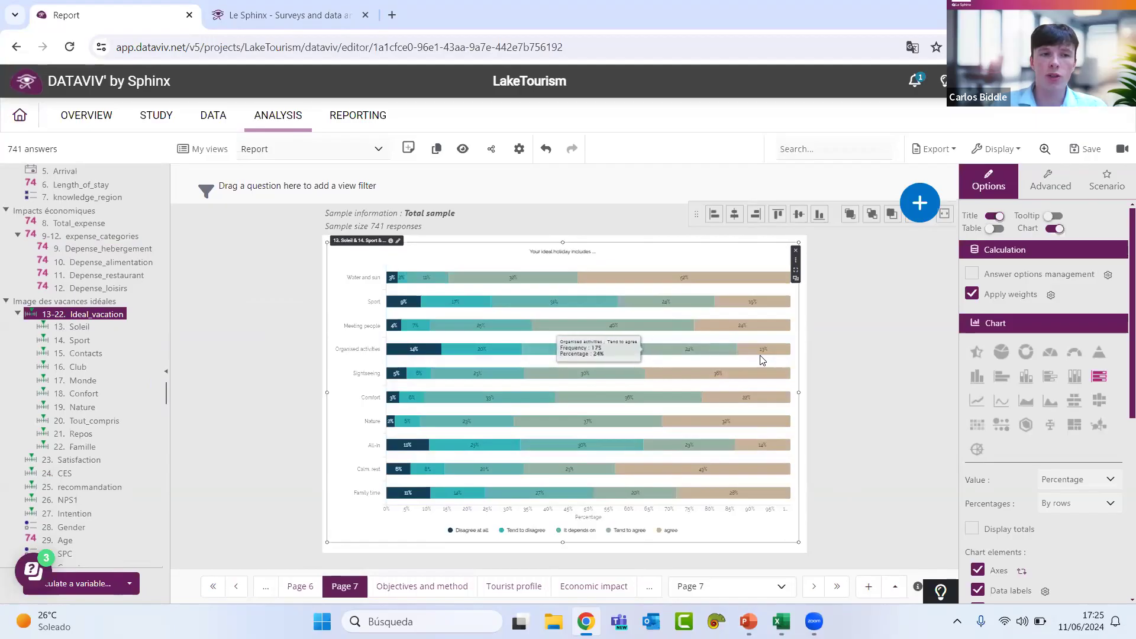
click(1002, 378)
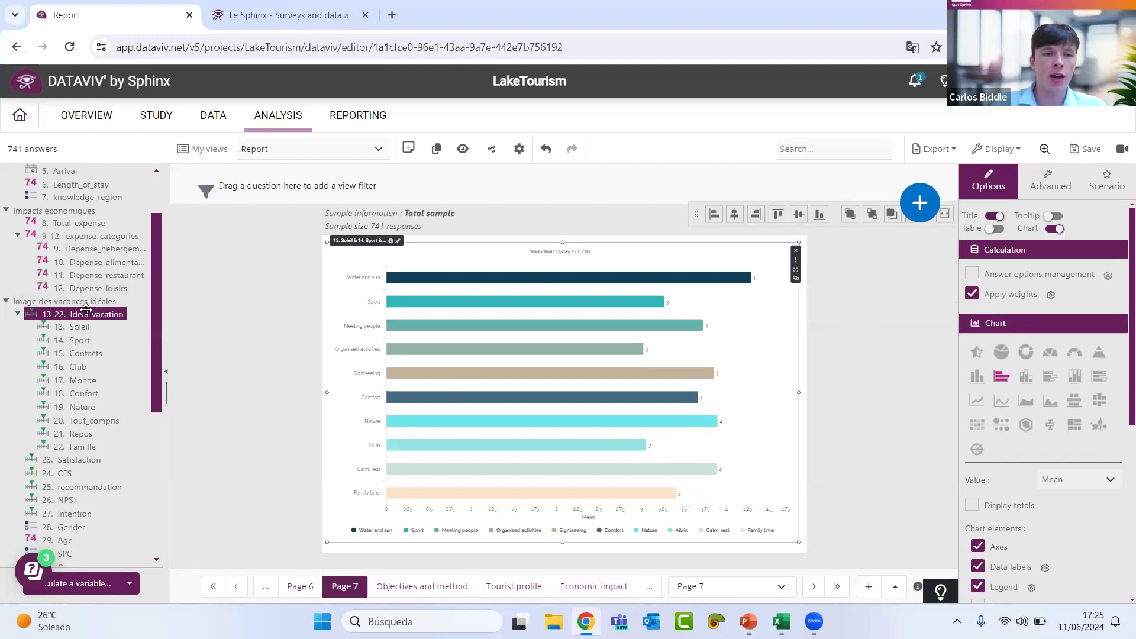
Step: Cross the Ideal_vacation analysis with Gender and display it as a chart instead of a table
scroll(82, 310, down, 3)
drag(78, 379, 541, 515)
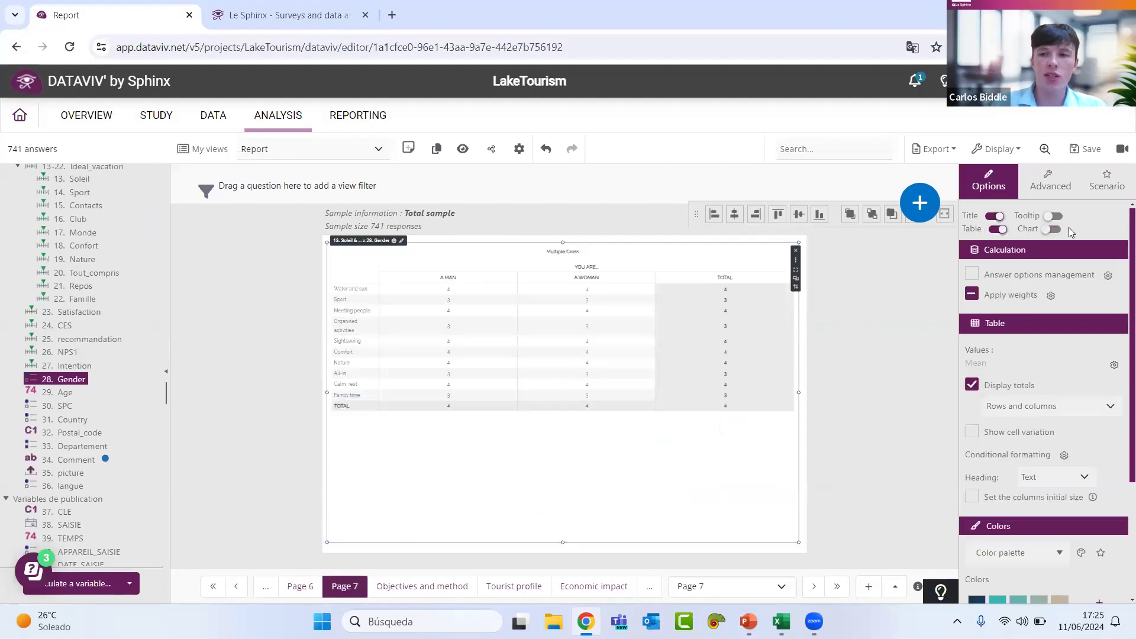
click(1052, 229)
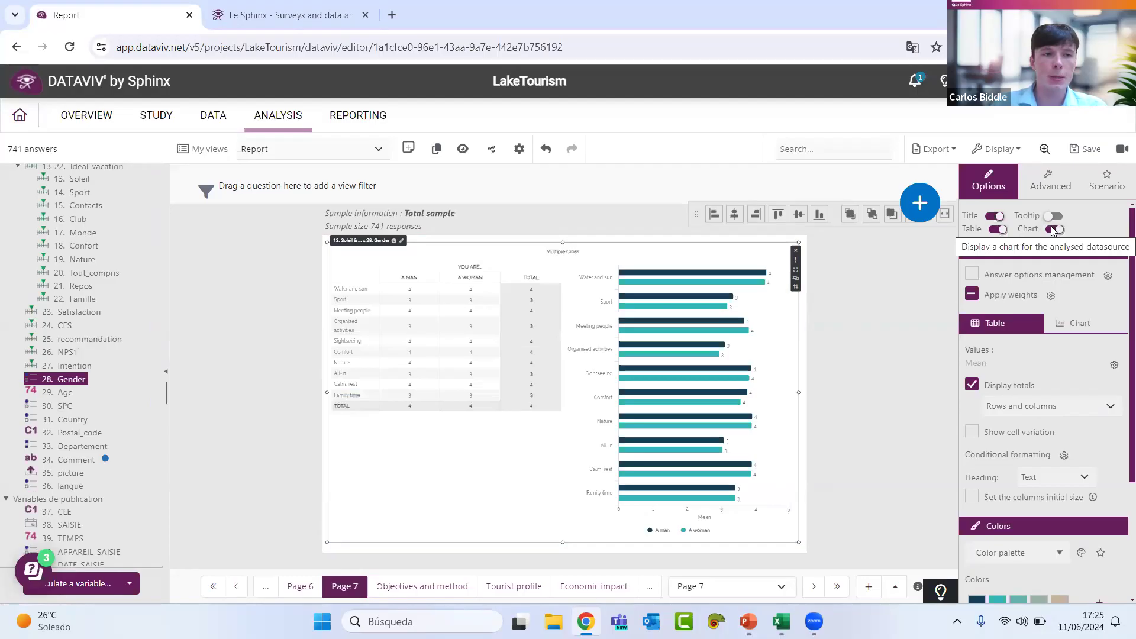
click(1001, 231)
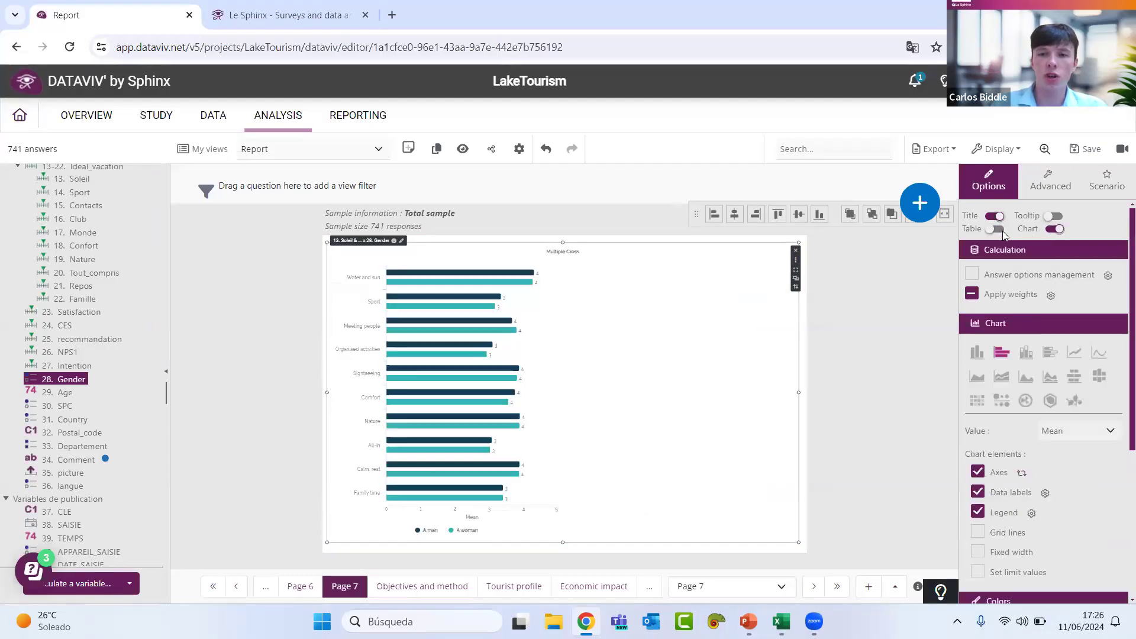
Step: Try the bubble and Wind rose types on the Gender cross chart, settle on the radar type and enable data labels
click(1009, 400)
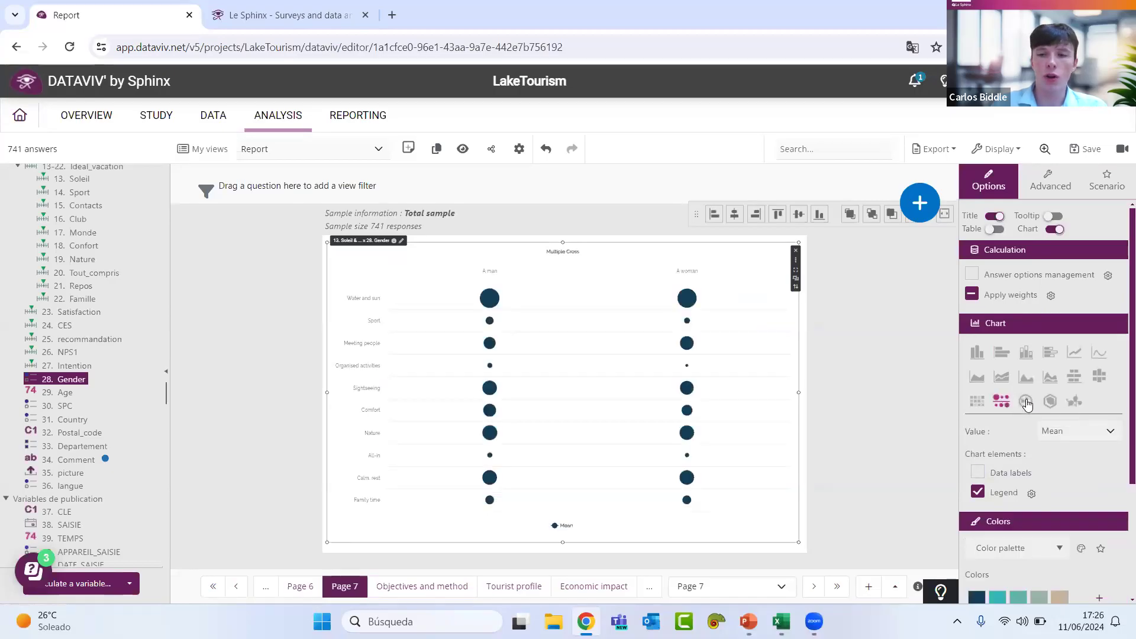
click(1026, 402)
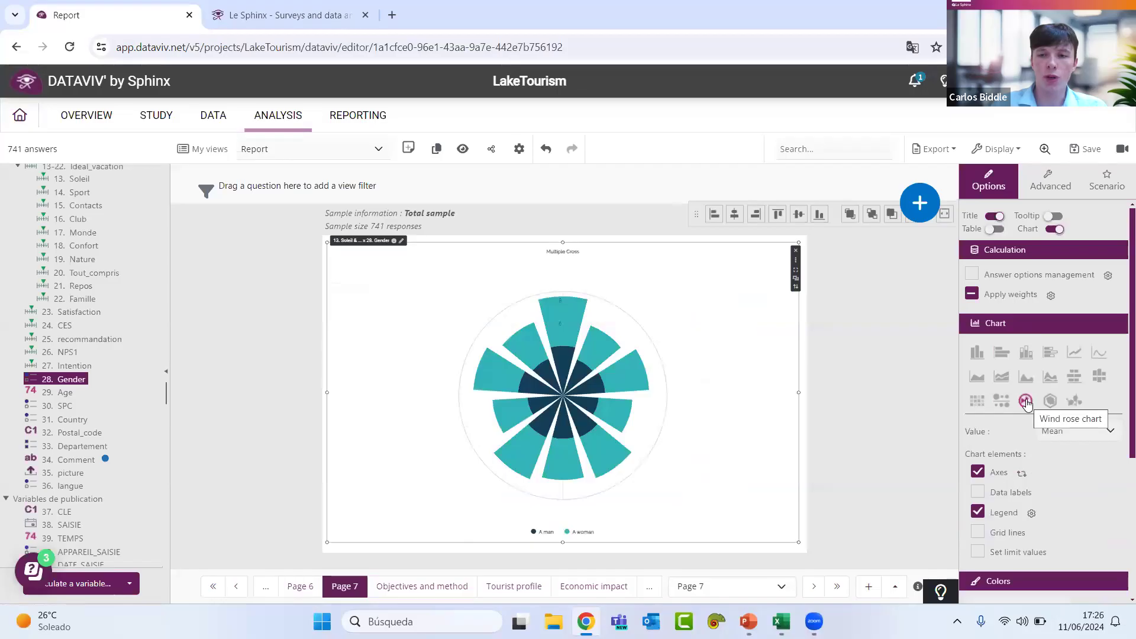
click(1048, 403)
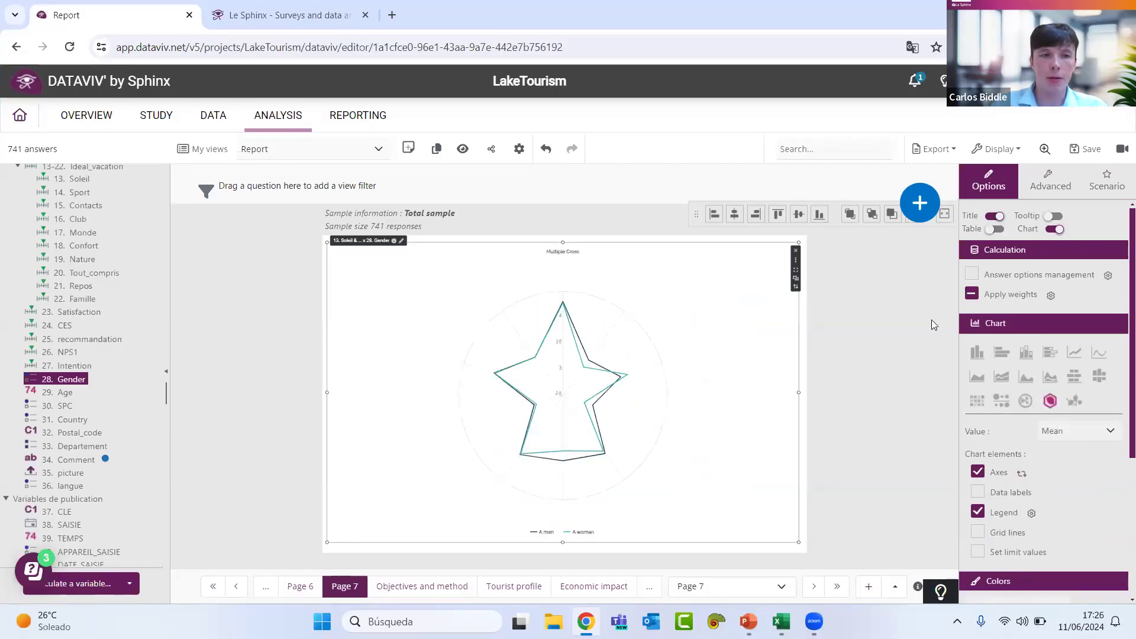
click(978, 492)
Step: Hide and show the "A man" and "A woman" series in turn to compare their radar profiles
click(539, 534)
click(538, 535)
click(579, 534)
click(572, 534)
click(545, 535)
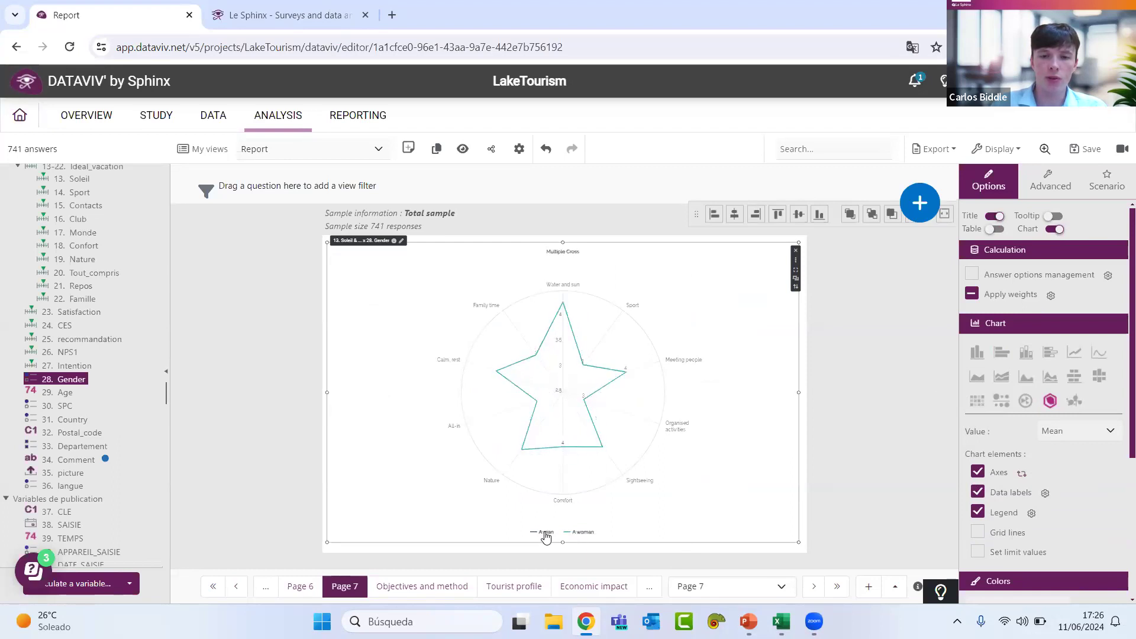
click(580, 534)
click(581, 535)
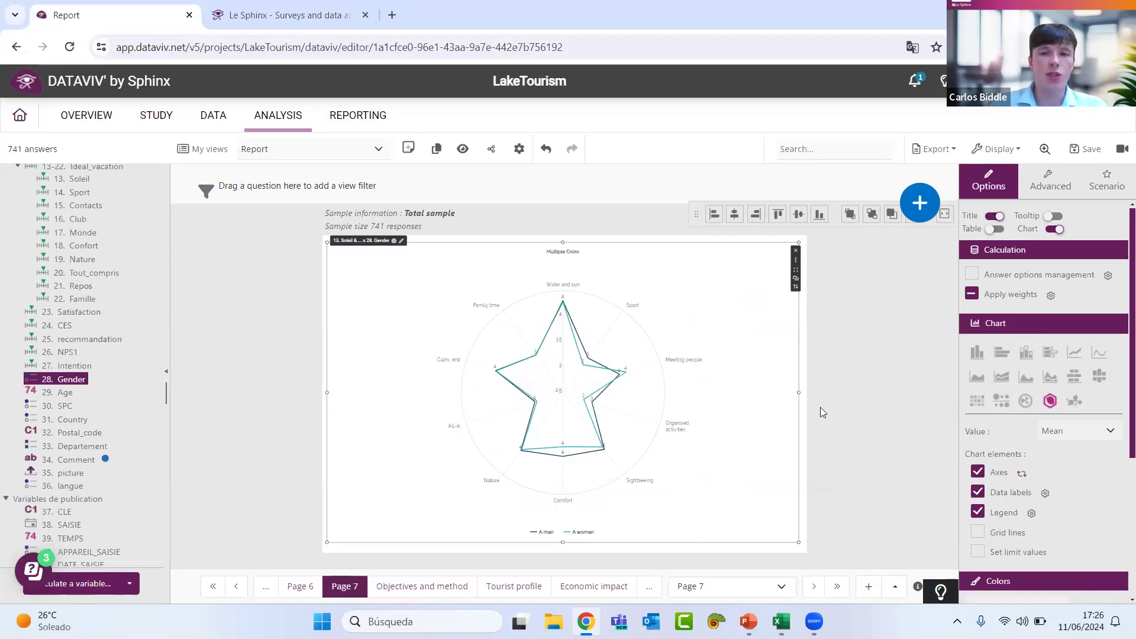
Step: Add a new page with a K-Means classification of the Ideal_vacation variables and enlarge it to fill the page
click(869, 586)
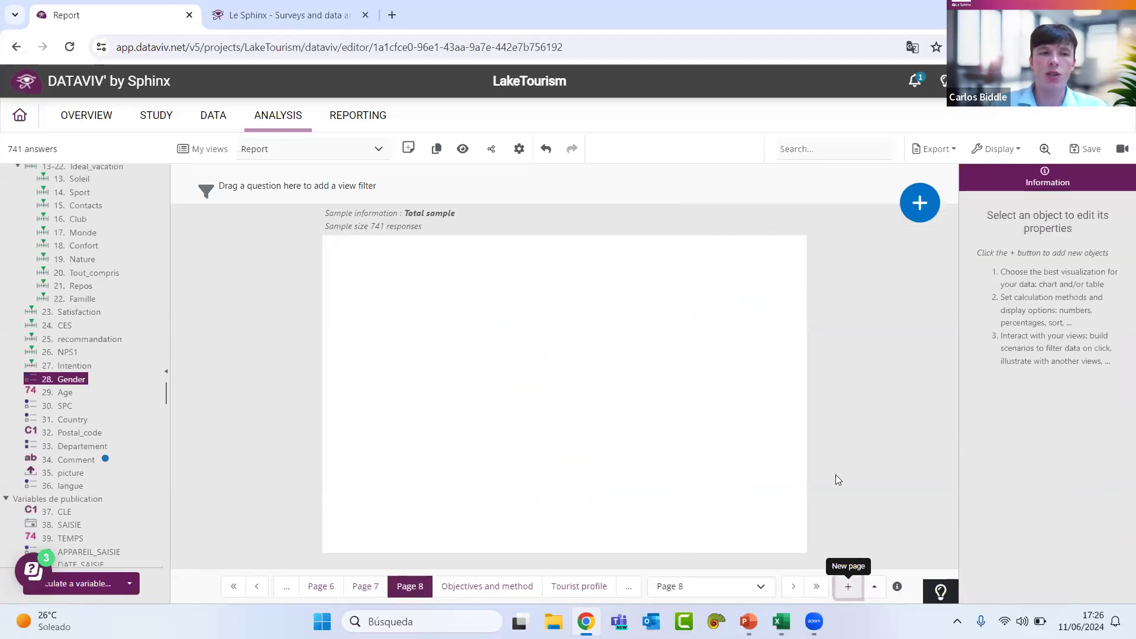
mouse_move(920, 203)
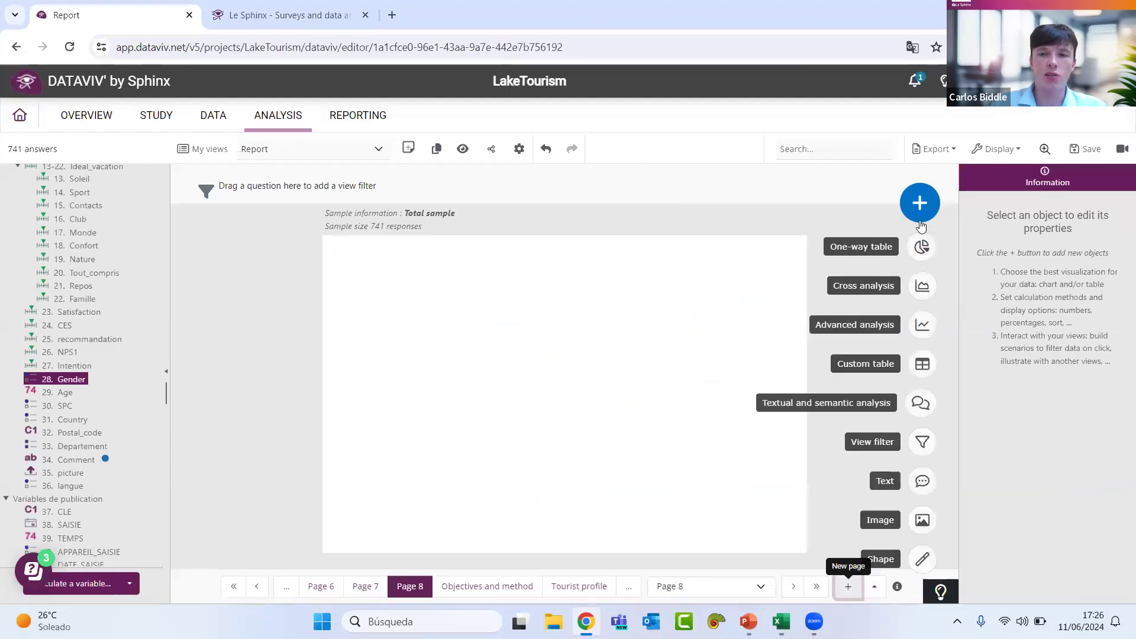
click(916, 325)
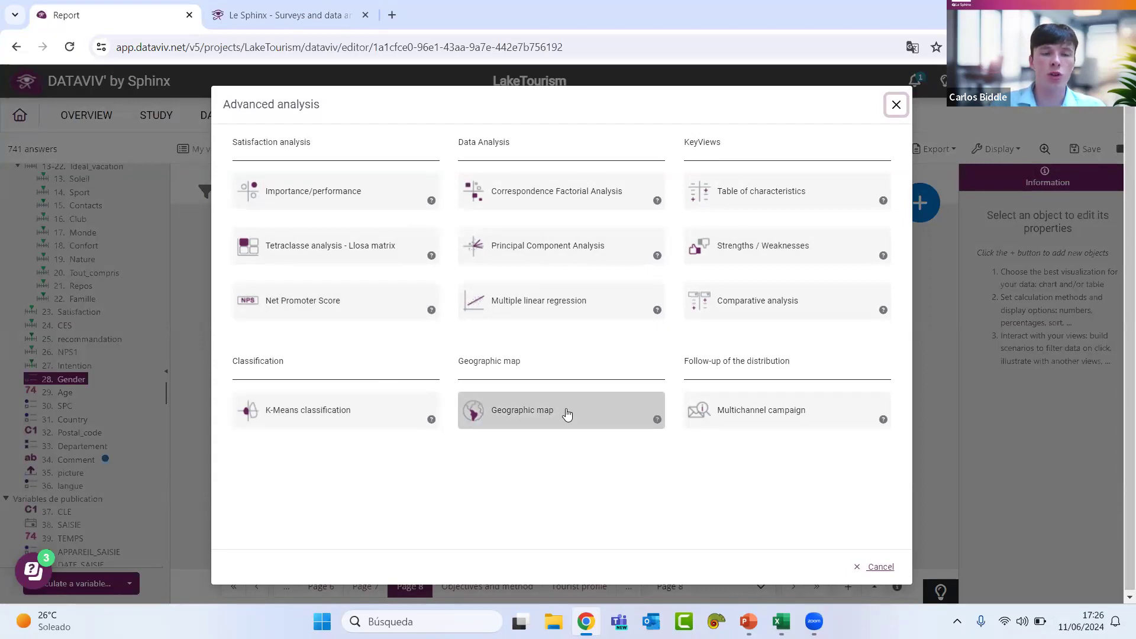
click(372, 412)
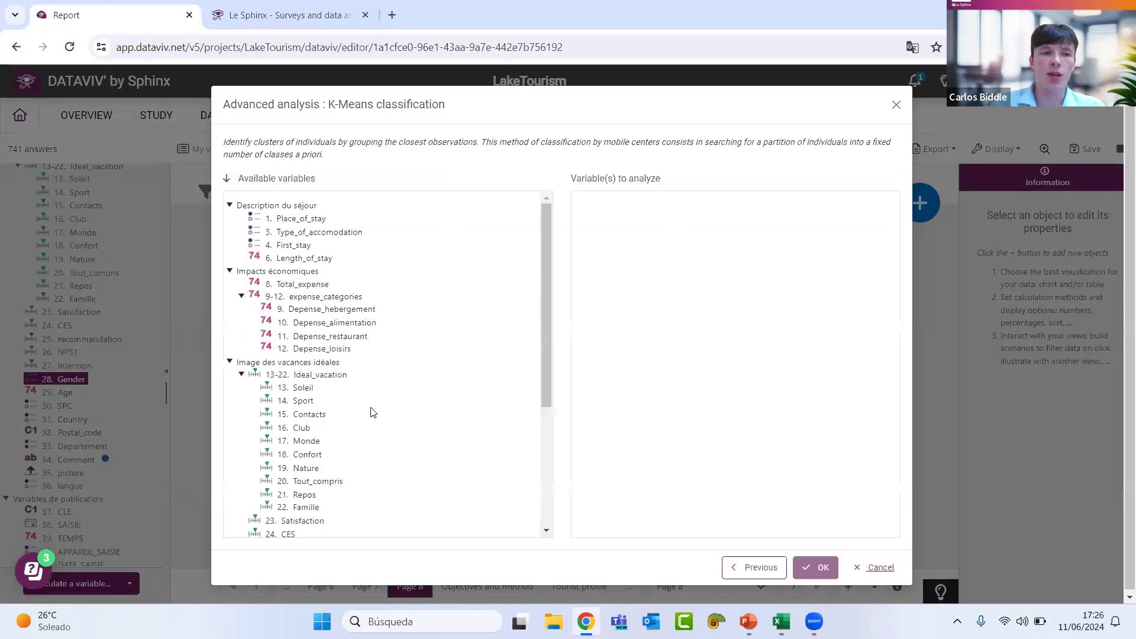
drag(325, 374, 614, 276)
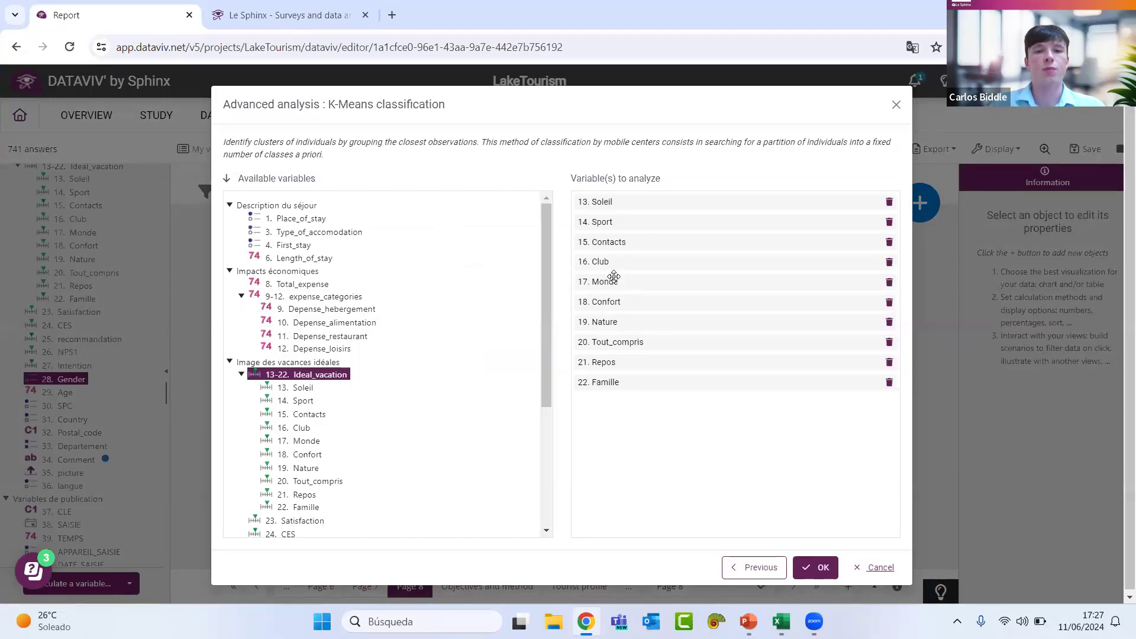
click(816, 567)
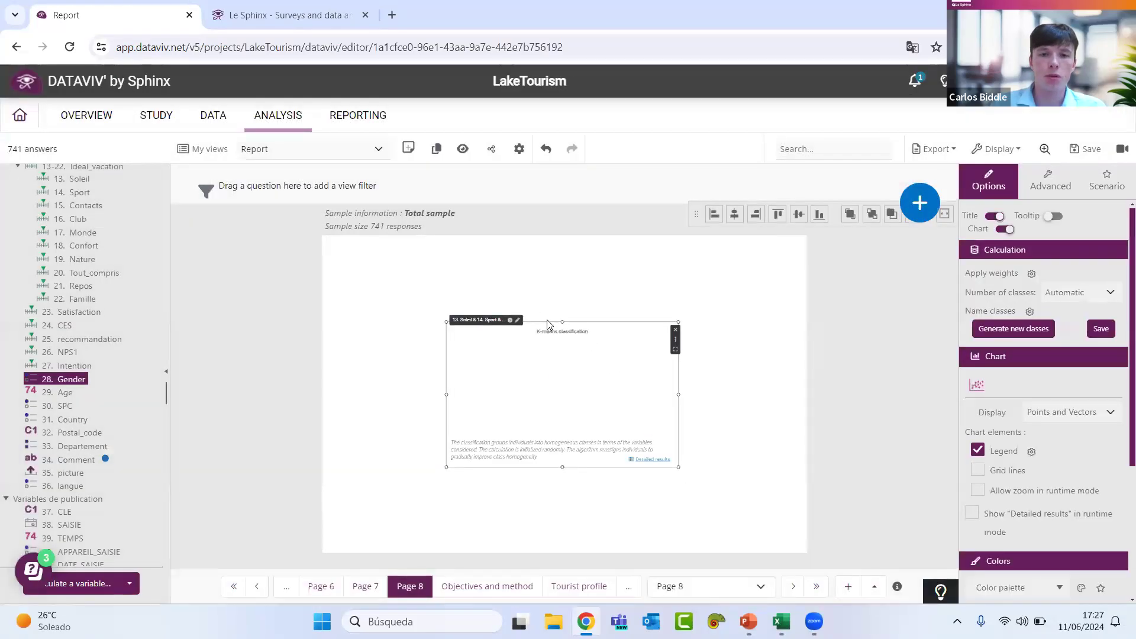
drag(558, 331, 433, 252)
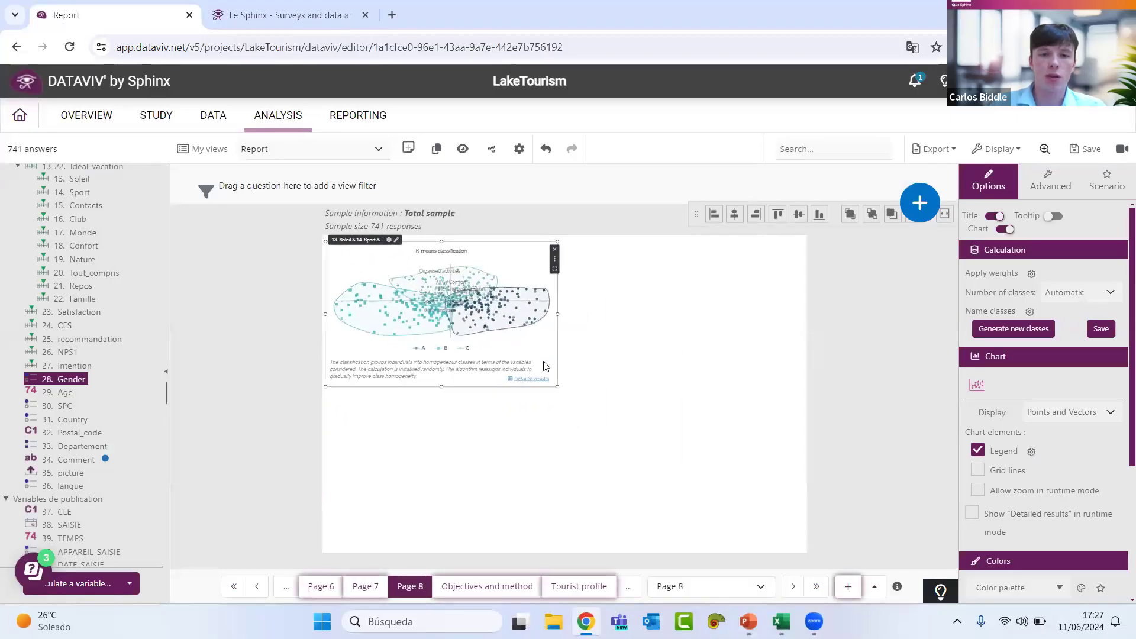
drag(557, 388, 802, 546)
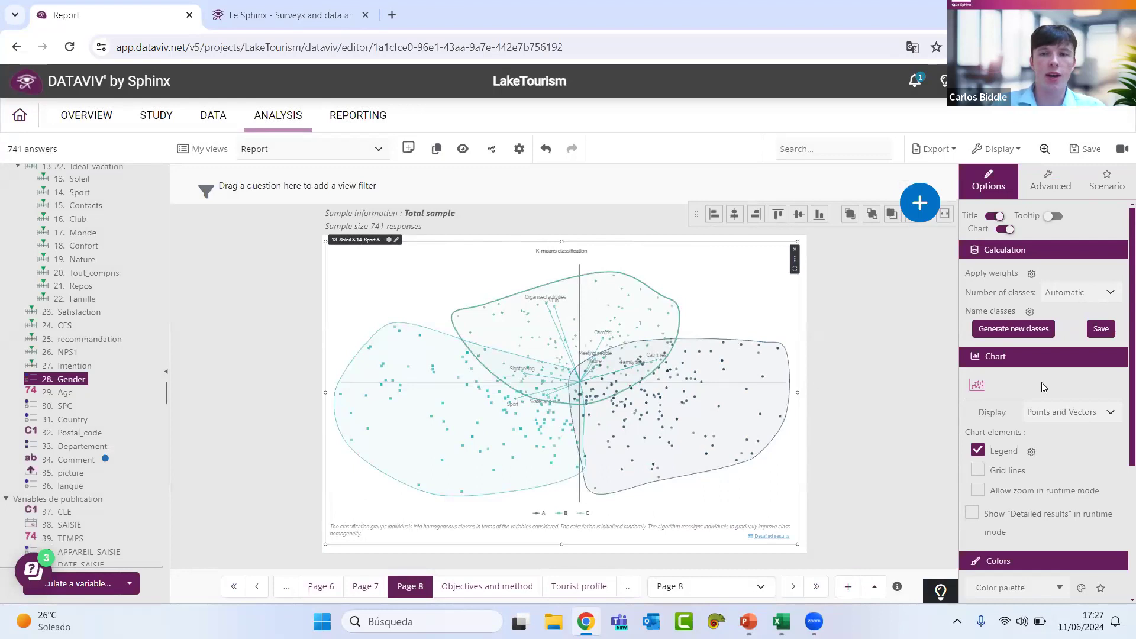
Step: Switch the K-Means number of classes to Fixed, trying 4 and settling on 3
click(1061, 294)
click(1065, 320)
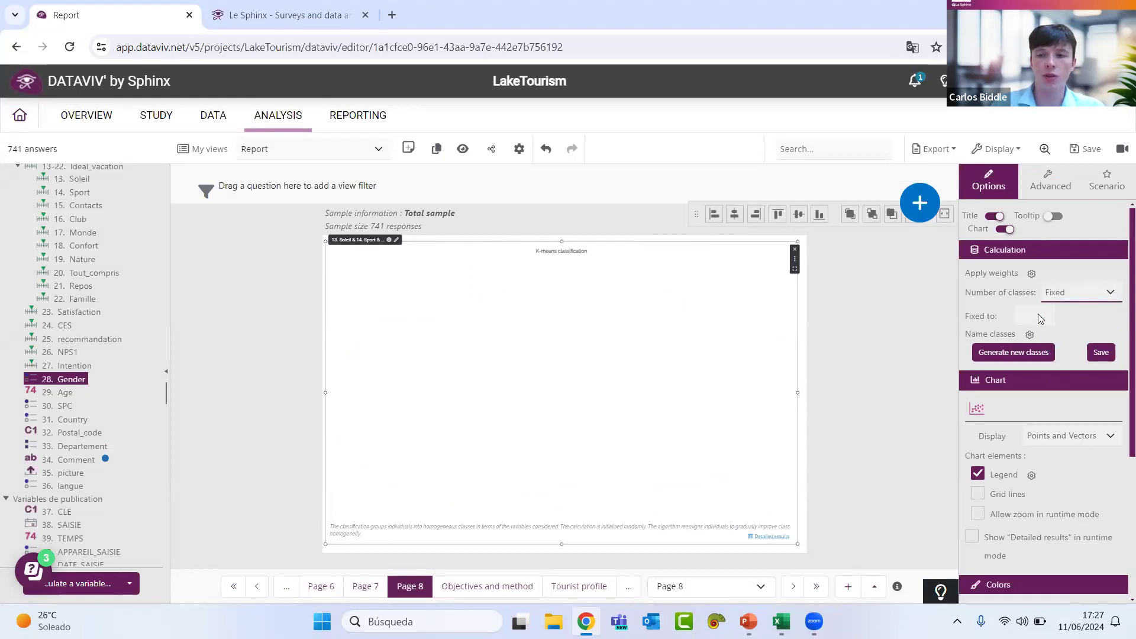
click(1039, 314)
text(4)
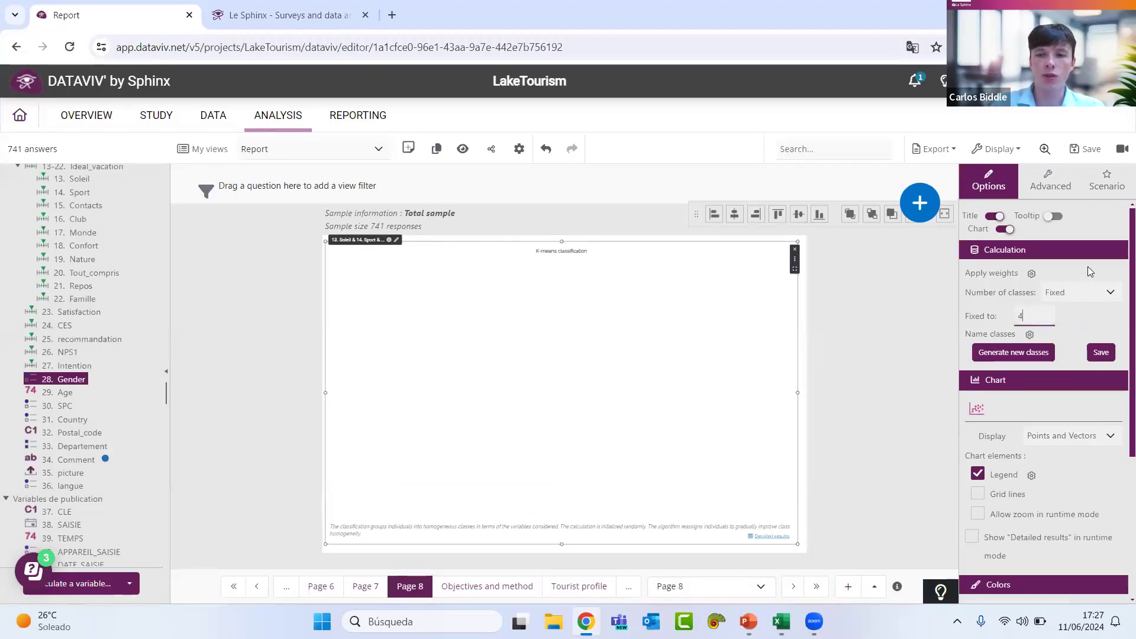
click(1037, 315)
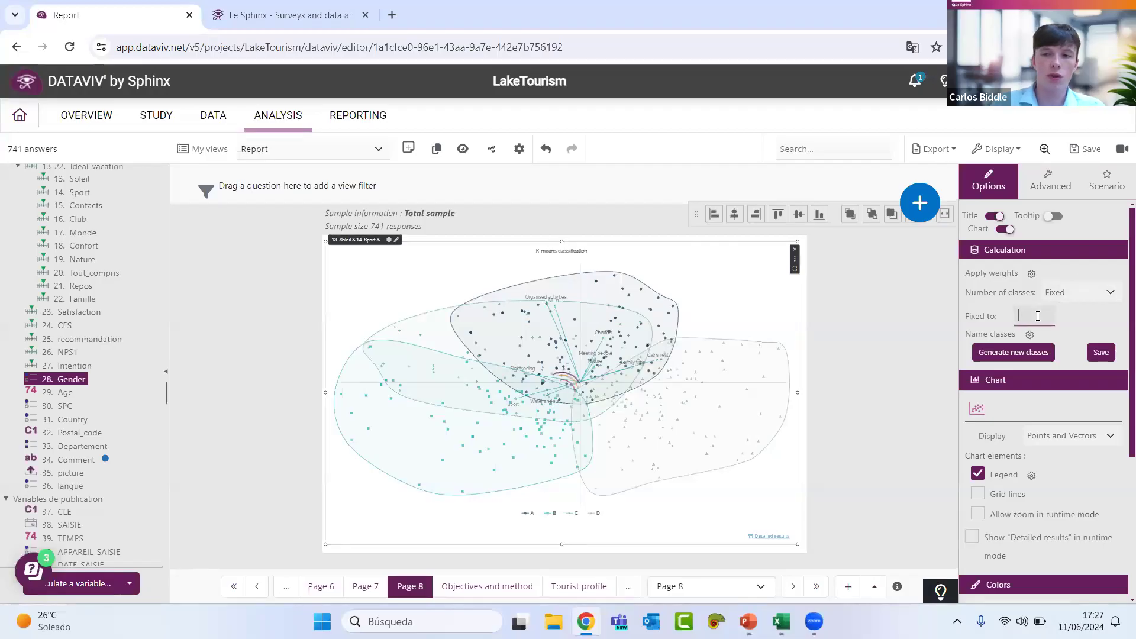
text(3)
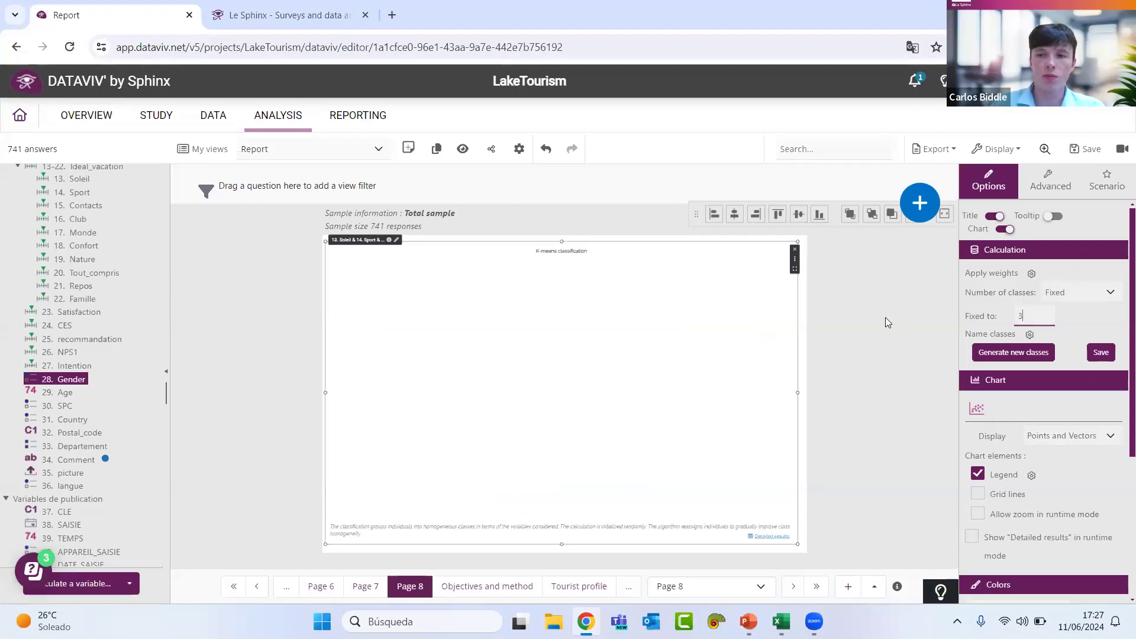
click(880, 318)
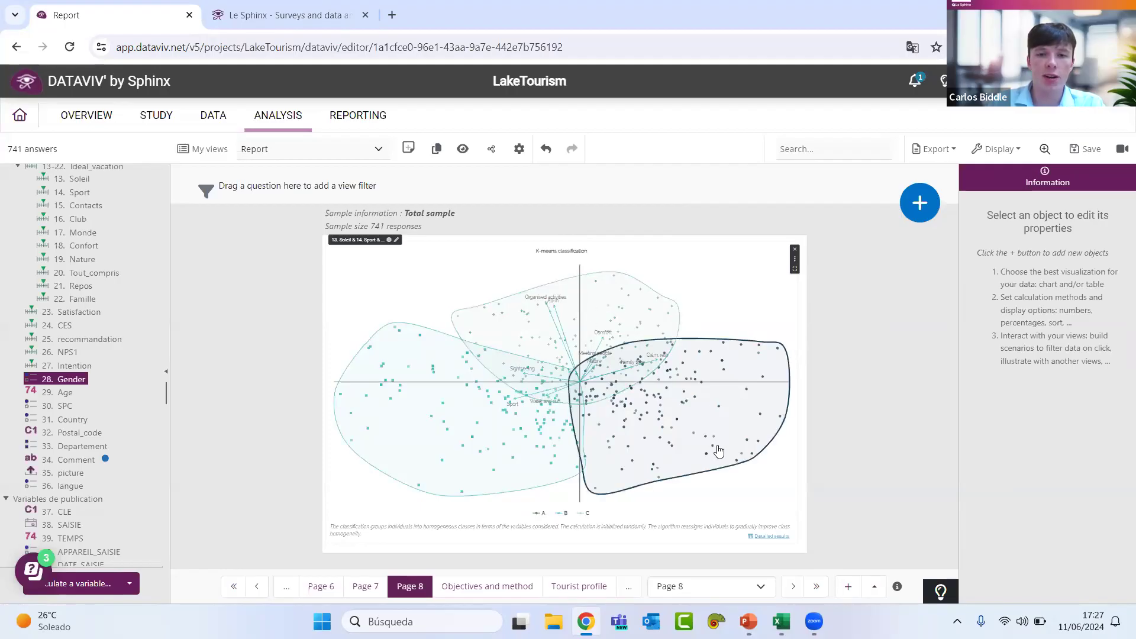
Step: Leave the stalled detailed results for app.dataviv.net without saving and reopen the Report view of the LakeTourism project
click(772, 538)
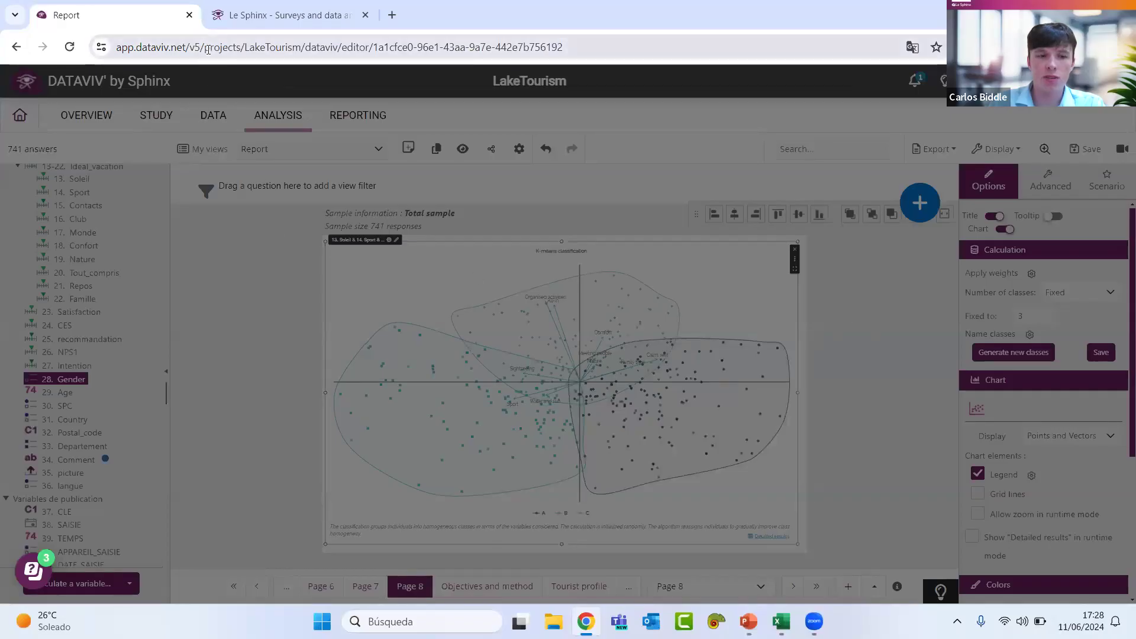
click(237, 48)
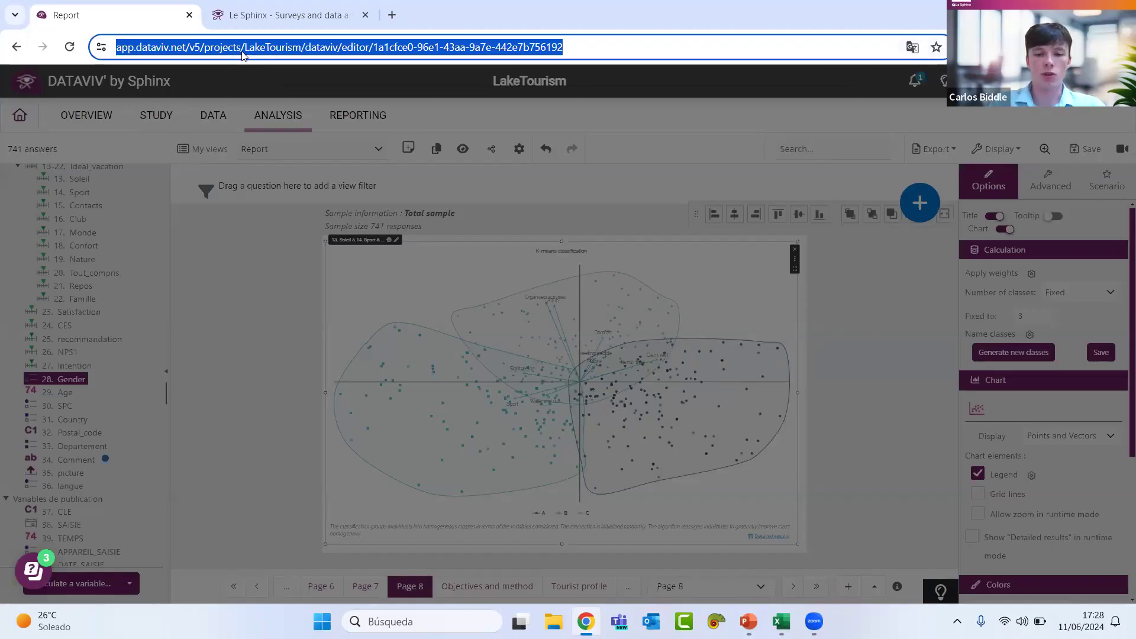
text(app)
key(Return)
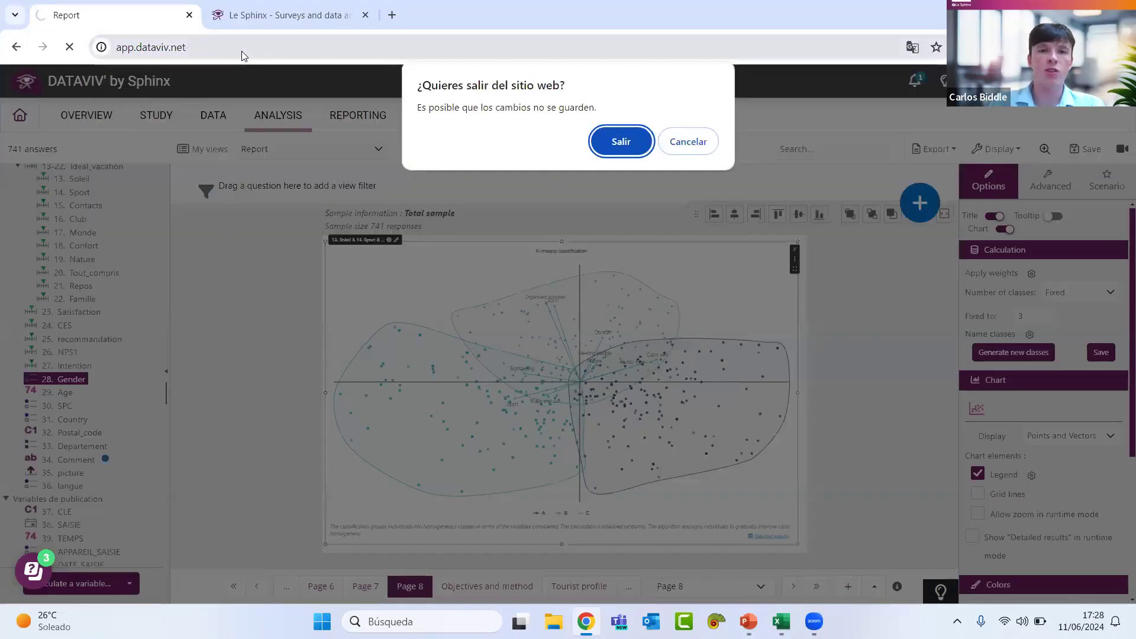
click(622, 142)
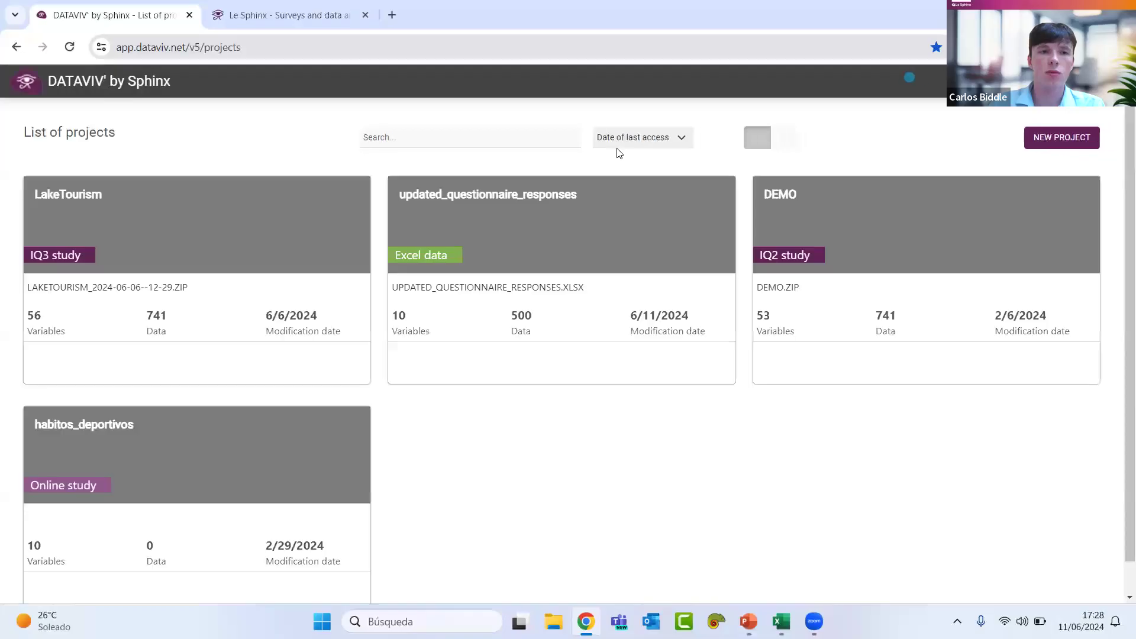
click(165, 245)
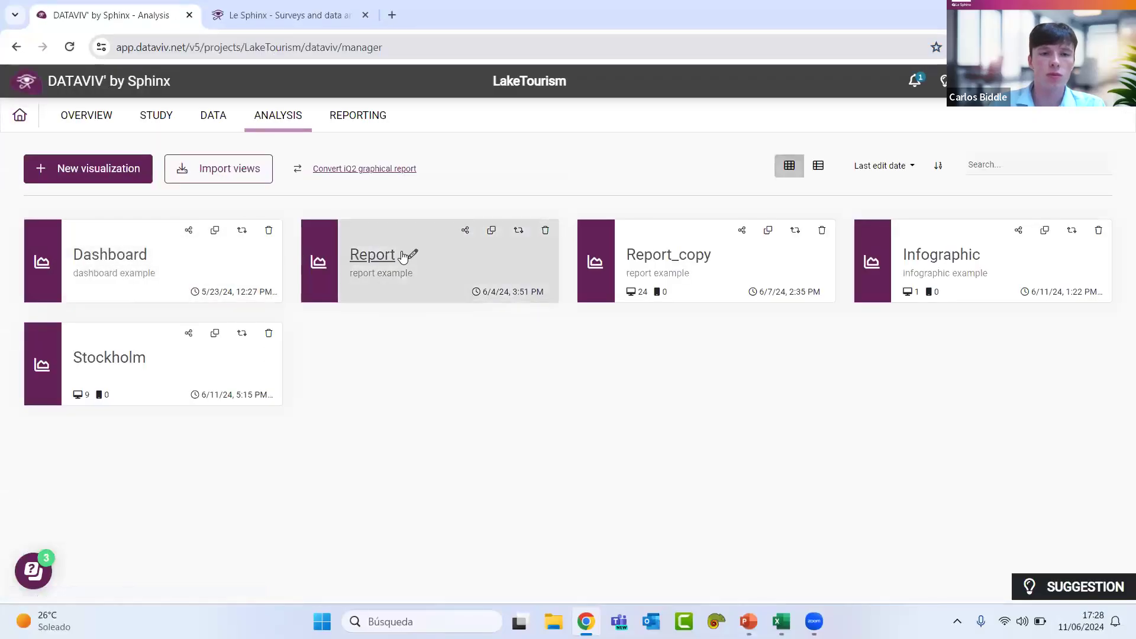
click(371, 258)
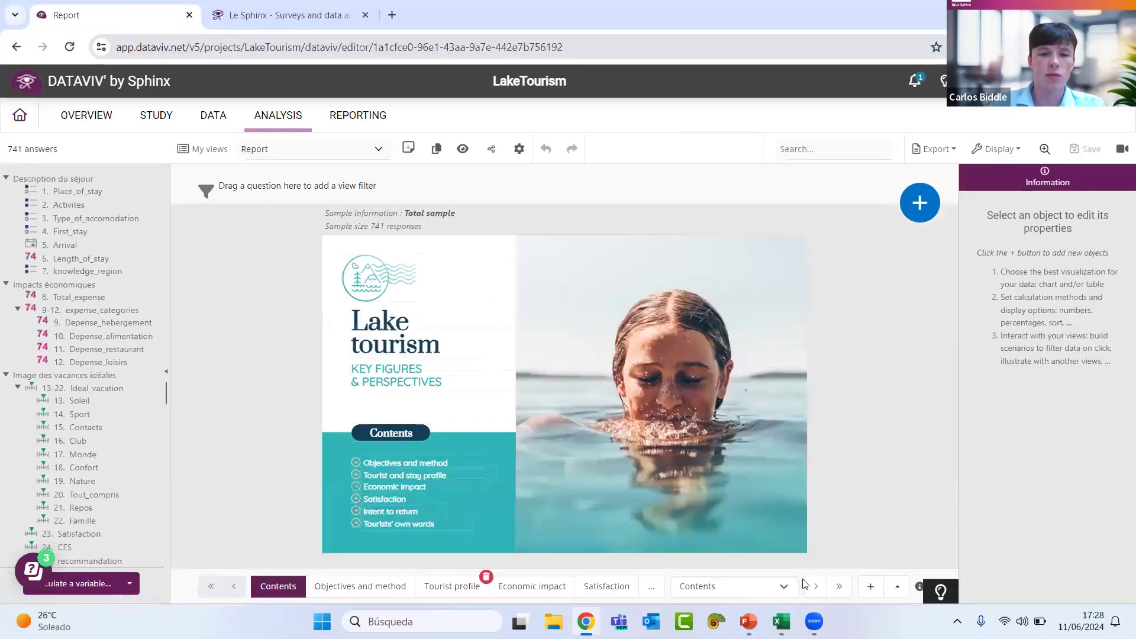
Step: Add a new page after Contents and insert a K-Means classification of all ten Ideal_vacation variables
click(869, 589)
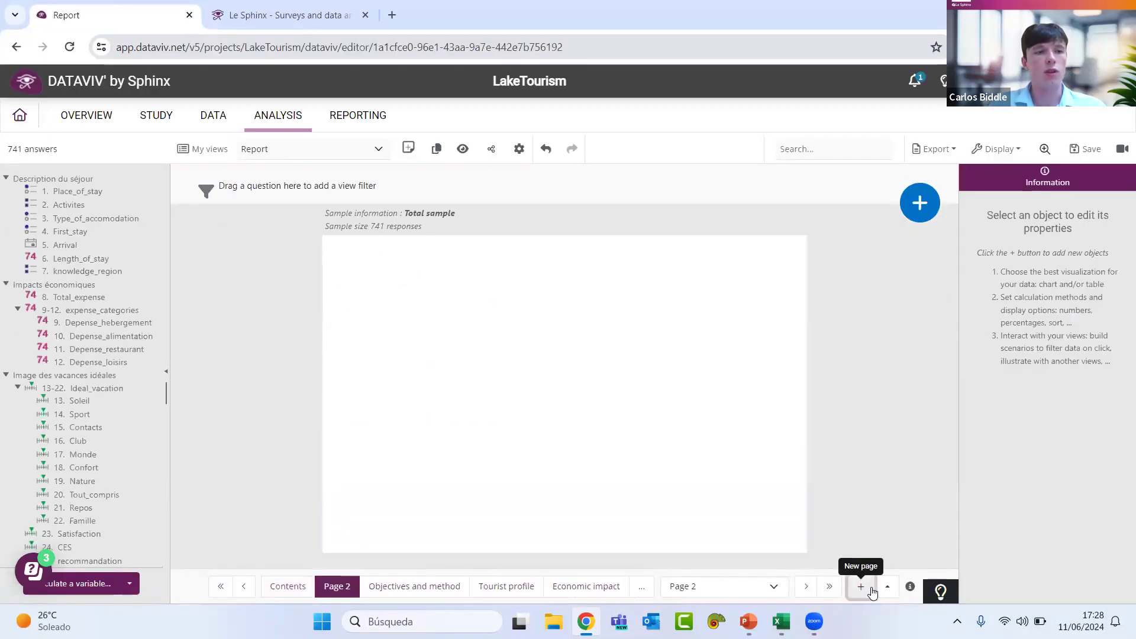
click(920, 198)
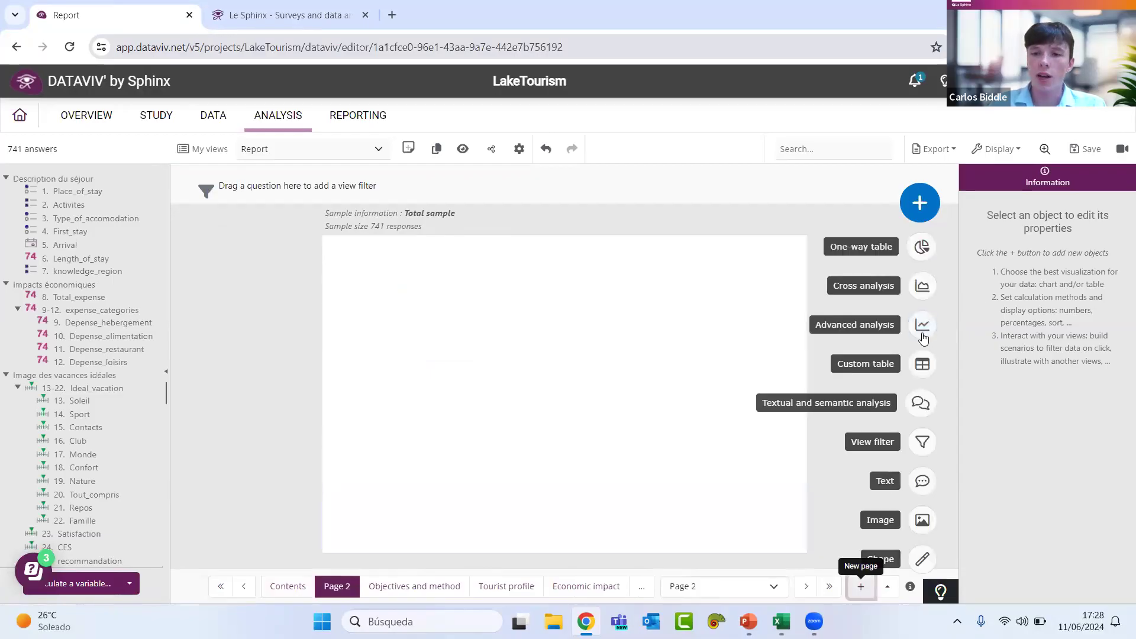
click(922, 331)
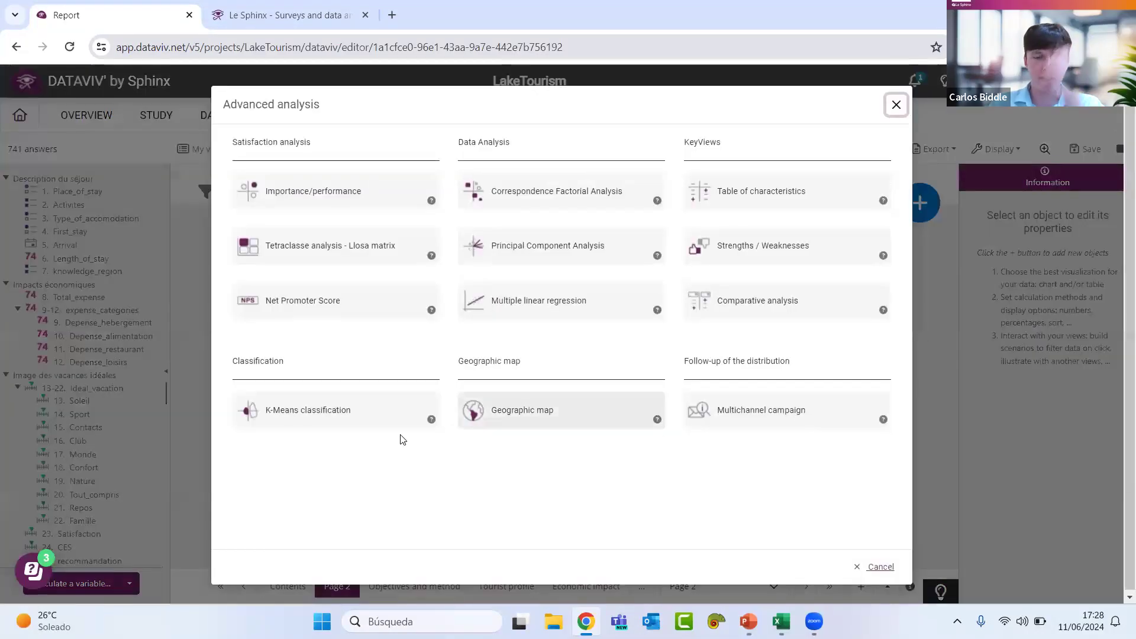
click(366, 424)
drag(324, 374, 676, 280)
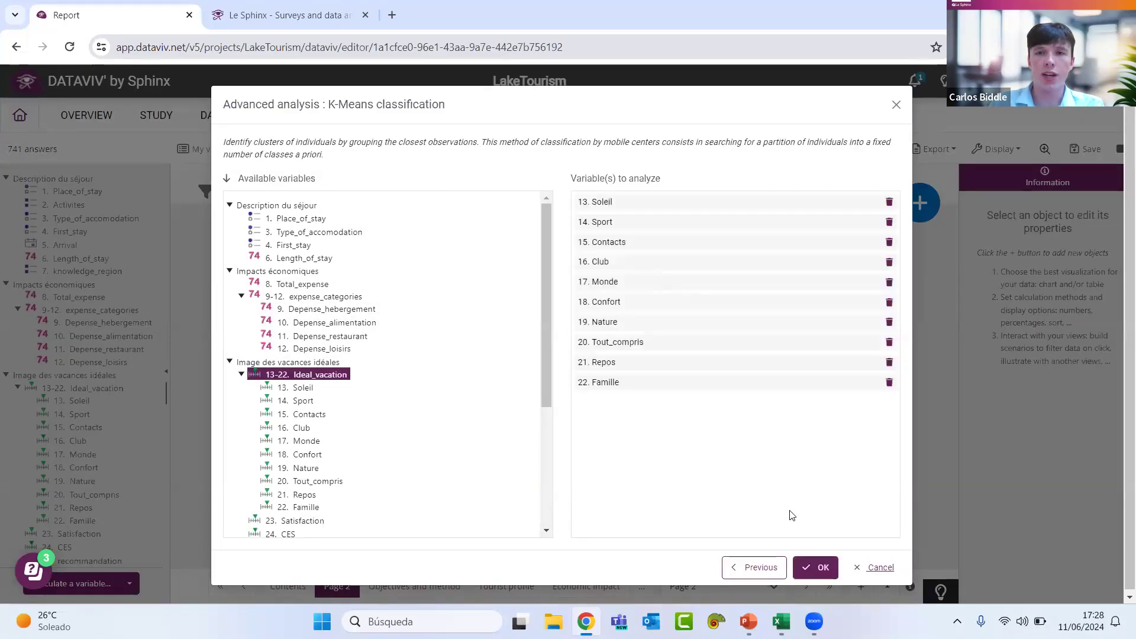
click(812, 568)
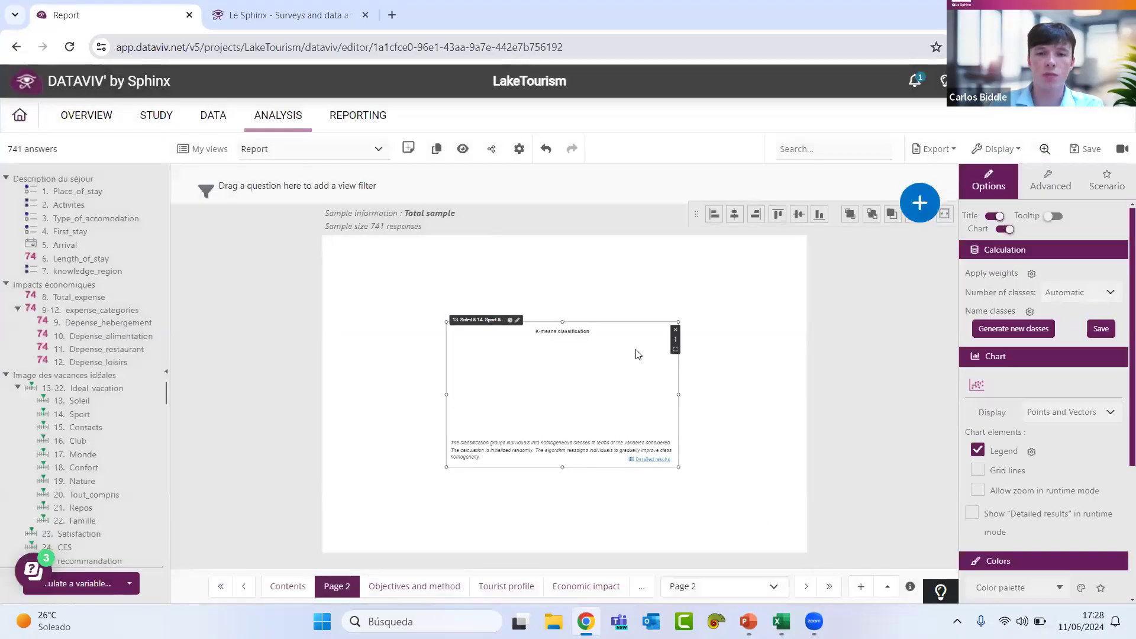
Step: Move the K-Means chart to the page's upper-left corner and enlarge it to cover the page
drag(648, 343, 533, 268)
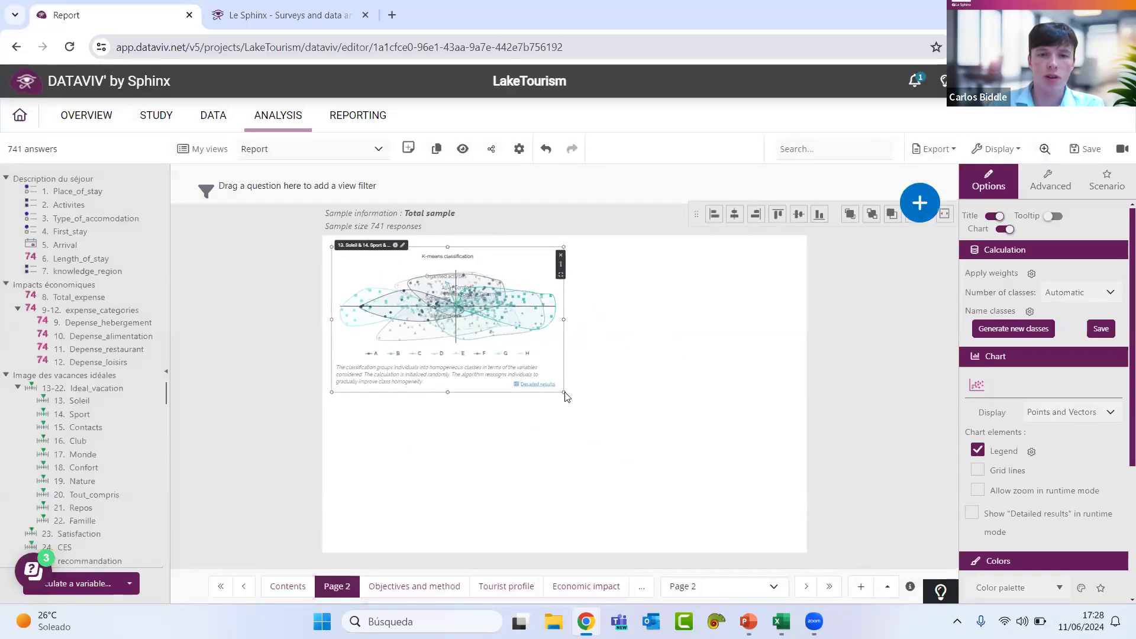
drag(564, 392, 792, 545)
click(885, 432)
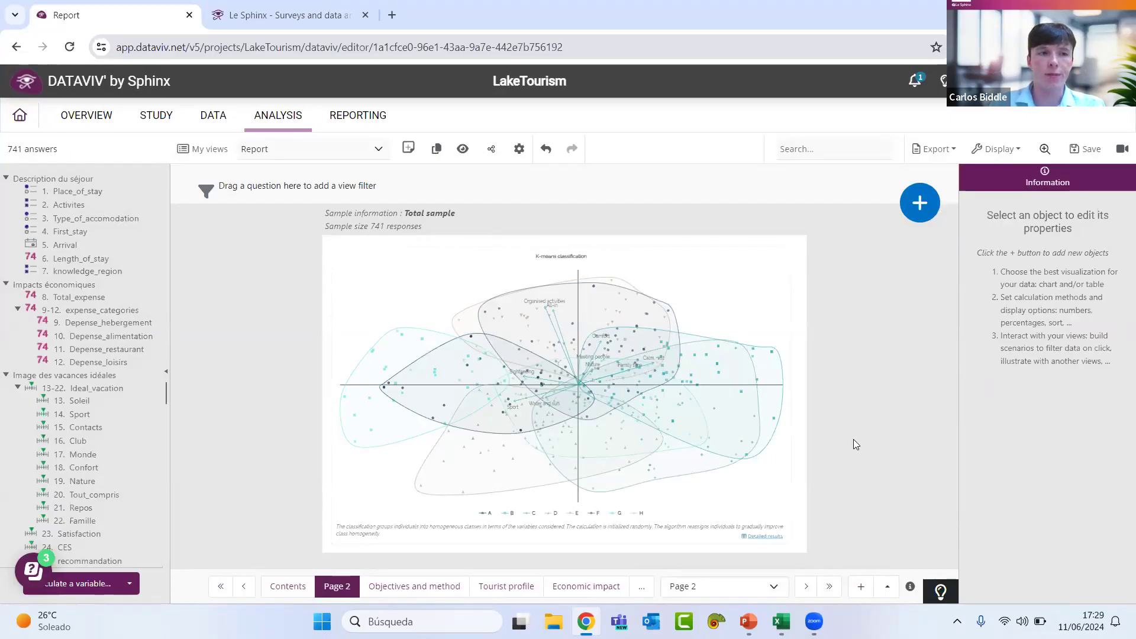
Step: Examine the class naming options of the K-Means chart and look for the Classes_Kmeans variable among the questions
click(732, 376)
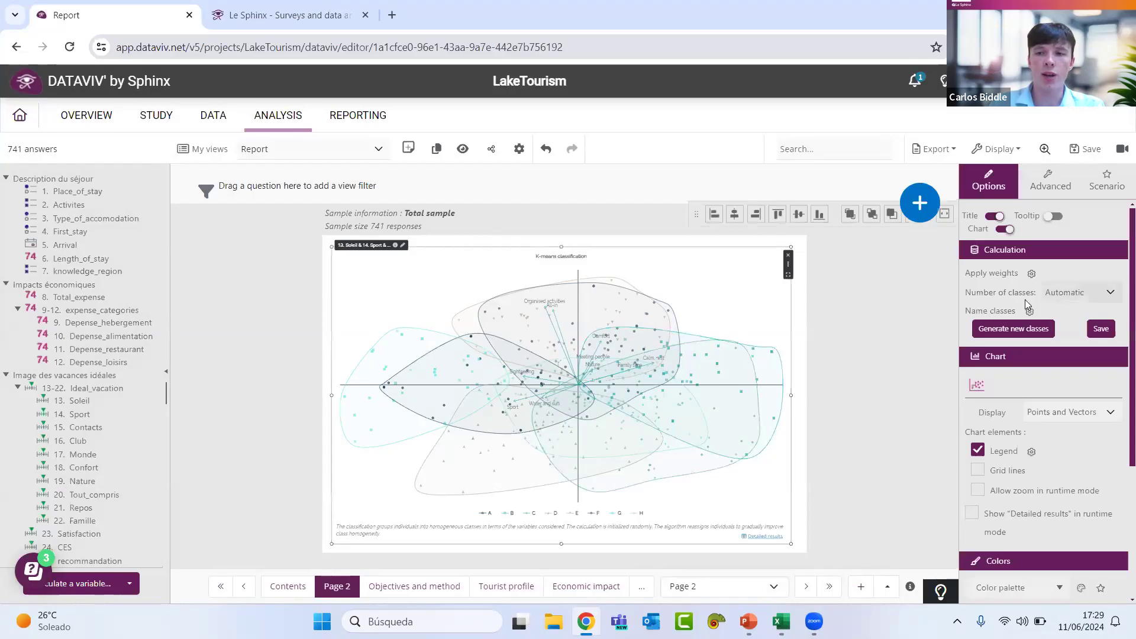
click(1030, 312)
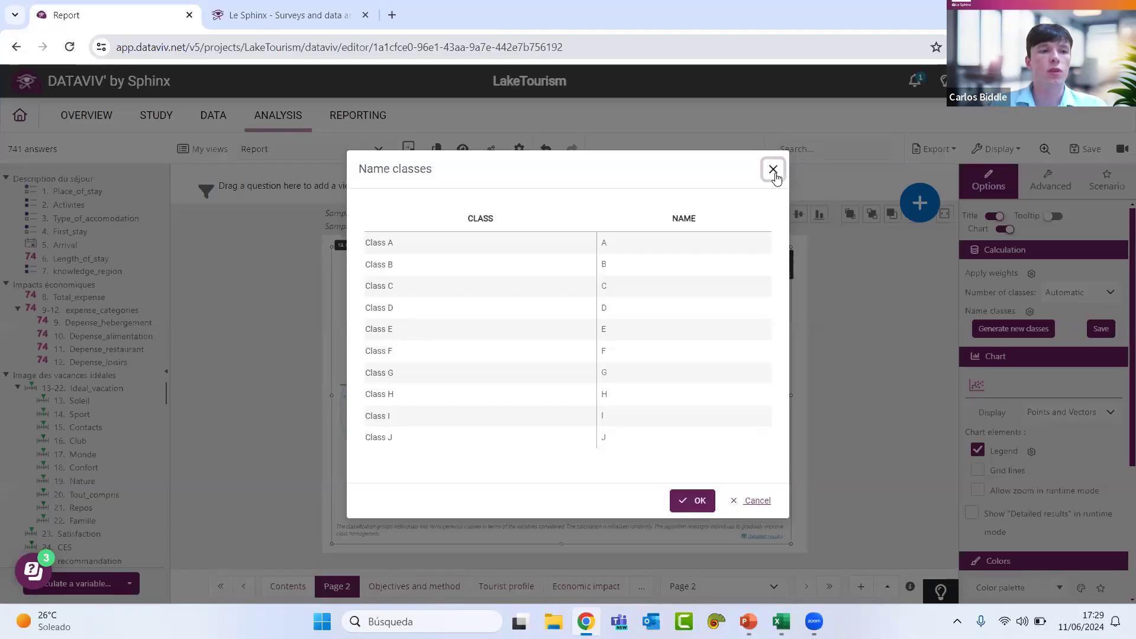
click(774, 170)
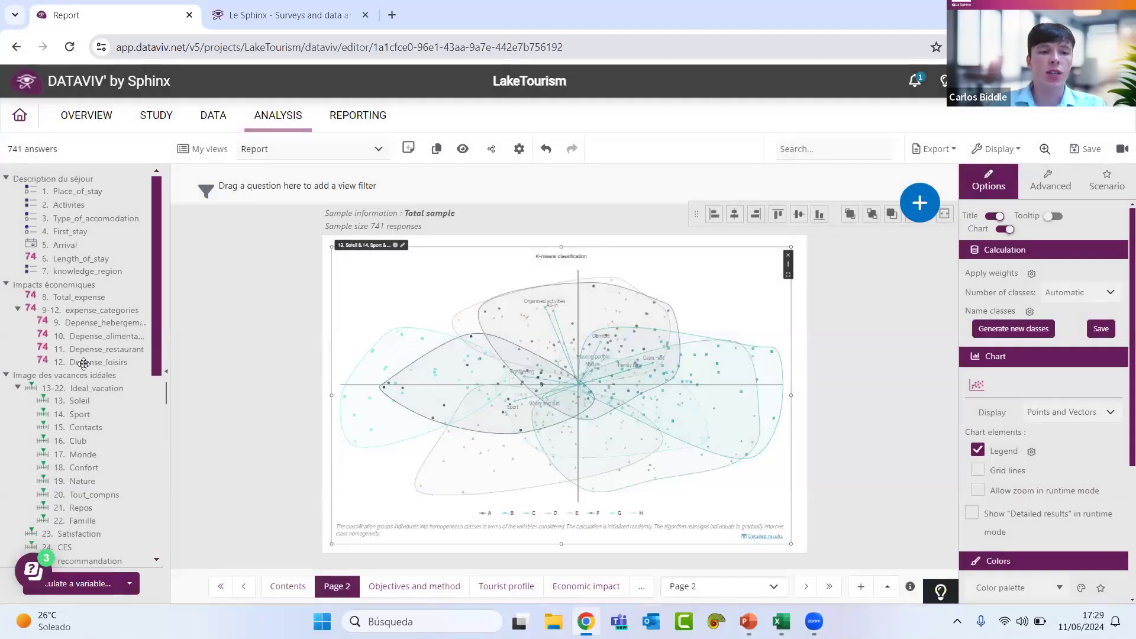
scroll(83, 368, down, 6)
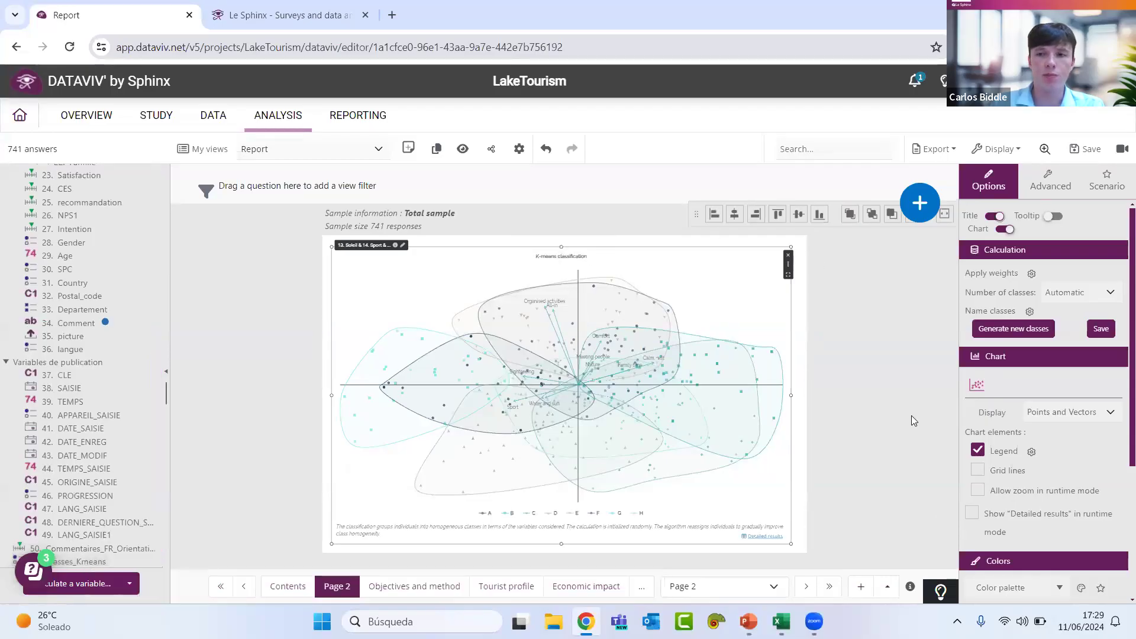
Step: Add a new page after Page 2 and start a KeyViews Table of characteristics with Classes_Kmeans as the variable to be characterized
click(861, 586)
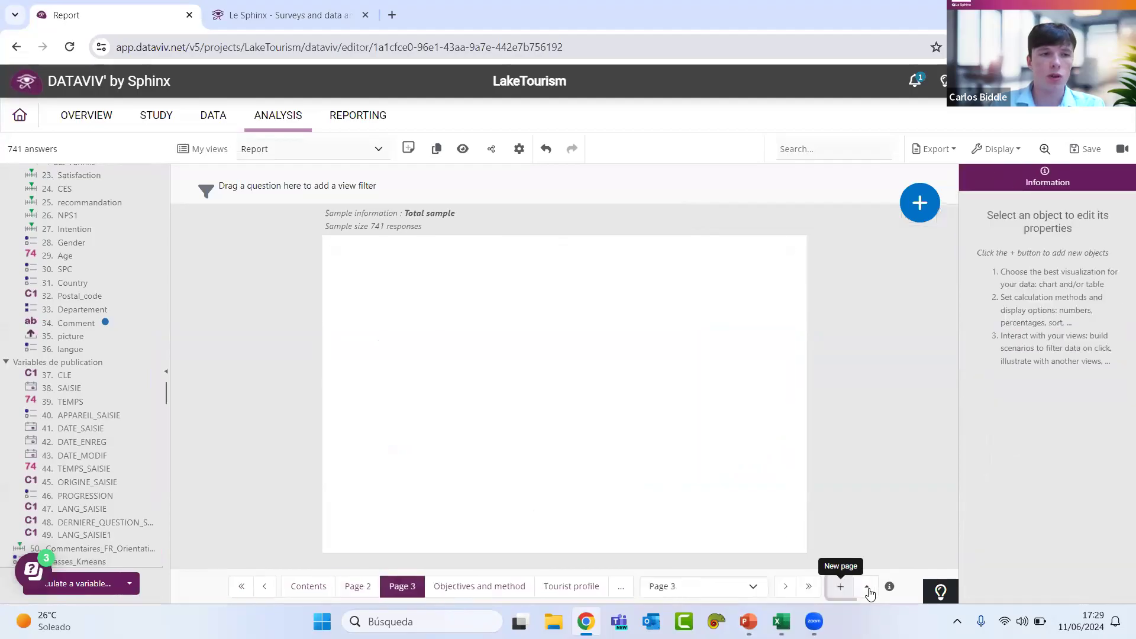
click(920, 203)
click(919, 320)
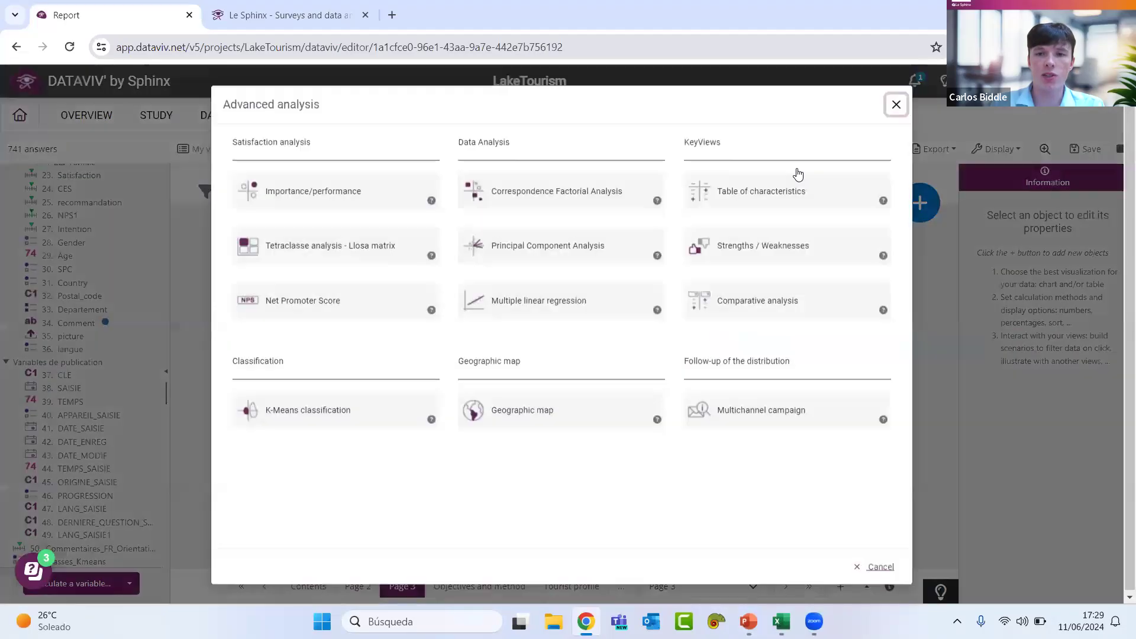
double_click(714, 140)
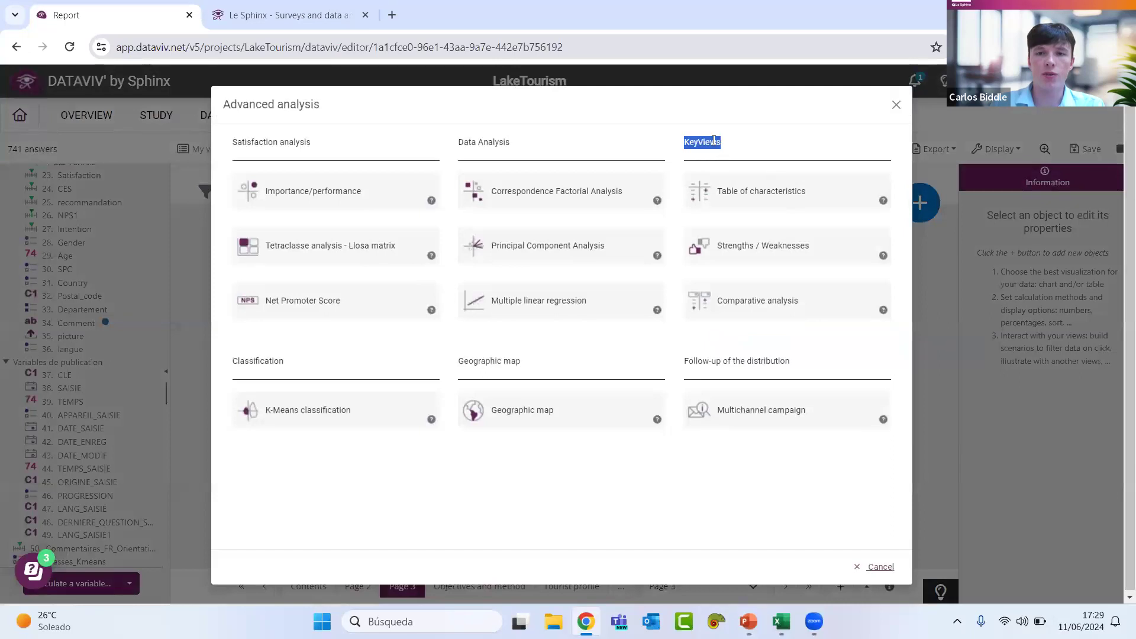
click(778, 198)
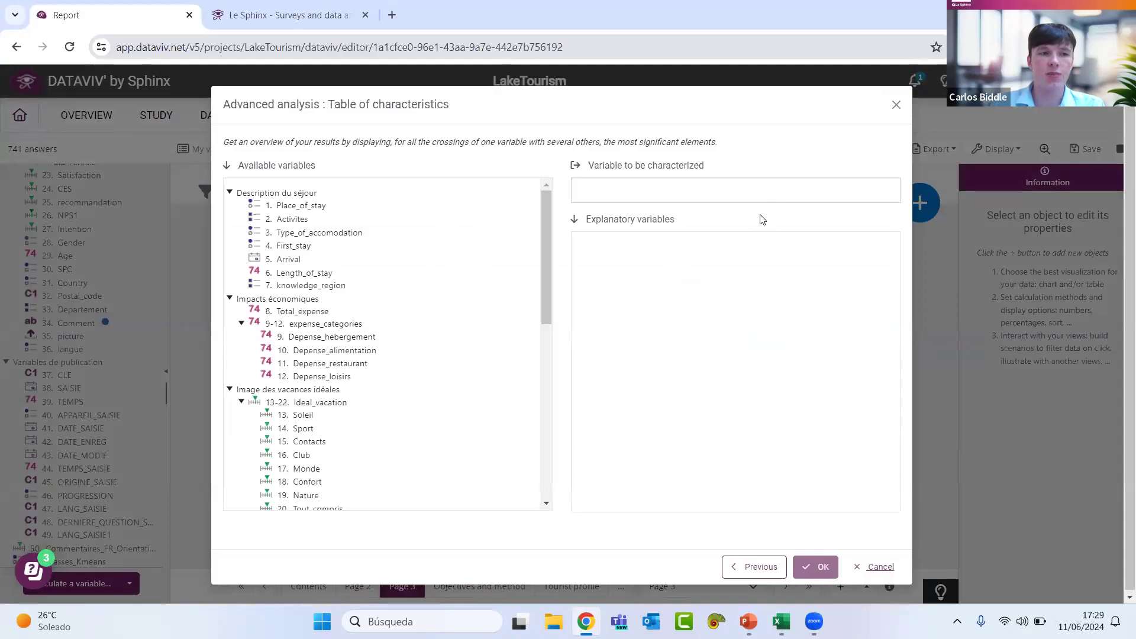
scroll(343, 388, down, 7)
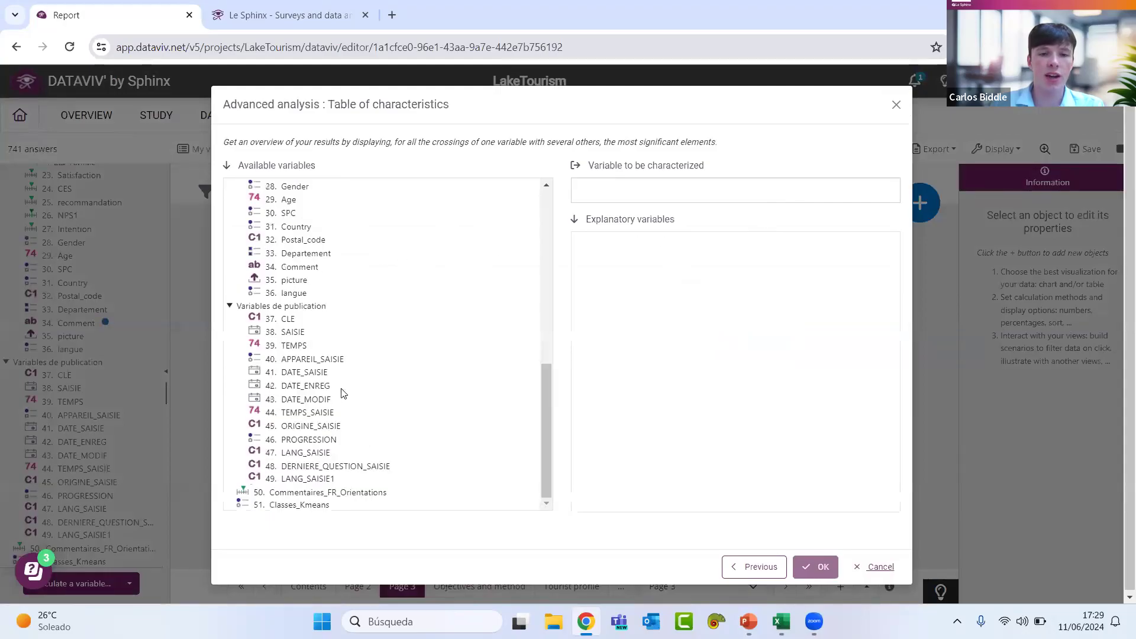
drag(307, 502, 660, 193)
Step: Use Activites, Type_of_accomodation, Gender, Age and SPC as explanatory variables and enlarge the inserted table to cover the page
scroll(473, 306, up, 5)
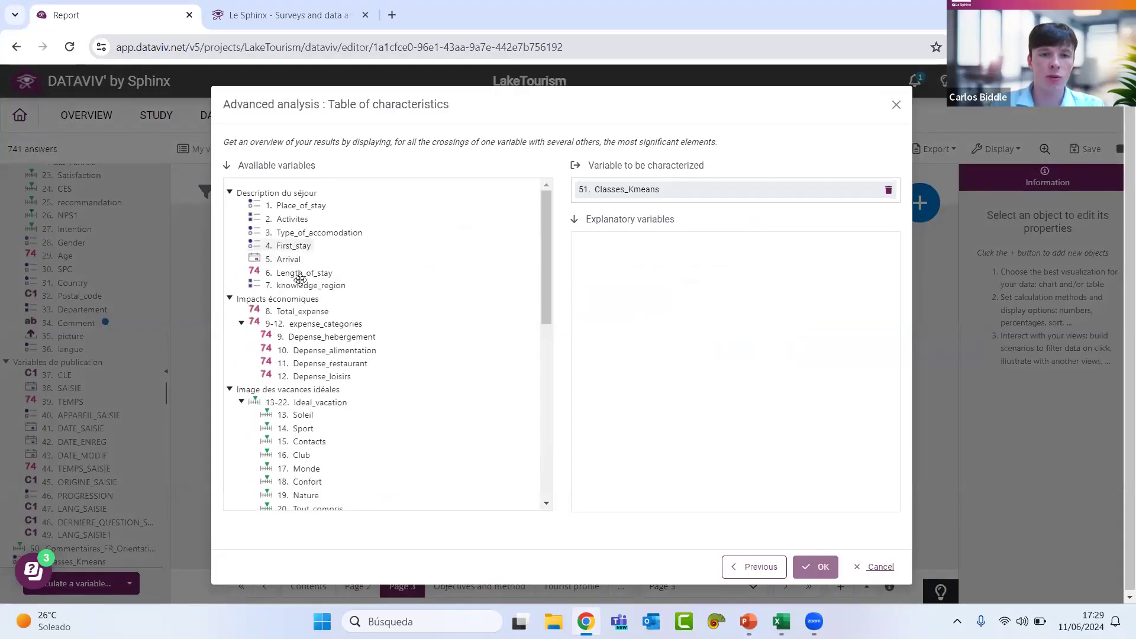
drag(294, 220, 740, 276)
drag(332, 233, 675, 317)
scroll(335, 304, down, 5)
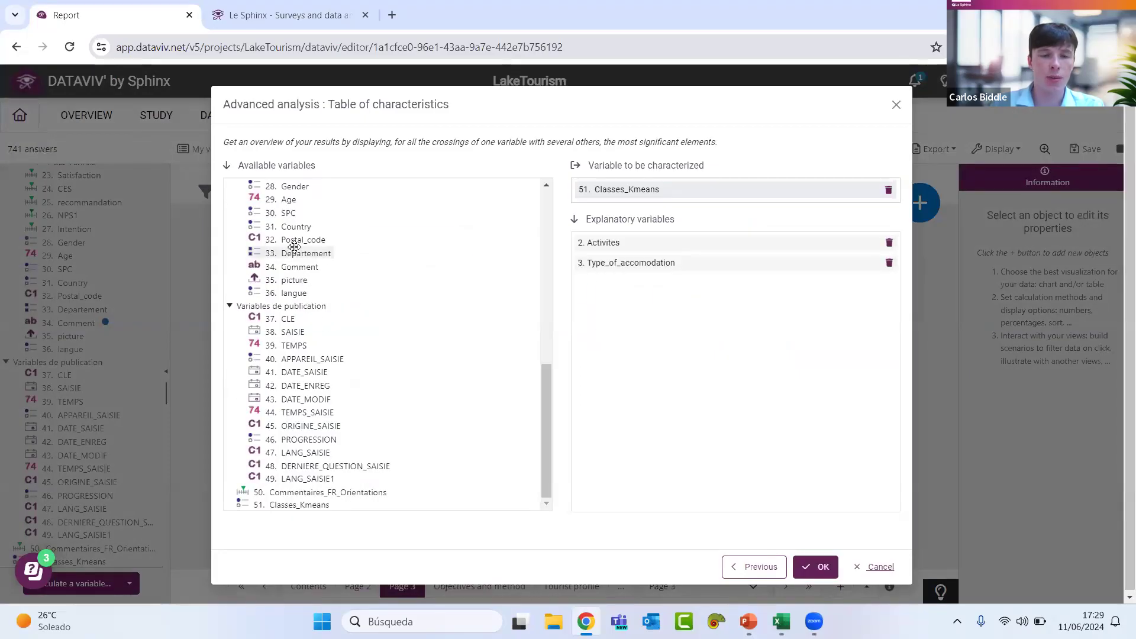
scroll(296, 248, up, 3)
drag(295, 261, 614, 331)
drag(282, 286, 597, 354)
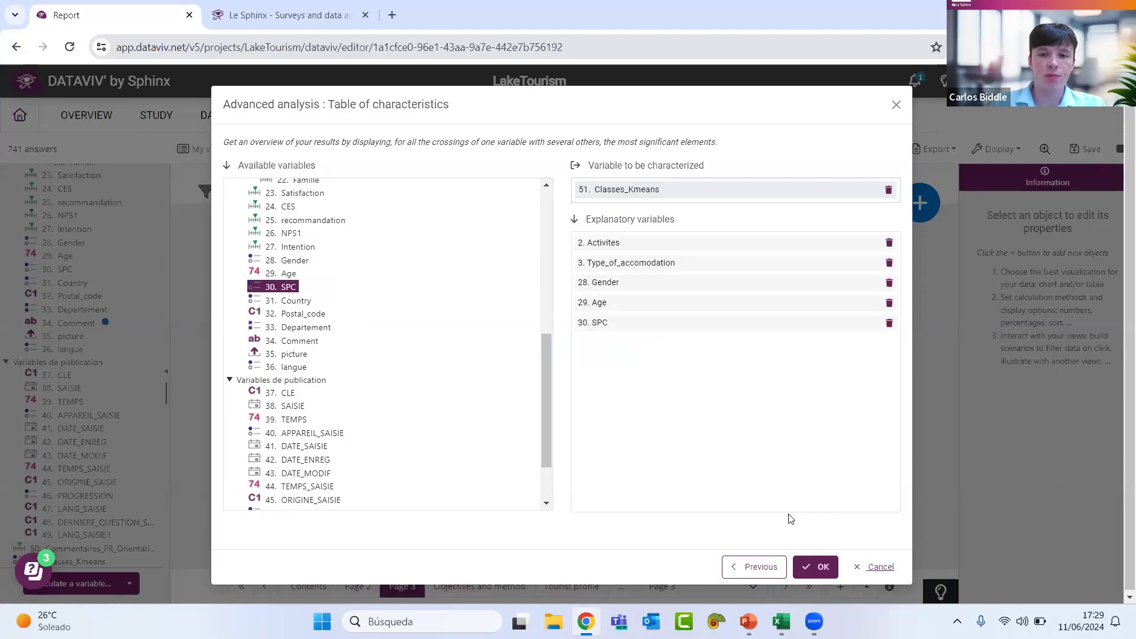
click(808, 567)
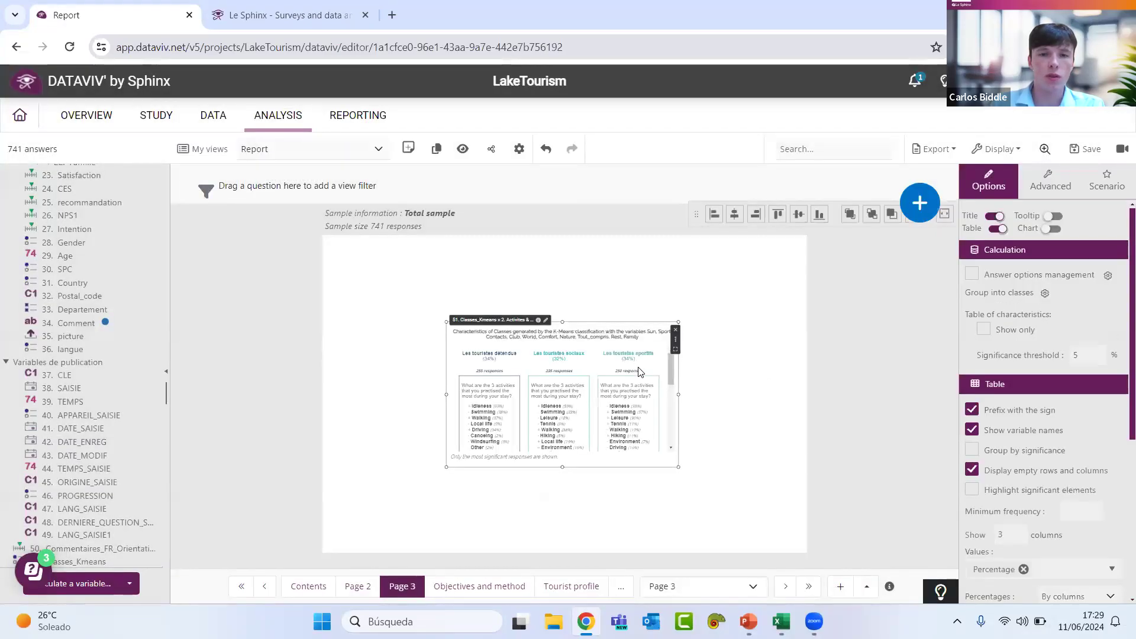
drag(640, 362, 522, 281)
drag(560, 386, 802, 556)
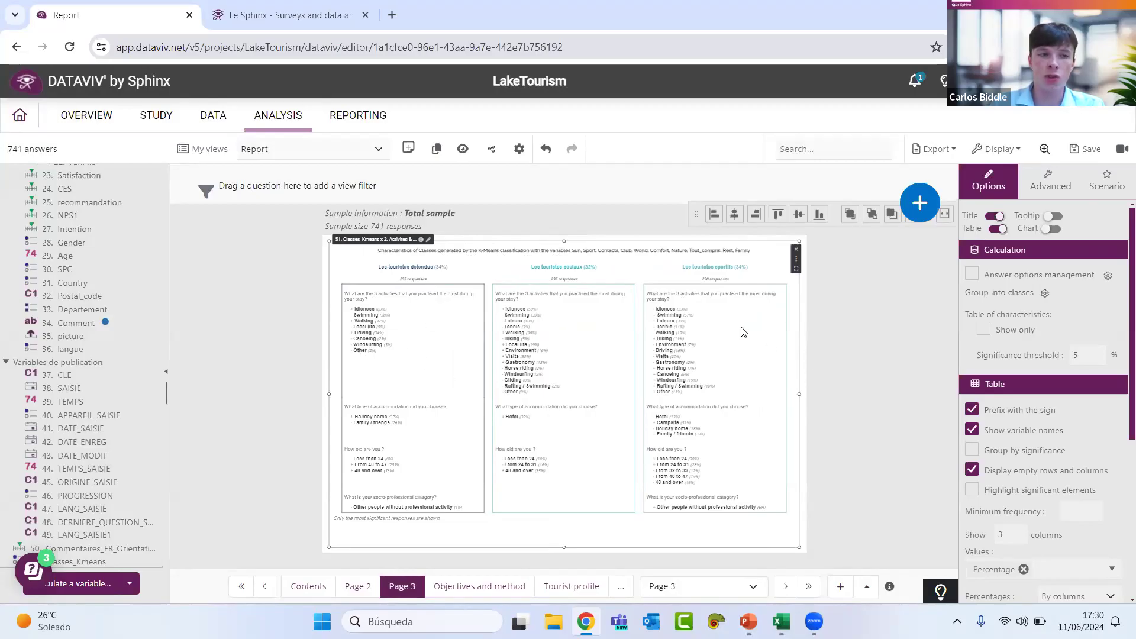
Step: Add a new page after Page 3 with a Principal Component Analysis of the four expense_categories variables, enlarged to fill the page
click(839, 587)
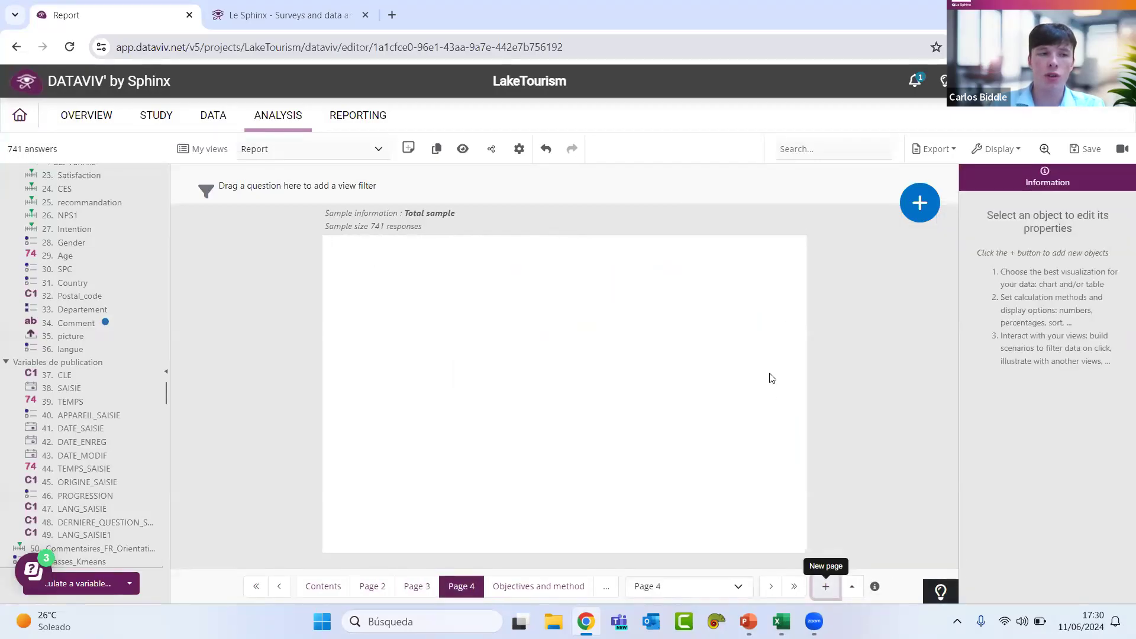
click(917, 206)
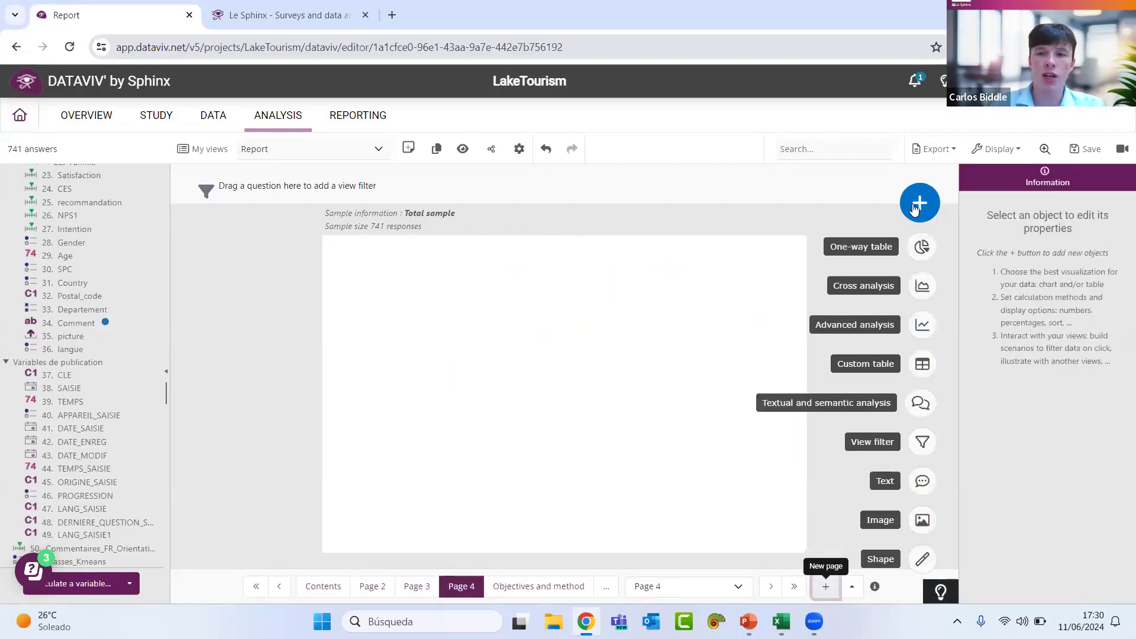
click(919, 321)
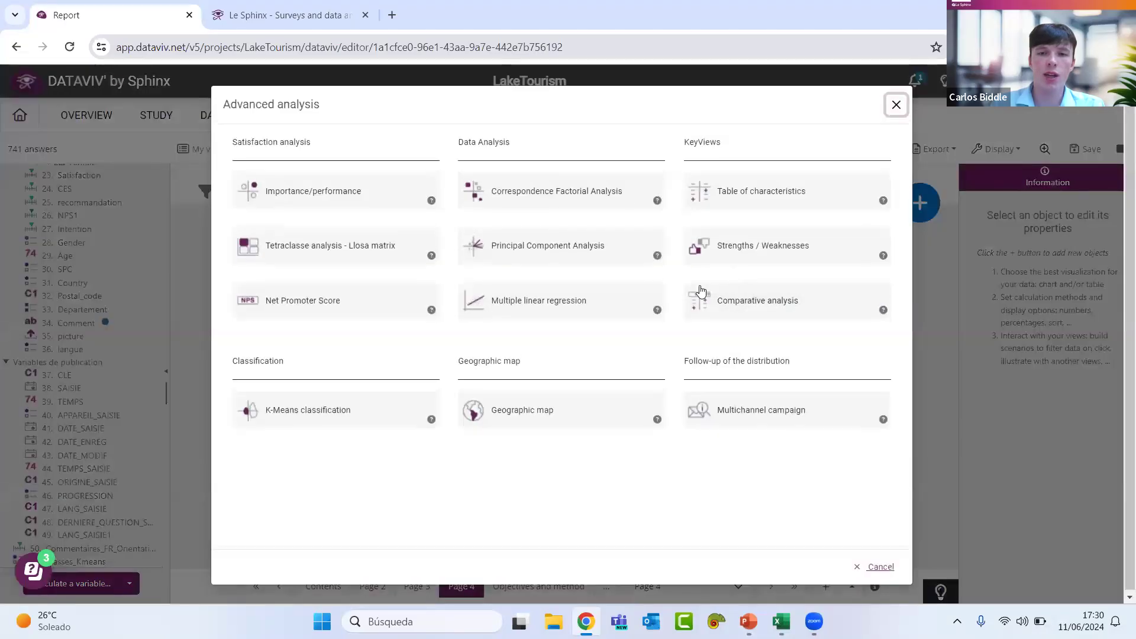
click(557, 256)
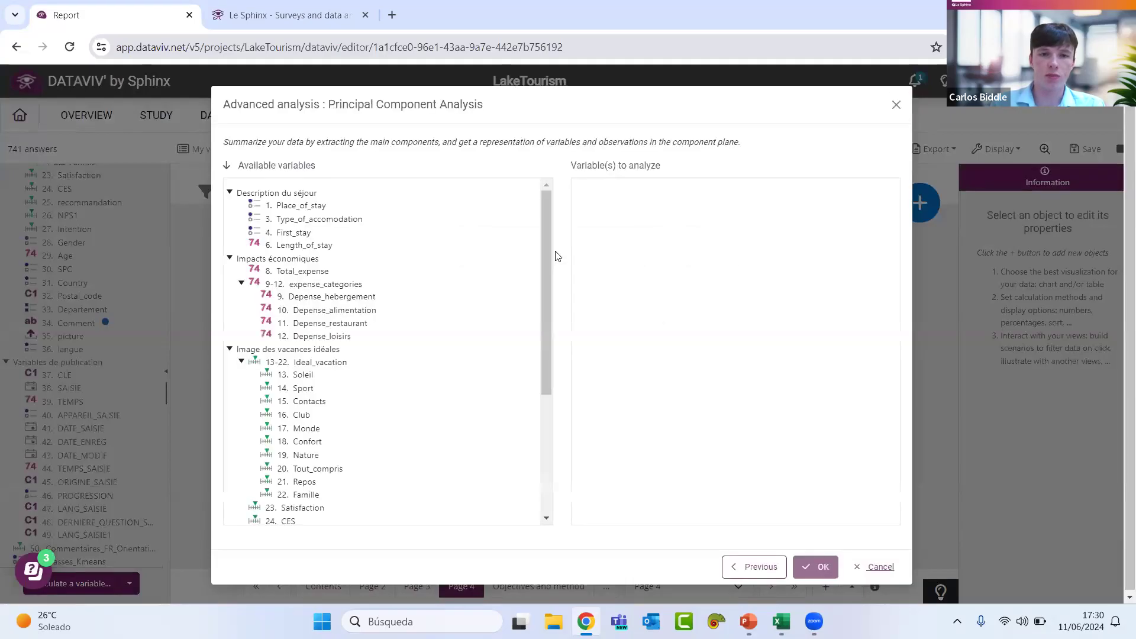
drag(280, 278, 669, 257)
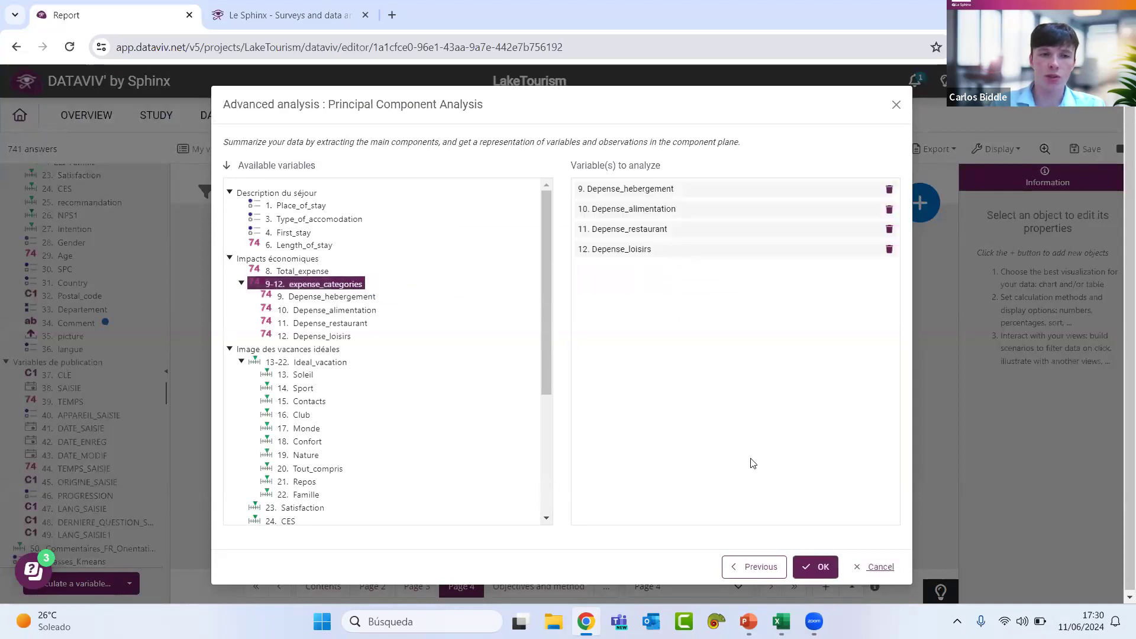
click(820, 567)
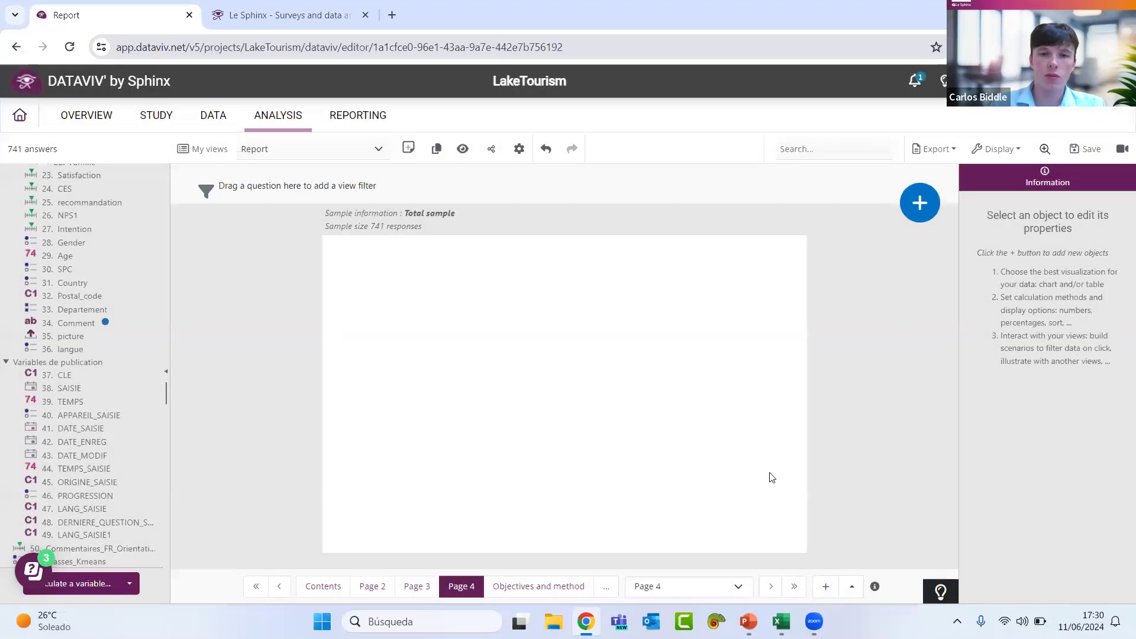
drag(641, 342, 525, 261)
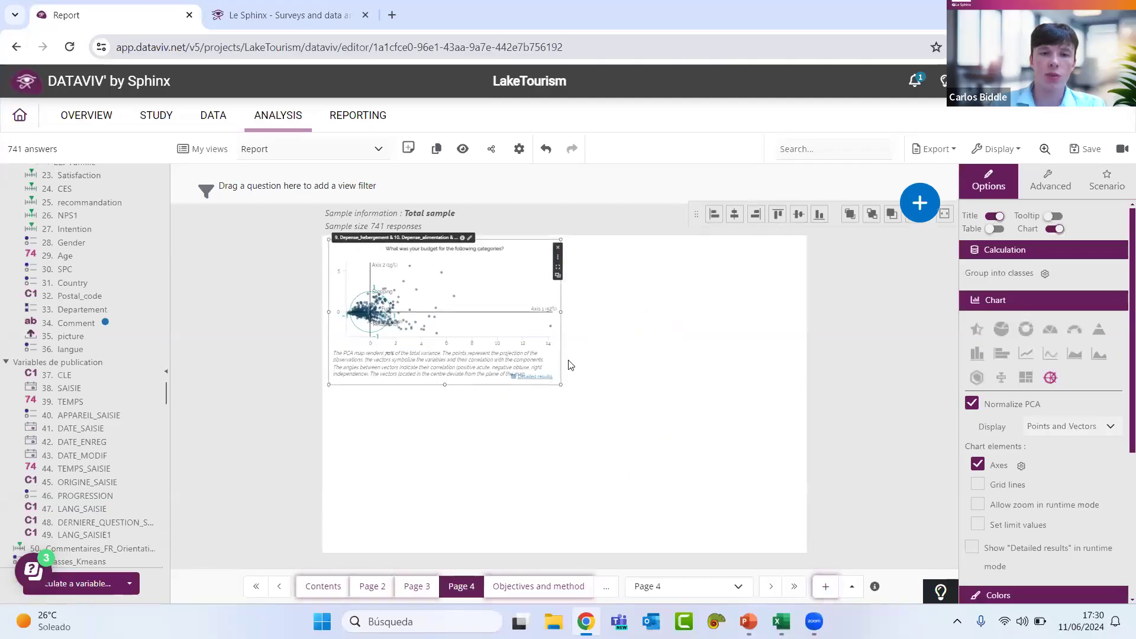
drag(560, 385, 787, 541)
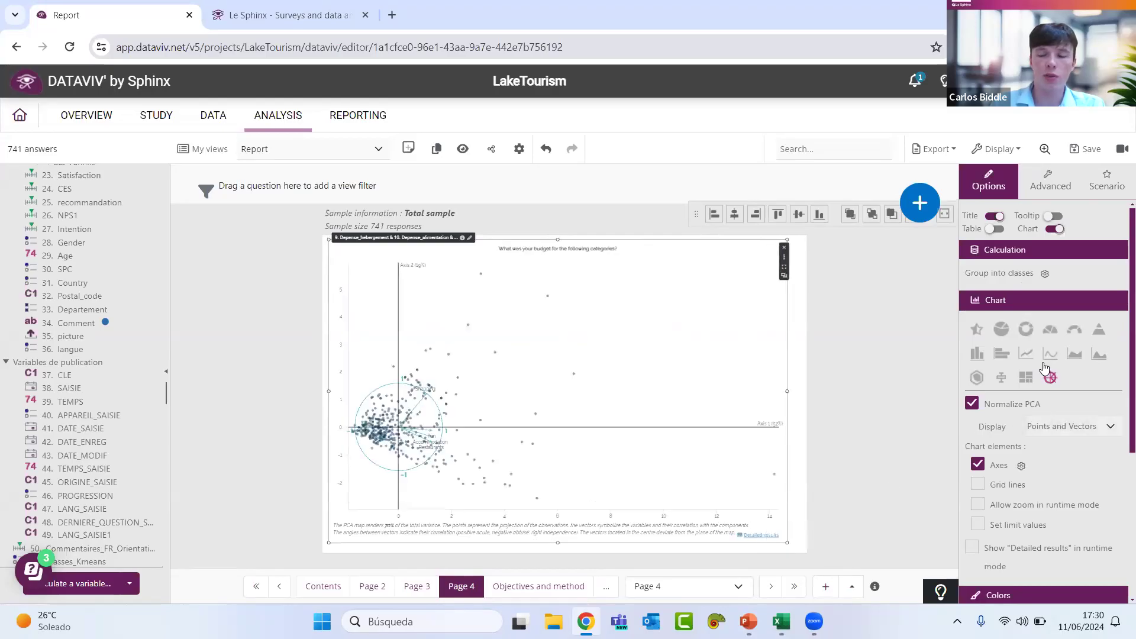
Step: Try the Points display on the Principal Component Analysis chart and set it to Vectors
scroll(1051, 403, down, 2)
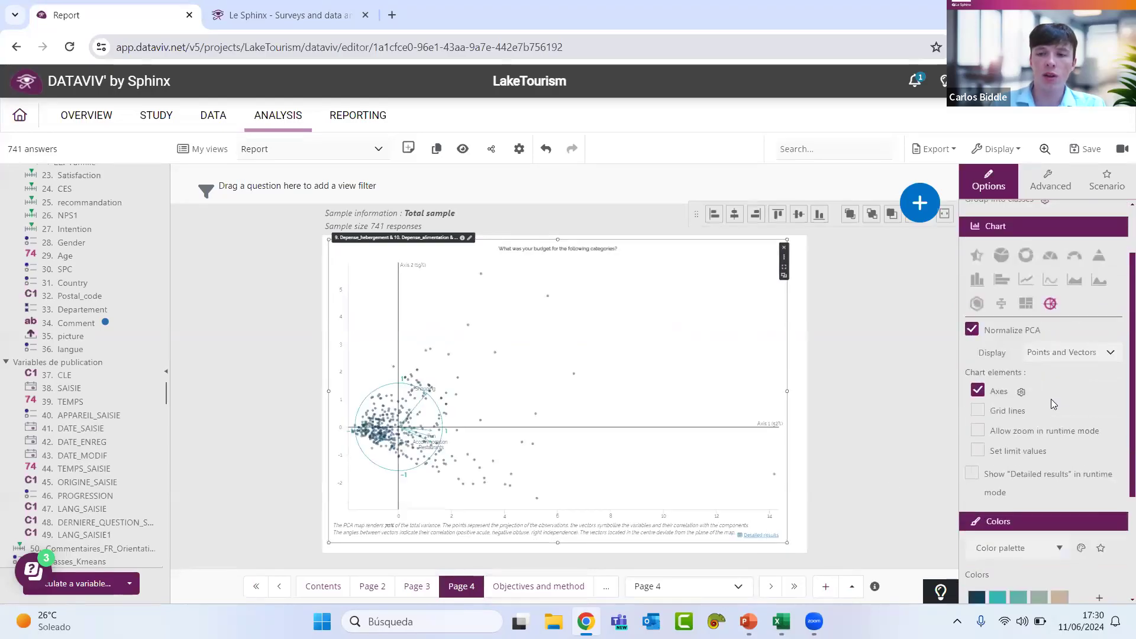
scroll(1051, 402, up, 2)
click(1065, 429)
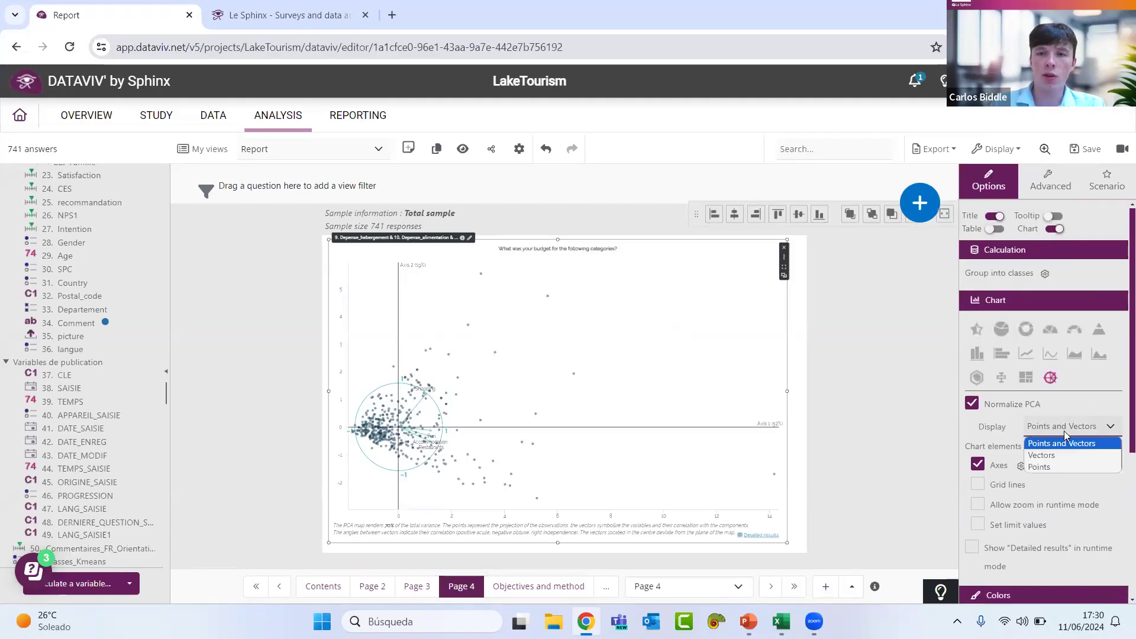
click(1056, 467)
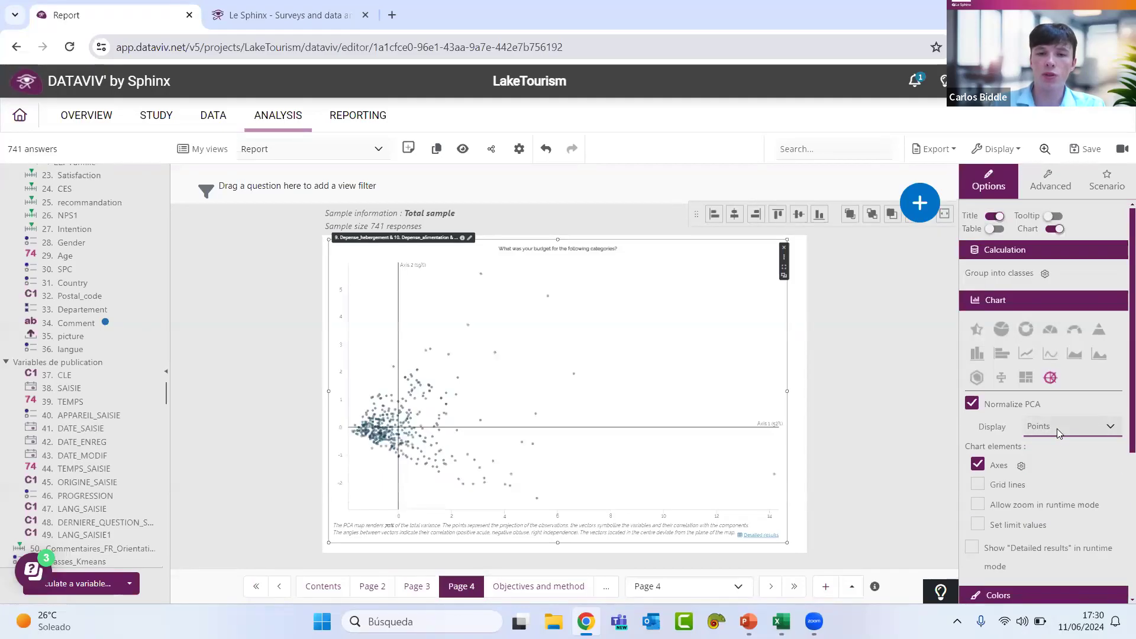
click(1057, 429)
click(1060, 455)
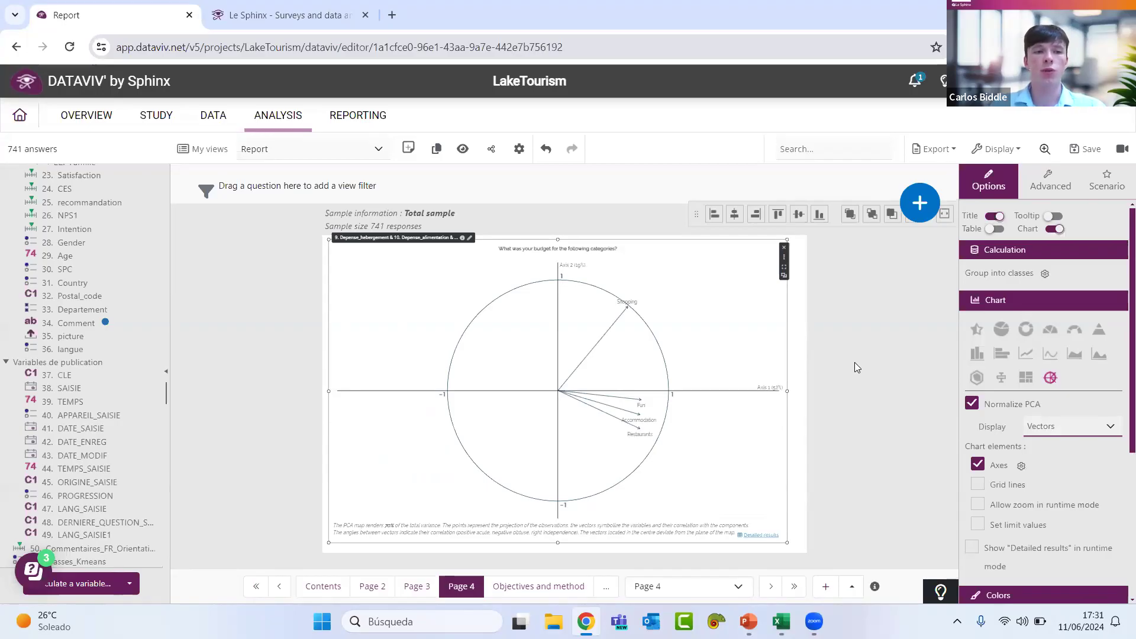
Step: Add a new page after Page 4 and look over the available textual and semantic analyses without choosing one
click(826, 588)
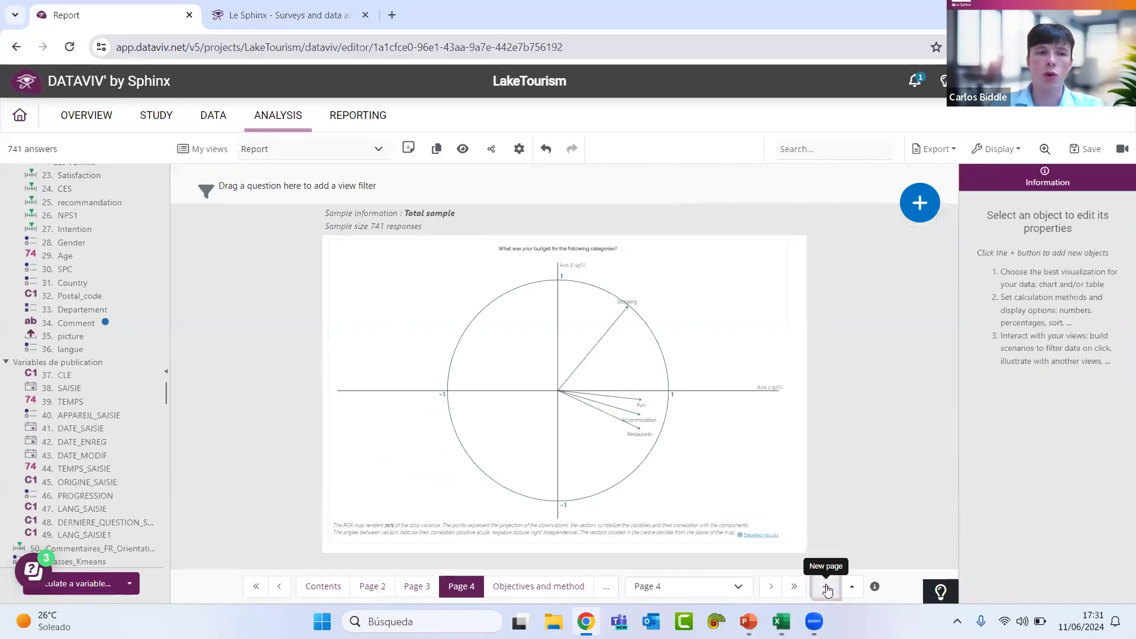
click(827, 589)
click(920, 203)
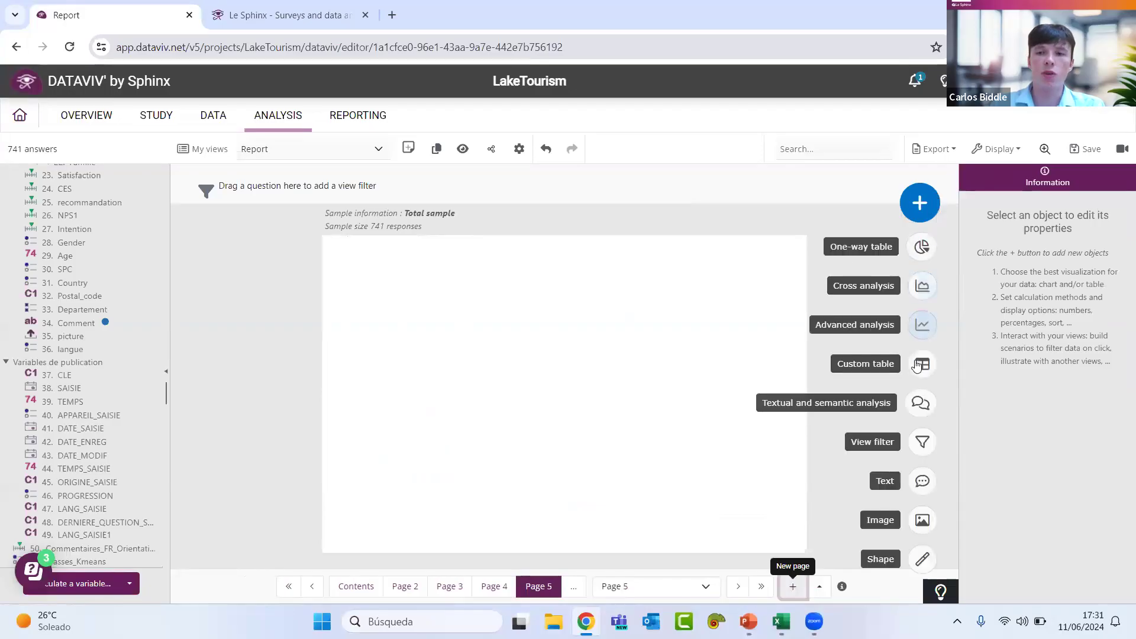
click(920, 404)
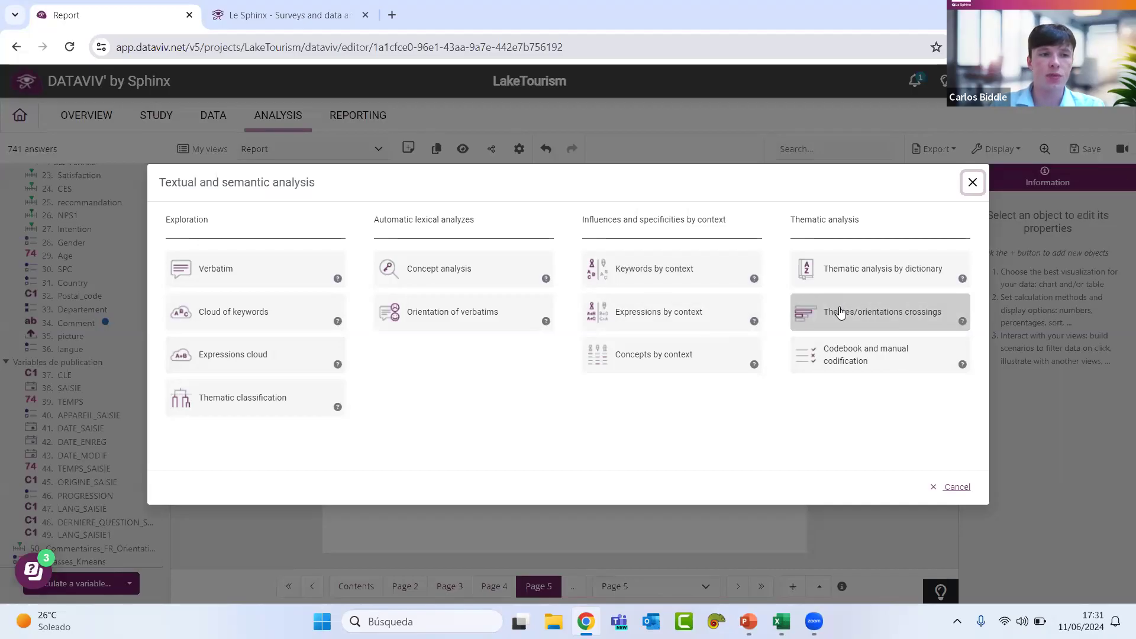
click(963, 182)
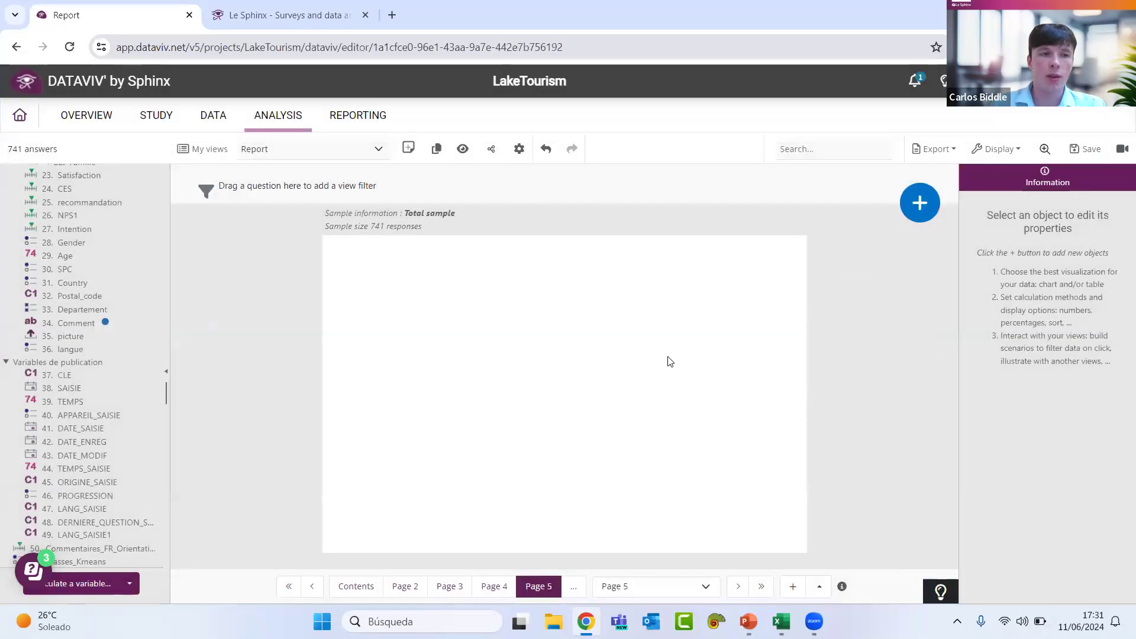
Step: Place the Comment question in the upper-left corner of Page 5 and enlarge its word cloud and verbatim list to fill the page
drag(72, 323, 358, 263)
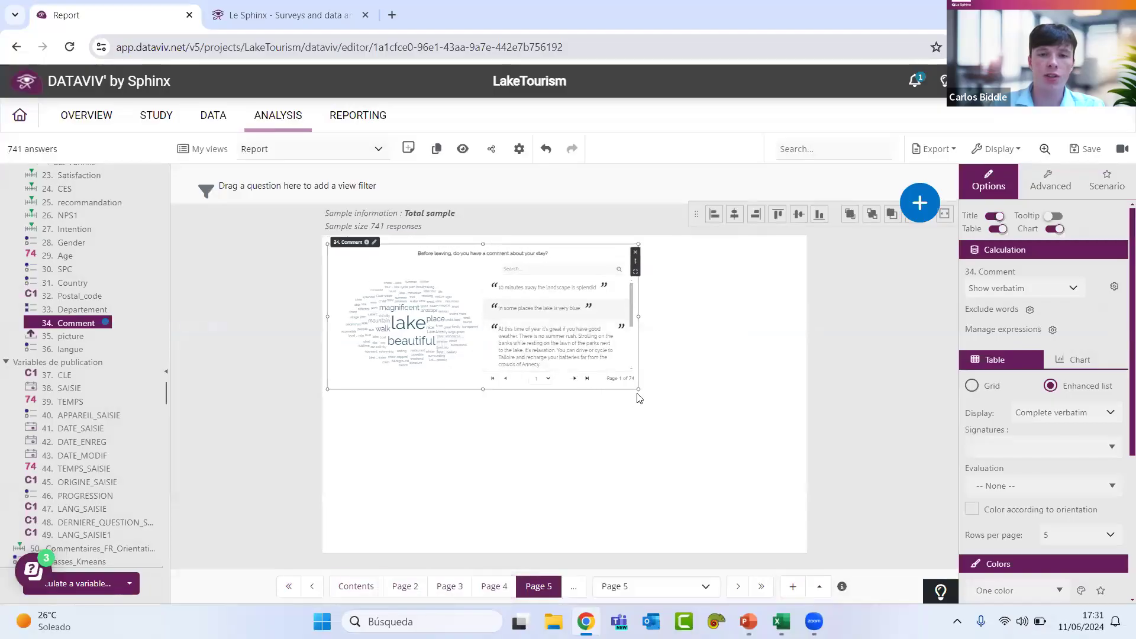
drag(639, 389, 795, 542)
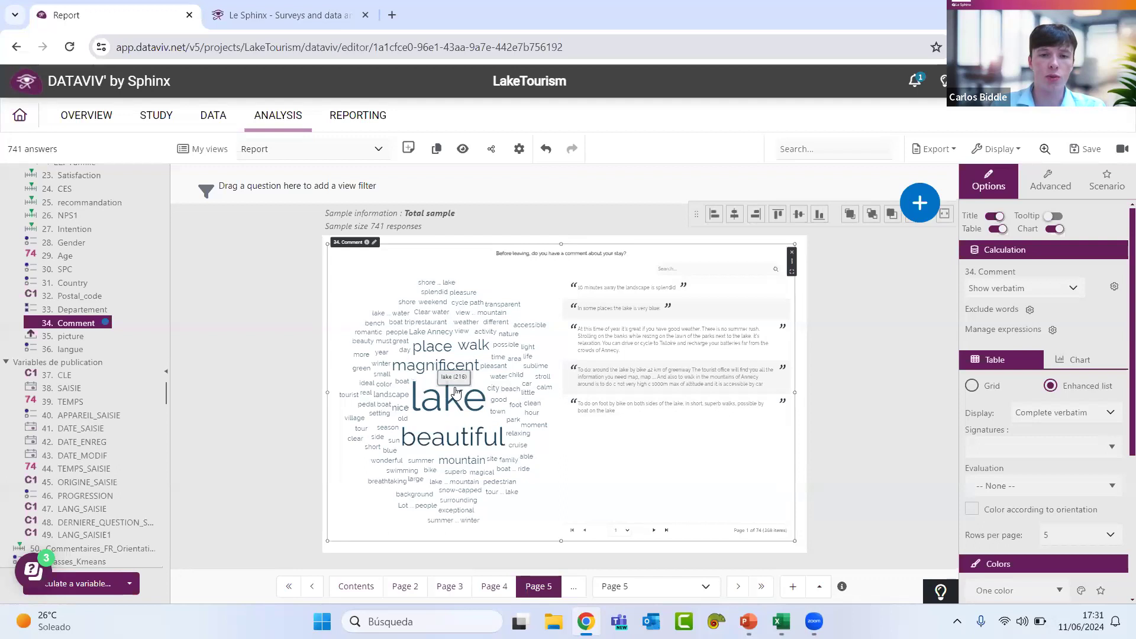
Step: Filter the verbatim list by the word cloud entries lake, magnificent and beautiful in turn
click(450, 388)
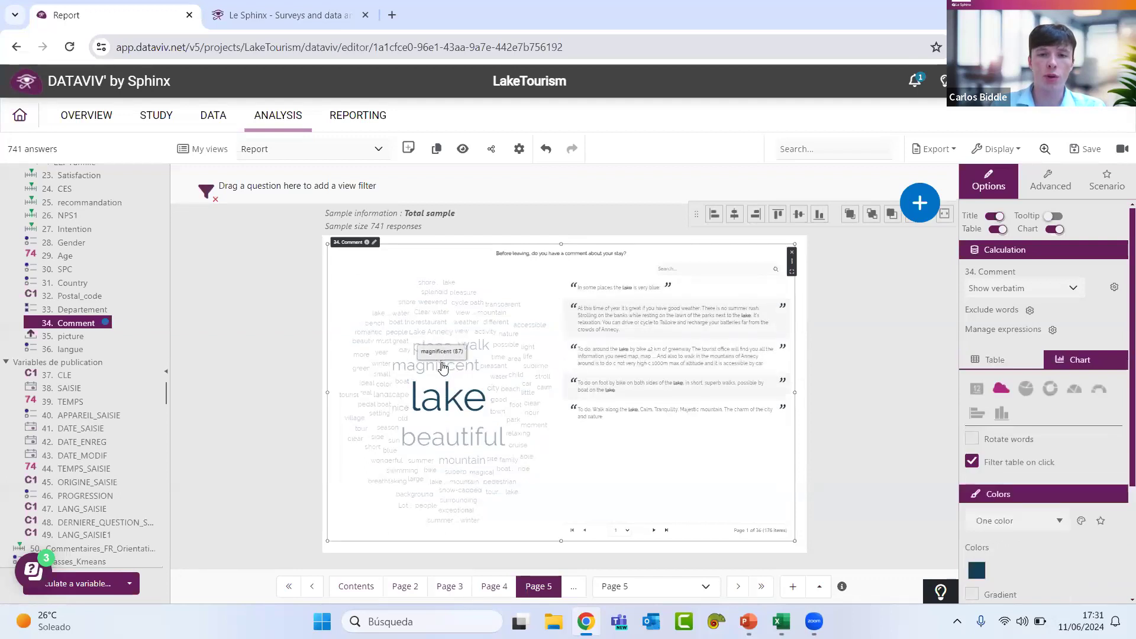
click(442, 367)
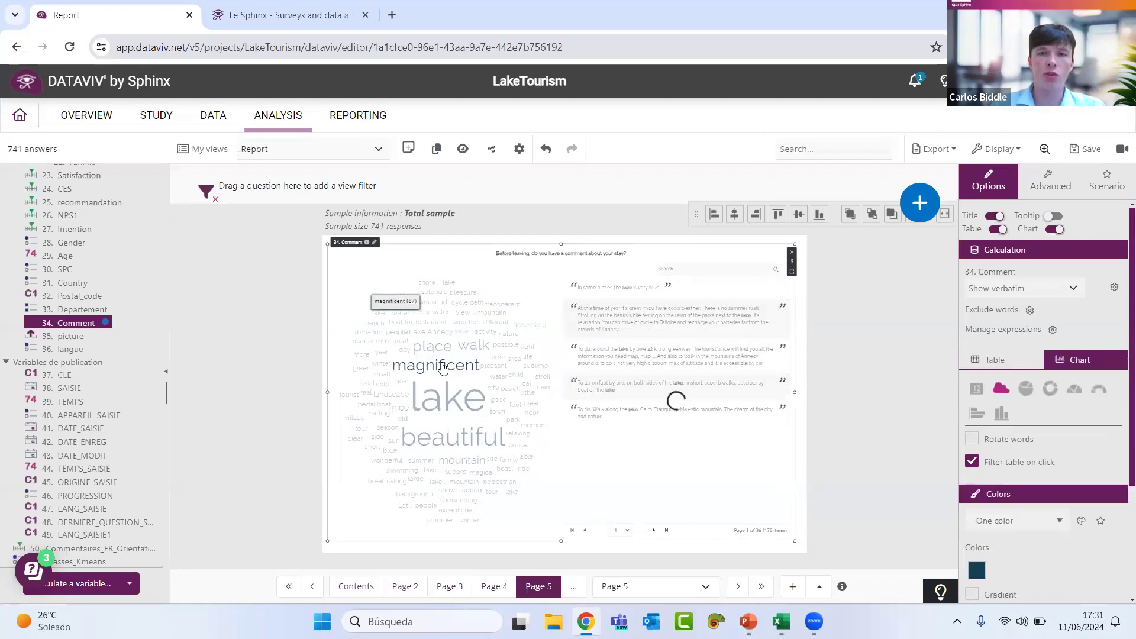
click(438, 440)
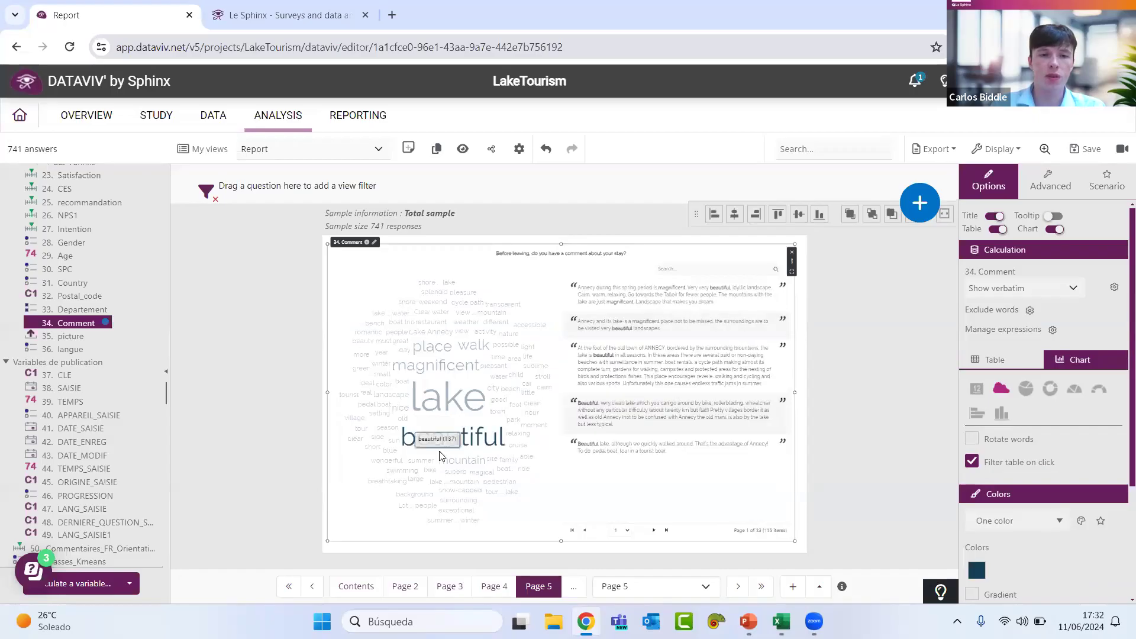
Step: Add Gender and Age as signature variables under each comment in the verbatim list
click(1019, 363)
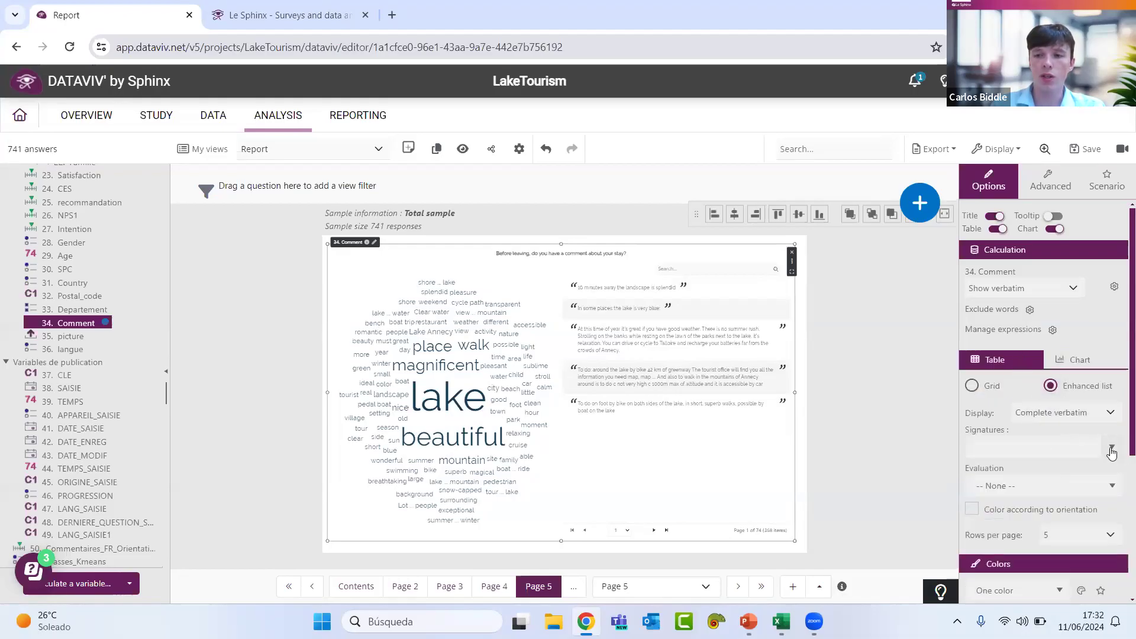
click(1112, 451)
scroll(1021, 367, down, 5)
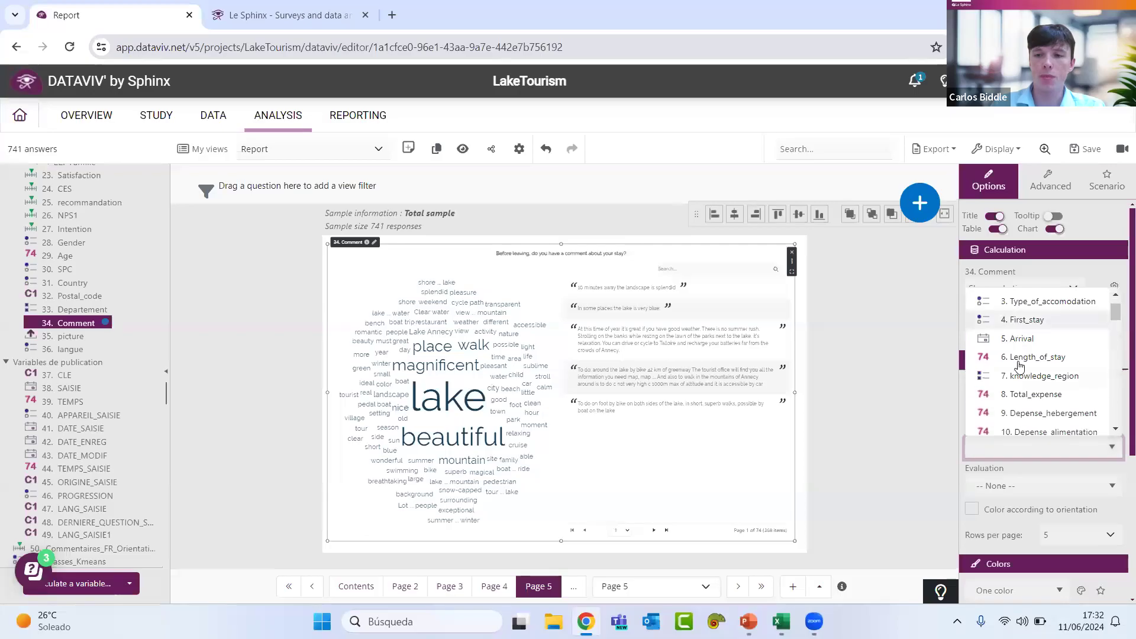
scroll(1024, 368, down, 4)
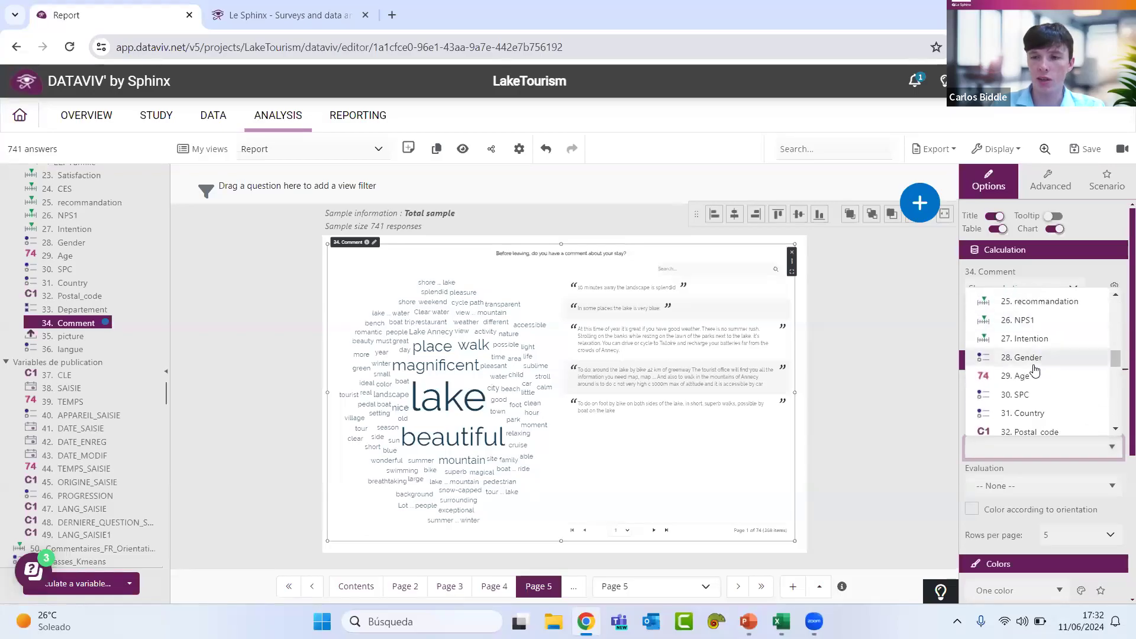
click(1035, 359)
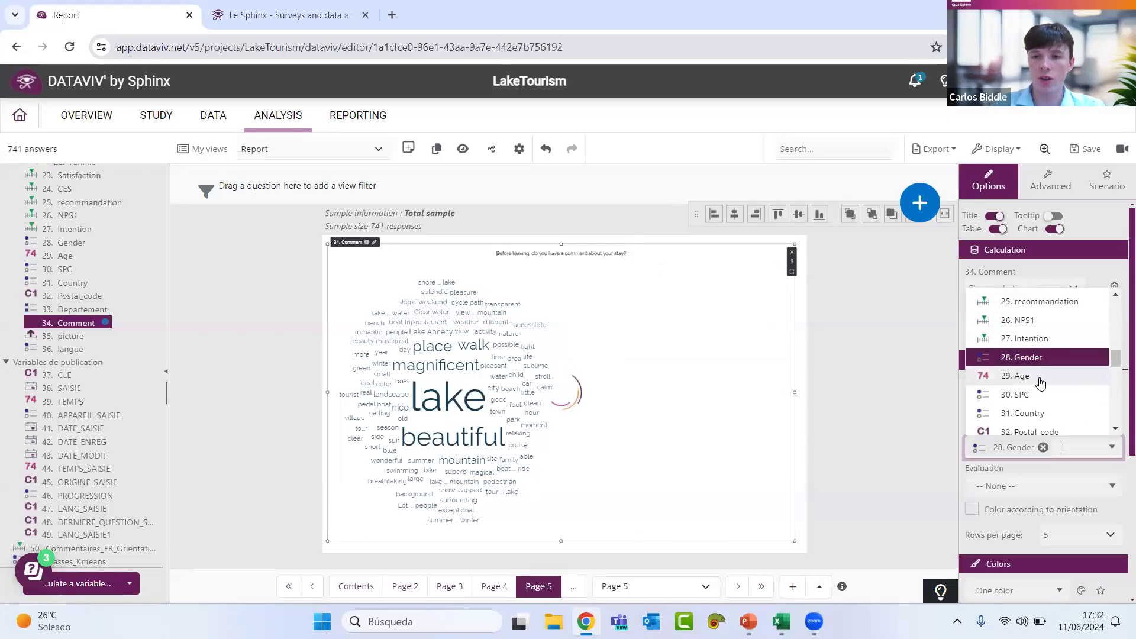
click(891, 397)
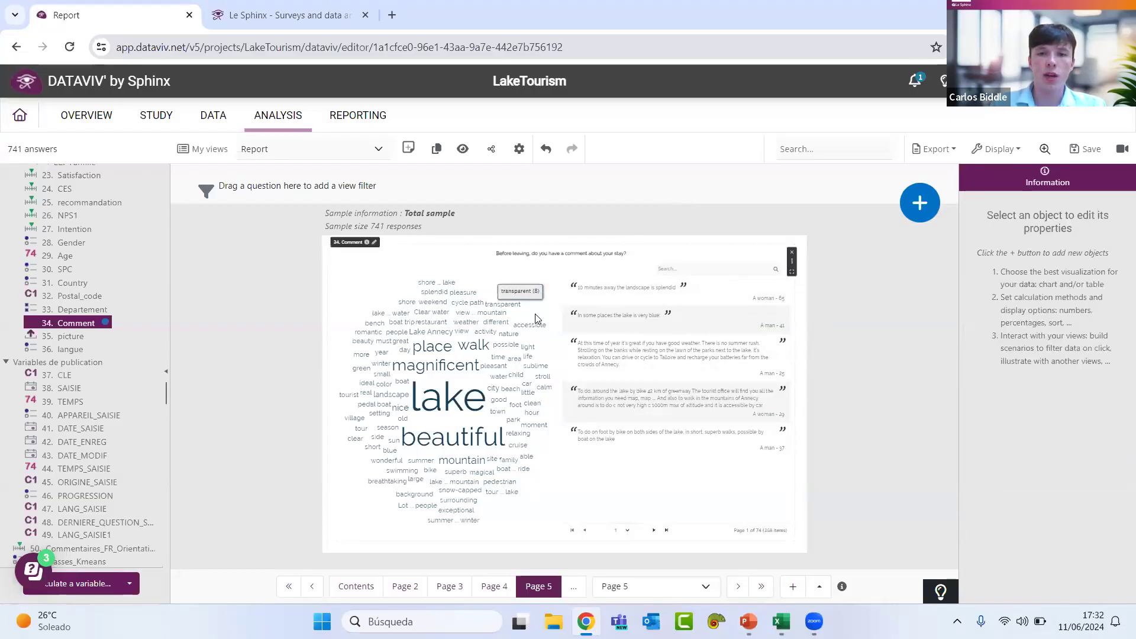
Step: Switch the Comment analysis on Page 5 from verbatim to Show orientations and examine the resulting pie chart
click(635, 320)
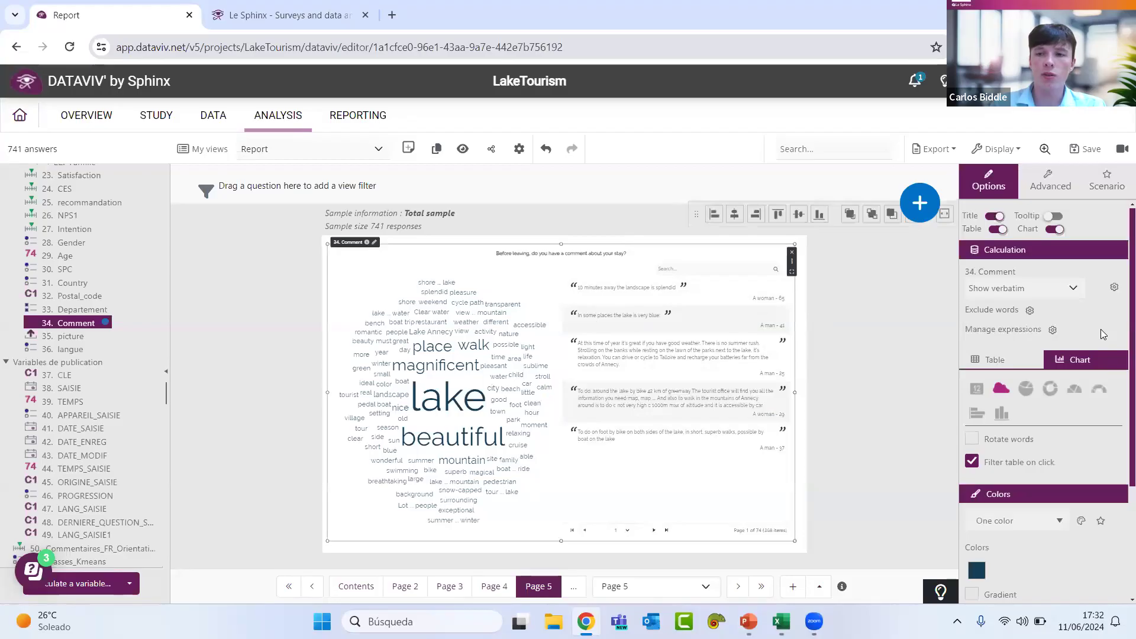
click(1040, 295)
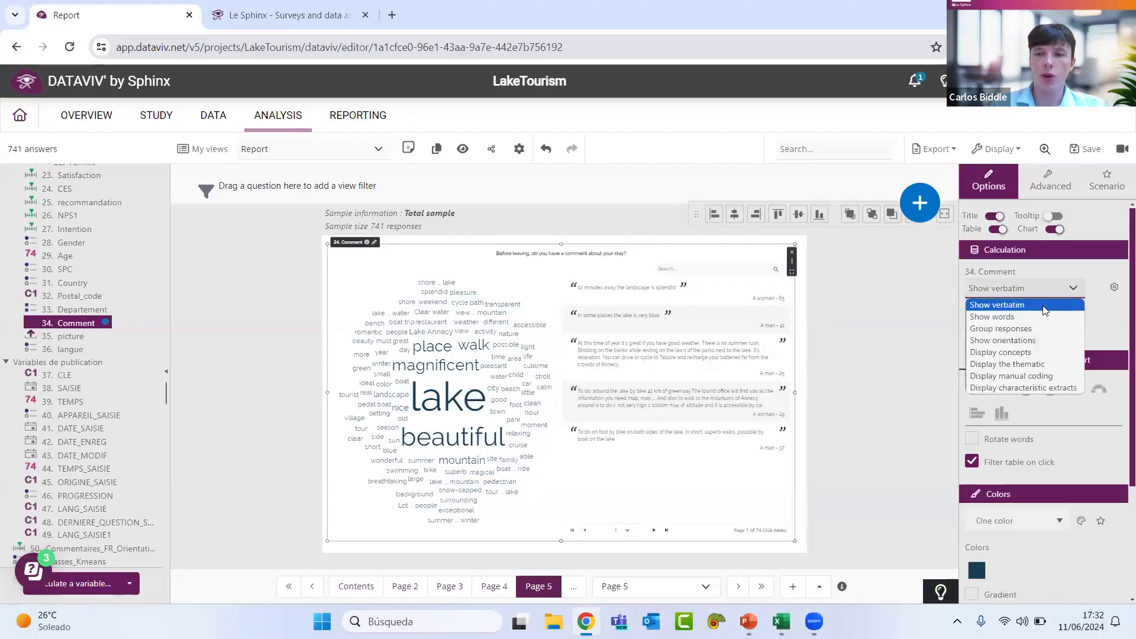
click(1042, 342)
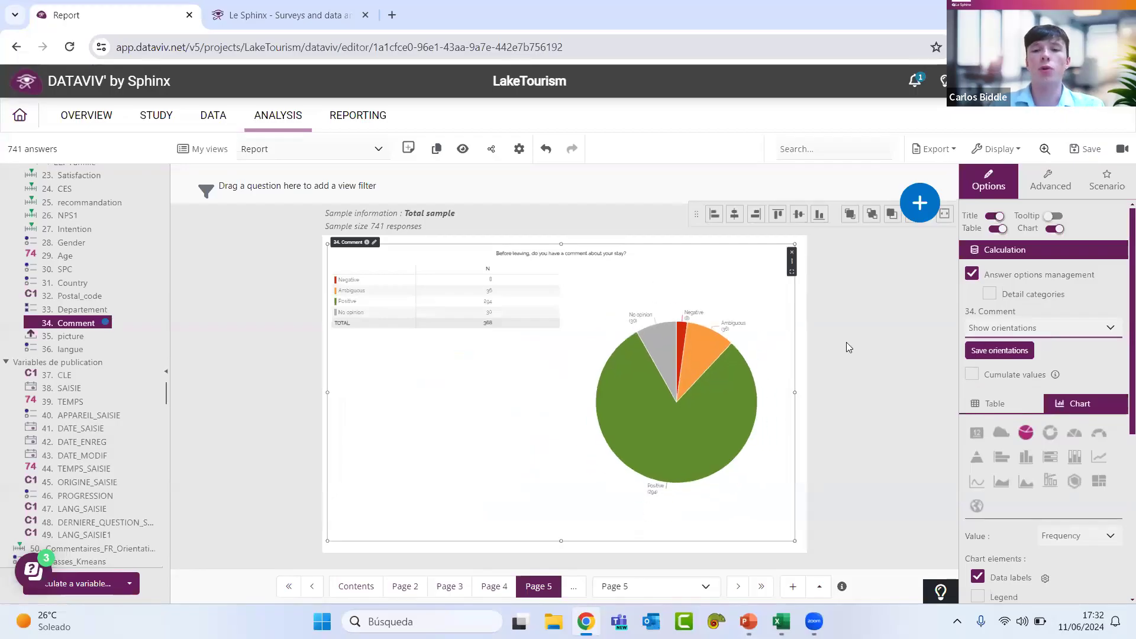
mouse_move(721, 388)
mouse_move(682, 353)
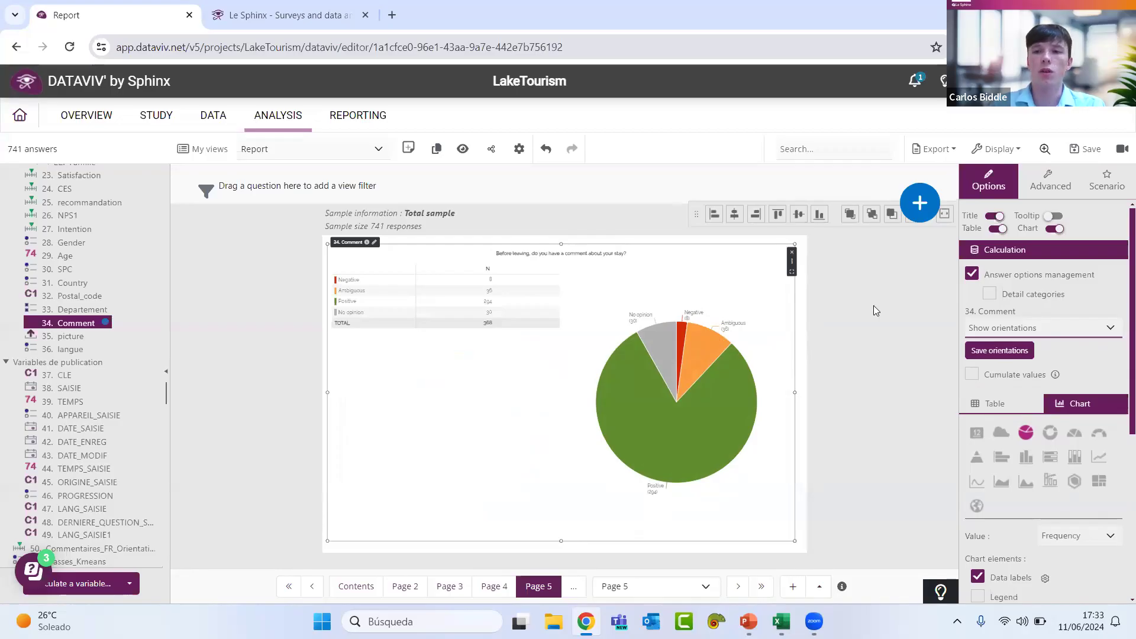
Step: Add a new page after Page 5 and start a Codebook and manual codification analysis on the Comment variable
click(793, 587)
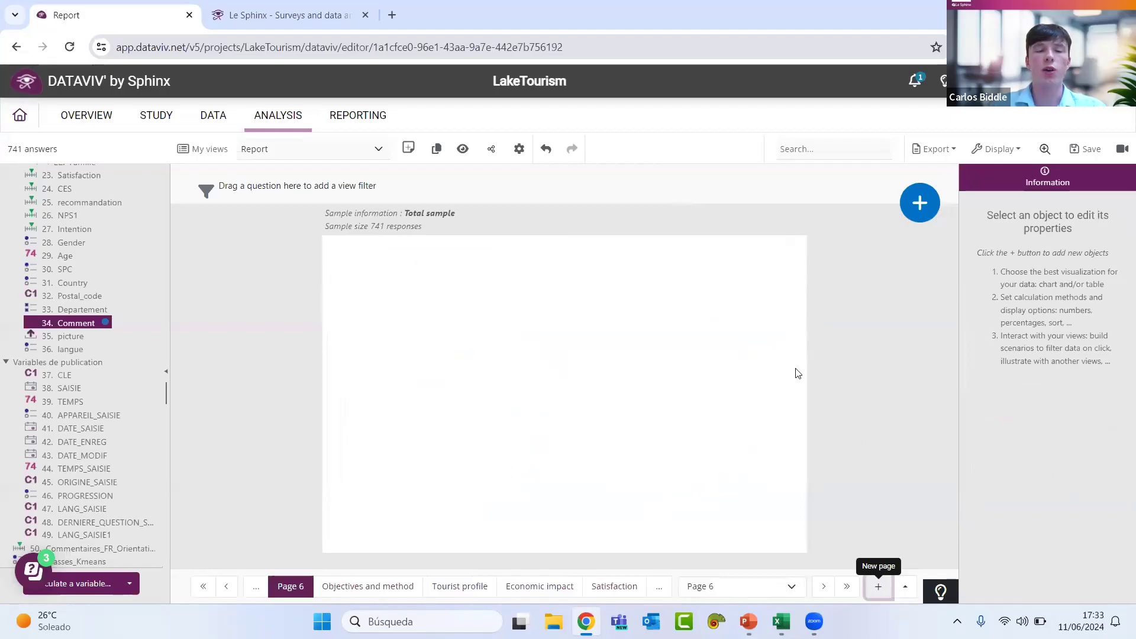
click(921, 204)
click(921, 403)
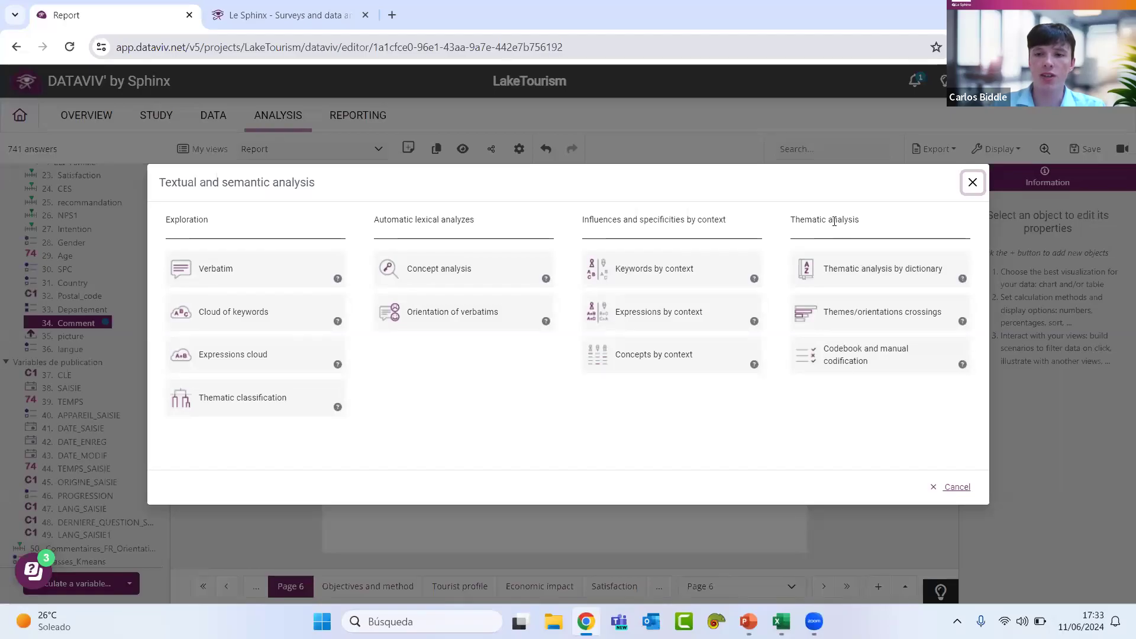
click(871, 367)
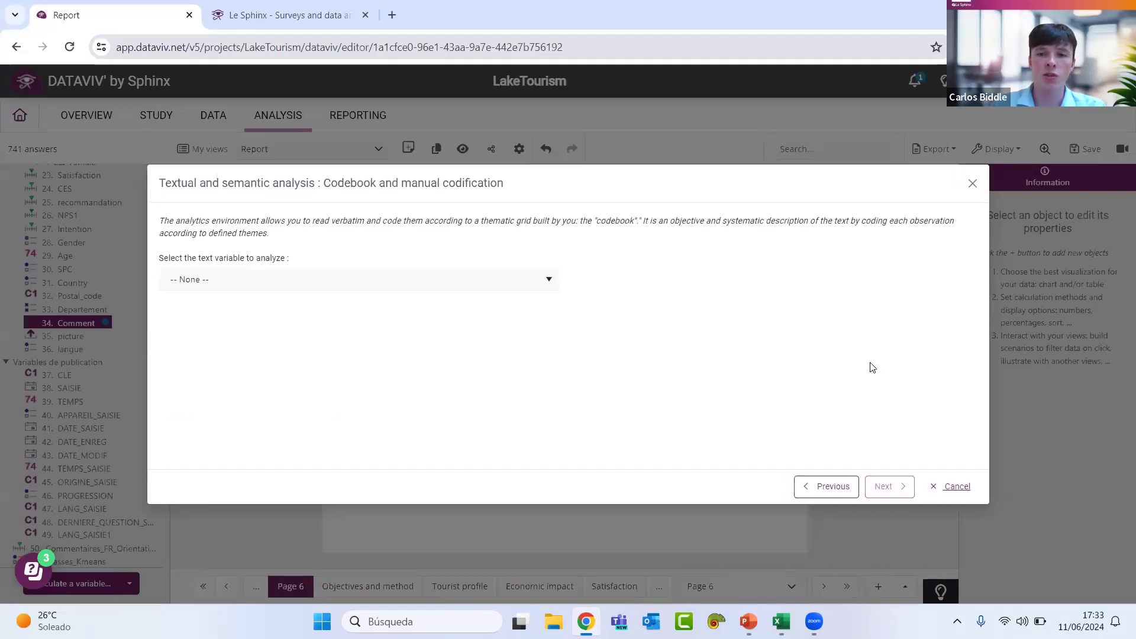
click(336, 281)
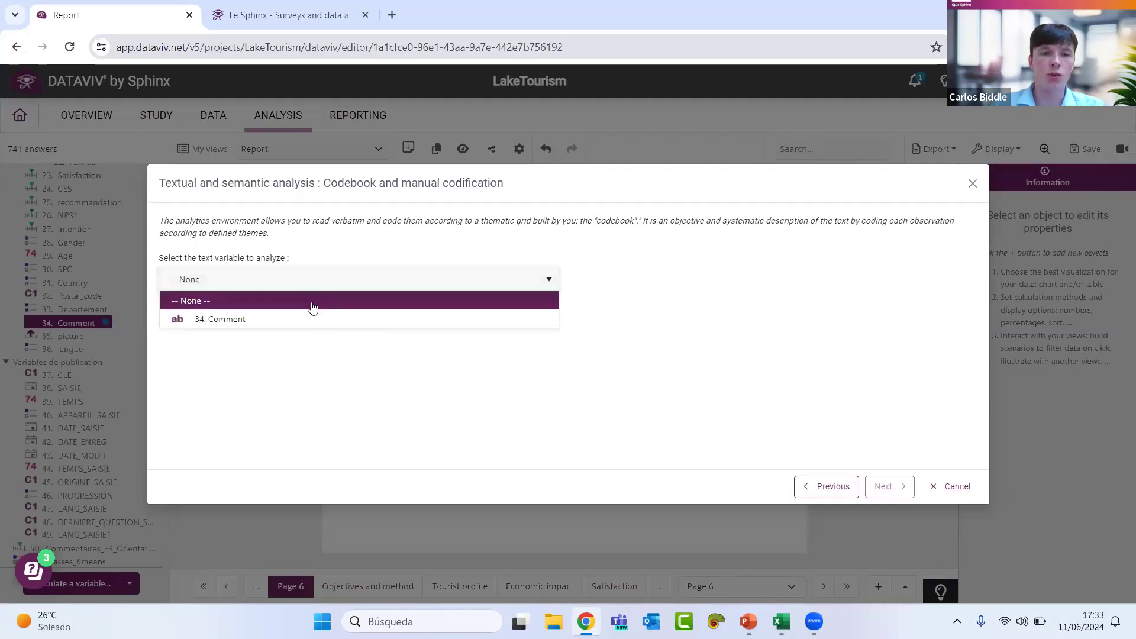
click(307, 320)
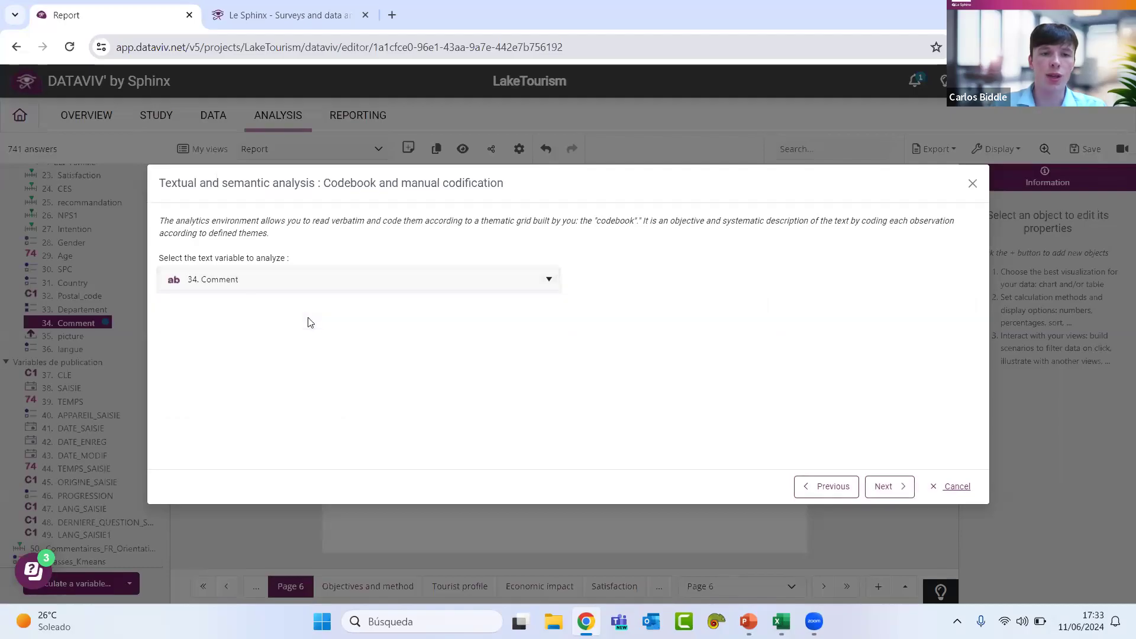
click(888, 487)
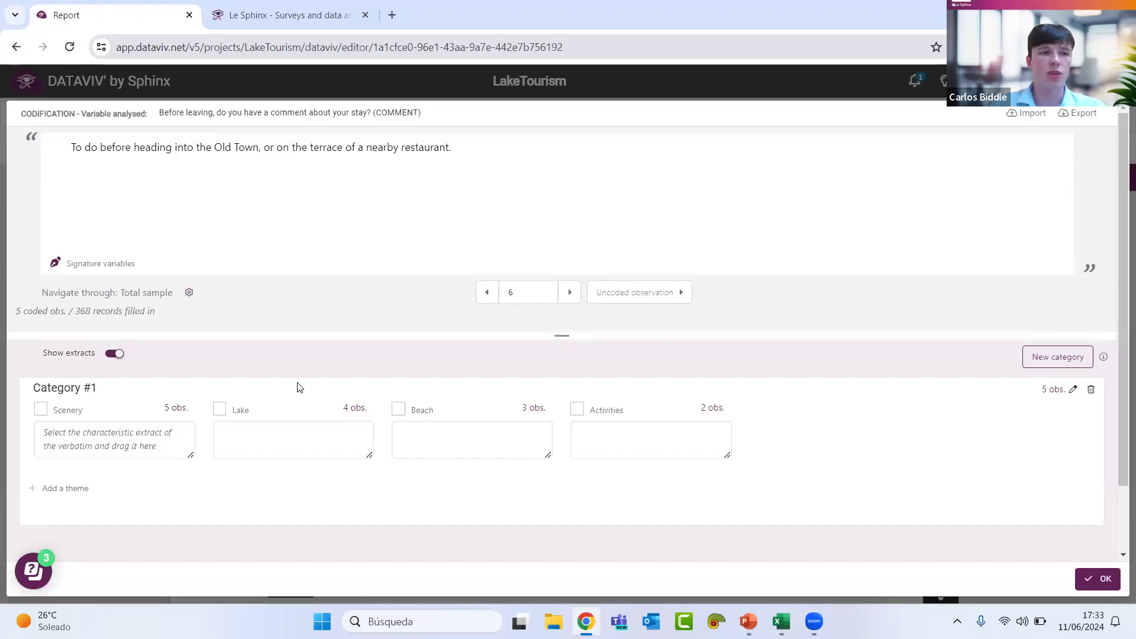
Step: Go back to the first observation and examine the themes coded for observations 1 to 5
click(487, 293)
click(487, 294)
click(487, 293)
click(487, 294)
click(487, 294)
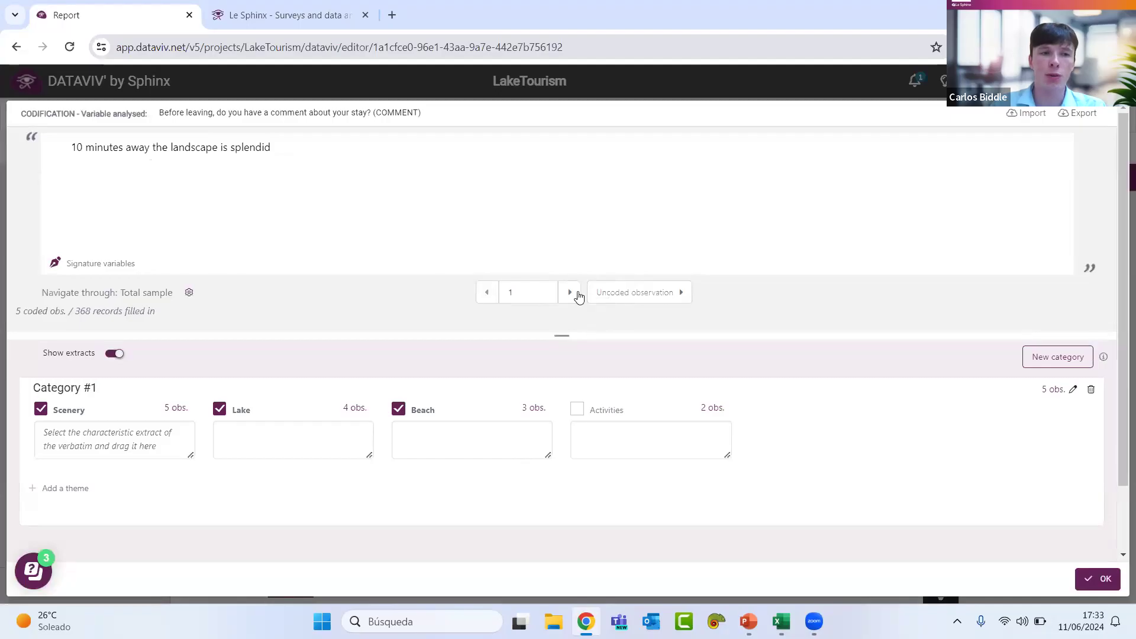
click(570, 292)
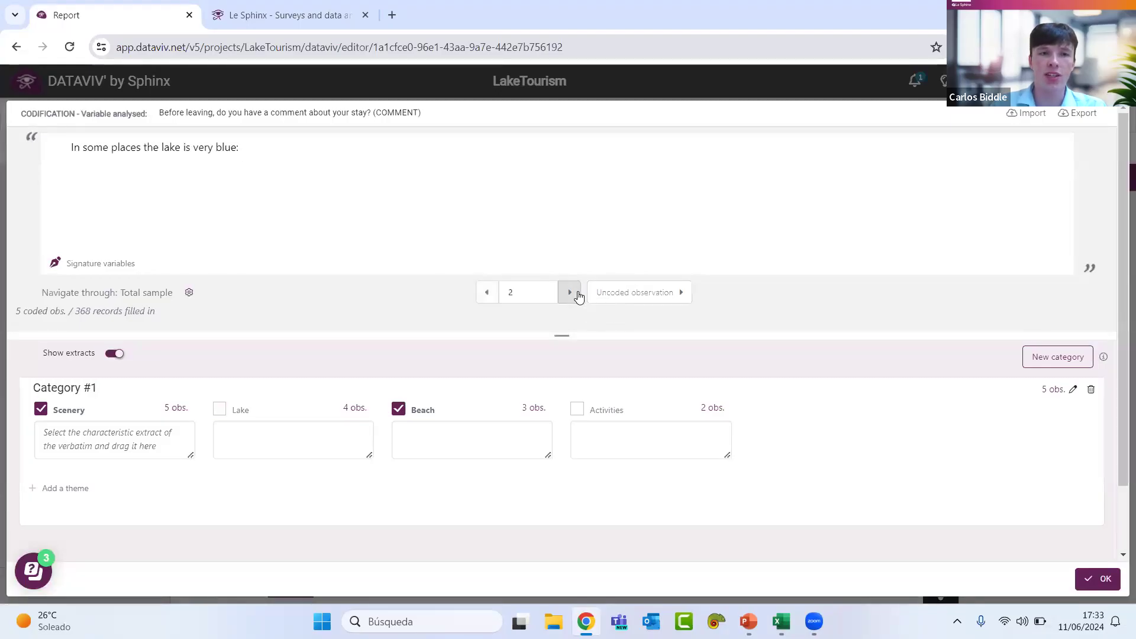
click(570, 292)
click(571, 293)
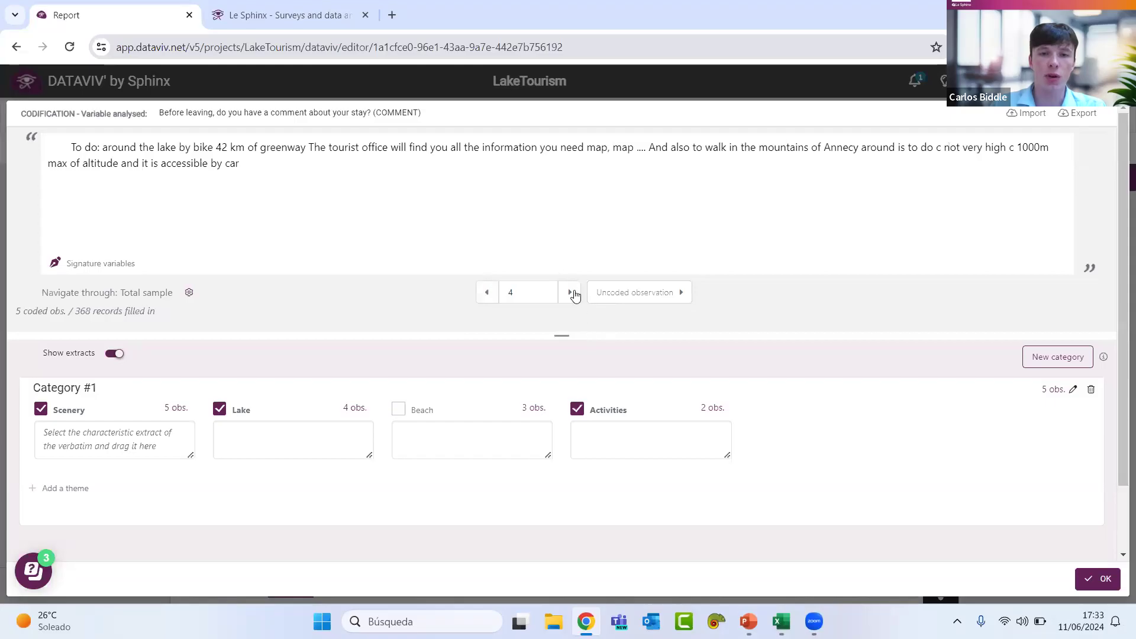
click(571, 293)
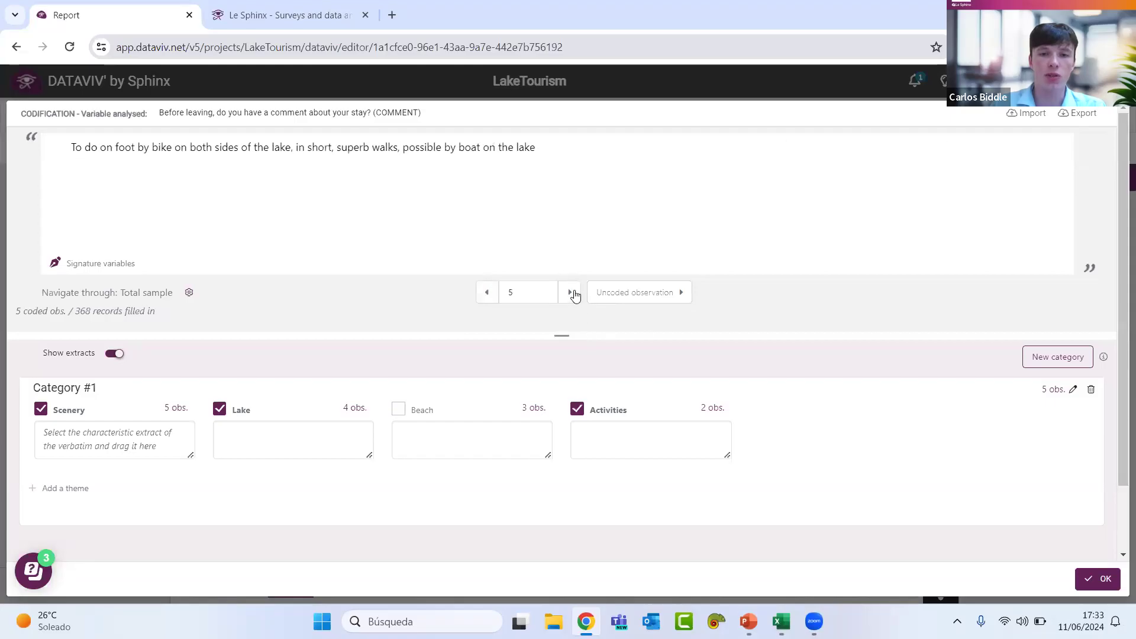
Step: Look over the name and themes of Category #1 in editing mode, validate, and move on to observation 7
click(1073, 390)
scroll(334, 484, down, 2)
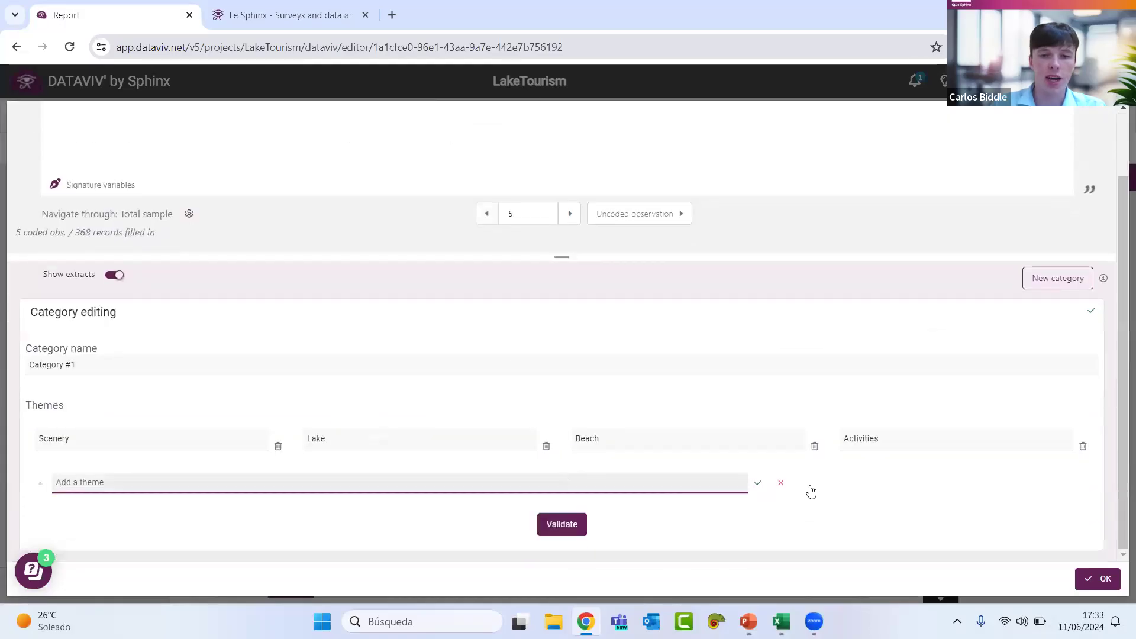
click(555, 525)
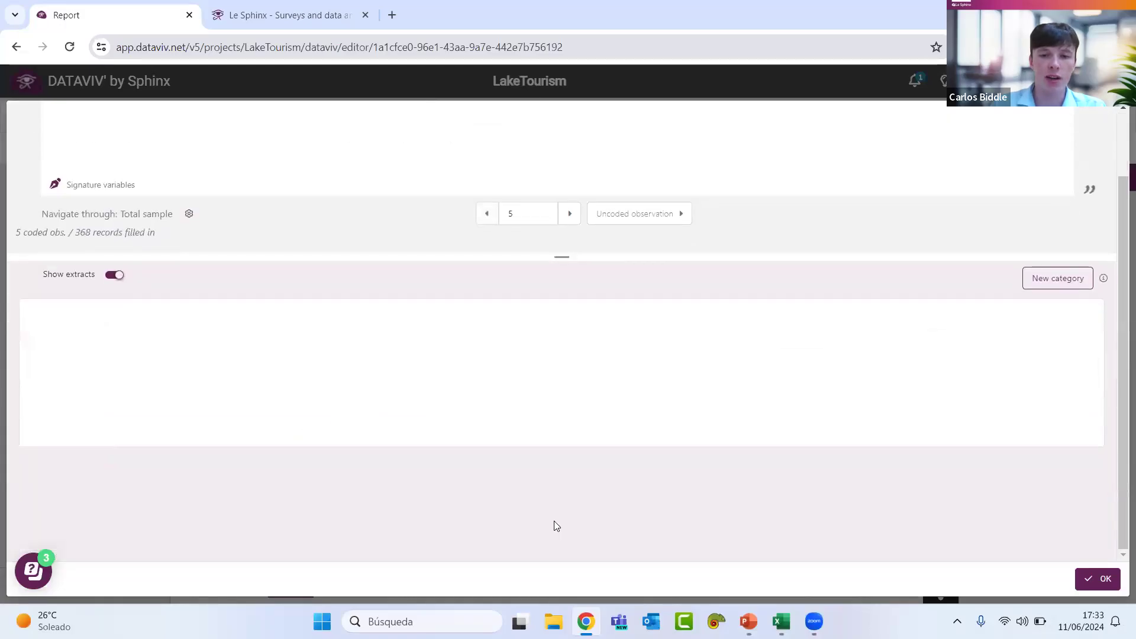
click(570, 293)
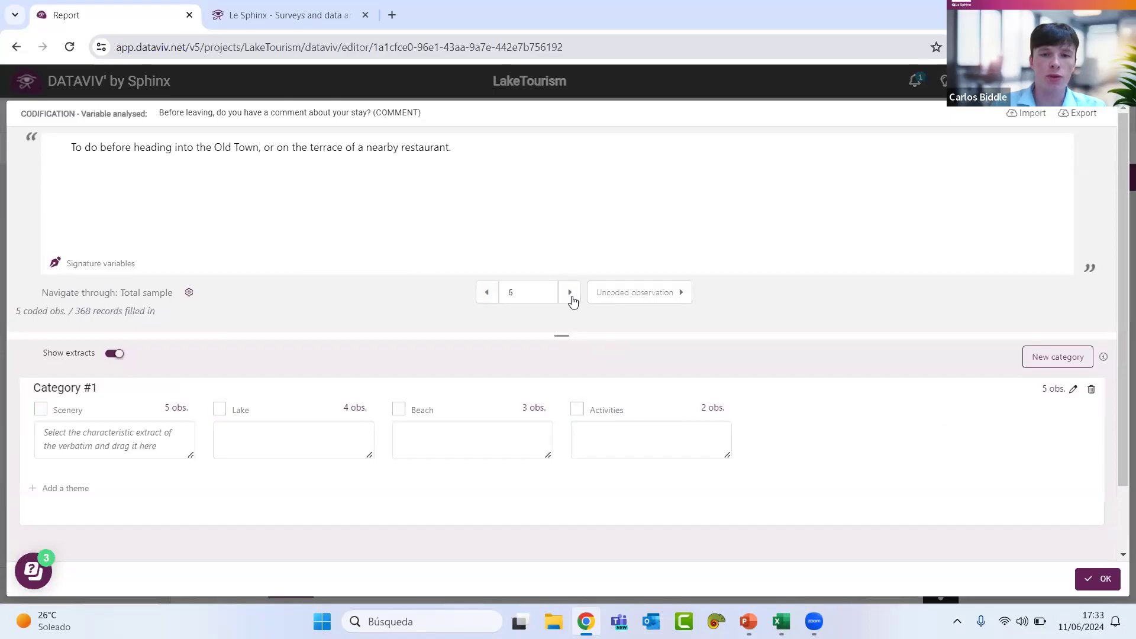
click(572, 297)
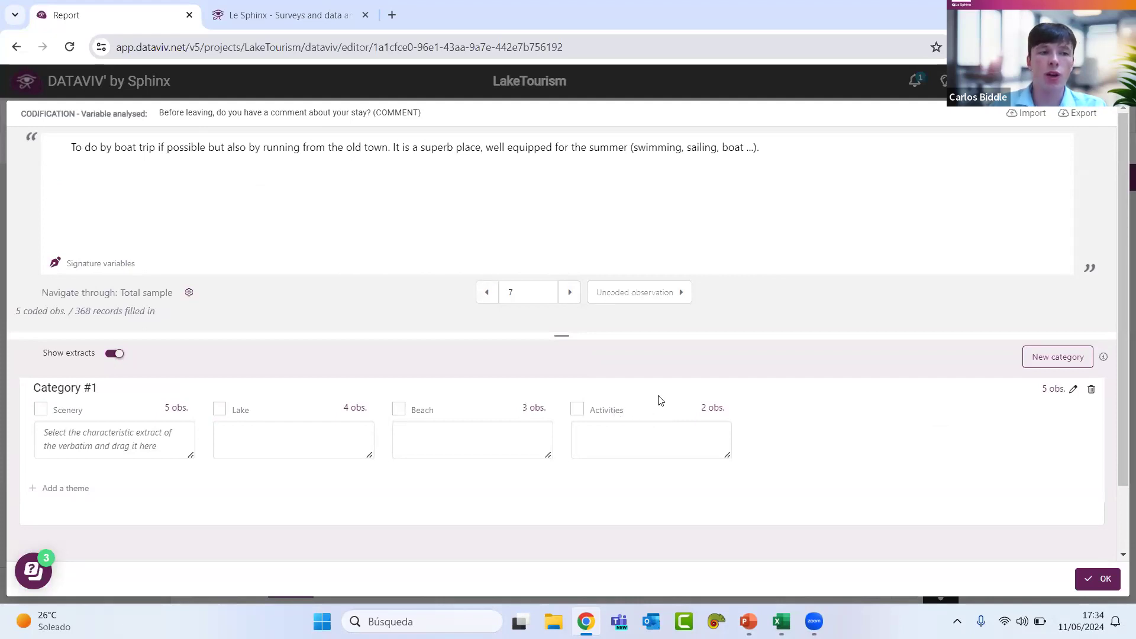
Step: Confirm the codification to insert its manual coding table, and delete that table from Page 6
click(1098, 581)
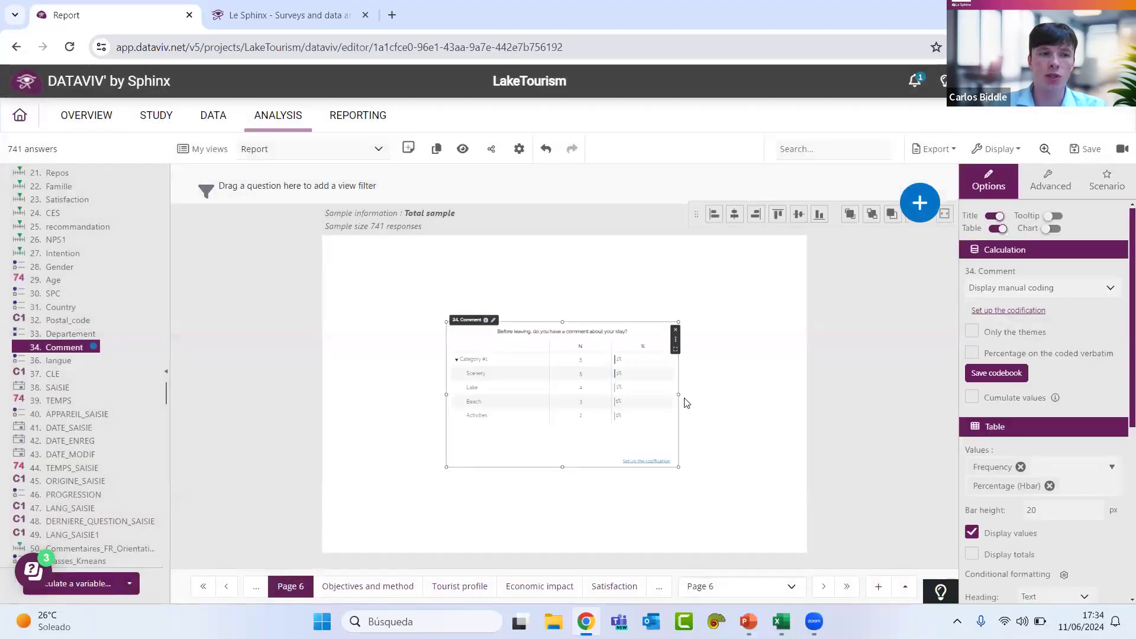
click(676, 330)
click(692, 382)
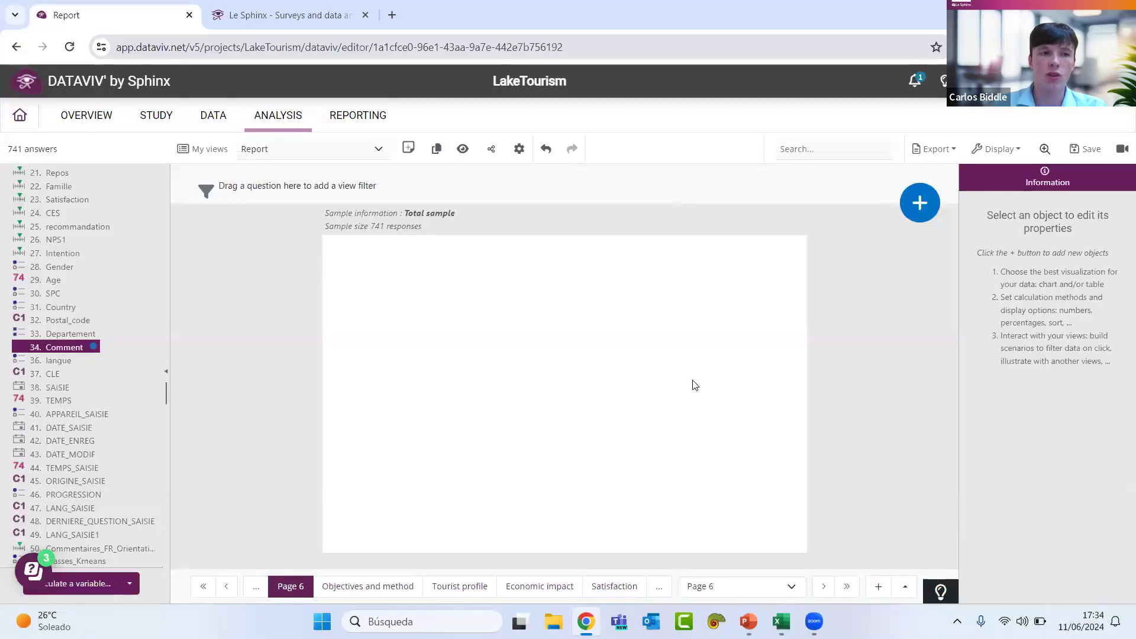
Step: Start a Thematic analysis by dictionary on the Comment variable for Page 6
click(912, 214)
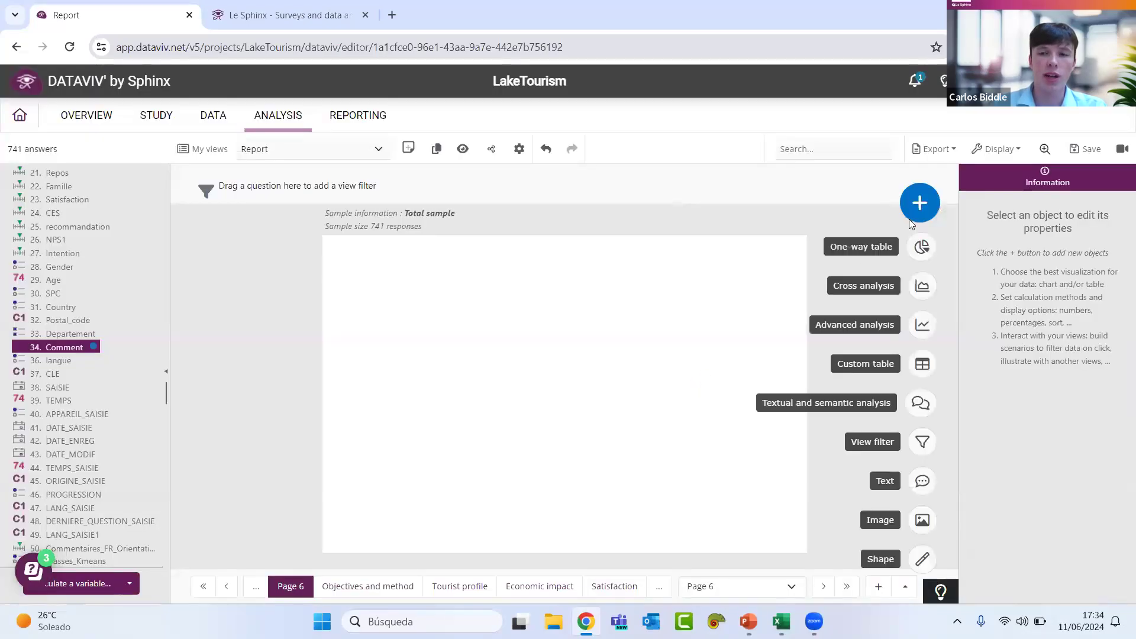
click(919, 396)
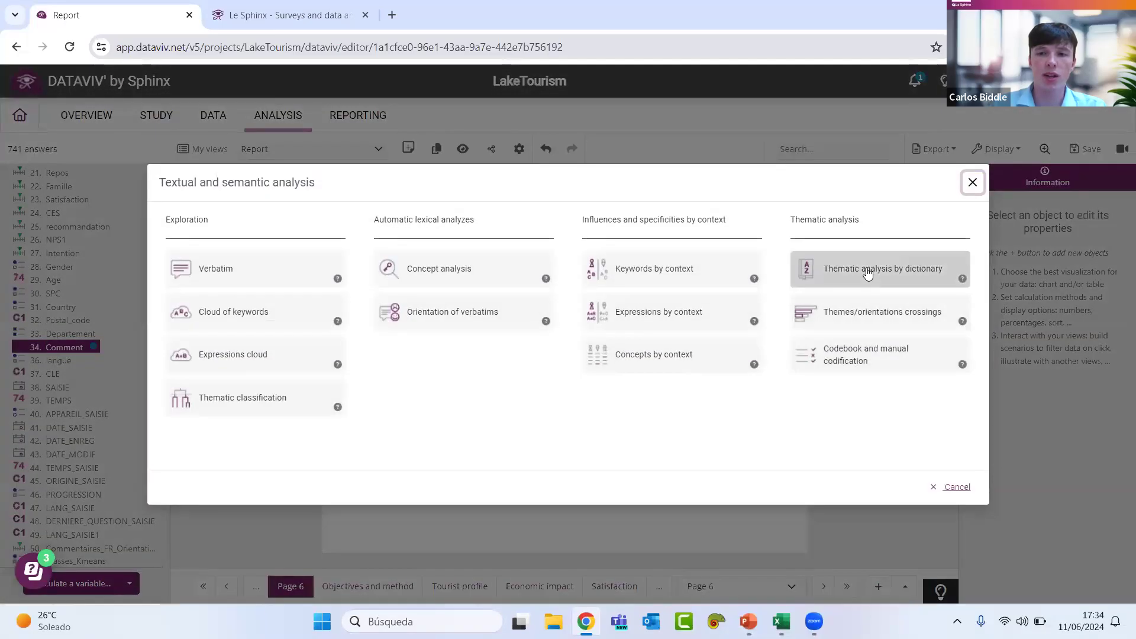
click(867, 273)
click(424, 285)
click(406, 326)
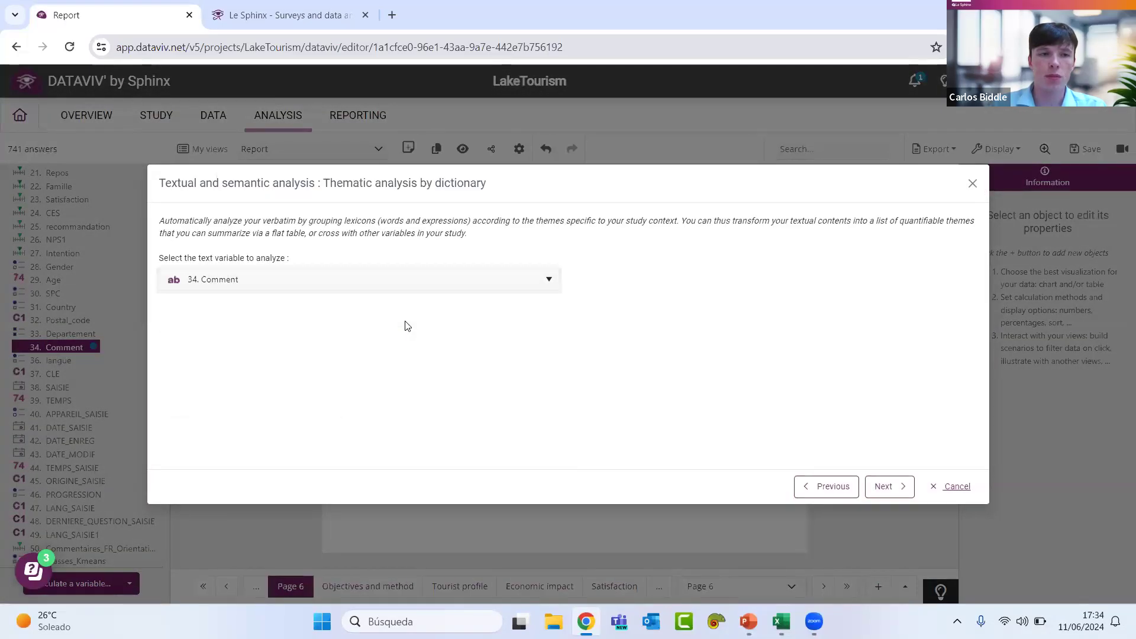
click(898, 492)
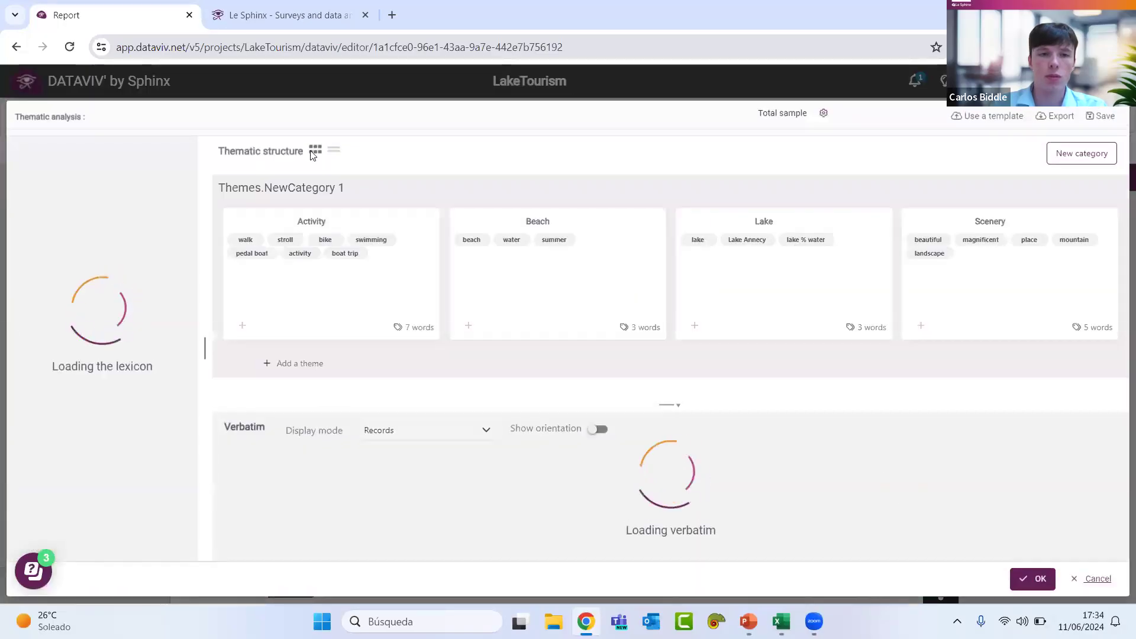
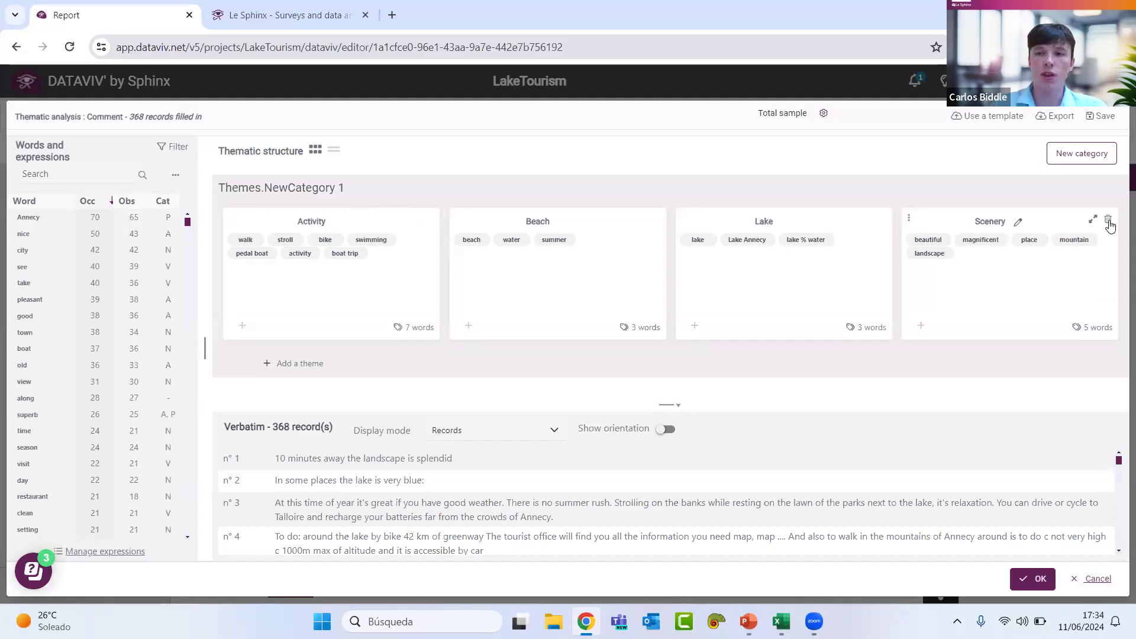
Step: Delete the Scenery theme from the thematic structure and add a new empty theme named Scenery
click(1109, 222)
click(976, 307)
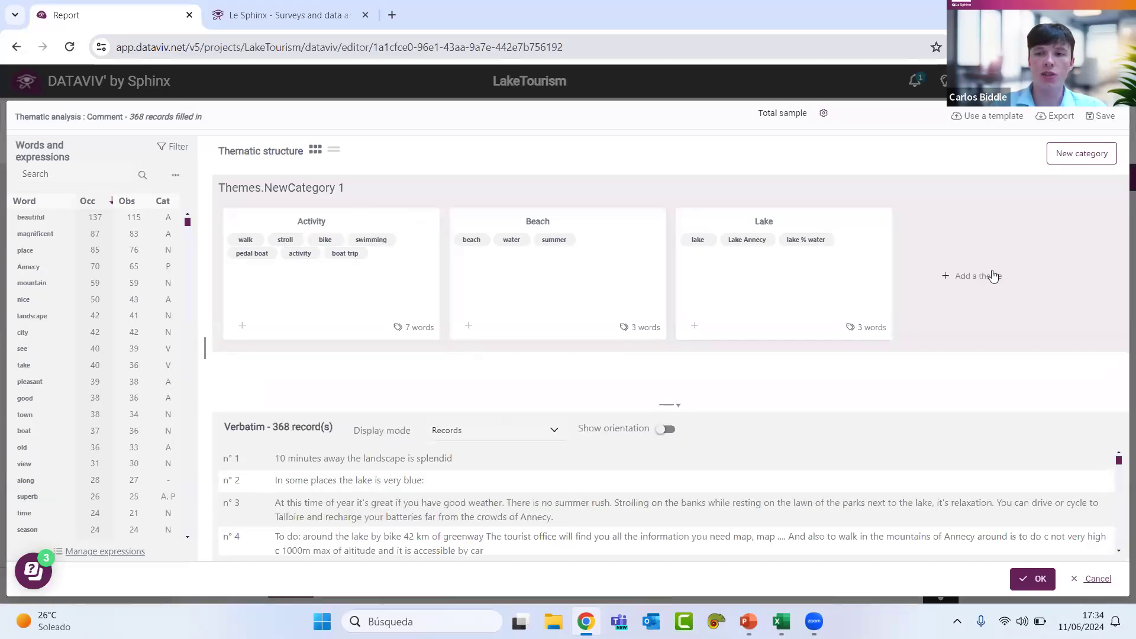
click(992, 278)
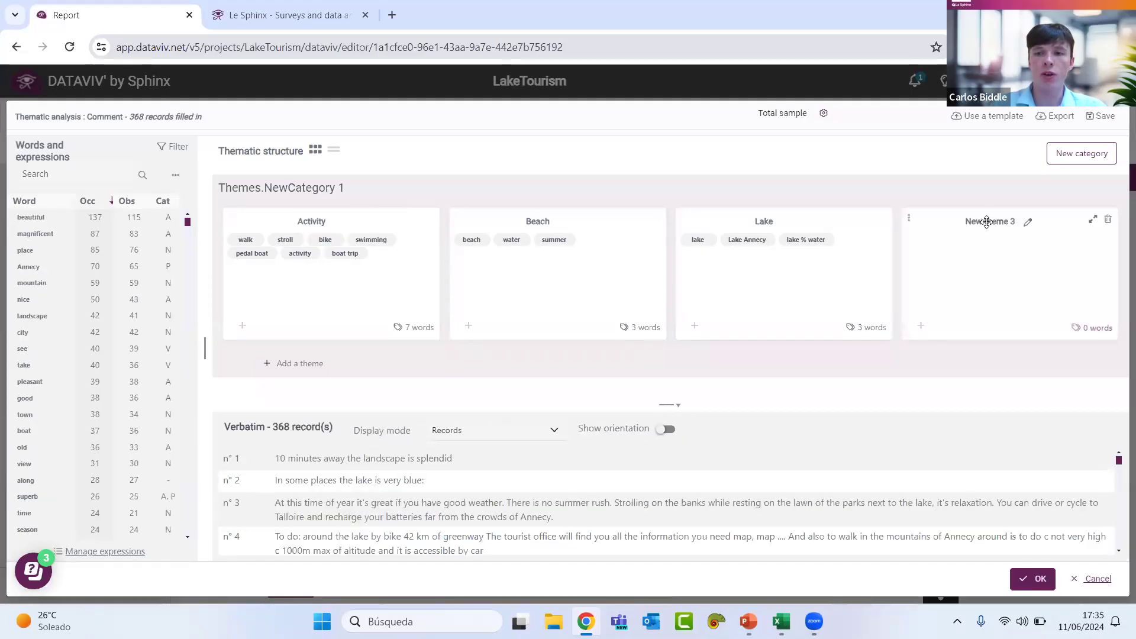
click(987, 220)
triple_click(987, 220)
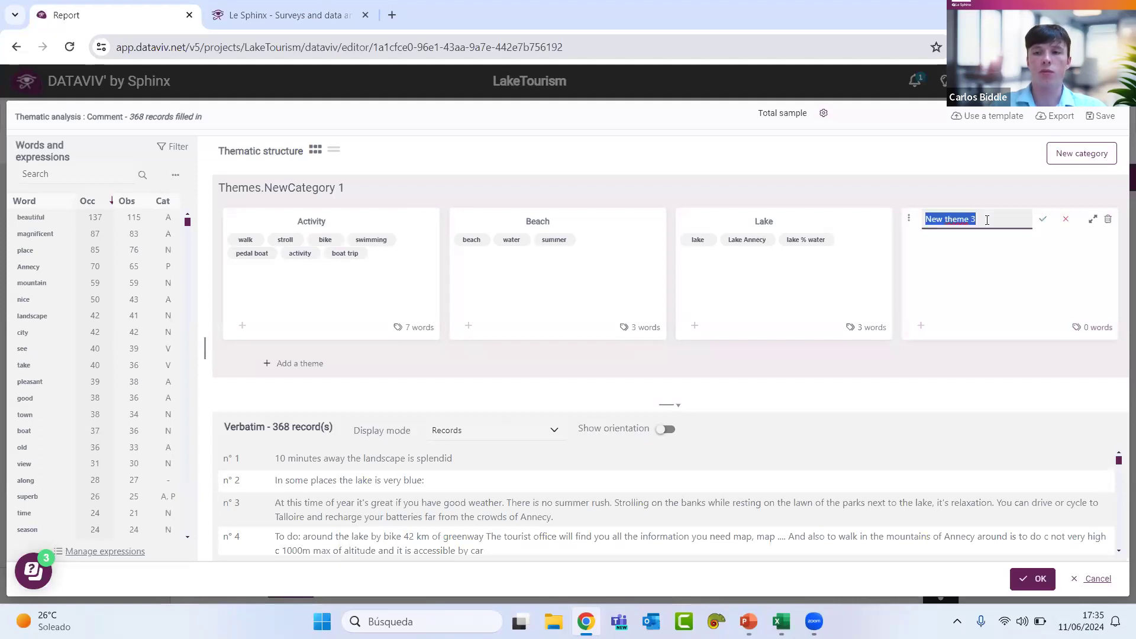
text(Scenery)
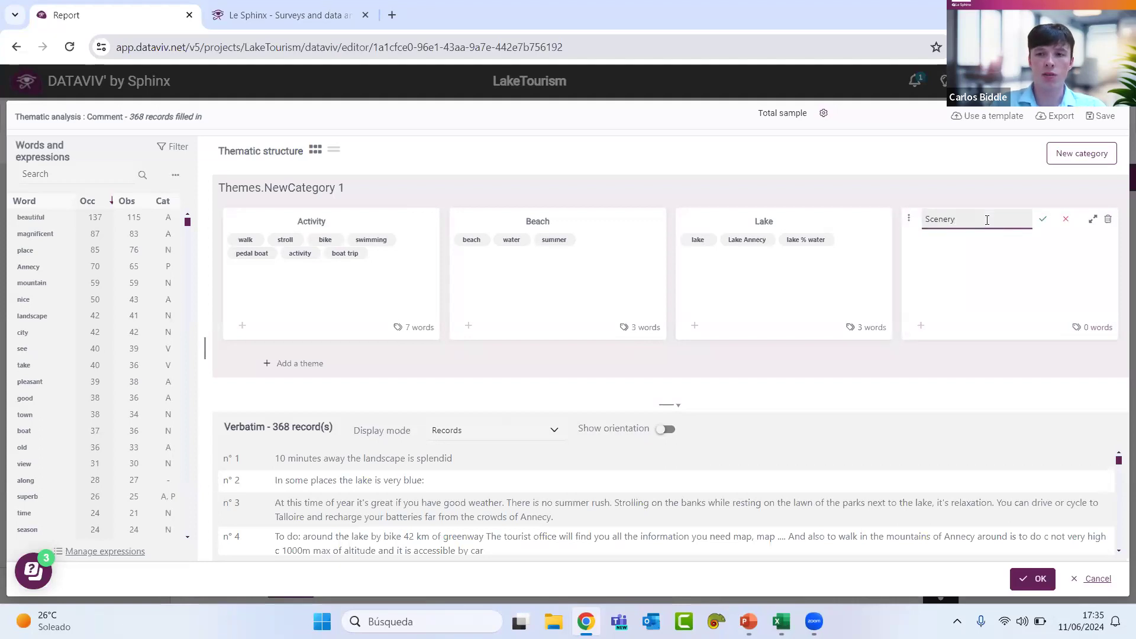
key(Return)
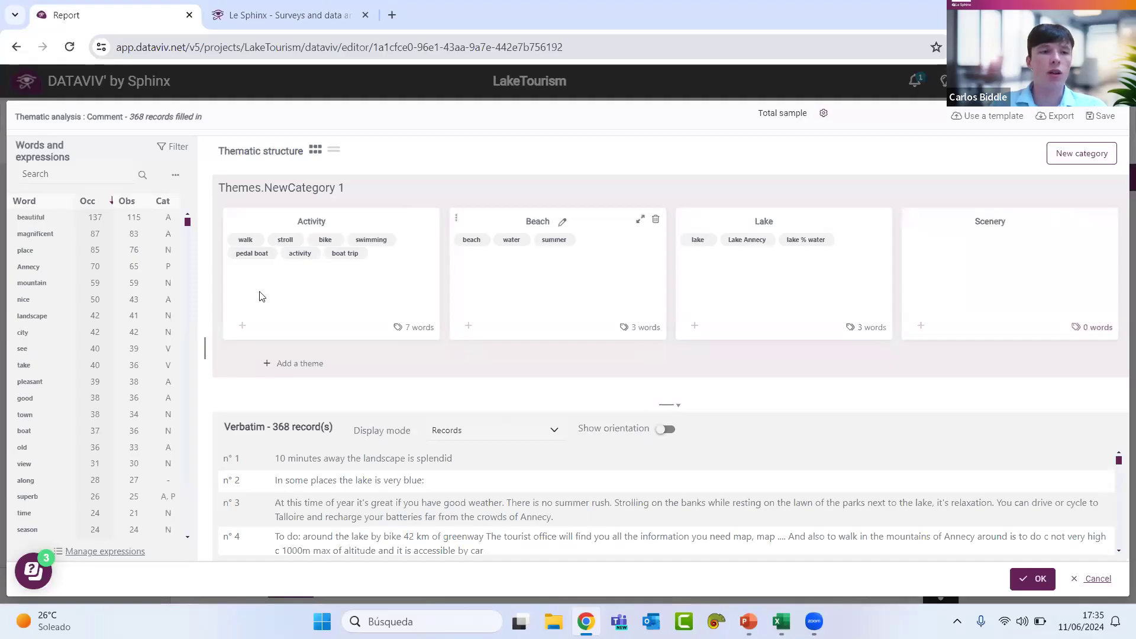
Step: Add the words beautiful, magnificent, mountain and nice to the Scenery theme, and view the options for using a template
drag(41, 216, 1009, 286)
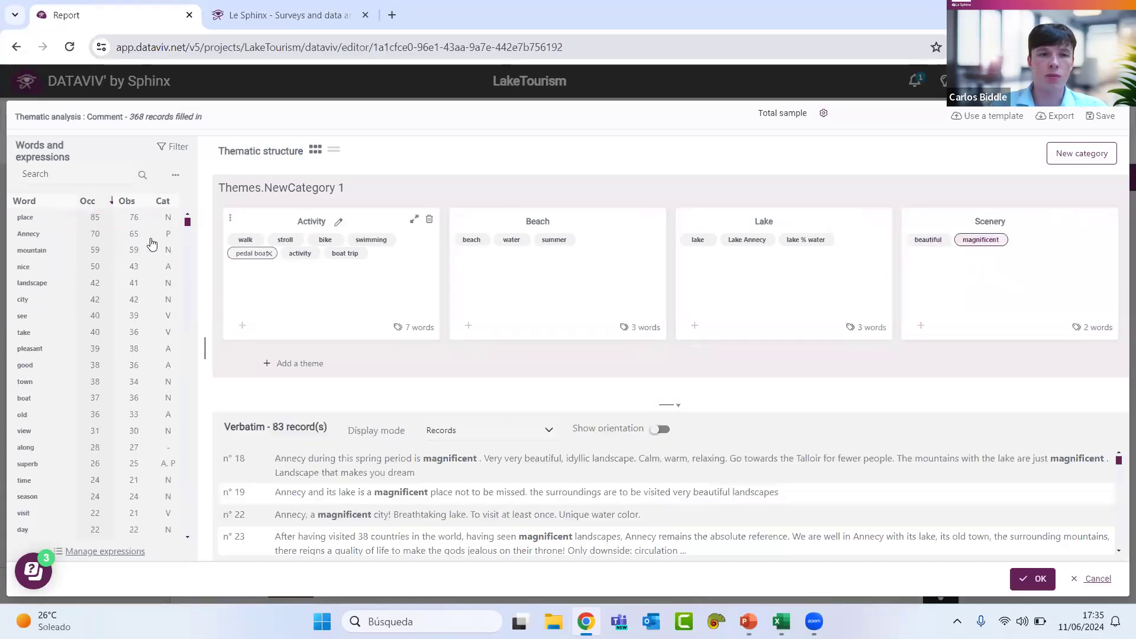
drag(70, 249, 965, 274)
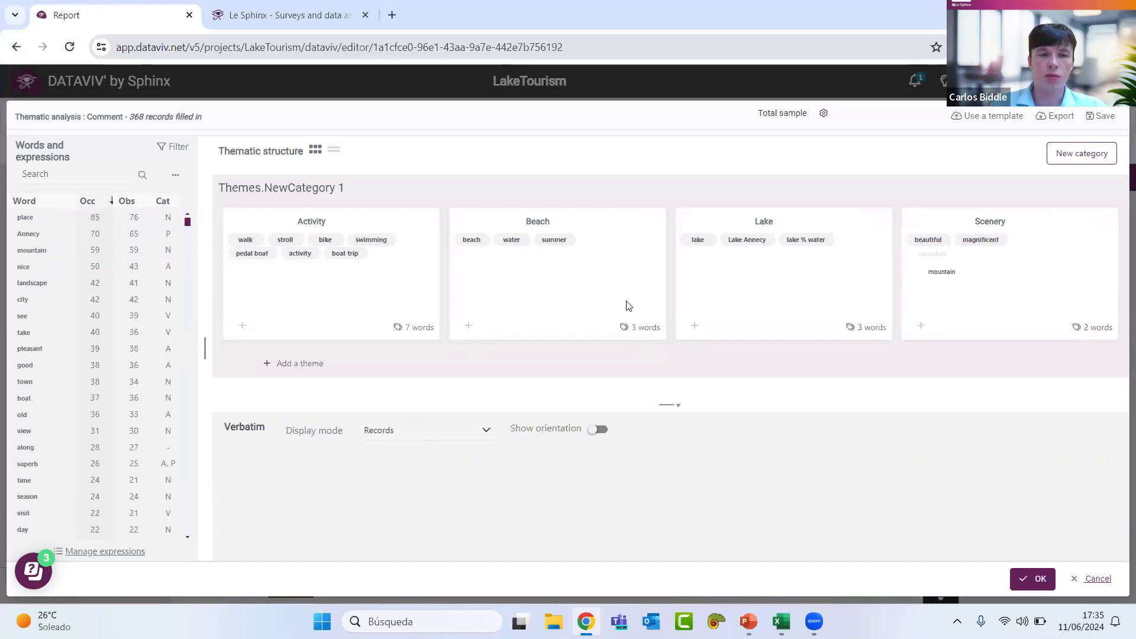
drag(240, 261, 1006, 296)
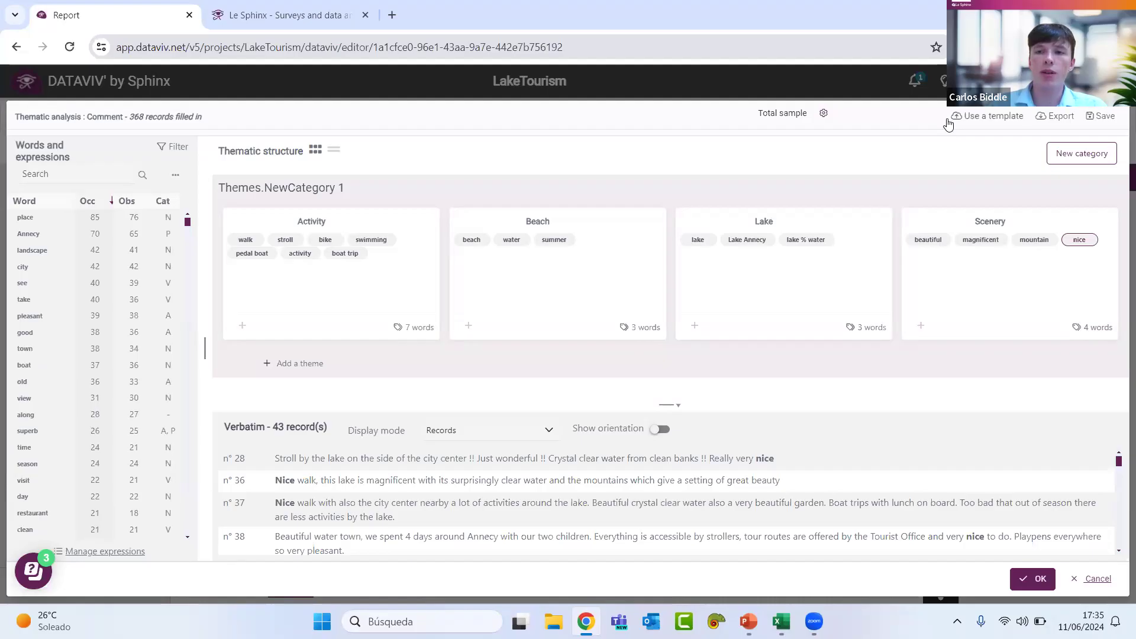
click(1013, 123)
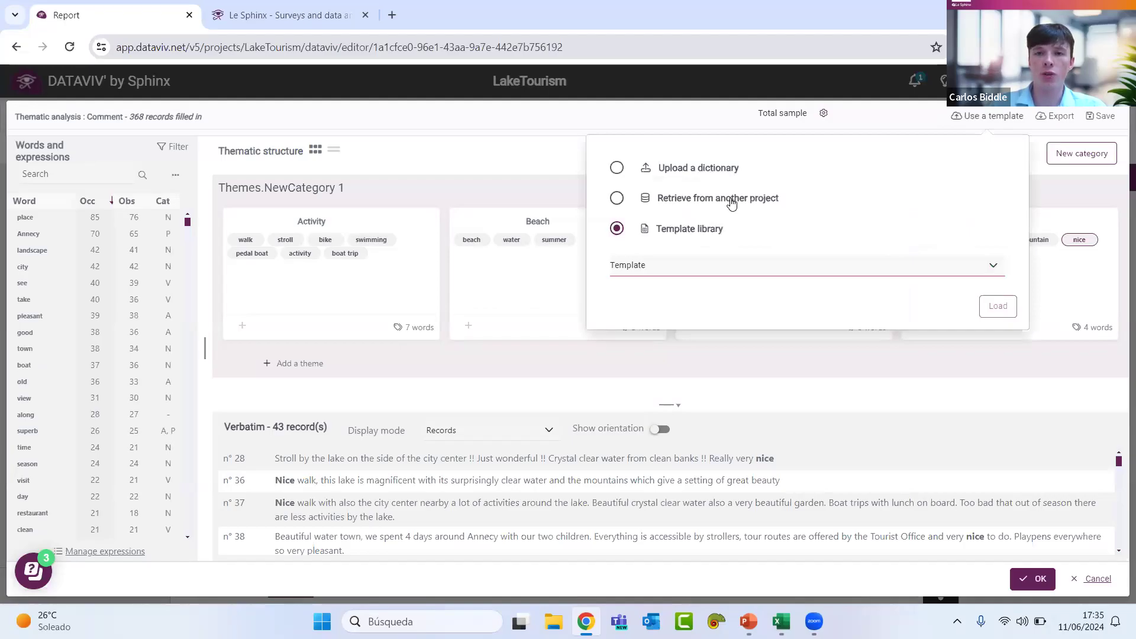
click(496, 155)
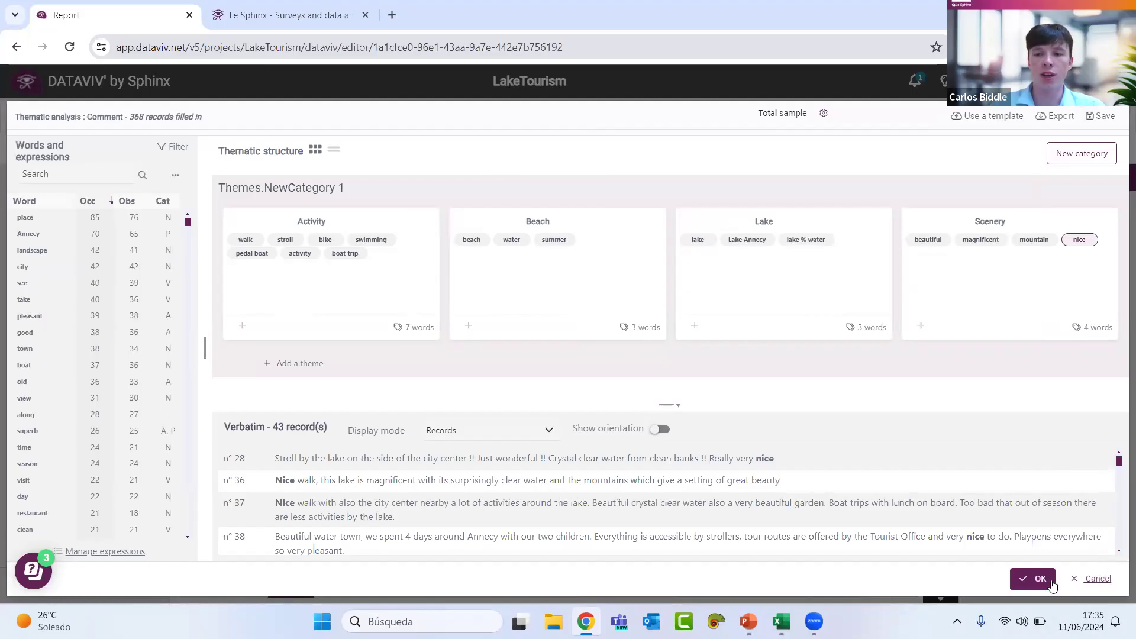
Step: Confirm the thematic analysis, then enlarge its table to fill Page 6 and cross it with the Gender variable
click(1024, 579)
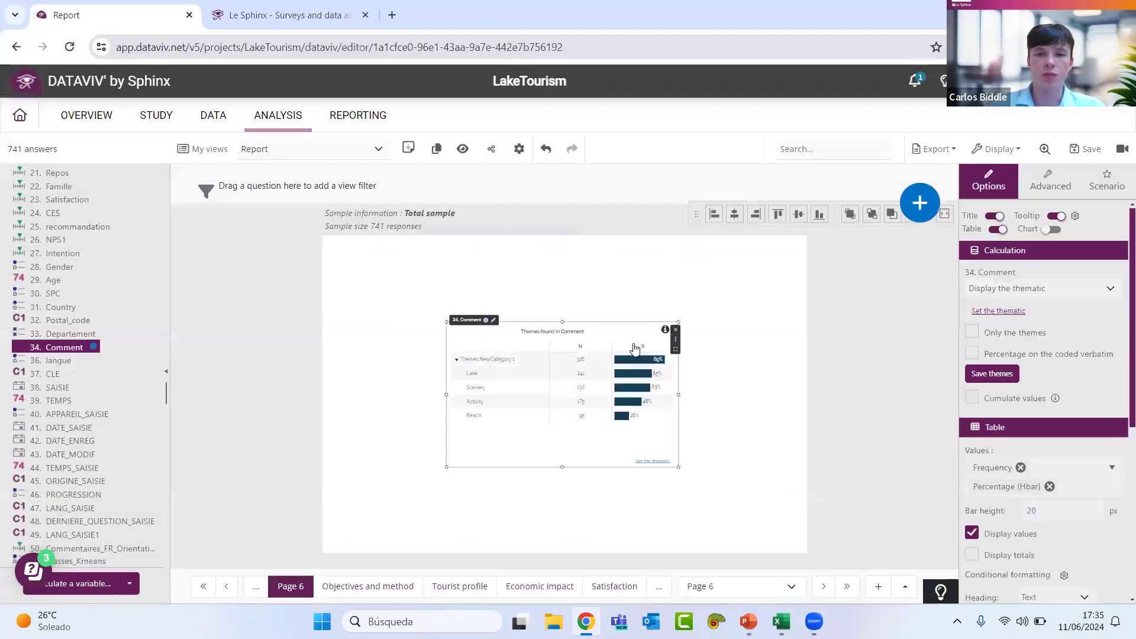
drag(596, 444, 475, 368)
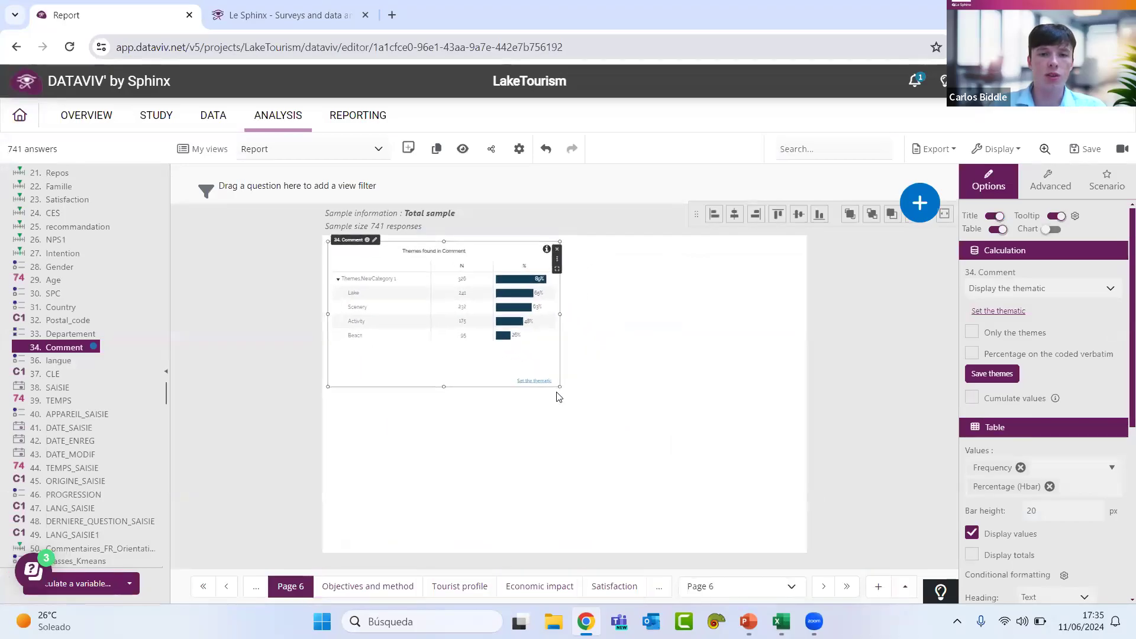
drag(561, 386, 812, 552)
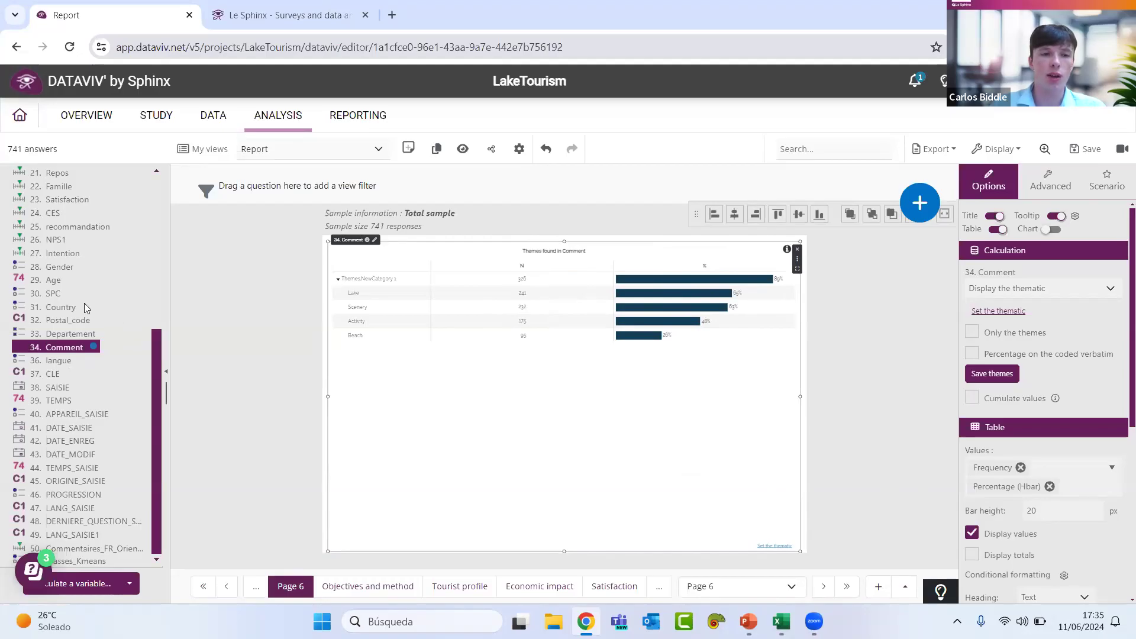
drag(58, 267, 543, 526)
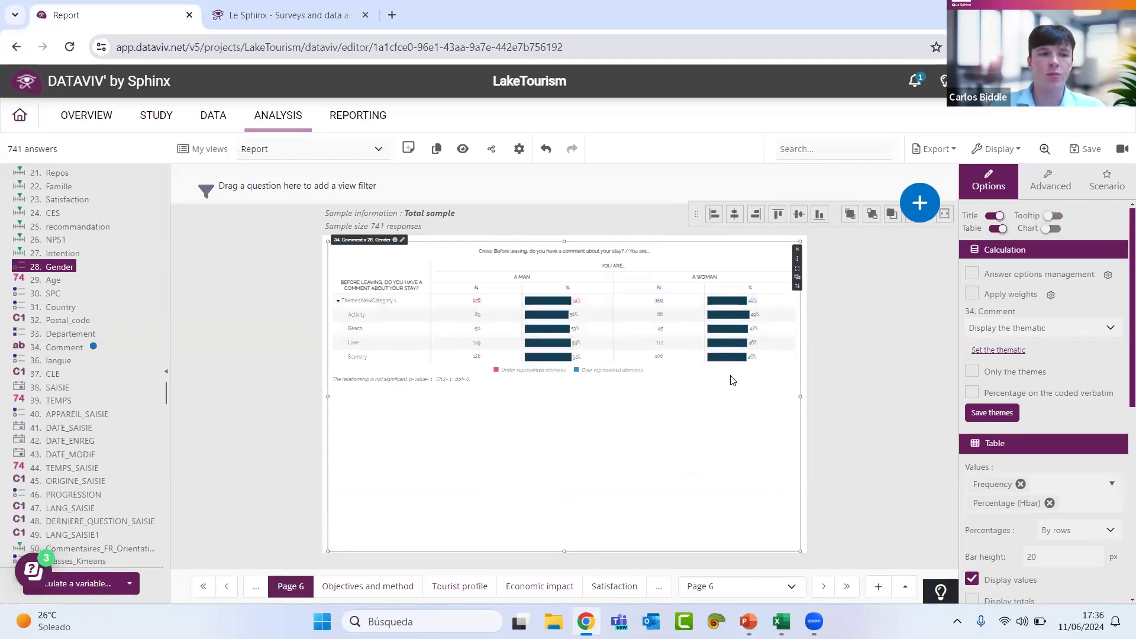
Step: Add a new Page 7 and copy the Type_of_accomodation pictogram chart from the Tourist profile page to its upper area
click(874, 591)
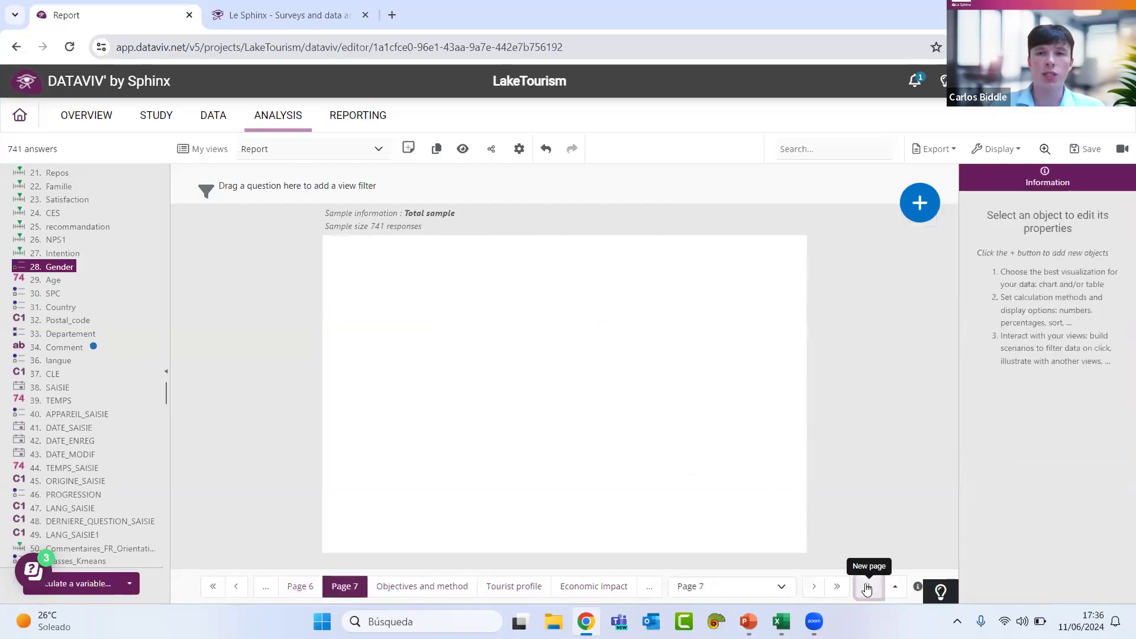
click(715, 588)
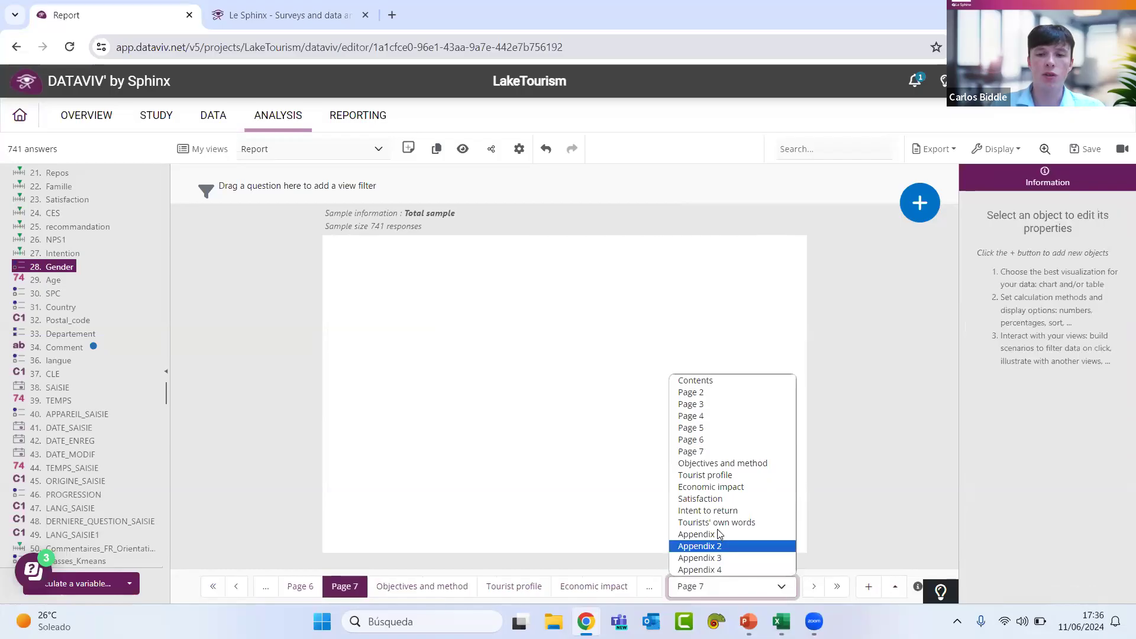
click(719, 481)
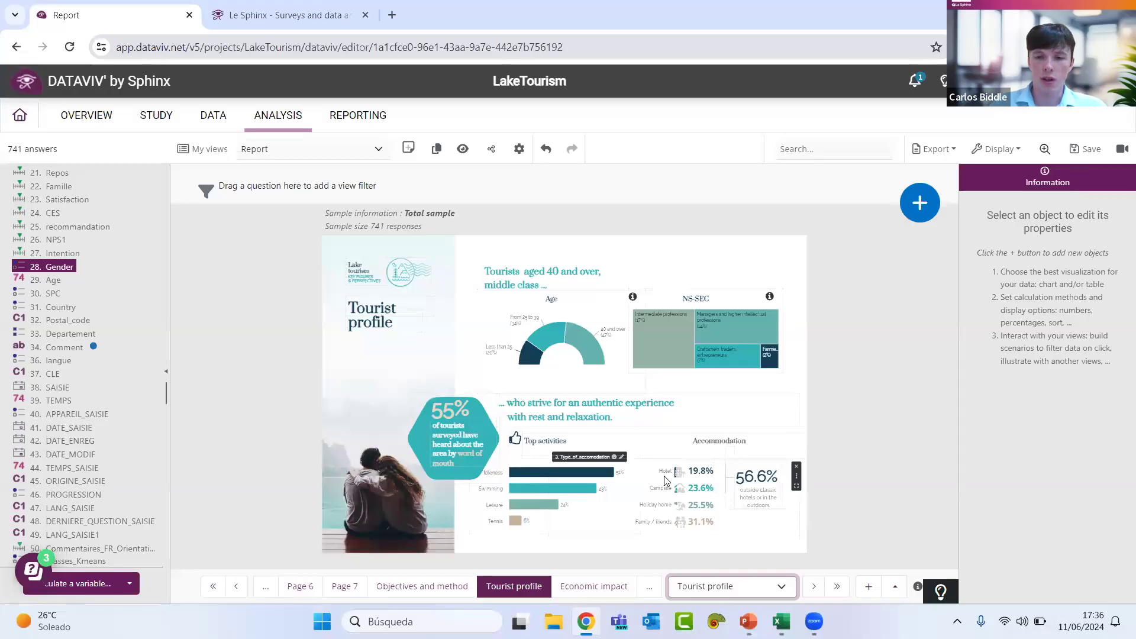
click(665, 481)
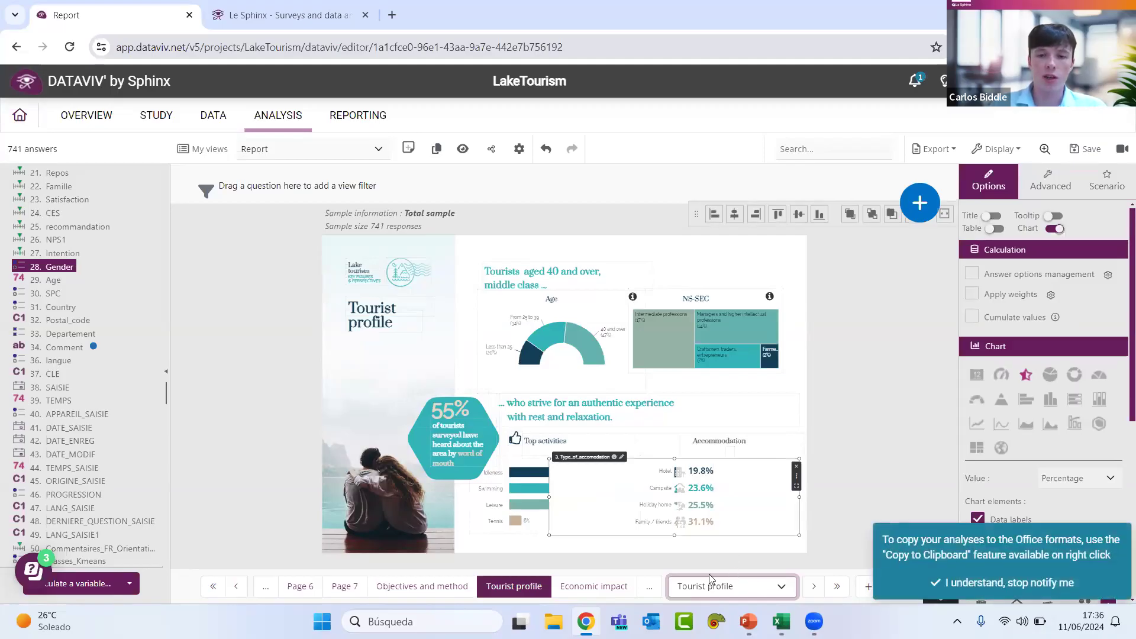
click(721, 583)
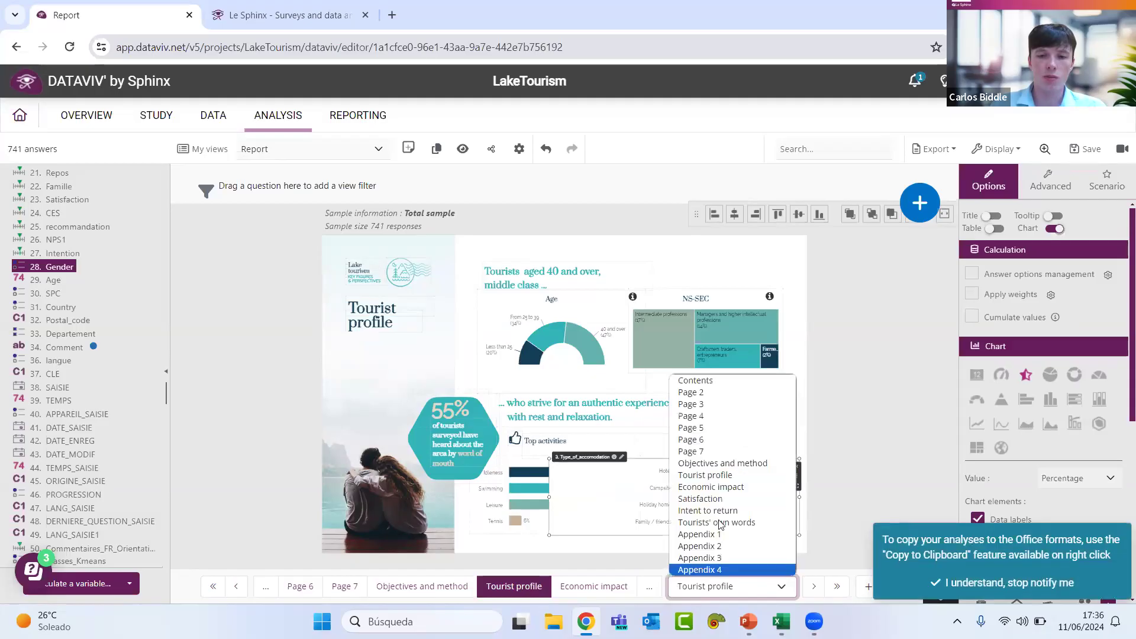
click(739, 464)
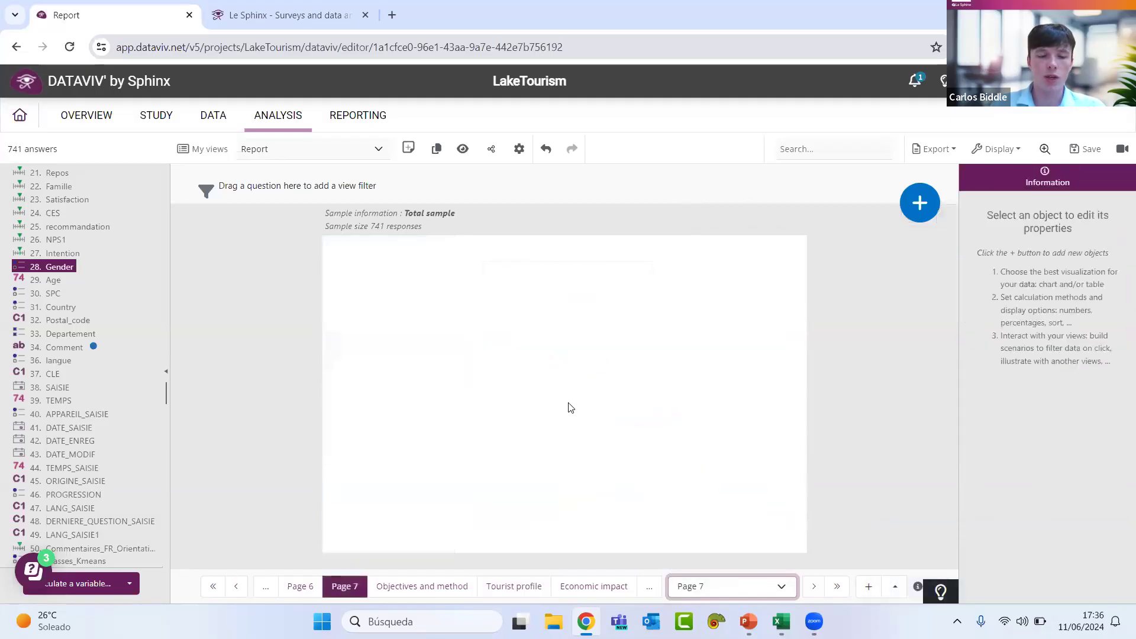
click(634, 441)
drag(632, 441, 506, 287)
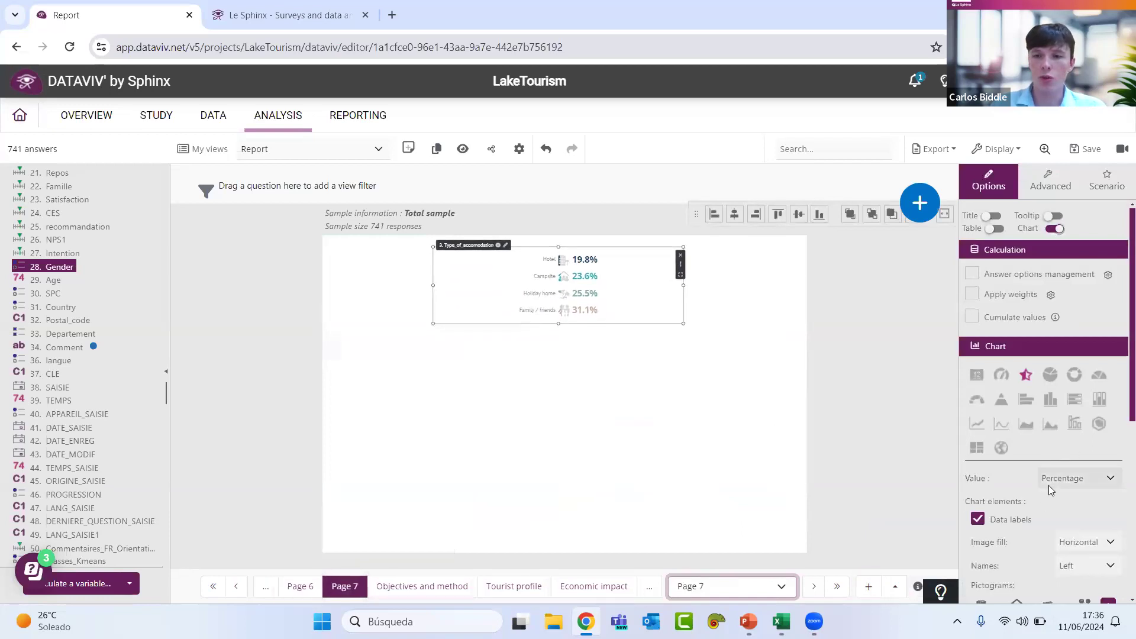
Step: Set the accommodation chart's image fill to Vertical and widen the chart across most of the page
click(1081, 540)
click(1092, 573)
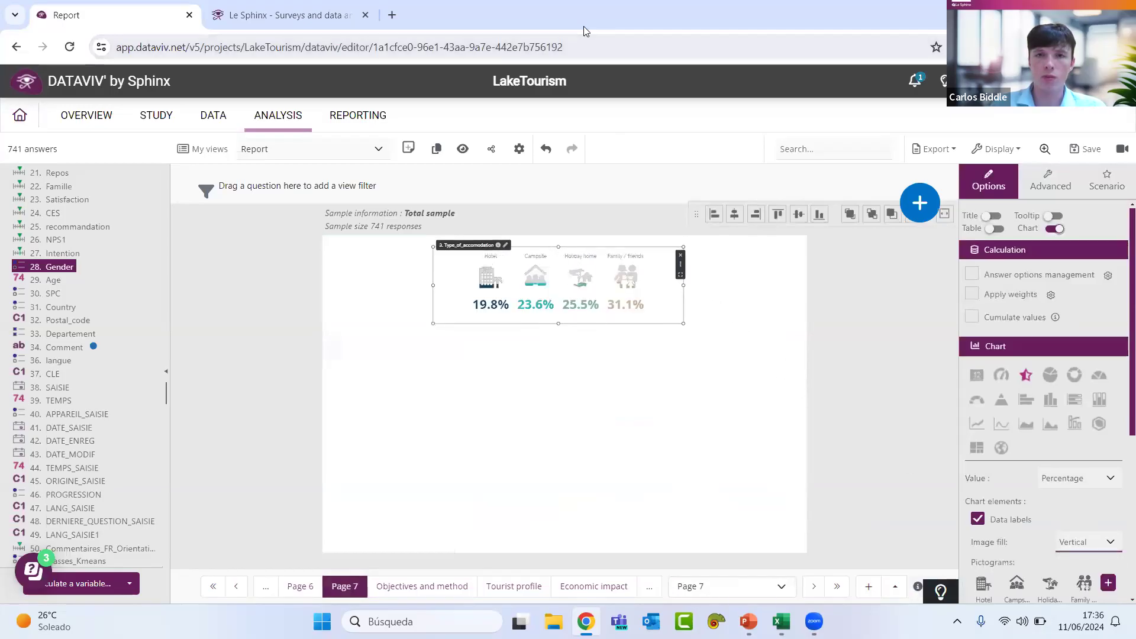
drag(686, 286, 777, 286)
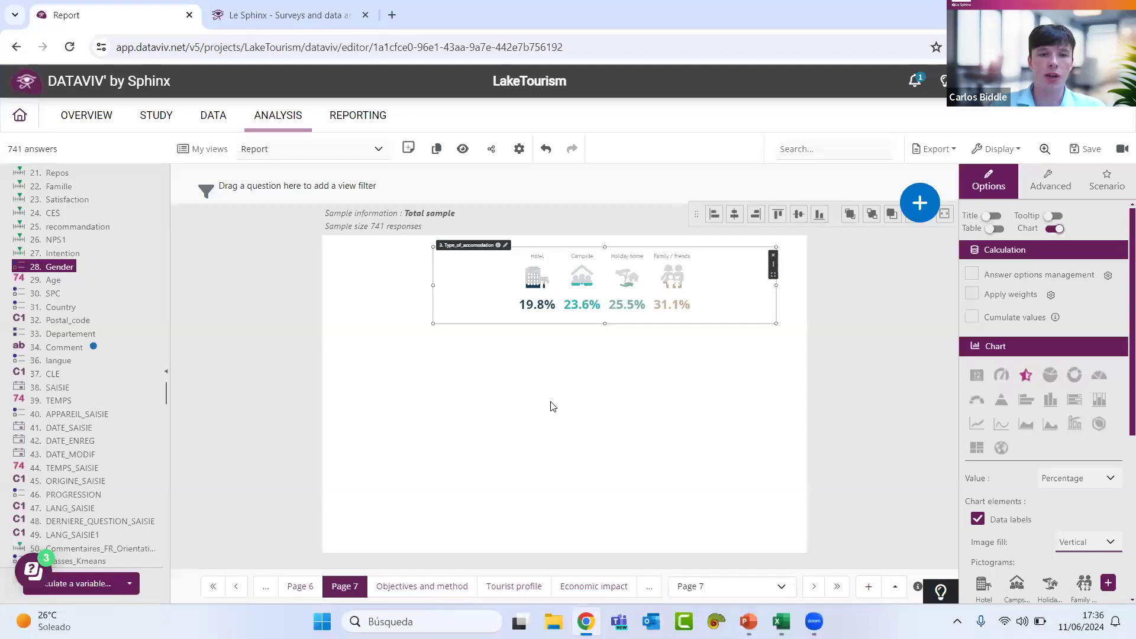
drag(433, 285, 355, 285)
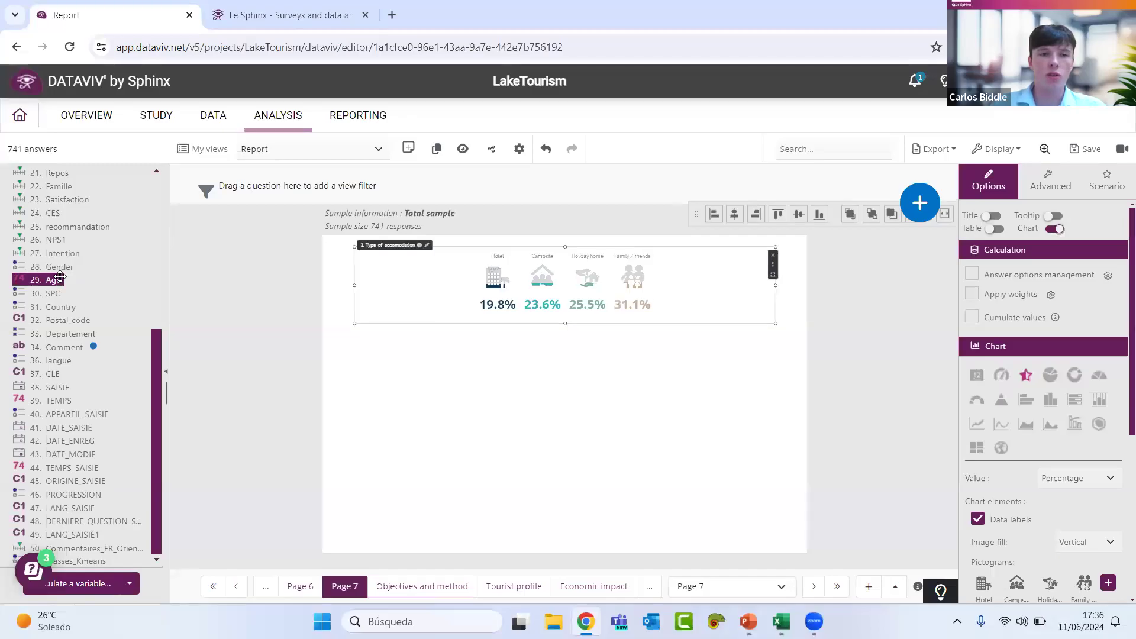
Step: Add an Age gauge and a Gender pie chart below the accommodation chart, shrunk and placed side by side
drag(49, 279, 402, 438)
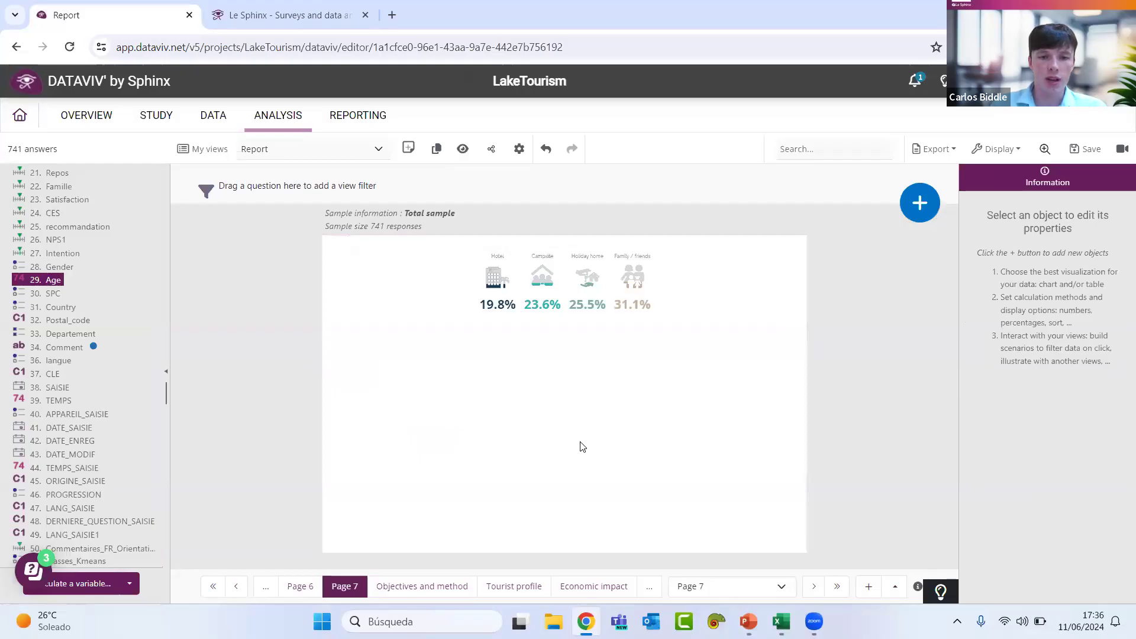
drag(59, 267, 651, 472)
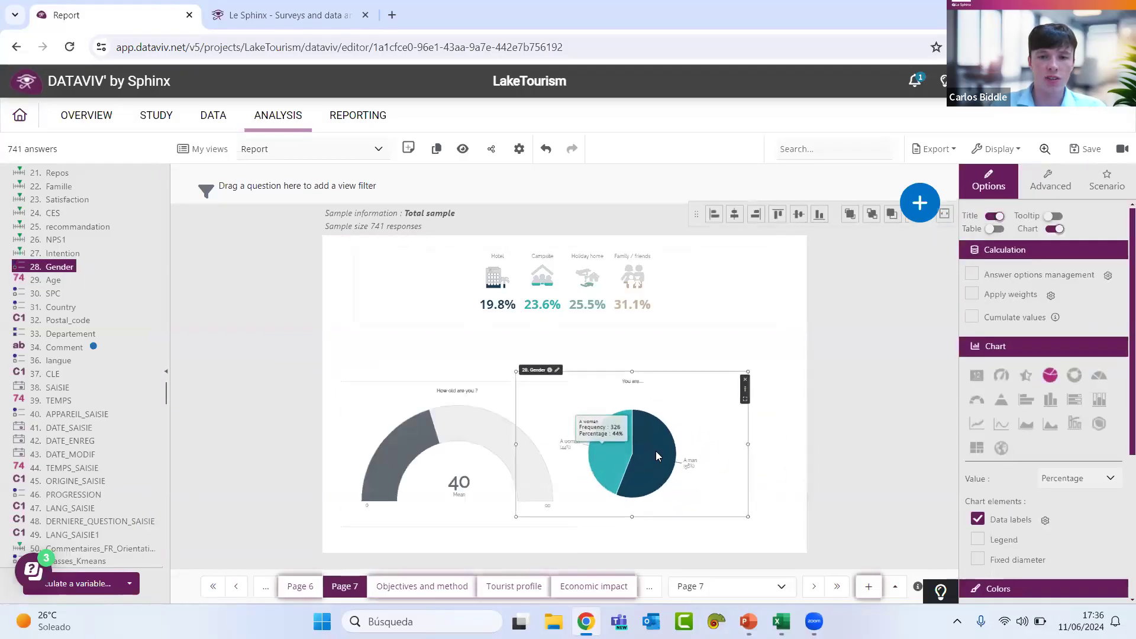
drag(689, 469, 673, 465)
click(487, 448)
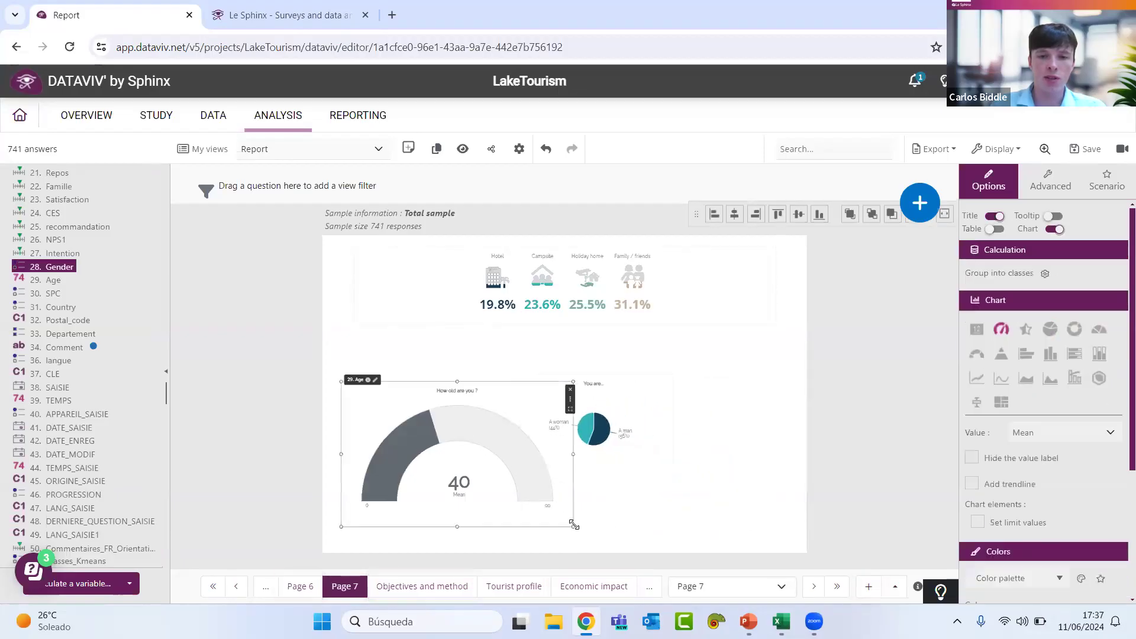
drag(577, 526, 498, 456)
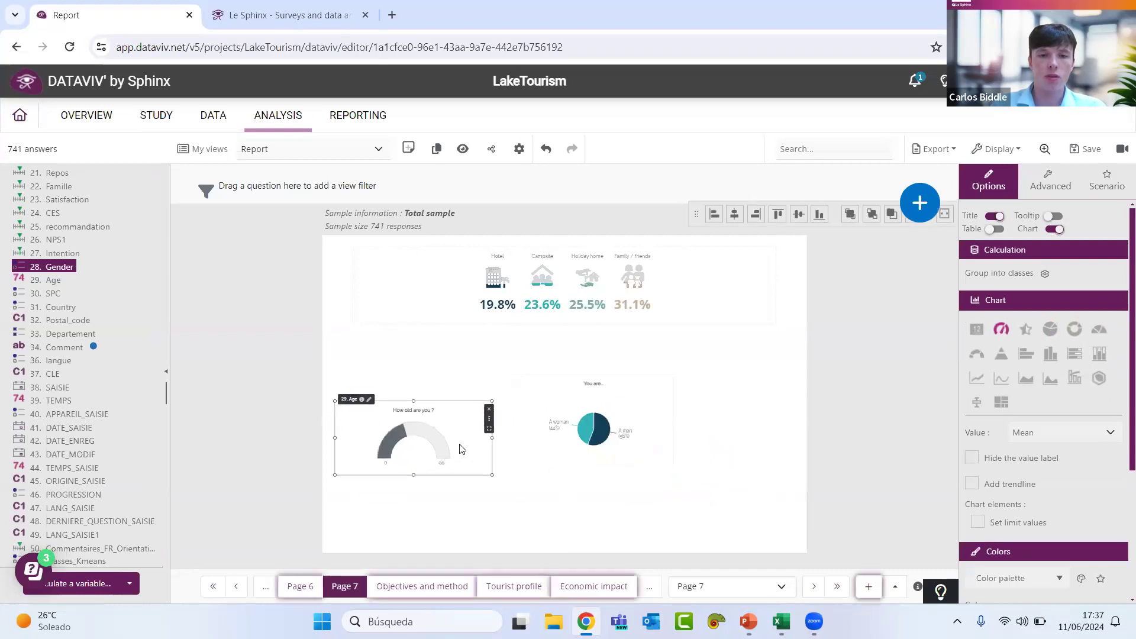
click(586, 425)
drag(600, 467, 579, 518)
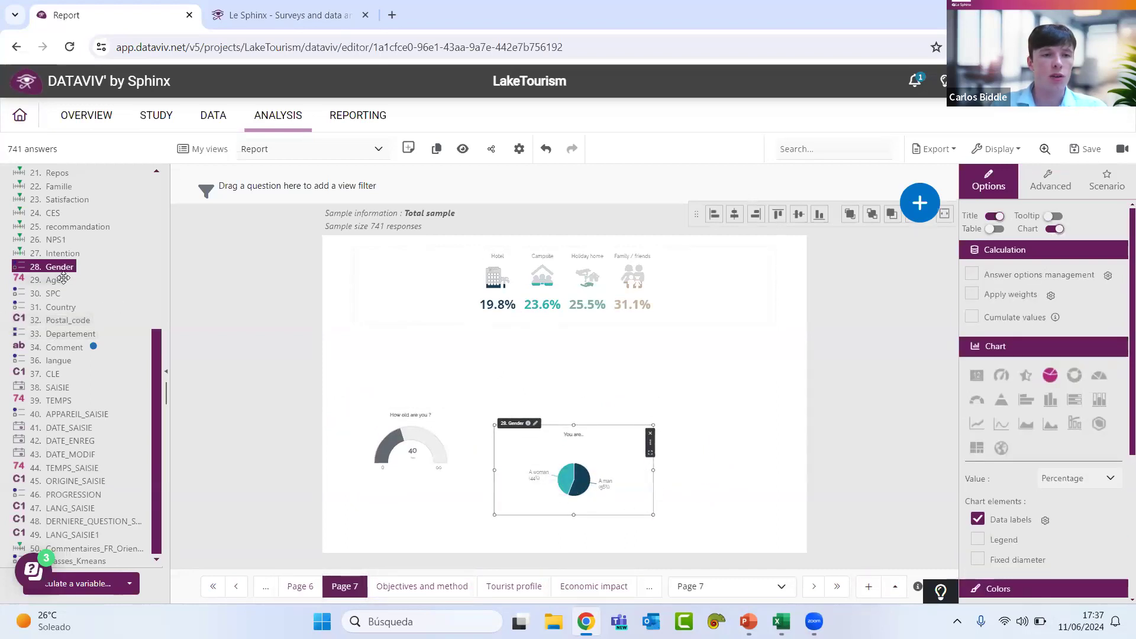
Step: Add an SPC bar chart beside the Gender pie chart and arrange the three lower charts in a row
drag(54, 294, 710, 451)
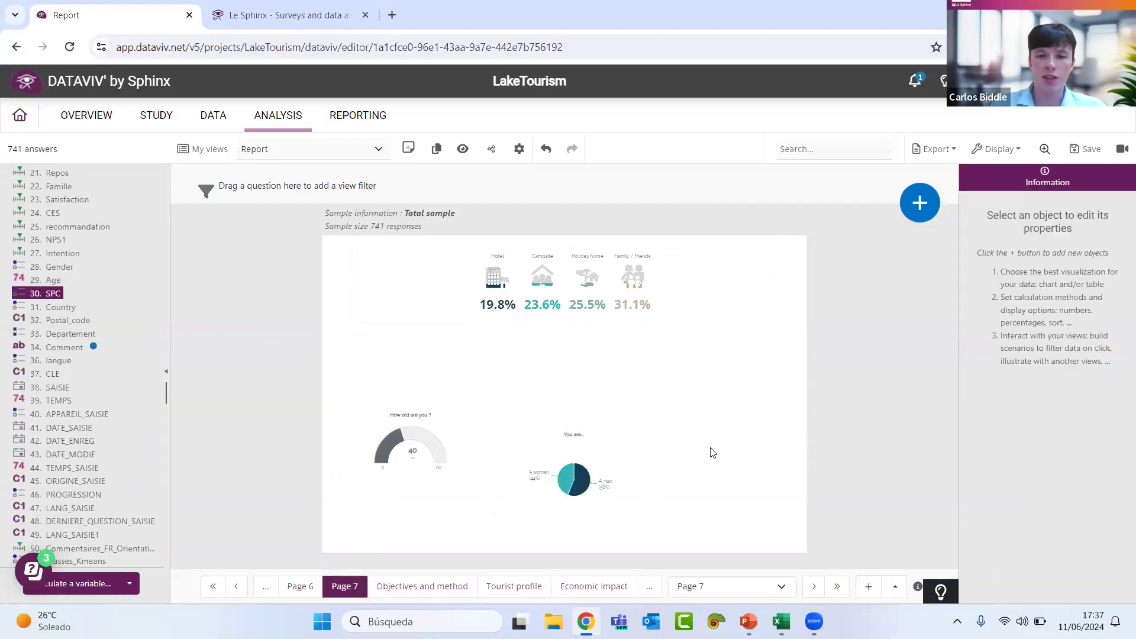
drag(570, 407, 696, 413)
click(551, 454)
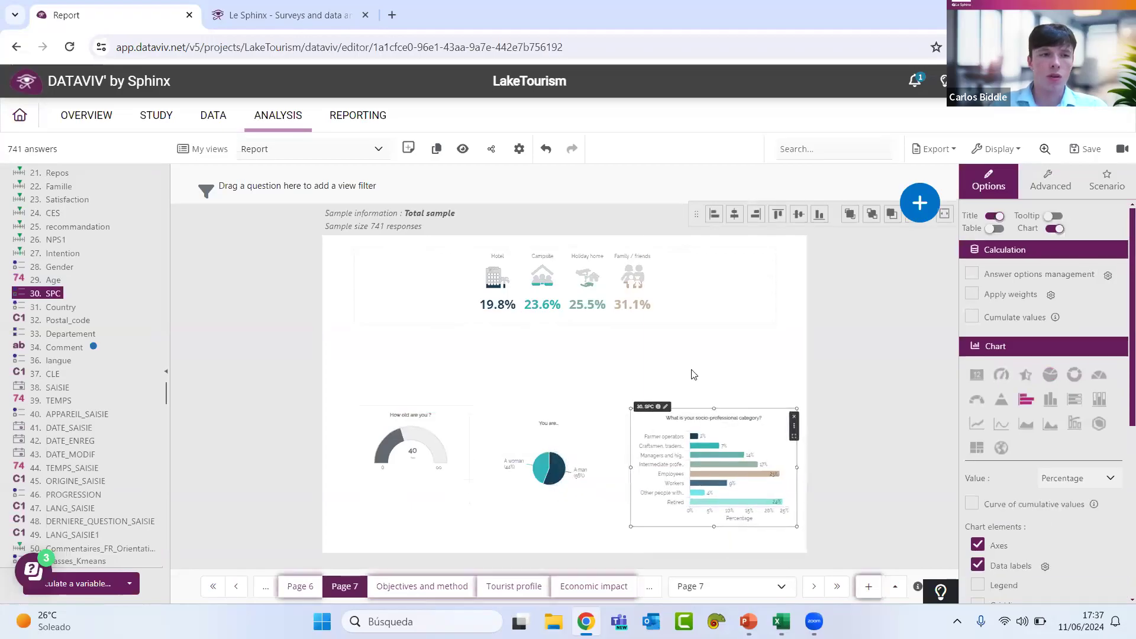
click(693, 370)
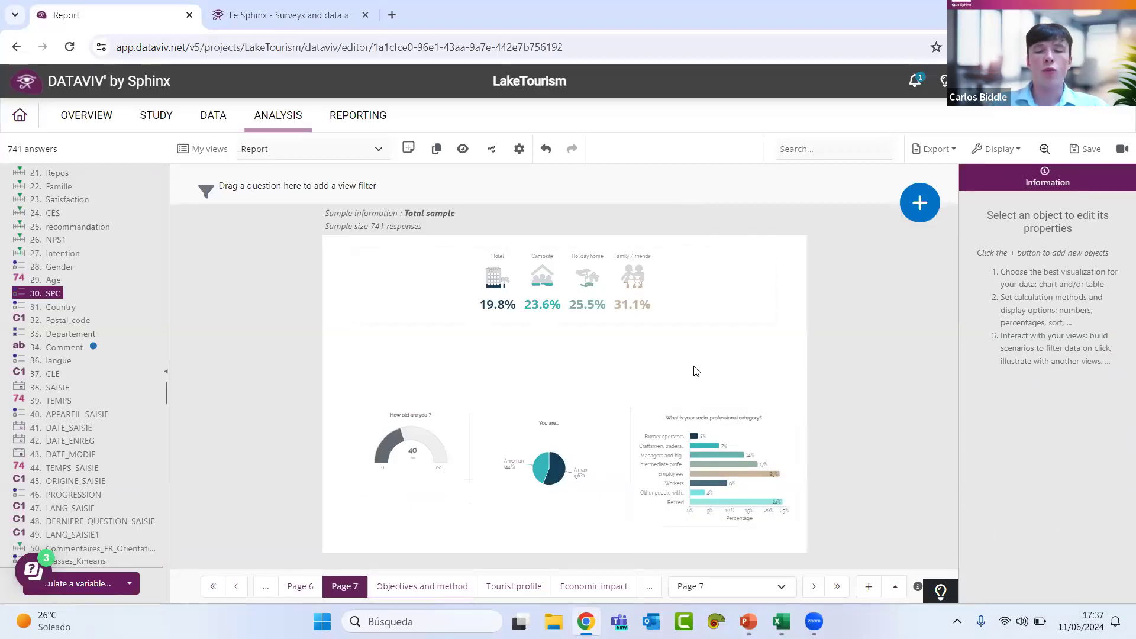
Step: Give the accommodation chart a Filter analysis scenario that targets the Age, Gender and SPC charts
click(595, 279)
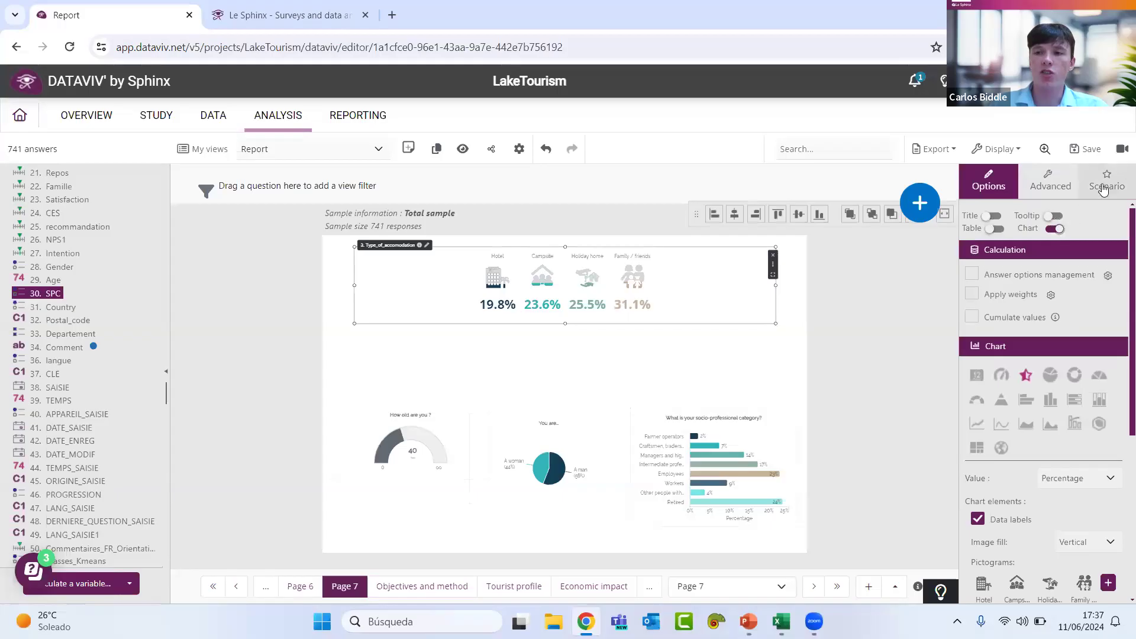
click(1108, 203)
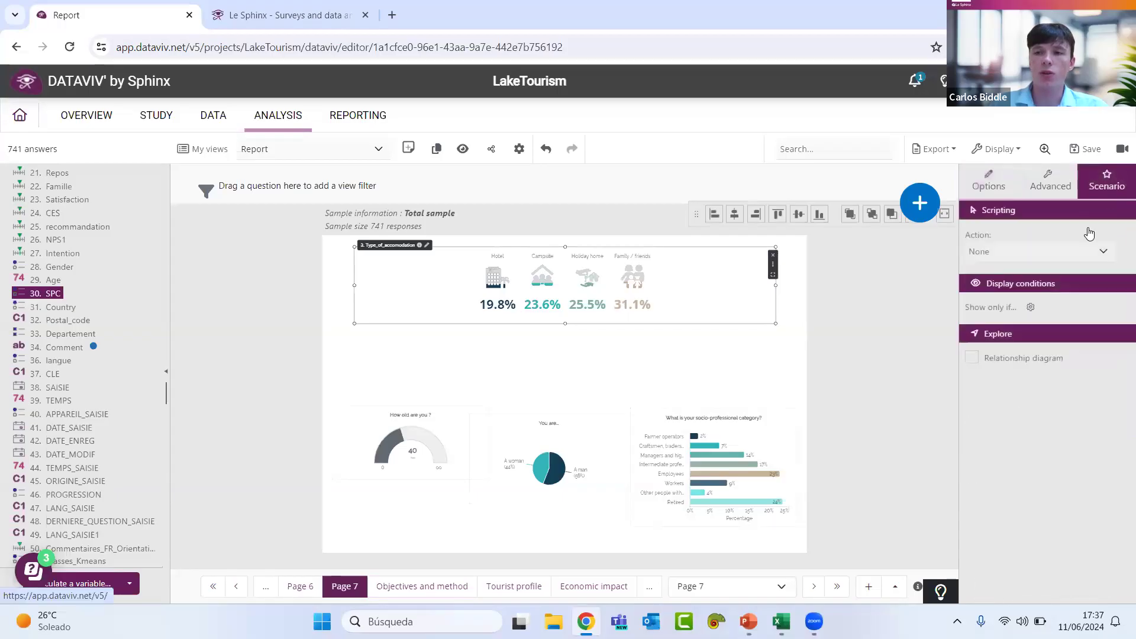
click(1080, 253)
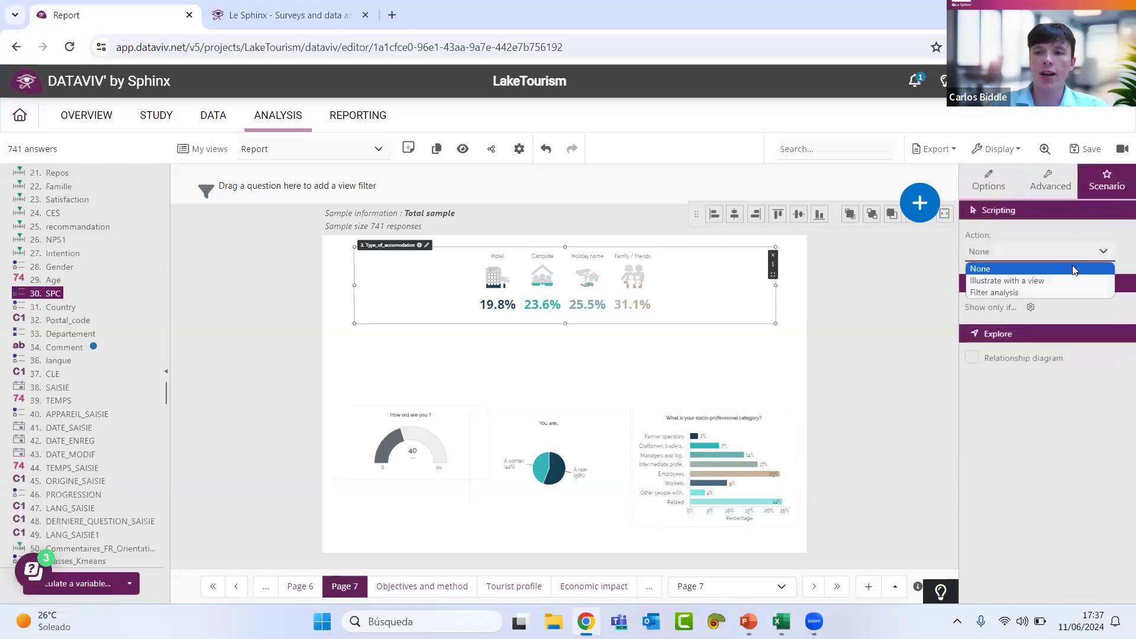
click(1049, 292)
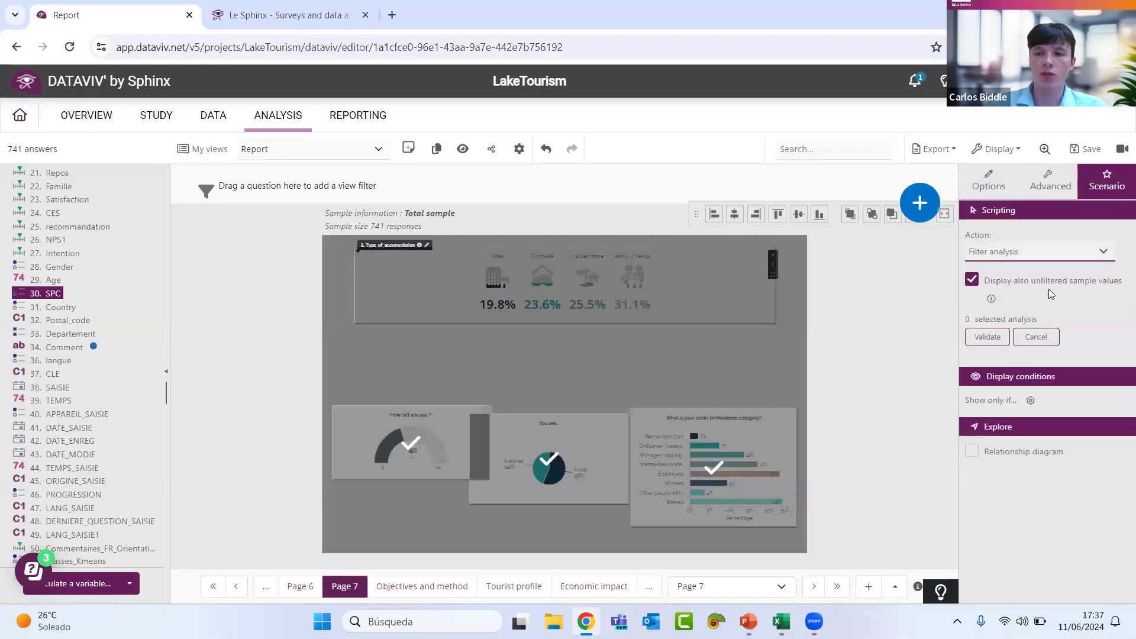
click(417, 448)
click(549, 460)
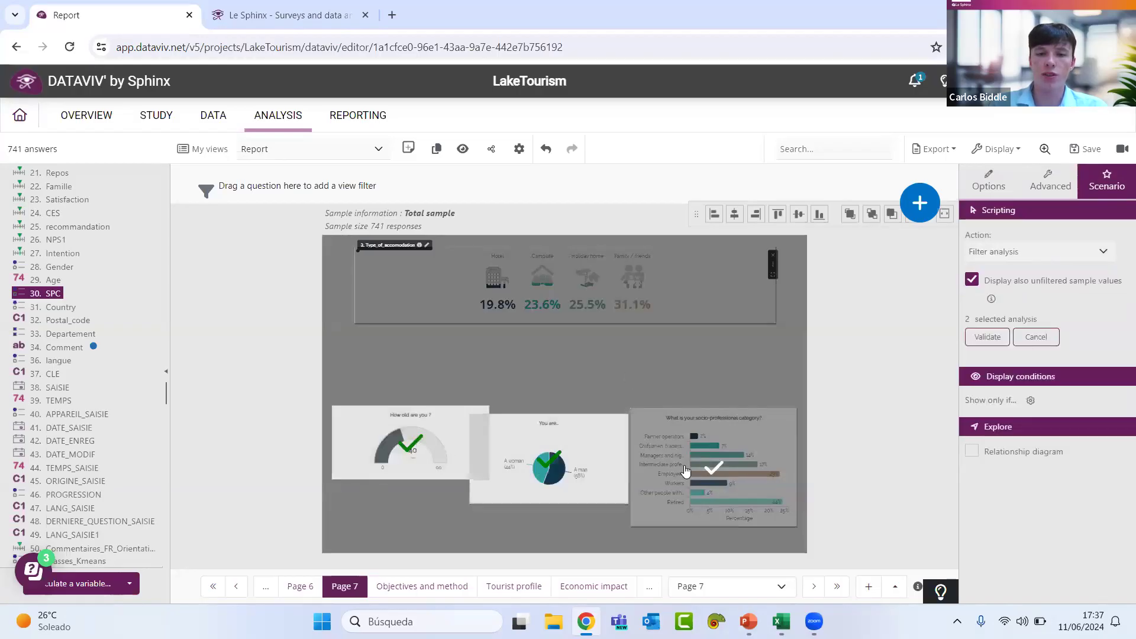
click(727, 470)
click(997, 342)
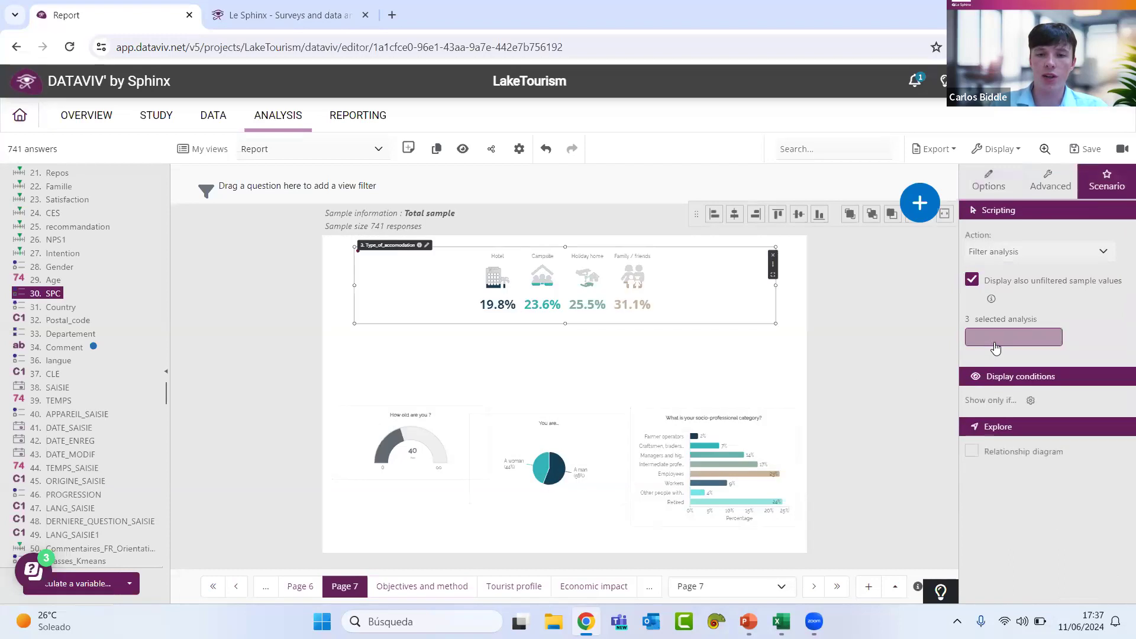
Step: Add a relationship diagram linking the accommodation chart to the Age, Gender and SPC charts
click(972, 453)
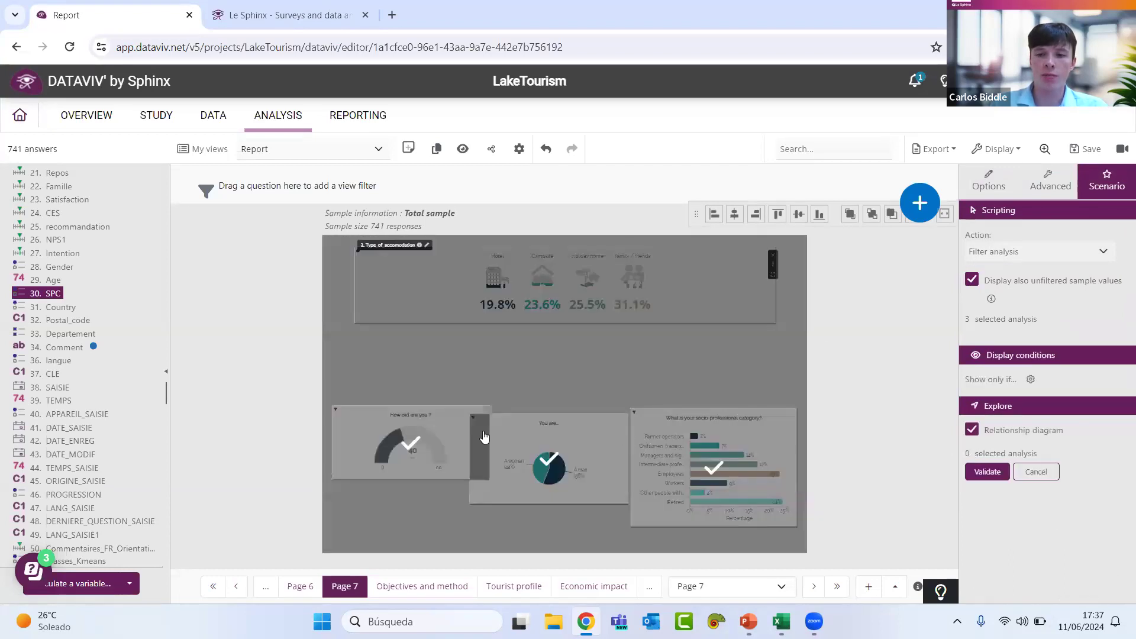
click(414, 451)
click(535, 465)
click(698, 470)
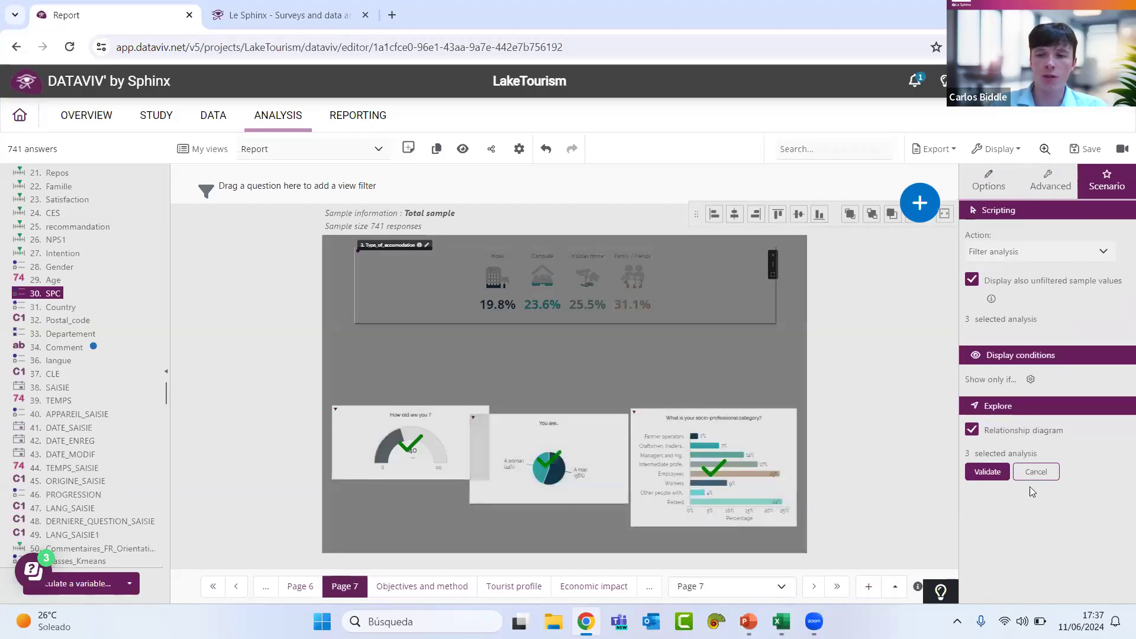
click(984, 472)
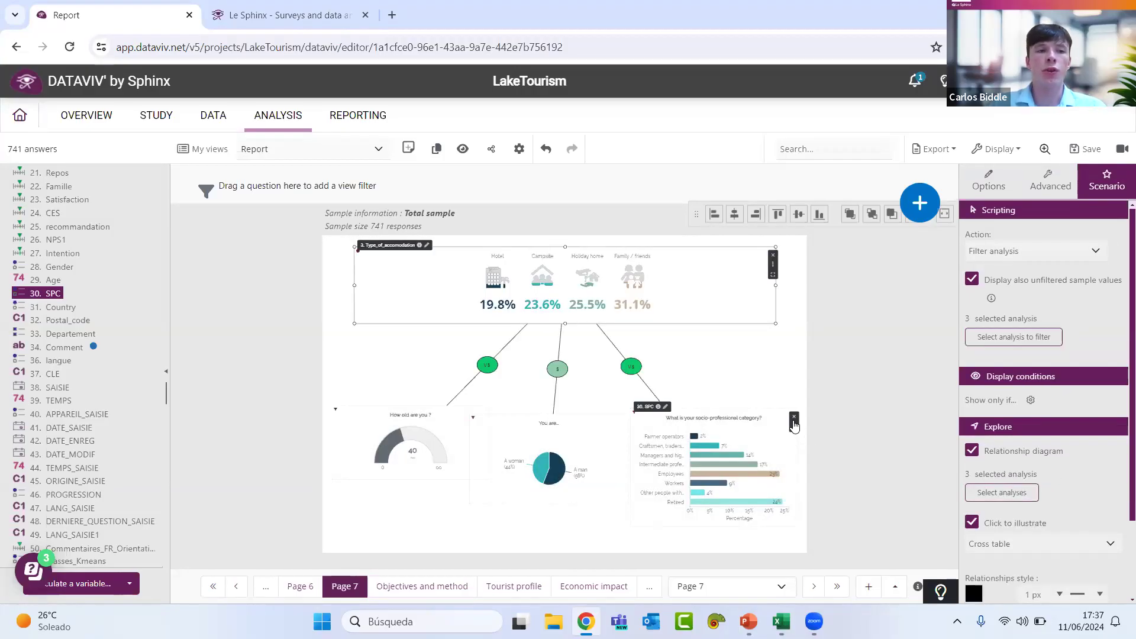
Step: Filter the three lower charts by Hotel, Campsite, Holiday home and Family / friends in turn
click(513, 285)
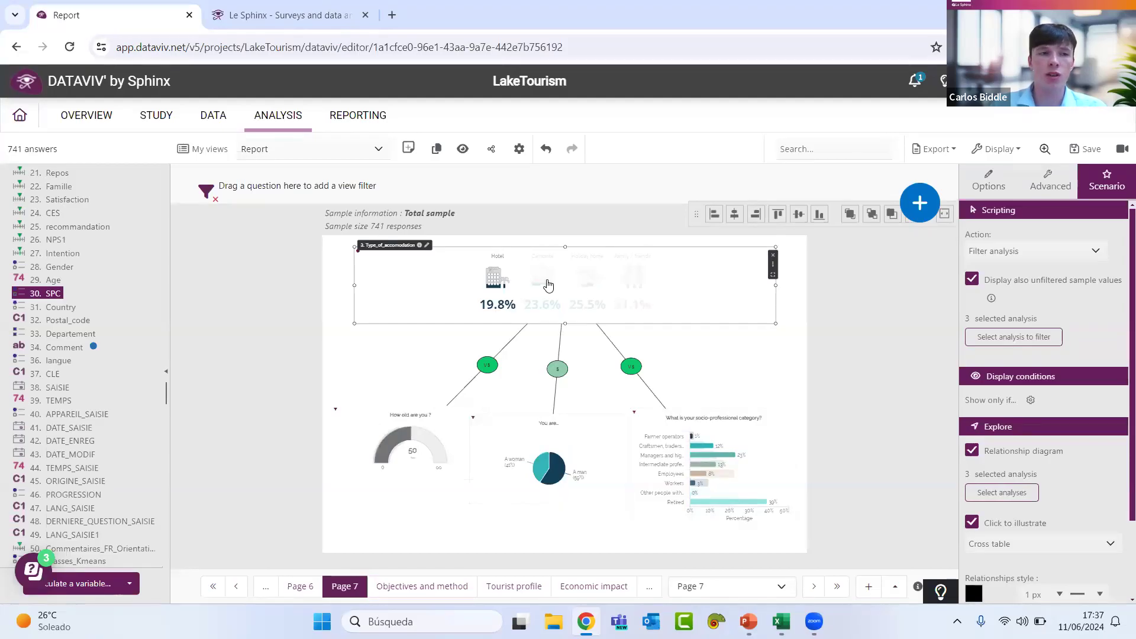
click(548, 286)
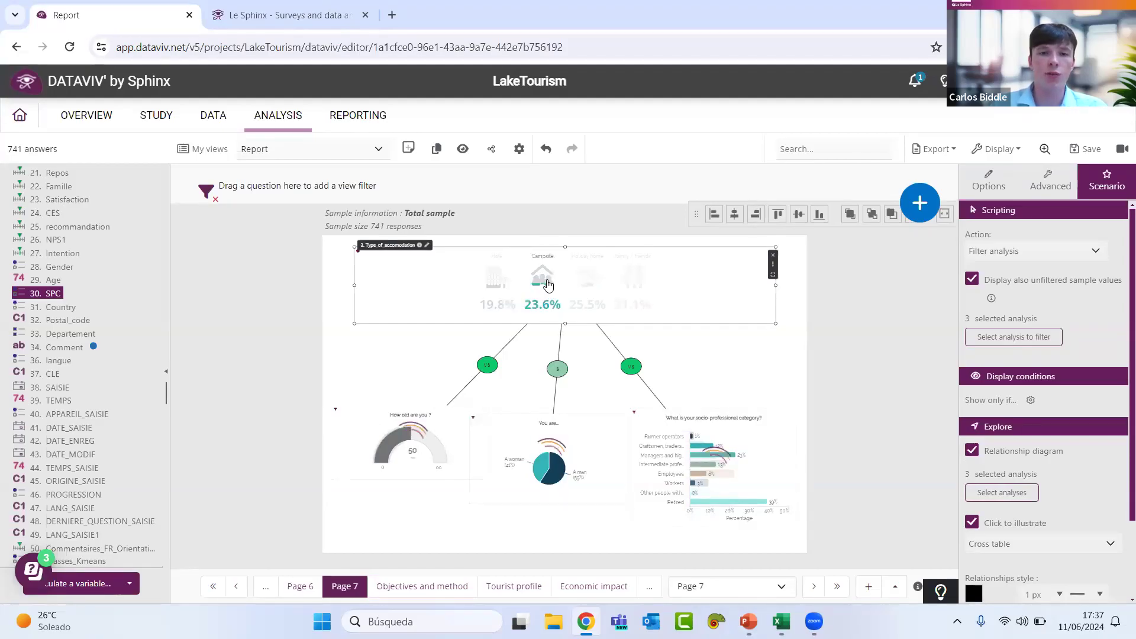
click(603, 292)
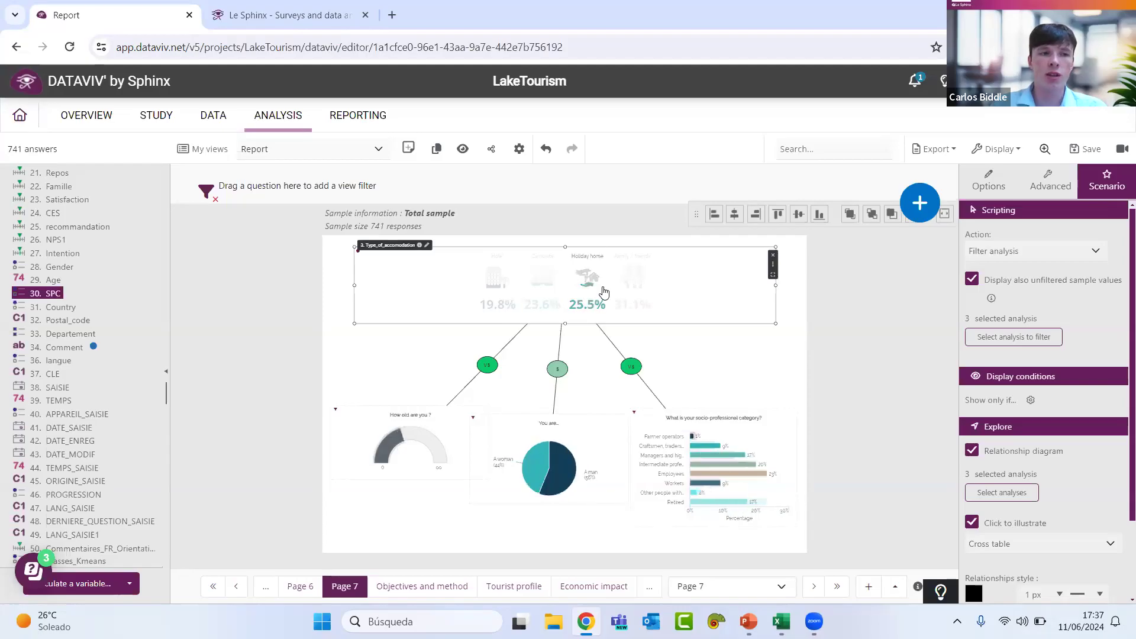
click(635, 293)
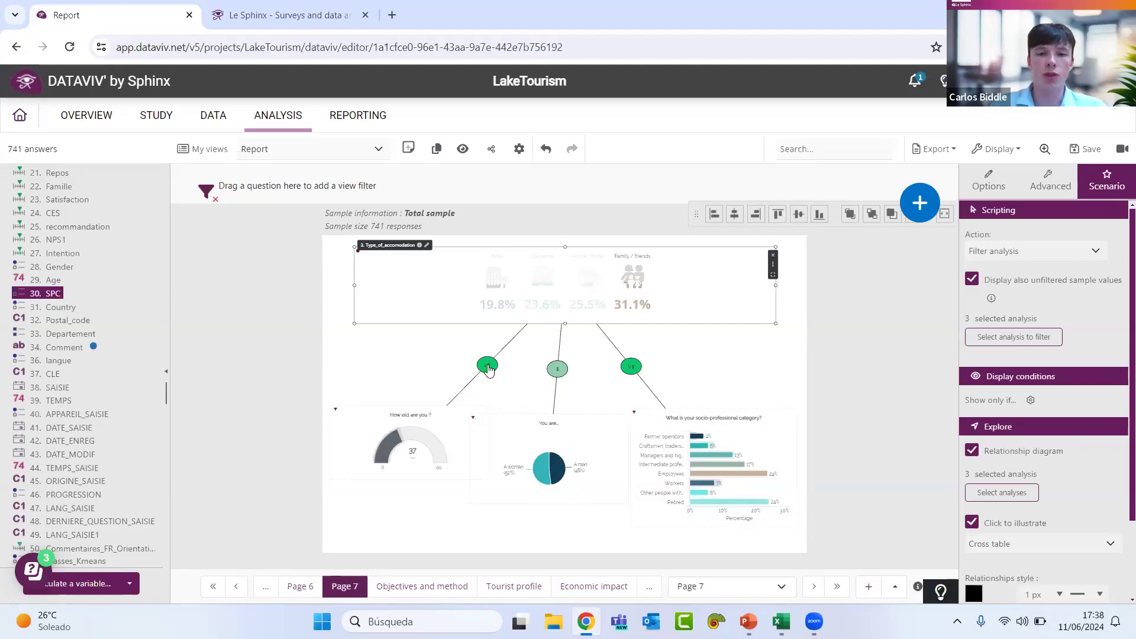
Step: Check the statistical tests in the relationship diagram and view the cross table of accommodation type by age
mouse_move(489, 368)
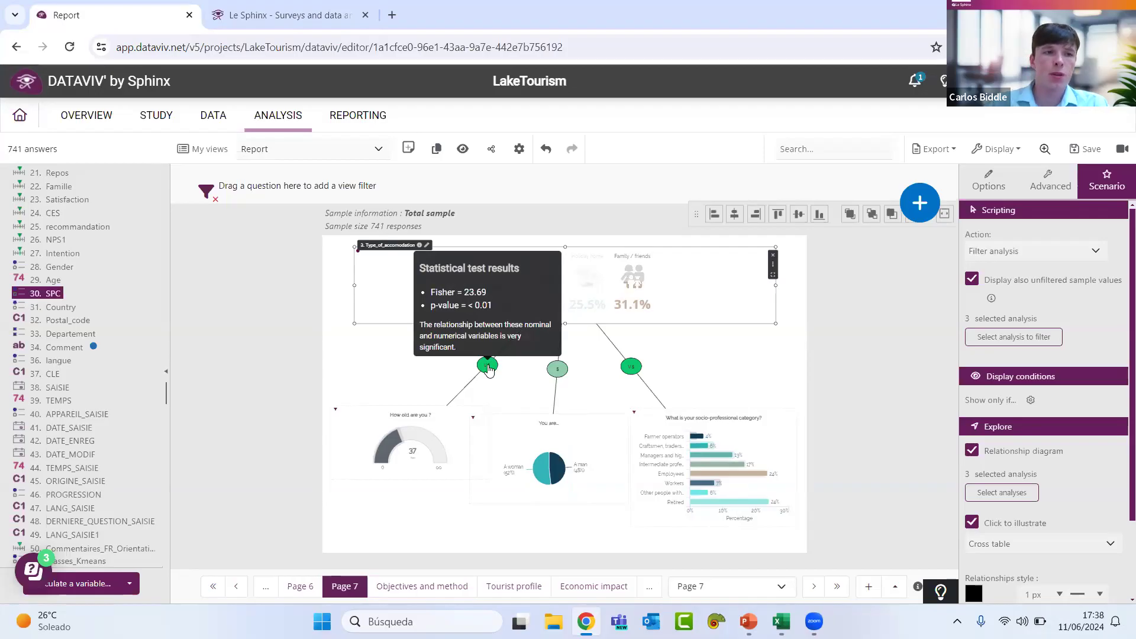
mouse_move(558, 374)
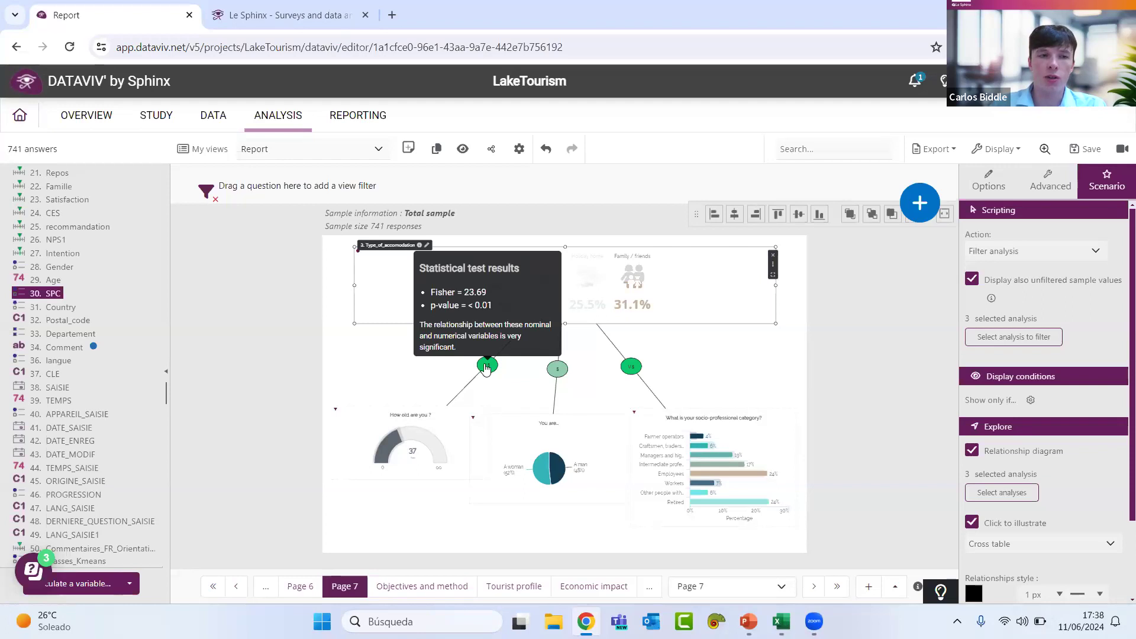
click(486, 367)
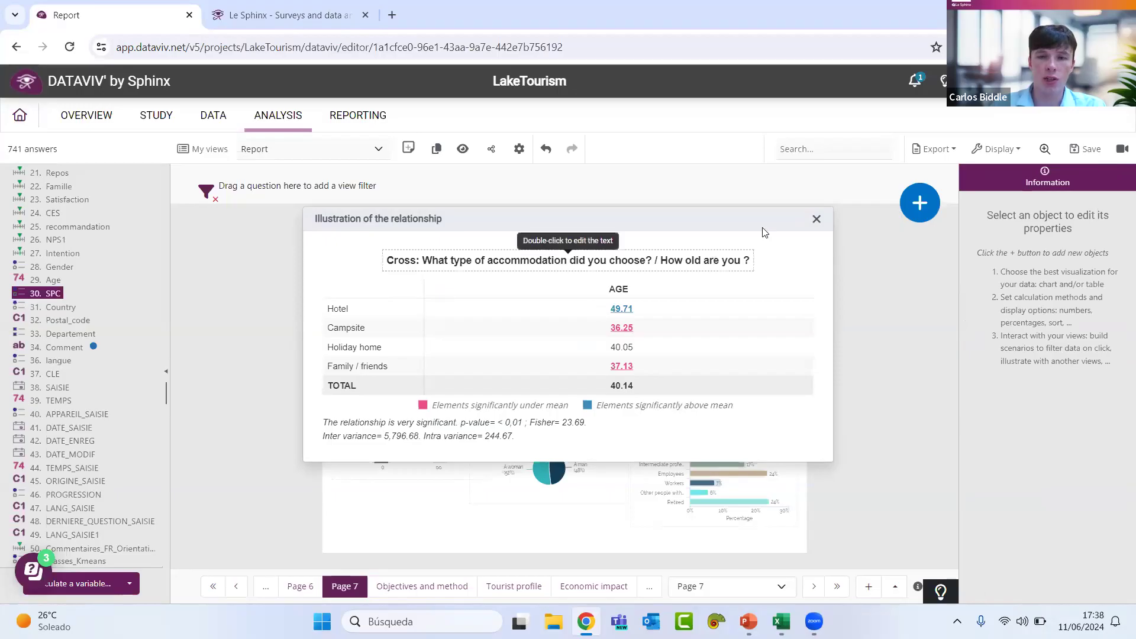
click(817, 219)
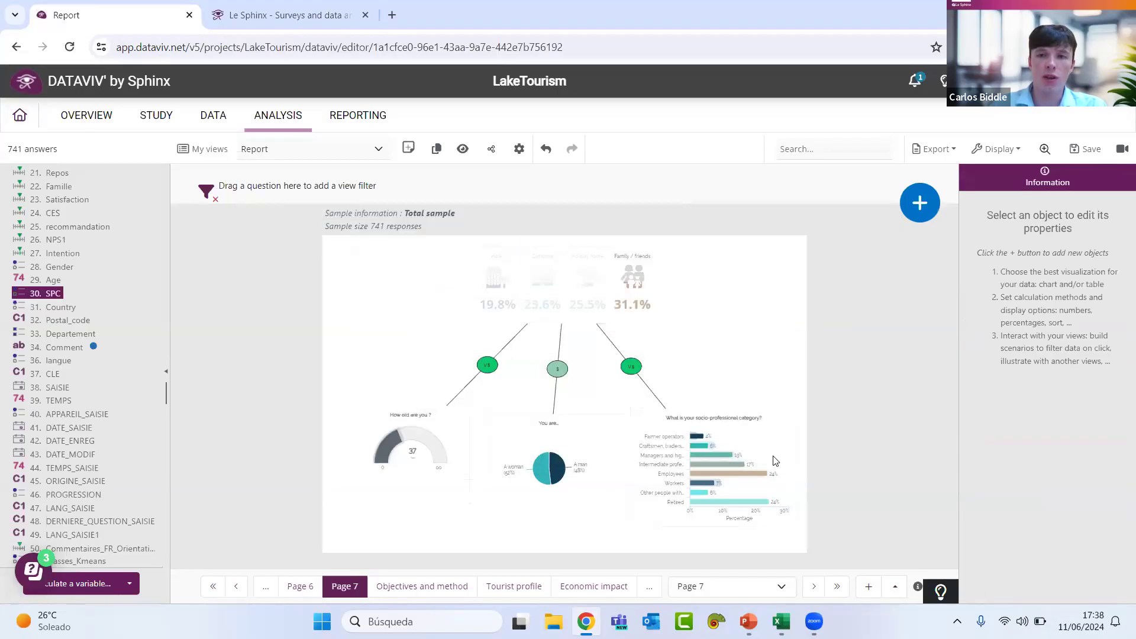
Step: Go to the report's Economic impact page and examine its total expense figure
click(713, 592)
click(722, 490)
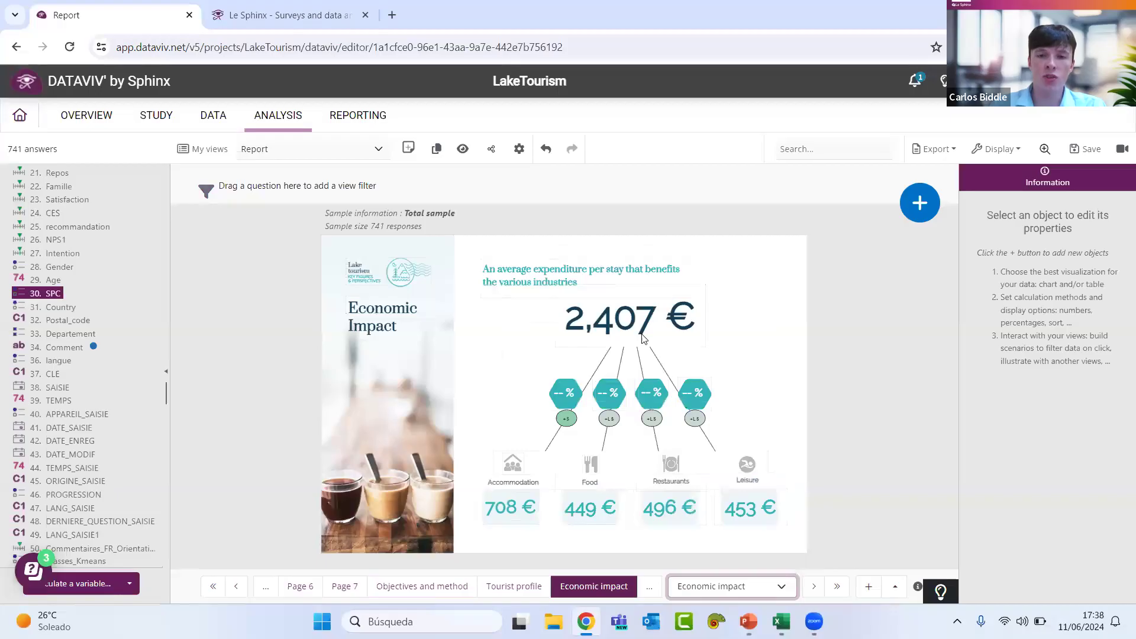
mouse_move(642, 333)
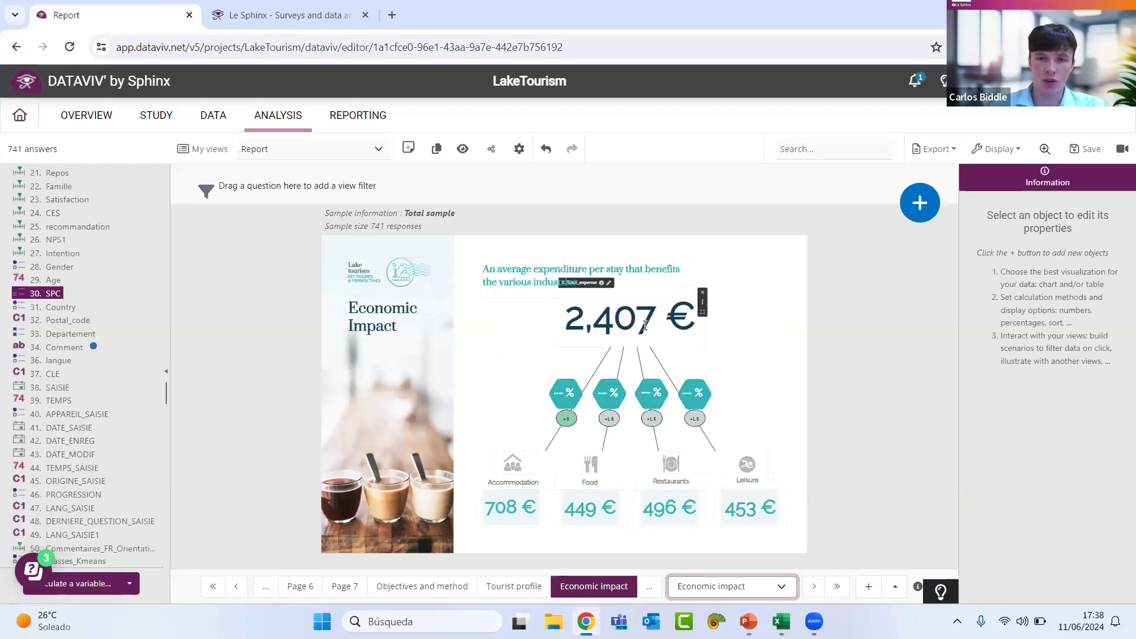
Step: Try Total_expense as a key figure with display units on the Economic impact page and delete it
scroll(86, 288, up, 5)
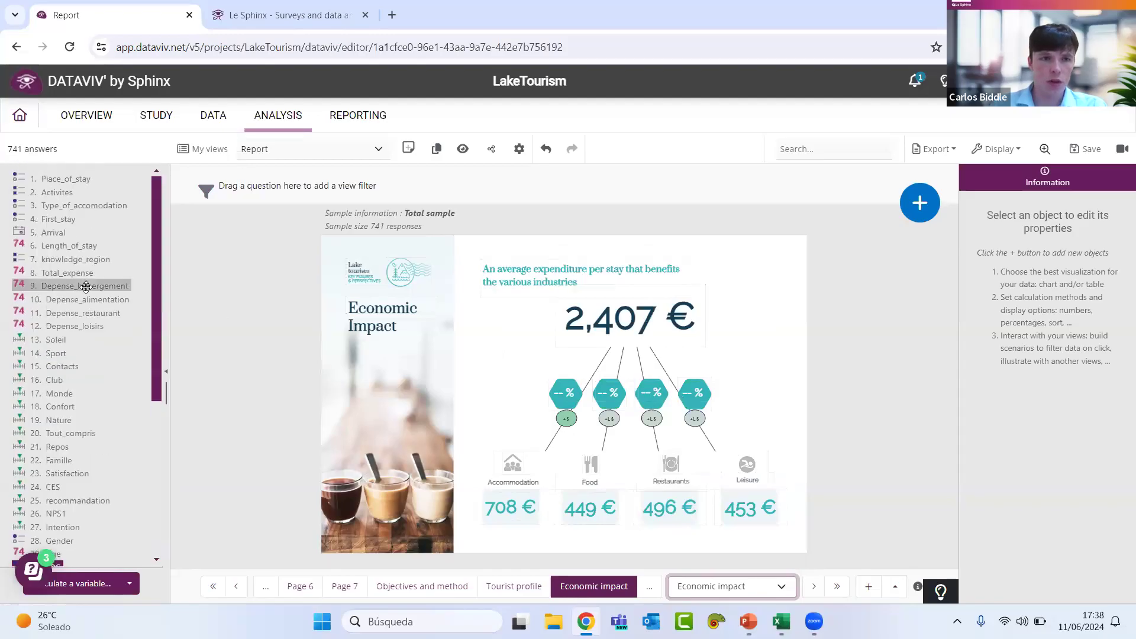
drag(93, 280, 419, 354)
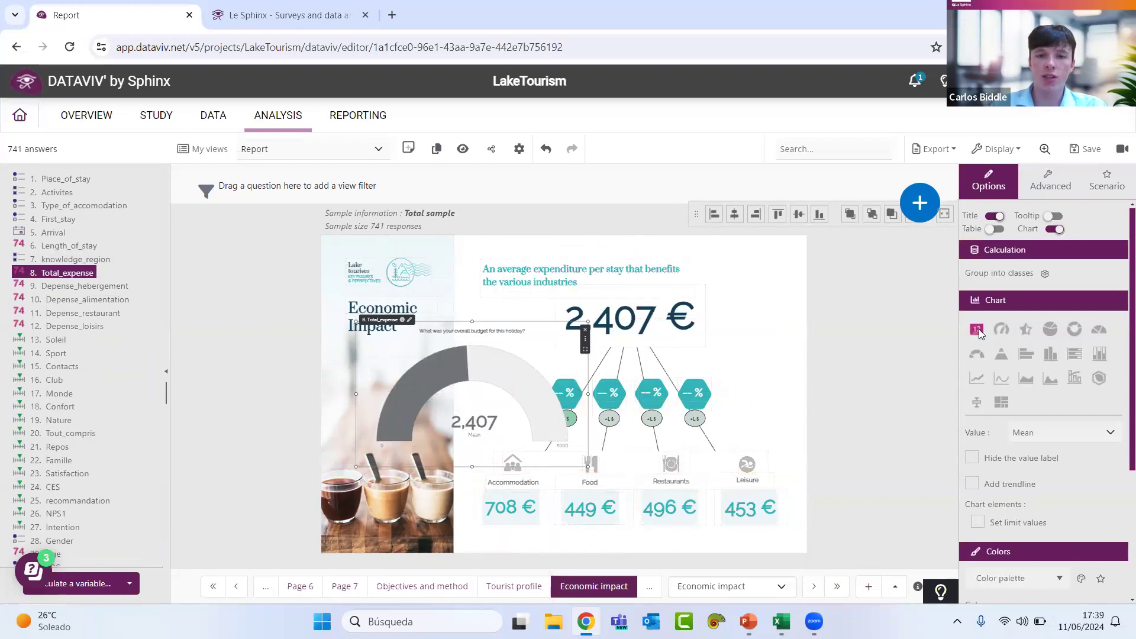
click(978, 332)
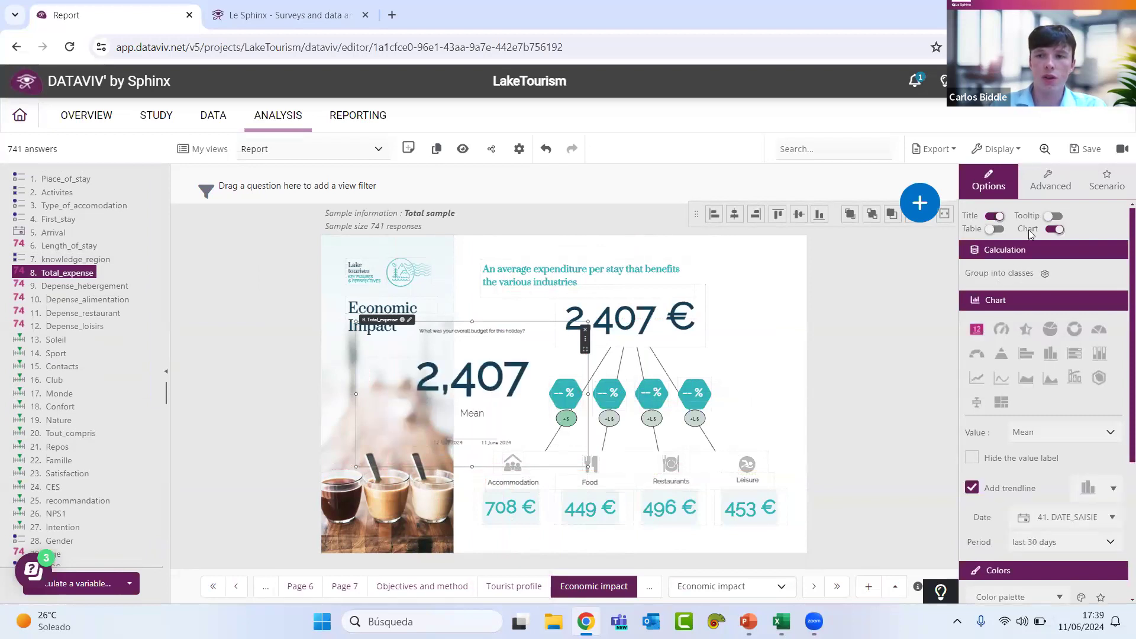
click(1048, 197)
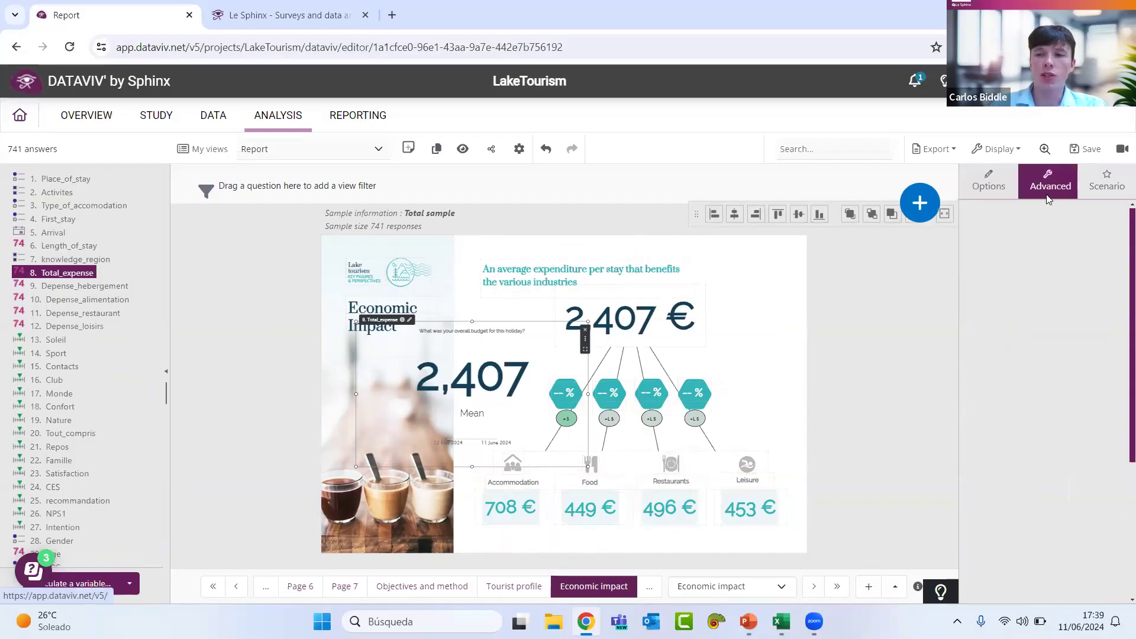
scroll(999, 477, down, 2)
click(972, 479)
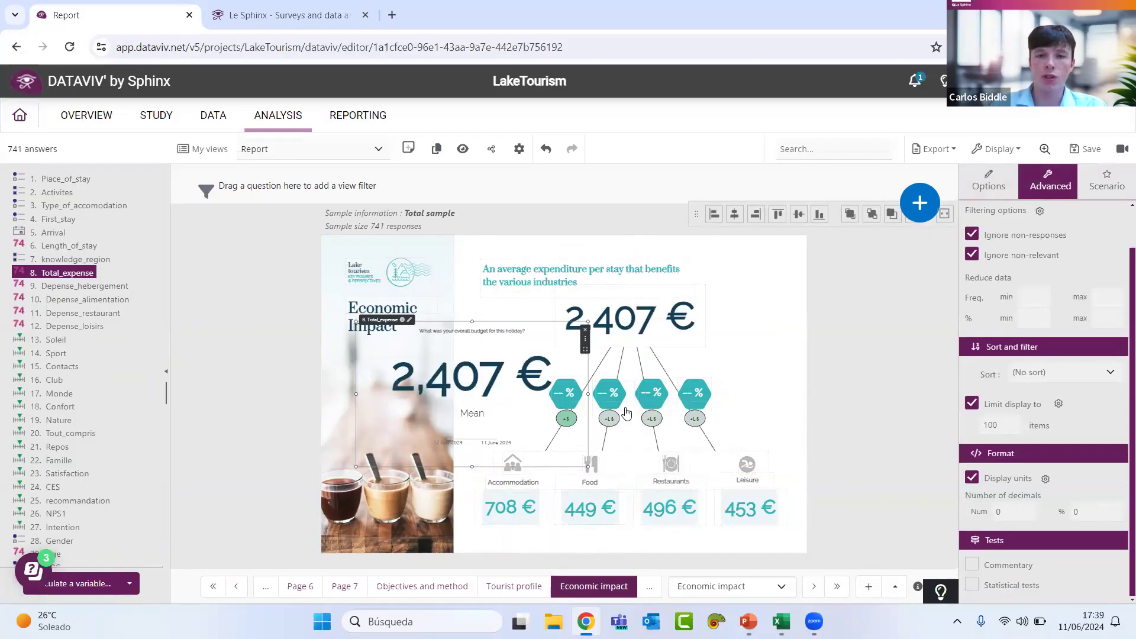
click(588, 336)
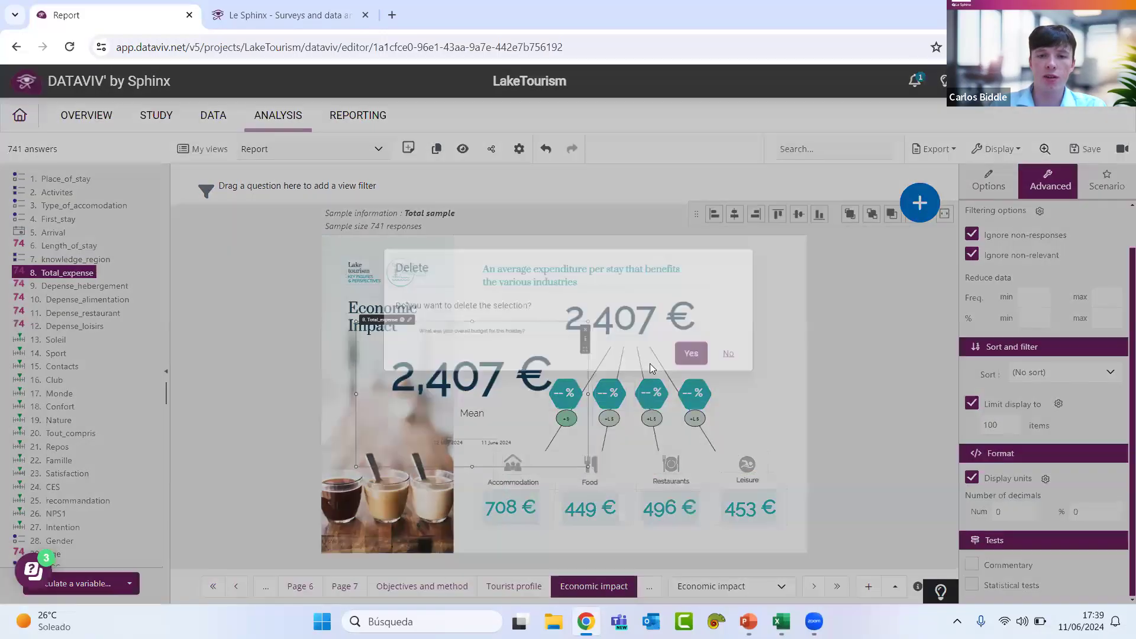
click(690, 376)
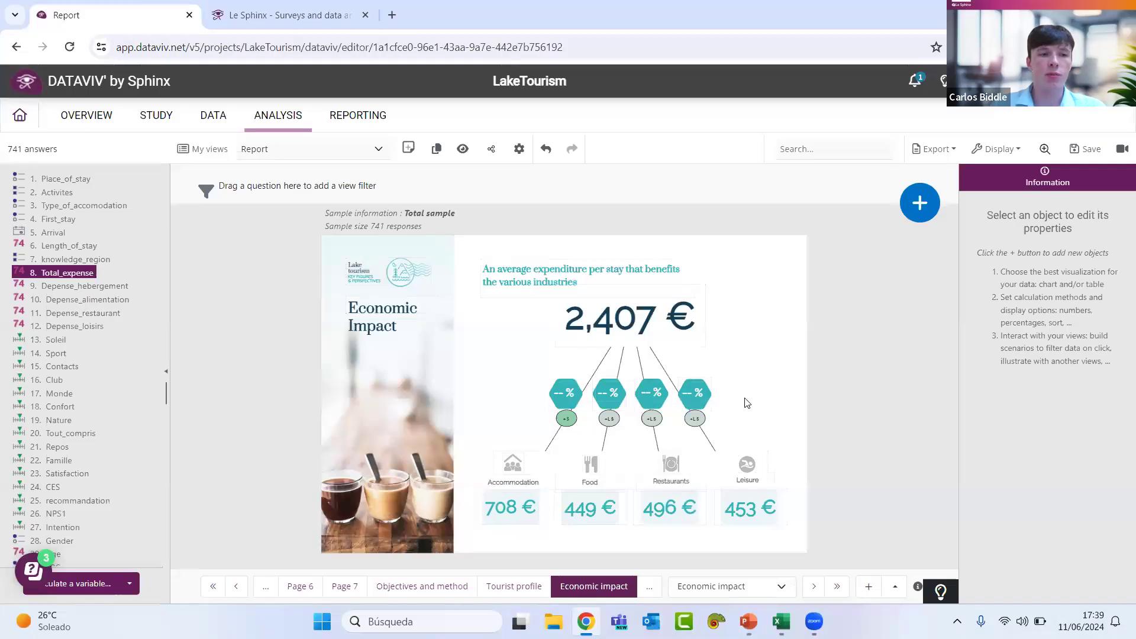
Step: Add the SPC question as a view filter on the Economic impact page and open its answer choices
mouse_move(511, 494)
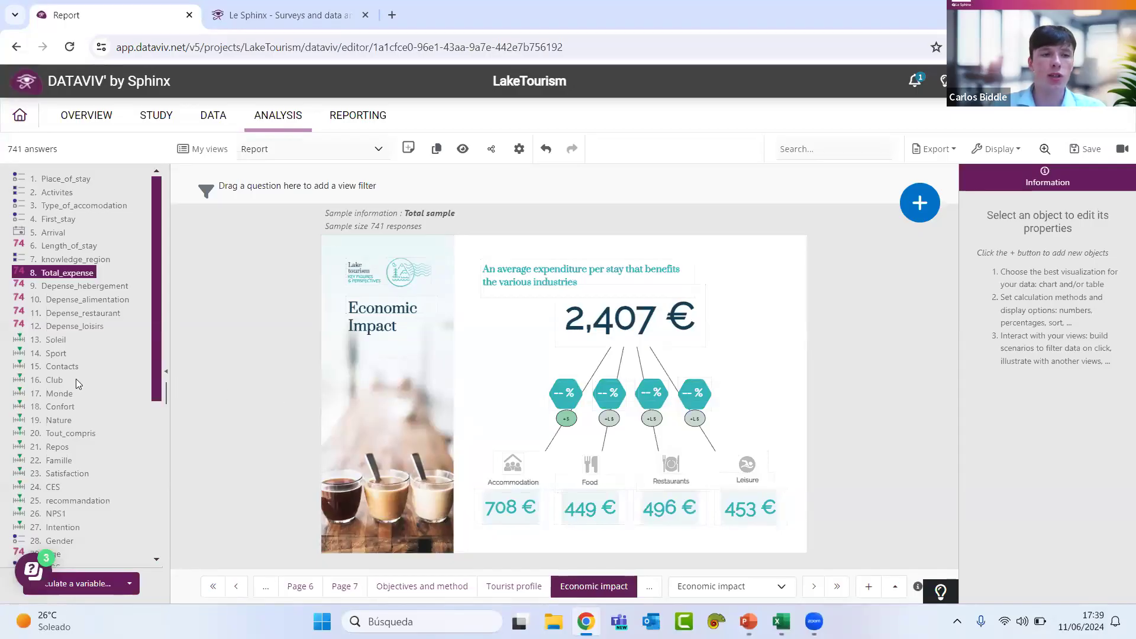
scroll(76, 378, down, 2)
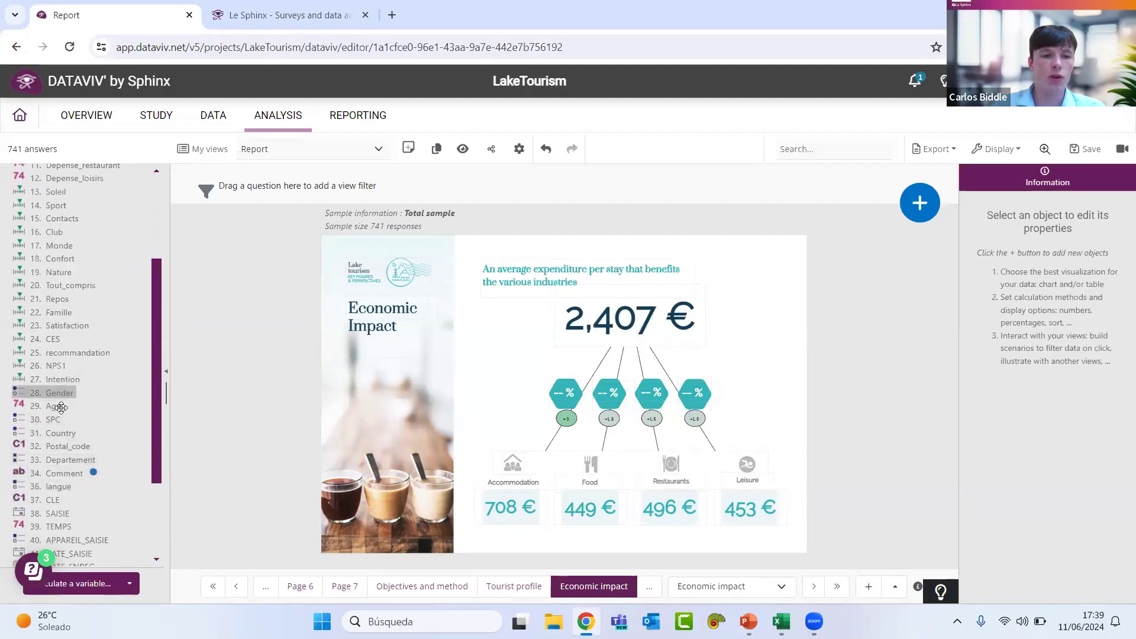
drag(53, 419, 264, 190)
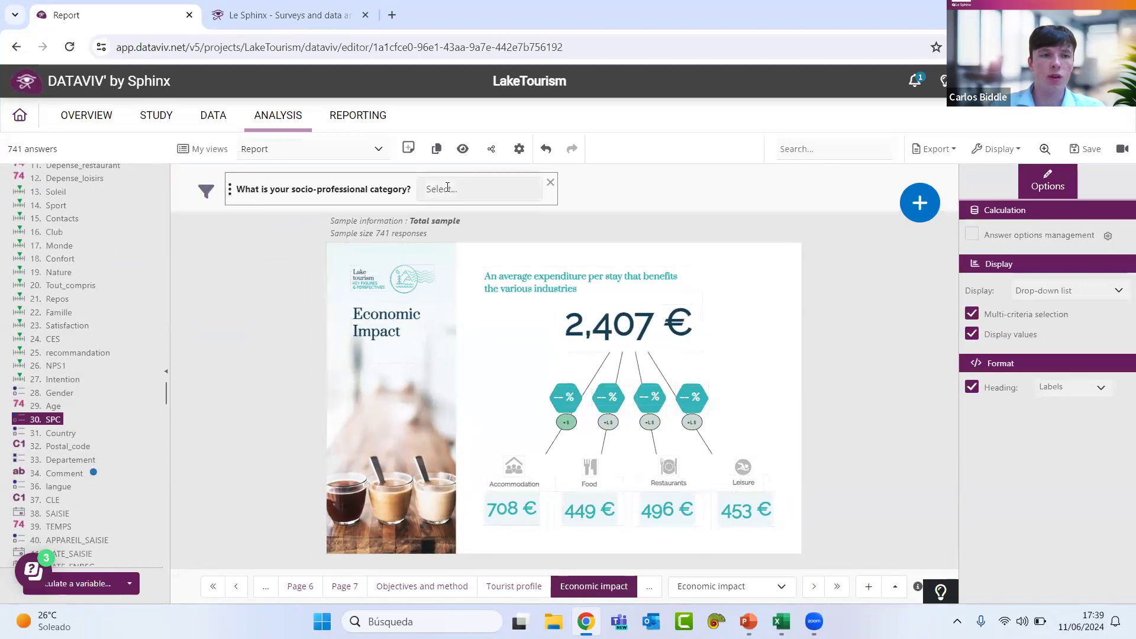
click(448, 188)
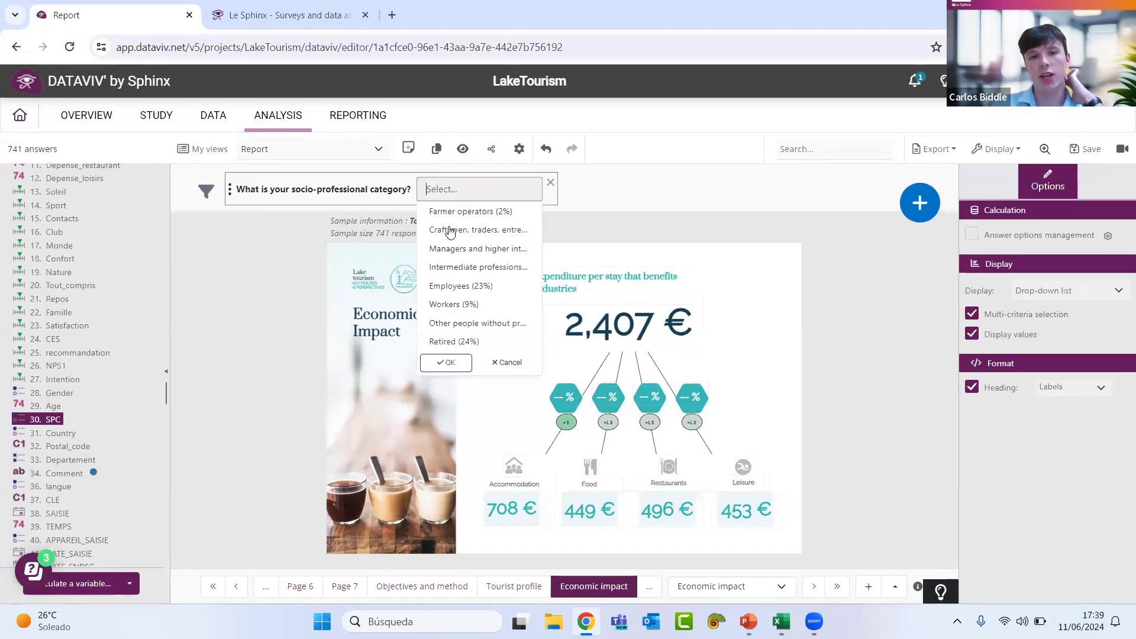